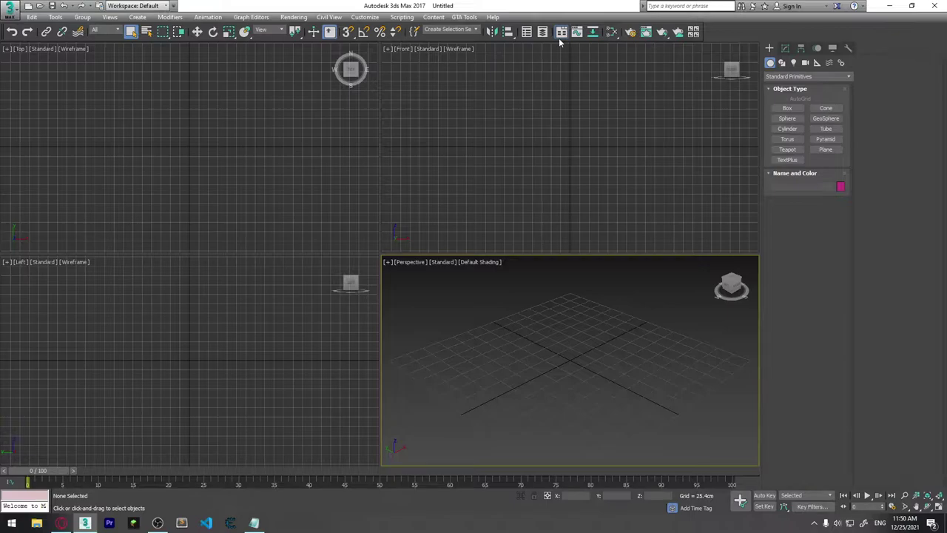
# Maximize the Perspective viewport and draw a box about 92 cm tall.
pyautogui.hotkey('alt', 'w')
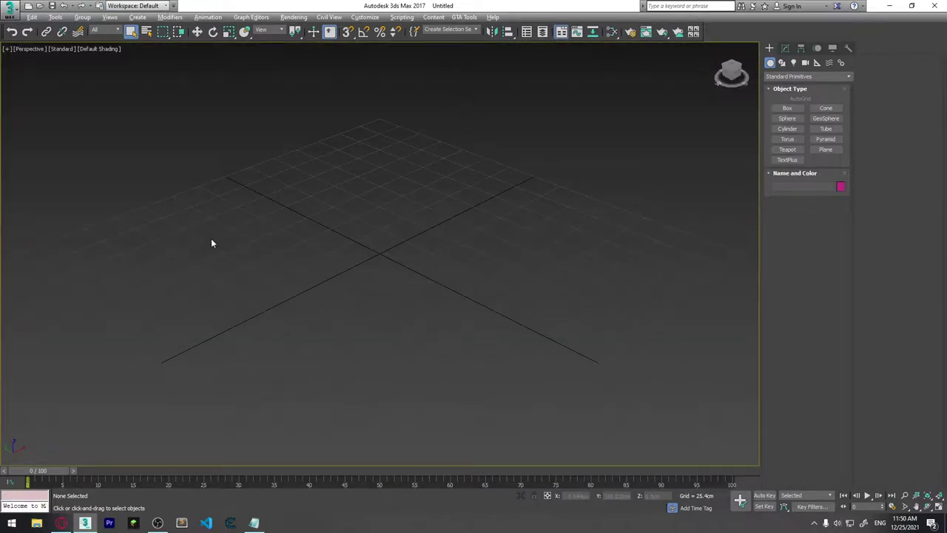
pyautogui.click(787, 108)
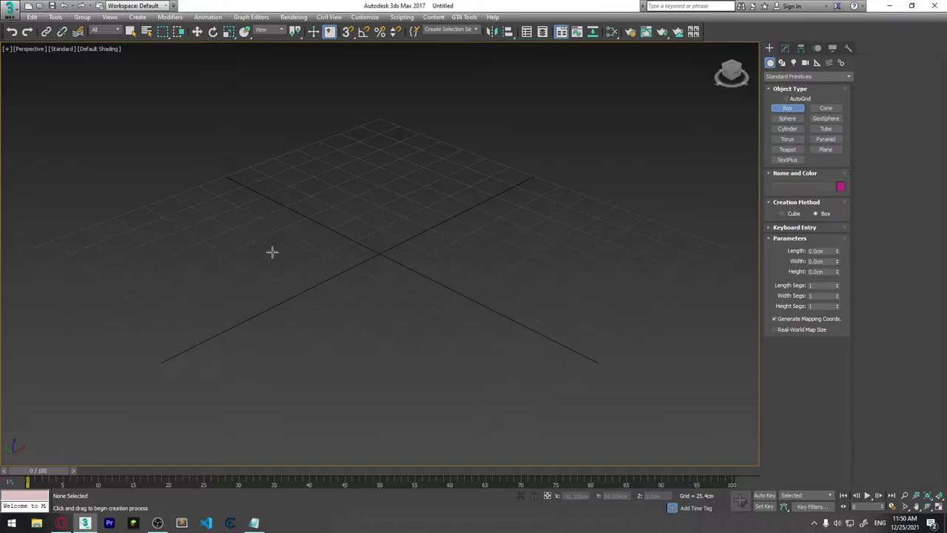
pyautogui.moveTo(271, 252); pyautogui.dragTo(524, 262)
pyautogui.click(469, 116)
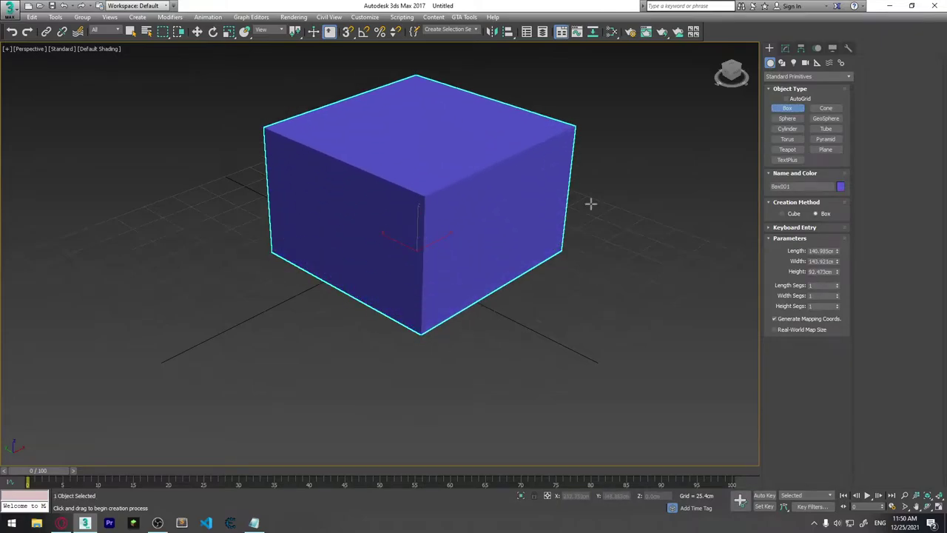
pyautogui.moveTo(589, 202)
pyautogui.keyDown('alt'); pyautogui.mouseDown(button='middle')
pyautogui.moveTo(522, 228)
pyautogui.moveTo(531, 229)
pyautogui.mouseUp(button='middle'); pyautogui.keyUp('alt')
# Turn on Edged Faces and preview the box smoothed, then undo the smoothing.
pyautogui.press('F4')
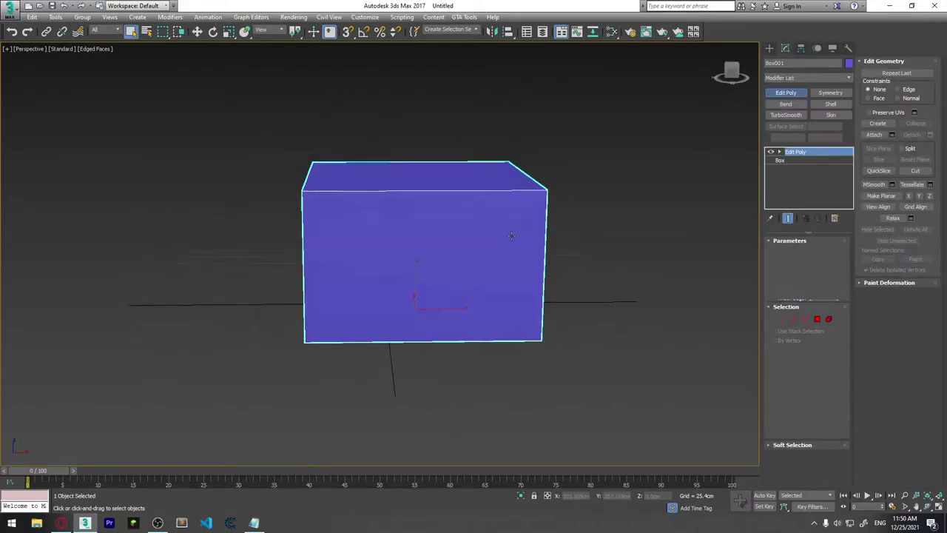
pyautogui.moveTo(486, 258)
pyautogui.keyDown('alt'); pyautogui.mouseDown(button='middle')
pyautogui.moveTo(522, 247)
pyautogui.moveTo(467, 244)
pyautogui.moveTo(540, 231)
pyautogui.moveTo(465, 239)
pyautogui.moveTo(493, 233)
pyautogui.mouseUp(button='middle'); pyautogui.keyUp('alt')
pyautogui.click(790, 115)
pyautogui.hotkey('ctrl', 'z')
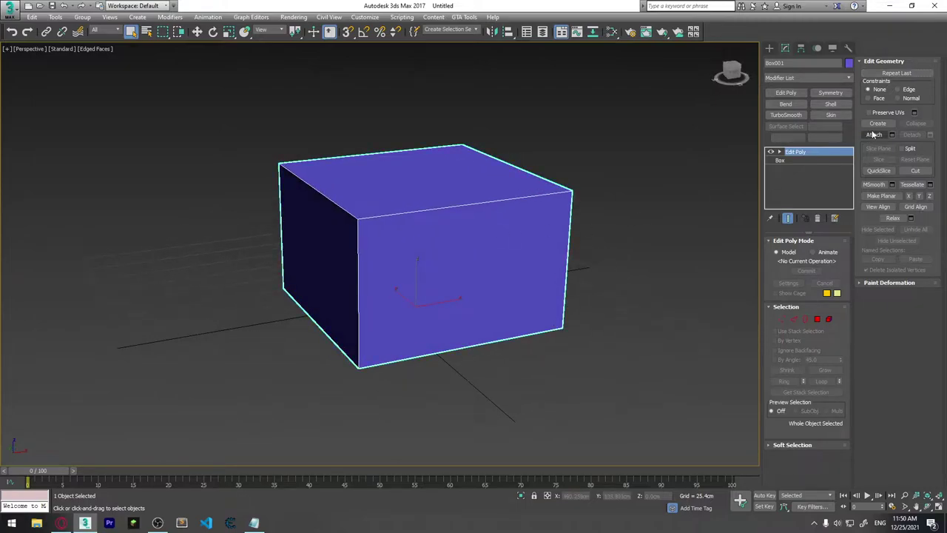
pyautogui.hotkey('shift', 'z')
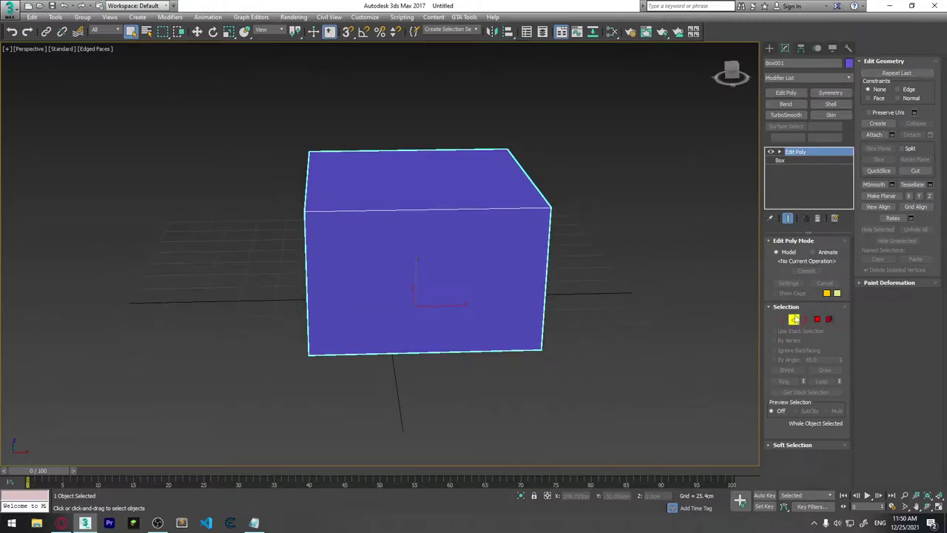
# Connect the four parallel horizontal edges with two loops pinched out toward the sides.
pyautogui.click(794, 319)
pyautogui.keyDown('alt'); pyautogui.moveTo(580, 193); pyautogui.dragTo(512, 178, button='middle'); pyautogui.keyUp('alt')
pyautogui.moveTo(512, 178); pyautogui.dragTo(442, 412)
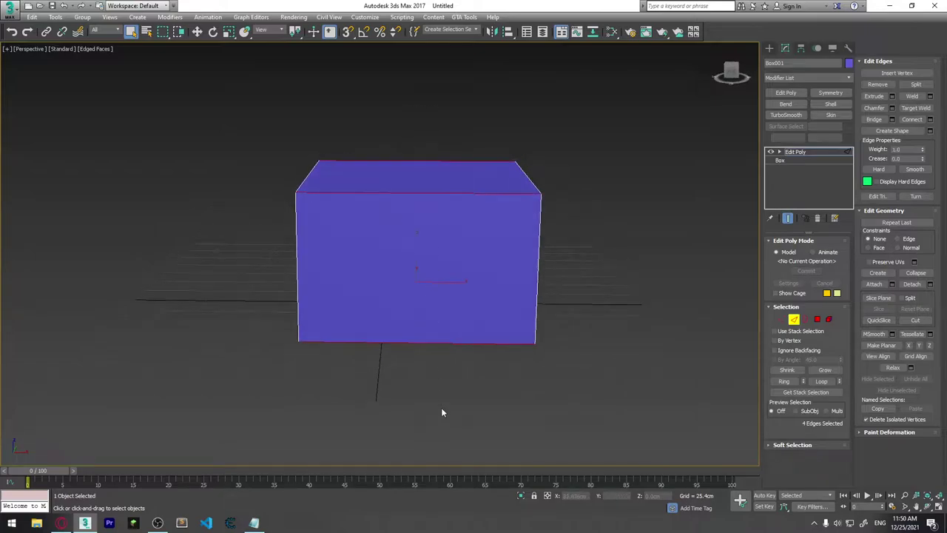
pyautogui.click(930, 120)
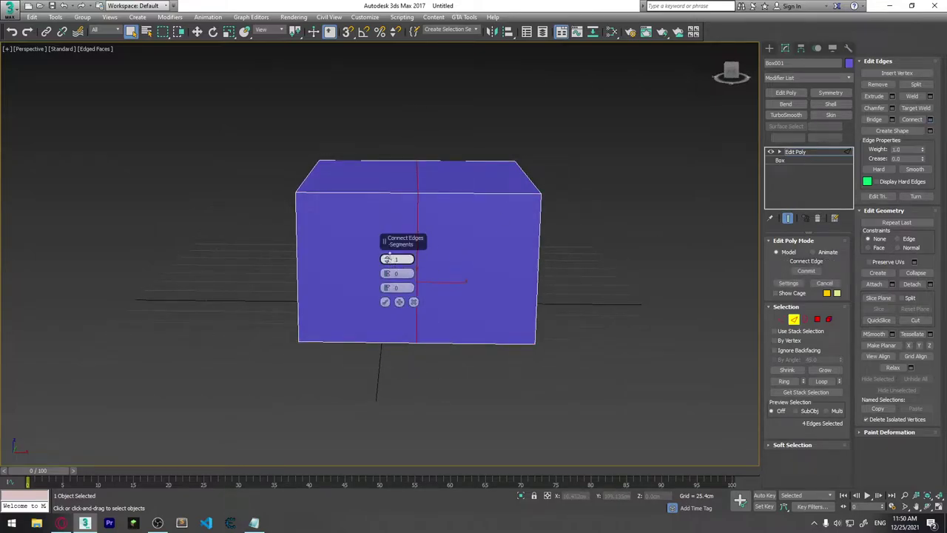
pyautogui.click(387, 258)
pyautogui.moveTo(386, 273); pyautogui.dragTo(391, 88)
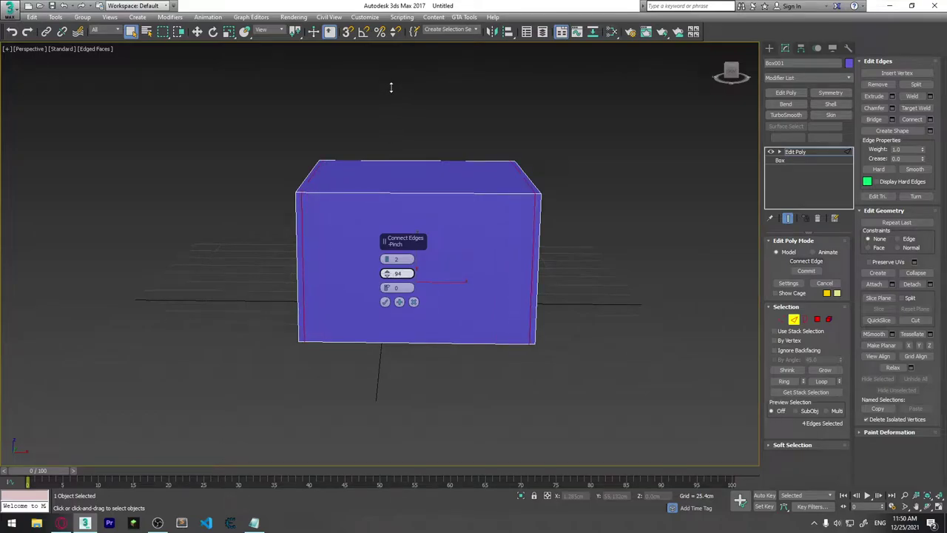
pyautogui.click(385, 301)
# Add another pair of tight connecting loops across the next set of edges.
pyautogui.keyDown('alt'); pyautogui.moveTo(385, 301); pyautogui.dragTo(407, 230, button='middle'); pyautogui.keyUp('alt')
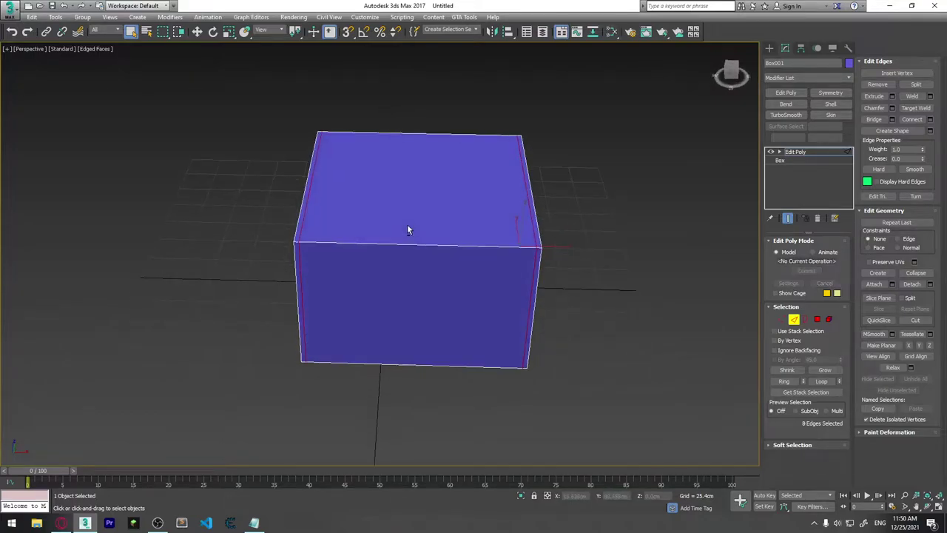
pyautogui.scroll(1, 407, 230)
pyautogui.keyDown('alt'); pyautogui.moveTo(590, 187); pyautogui.dragTo(495, 262, button='middle'); pyautogui.keyUp('alt')
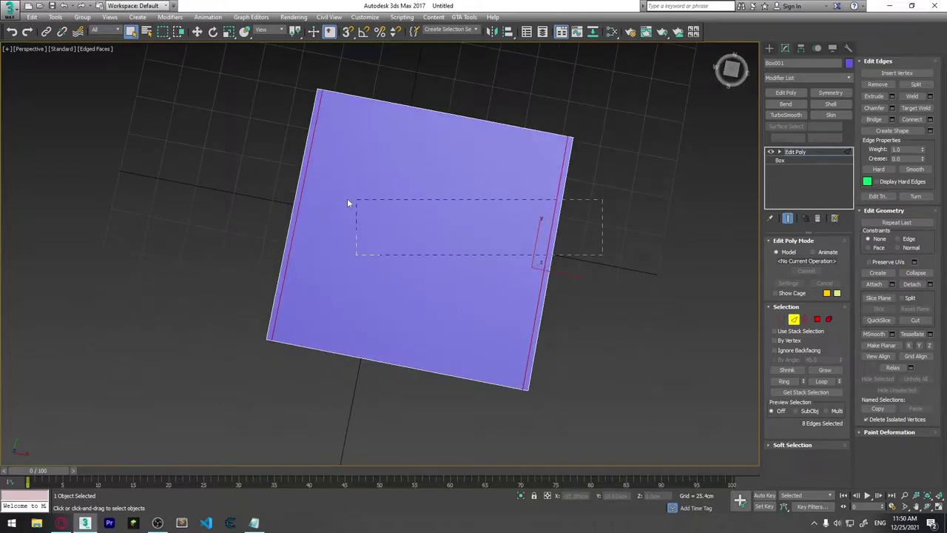
pyautogui.moveTo(248, 233)
pyautogui.keyDown('alt'); pyautogui.mouseDown(button='middle')
pyautogui.moveTo(392, 326)
pyautogui.moveTo(421, 284)
pyautogui.mouseUp(button='middle'); pyautogui.keyUp('alt')
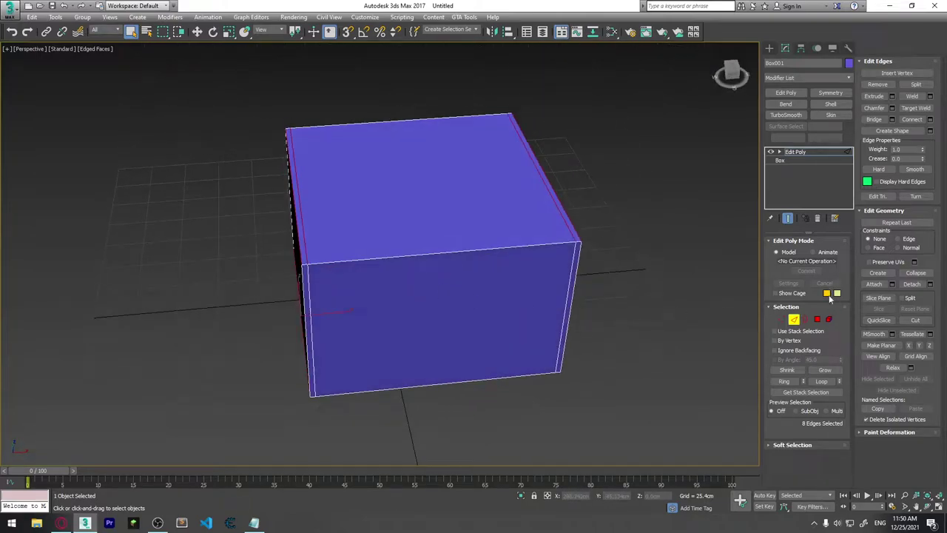
pyautogui.moveTo(488, 266)
pyautogui.keyDown('alt'); pyautogui.mouseDown(button='middle')
pyautogui.moveTo(466, 225)
pyautogui.moveTo(414, 260)
pyautogui.mouseUp(button='middle'); pyautogui.keyUp('alt')
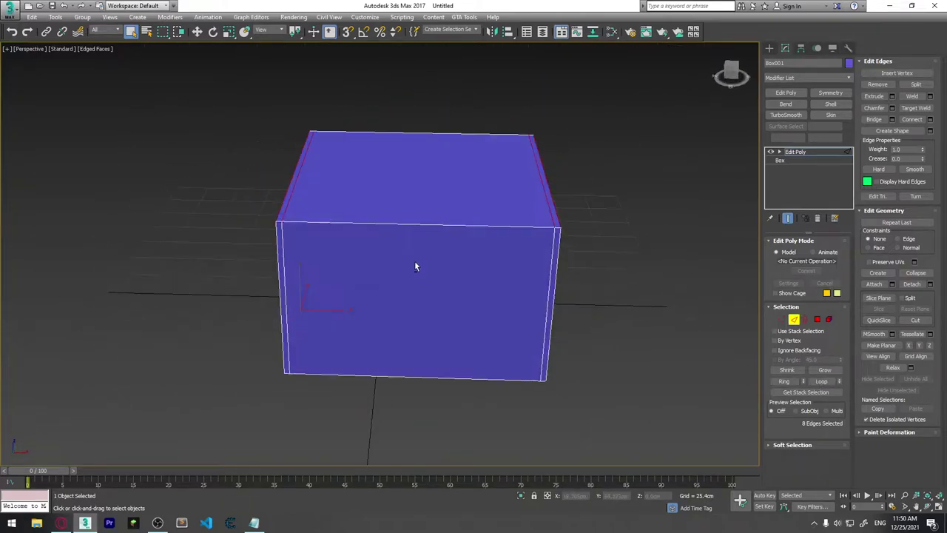
pyautogui.click(930, 119)
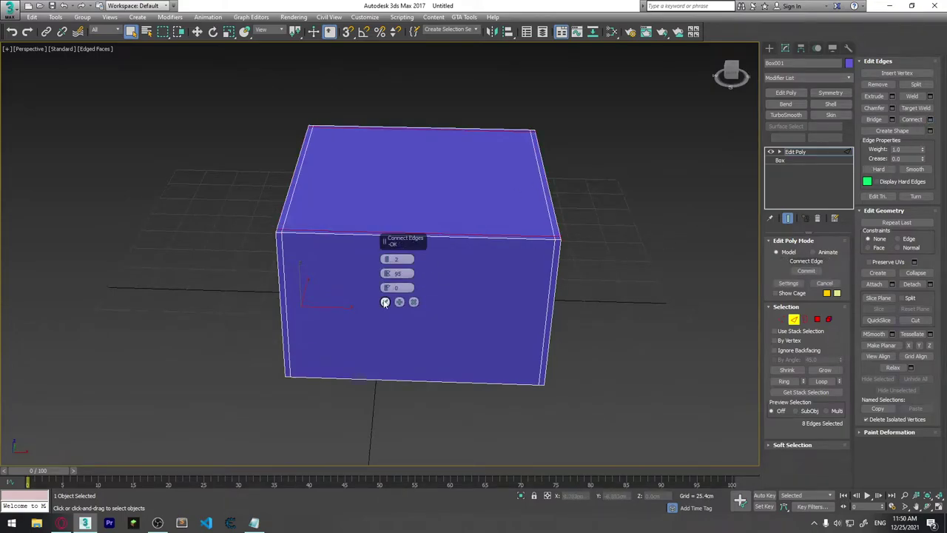
pyautogui.click(384, 302)
# Add a third set of tight loops across the remaining border edges.
pyautogui.moveTo(385, 302)
pyautogui.keyDown('alt'); pyautogui.mouseDown(button='middle')
pyautogui.moveTo(384, 286)
pyautogui.moveTo(199, 232)
pyautogui.mouseUp(button='middle'); pyautogui.keyUp('alt')
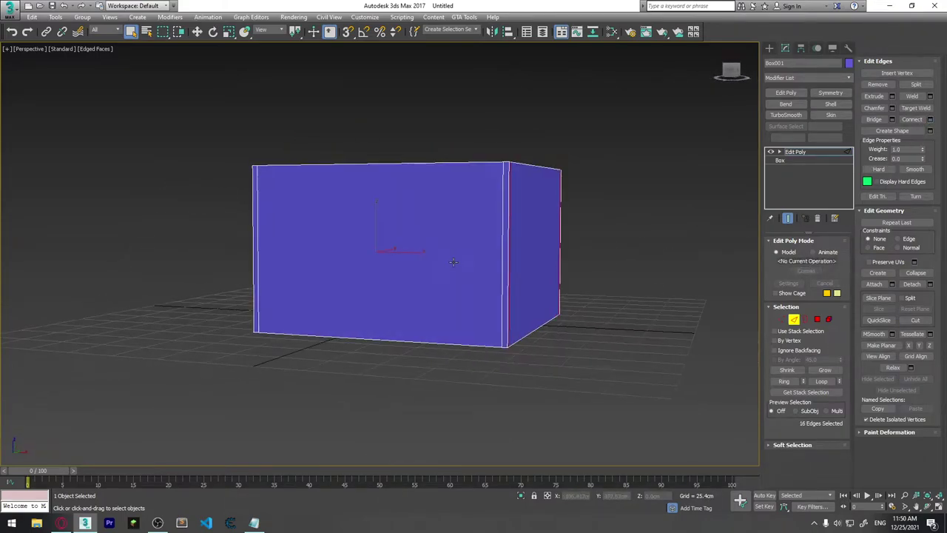
pyautogui.moveTo(579, 242); pyautogui.dragTo(578, 240)
pyautogui.keyDown('alt'); pyautogui.moveTo(471, 284); pyautogui.dragTo(493, 299, button='middle'); pyautogui.keyUp('alt')
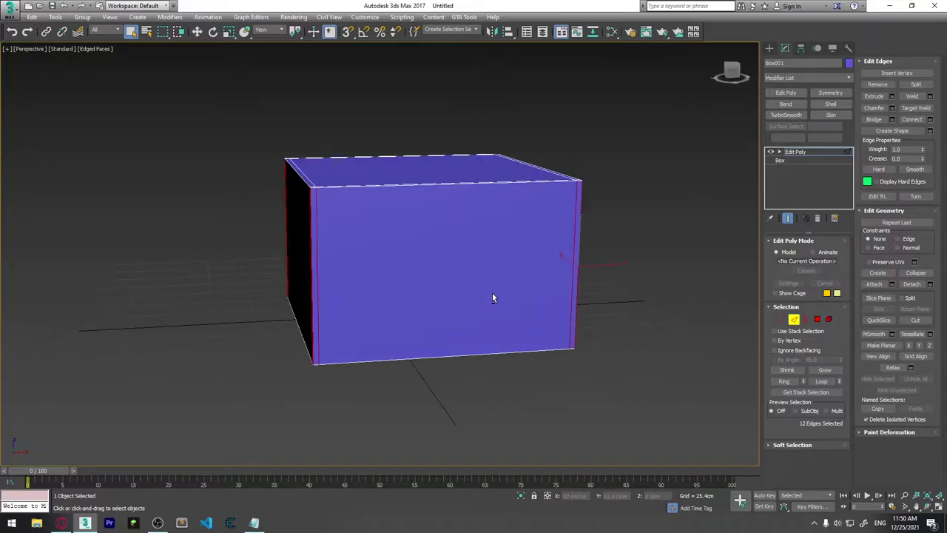
pyautogui.click(930, 119)
pyautogui.click(385, 302)
pyautogui.moveTo(611, 292)
pyautogui.keyDown('alt'); pyautogui.mouseDown(button='middle')
pyautogui.moveTo(423, 215)
pyautogui.moveTo(433, 207)
pyautogui.moveTo(466, 265)
pyautogui.moveTo(473, 259)
pyautogui.mouseUp(button='middle'); pyautogui.keyUp('alt')
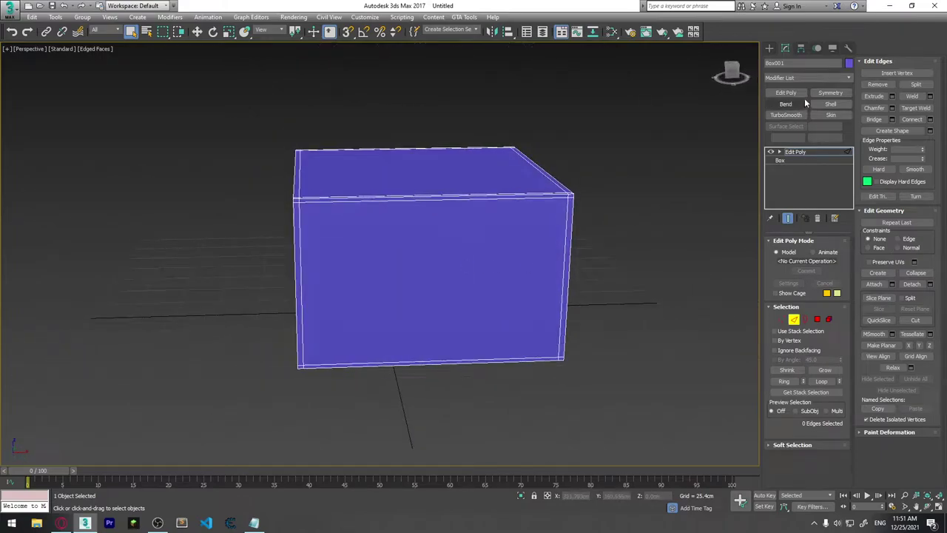
# Test the tightened corners with TurboSmooth, then undo it.
pyautogui.click(785, 115)
pyautogui.click(613, 173)
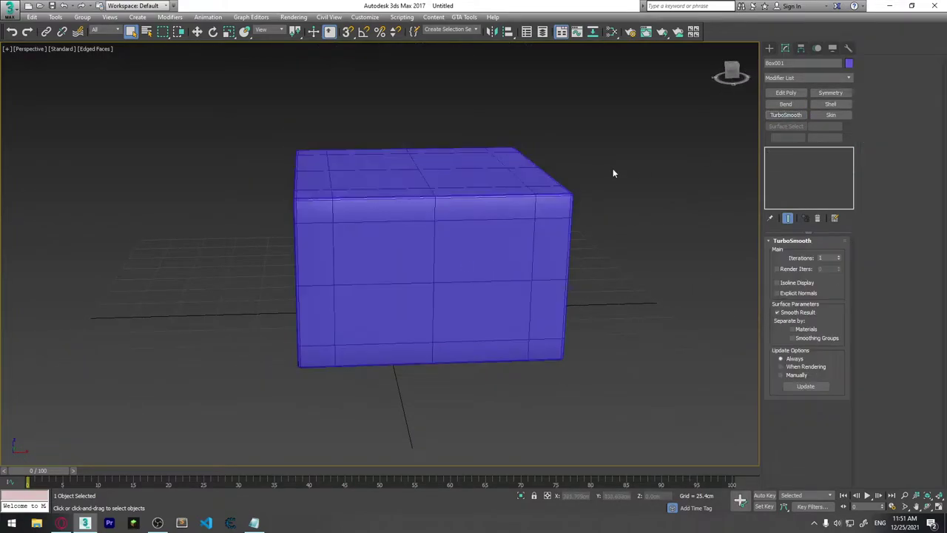
pyautogui.moveTo(614, 173)
pyautogui.keyDown('alt'); pyautogui.mouseDown(button='middle')
pyautogui.moveTo(512, 250)
pyautogui.moveTo(528, 272)
pyautogui.moveTo(566, 251)
pyautogui.moveTo(551, 318)
pyautogui.moveTo(544, 298)
pyautogui.mouseUp(button='middle'); pyautogui.keyUp('alt')
pyautogui.hotkey('ctrl', 'z')
pyautogui.hotkey('ctrl', 'z')
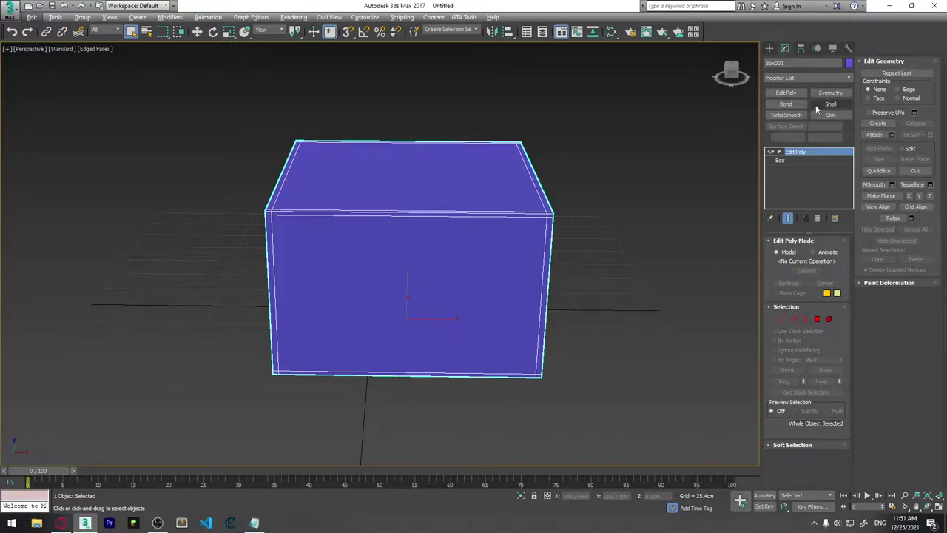
# Choose Standard Primitives > Cylinder with 16 sides, 5 height segments and 1 cap segment.
pyautogui.click(770, 47)
pyautogui.click(791, 129)
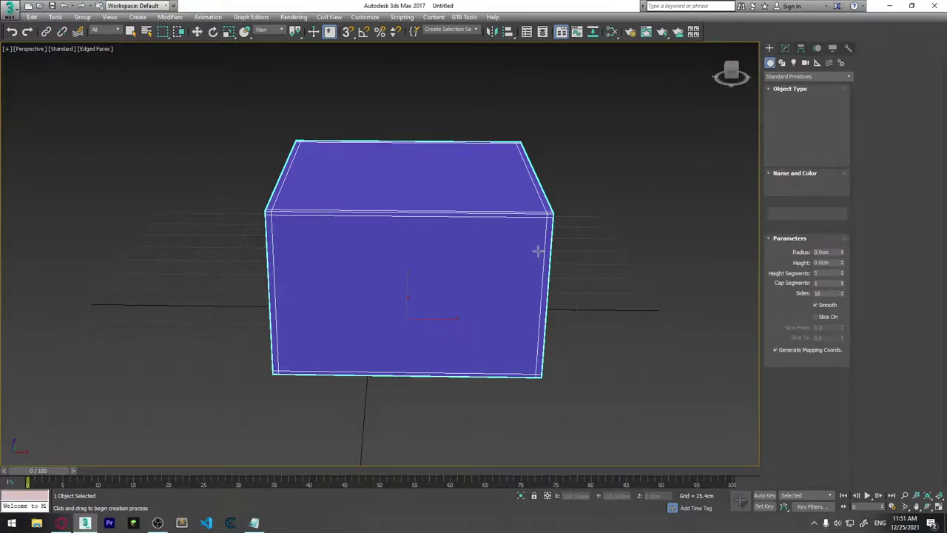
pyautogui.moveTo(540, 250)
pyautogui.keyDown('alt'); pyautogui.mouseDown(button='middle')
pyautogui.moveTo(598, 245)
pyautogui.moveTo(601, 257)
pyautogui.mouseUp(button='middle'); pyautogui.keyUp('alt')
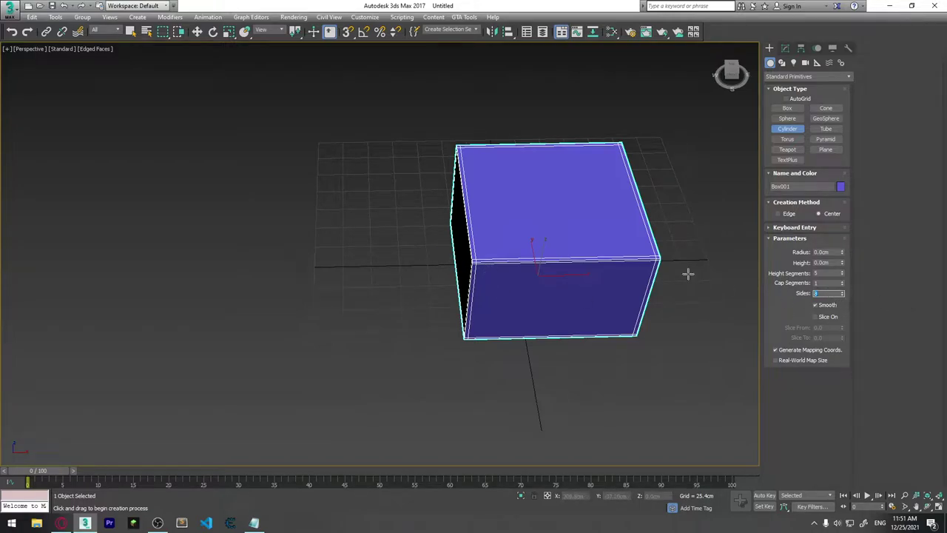
pyautogui.scroll(2, 629, 274)
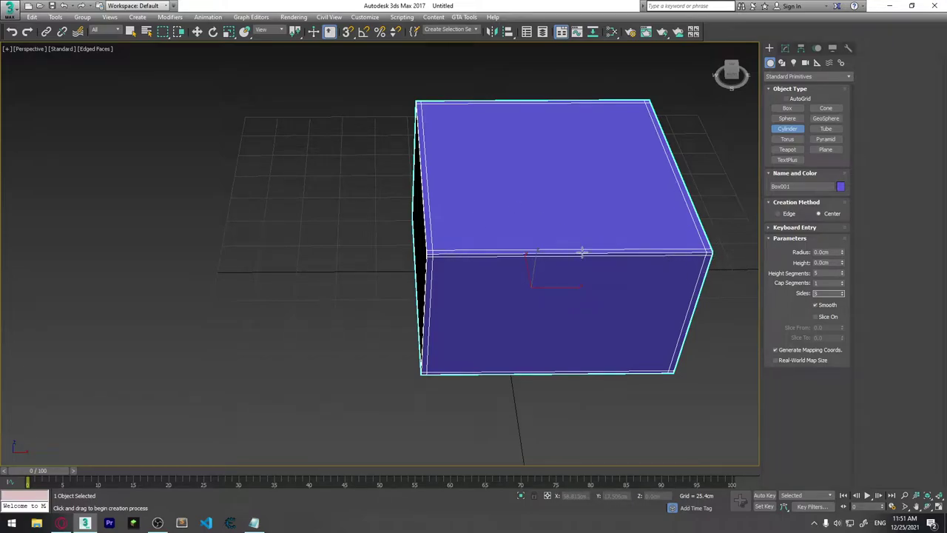
pyautogui.keyDown('alt'); pyautogui.moveTo(468, 286); pyautogui.dragTo(470, 258, button='middle'); pyautogui.keyUp('alt')
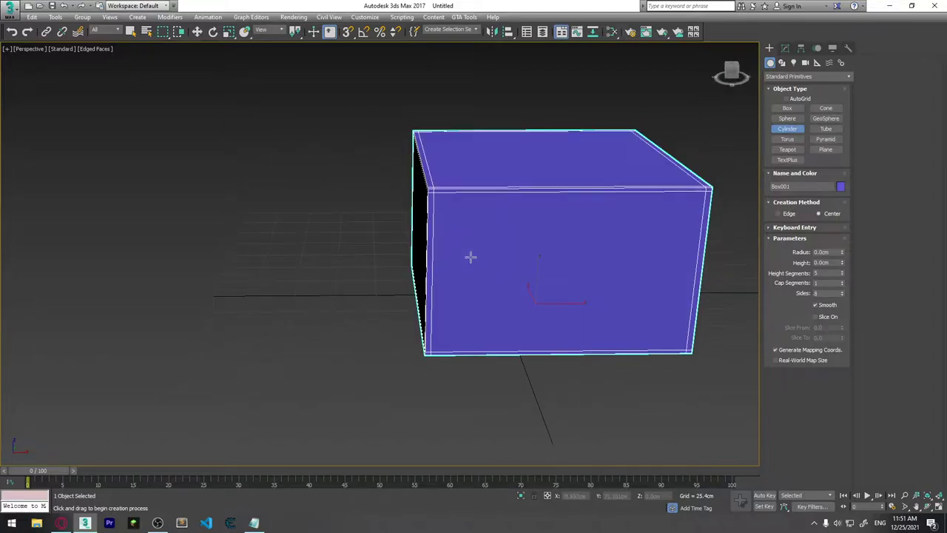
pyautogui.moveTo(448, 189)
pyautogui.keyDown('alt'); pyautogui.mouseDown(button='middle')
pyautogui.moveTo(497, 215)
pyautogui.moveTo(473, 201)
pyautogui.mouseUp(button='middle'); pyautogui.keyUp('alt')
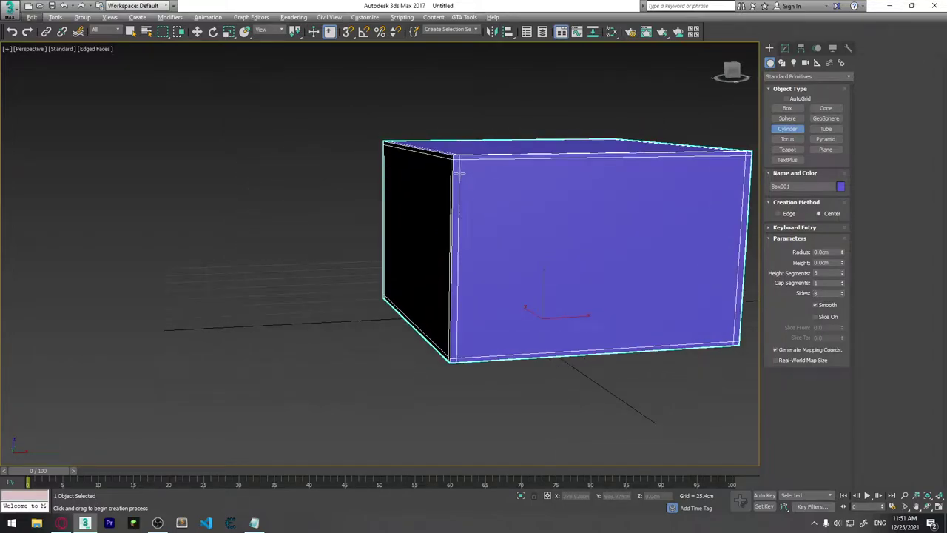
pyautogui.keyDown('alt'); pyautogui.moveTo(558, 197); pyautogui.dragTo(552, 214, button='middle'); pyautogui.keyUp('alt')
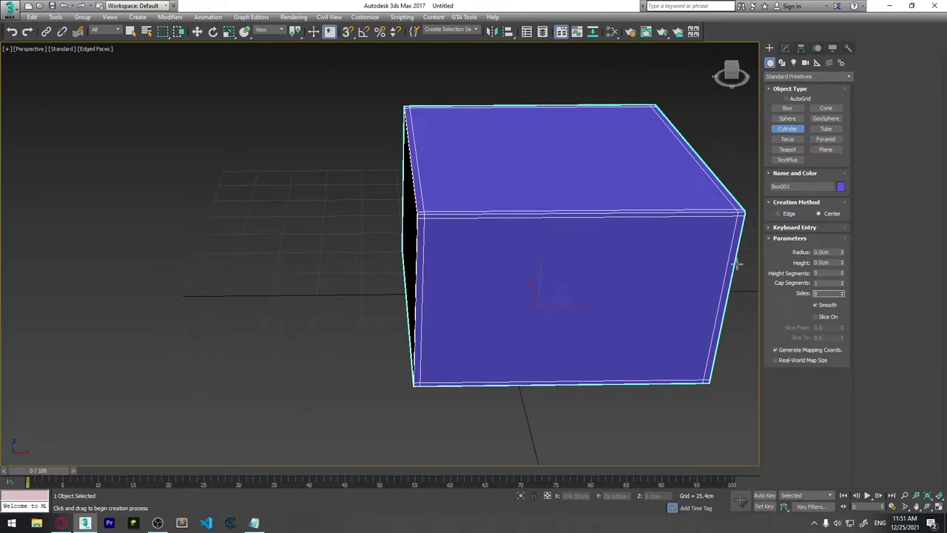
pyautogui.moveTo(731, 264)
pyautogui.keyDown('alt'); pyautogui.mouseDown(button='middle')
pyautogui.moveTo(651, 309)
pyautogui.moveTo(603, 303)
pyautogui.moveTo(614, 281)
pyautogui.mouseUp(button='middle'); pyautogui.keyUp('alt')
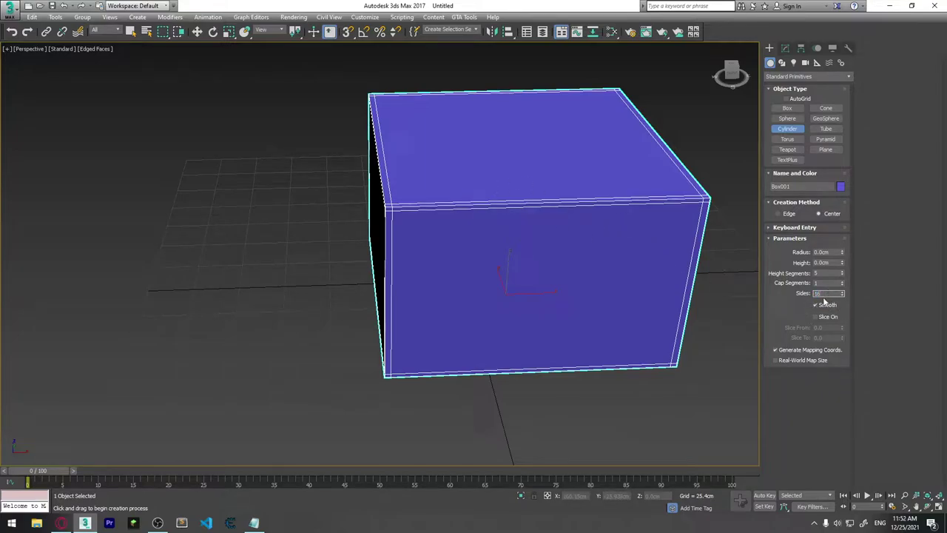
pyautogui.scroll(-3, 480, 414)
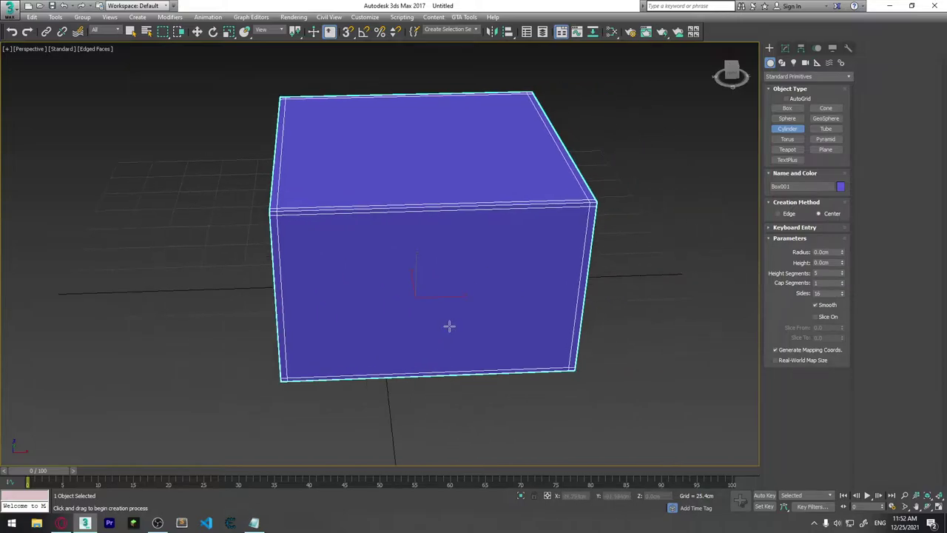
pyautogui.scroll(-2, 448, 328)
pyautogui.scroll(-2, 469, 275)
pyautogui.moveTo(492, 269)
pyautogui.keyDown('alt'); pyautogui.mouseDown(button='middle')
pyautogui.moveTo(489, 293)
pyautogui.moveTo(298, 211)
pyautogui.mouseUp(button='middle'); pyautogui.keyUp('alt')
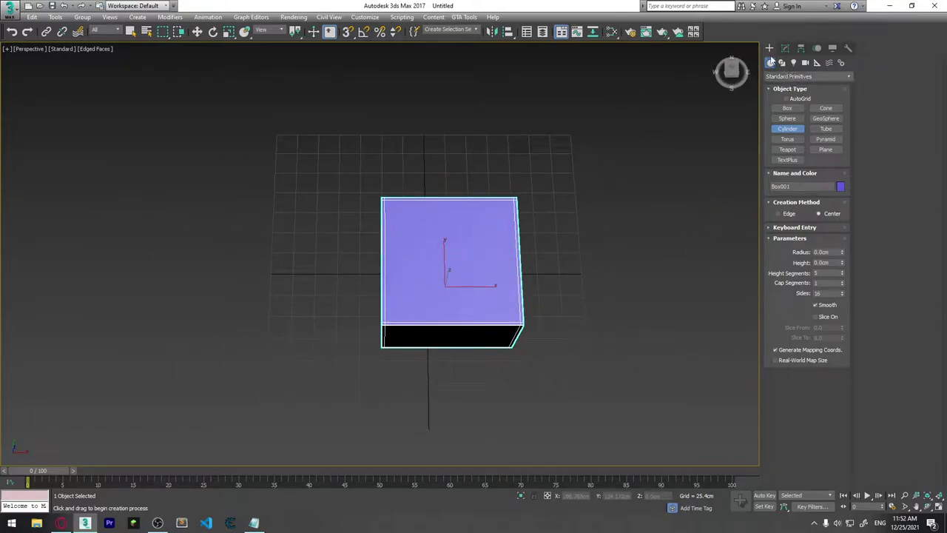
# Connect the box's edges to add a centre loop in one direction.
pyautogui.click(785, 48)
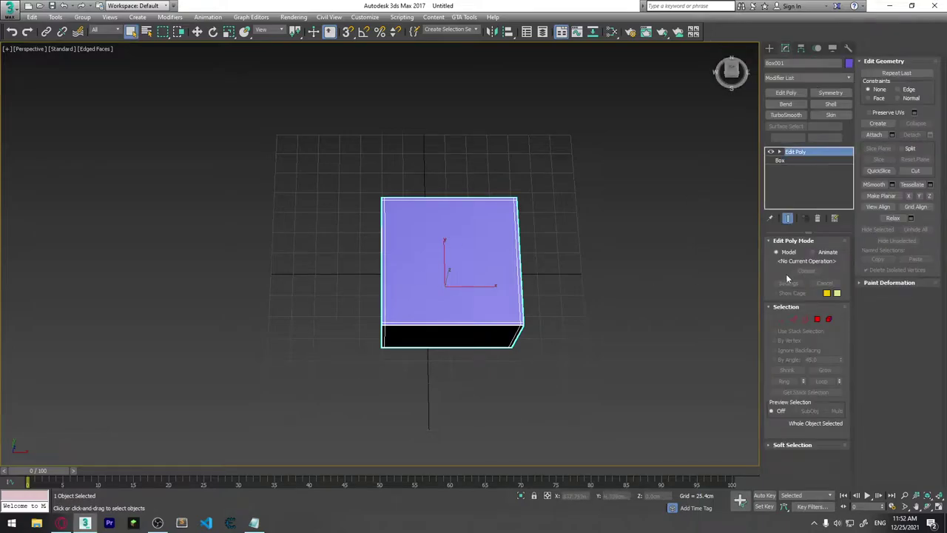
pyautogui.click(802, 320)
pyautogui.keyDown('alt'); pyautogui.moveTo(572, 241); pyautogui.dragTo(570, 259, button='middle'); pyautogui.keyUp('alt')
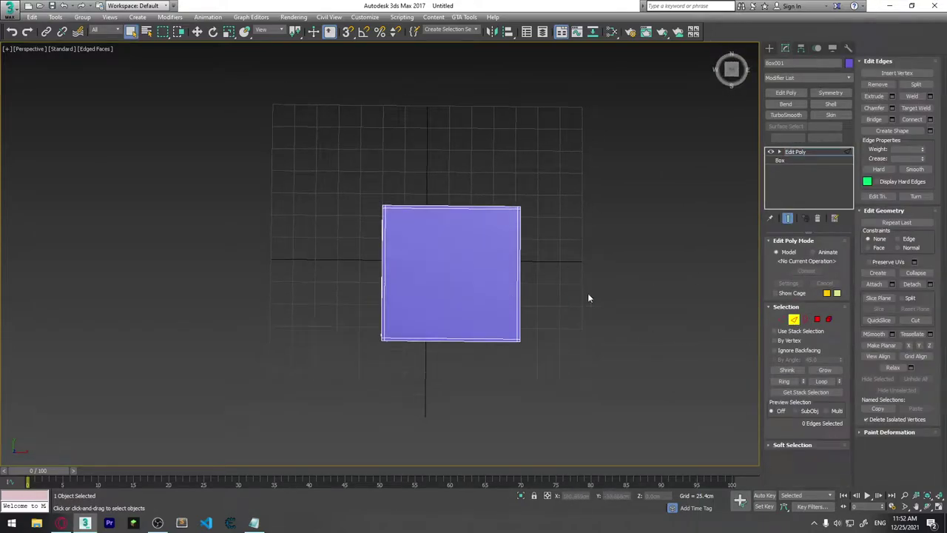
pyautogui.moveTo(588, 298); pyautogui.dragTo(340, 278)
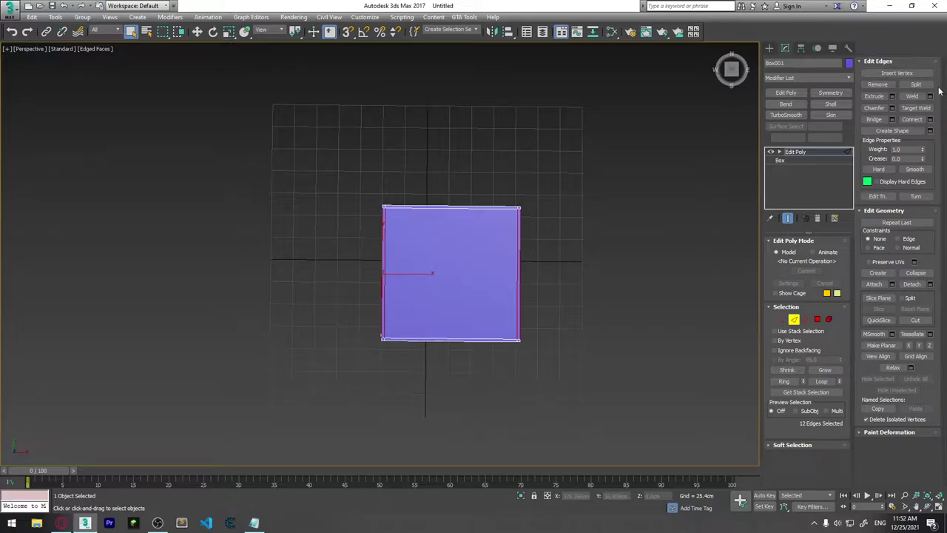
pyautogui.click(931, 119)
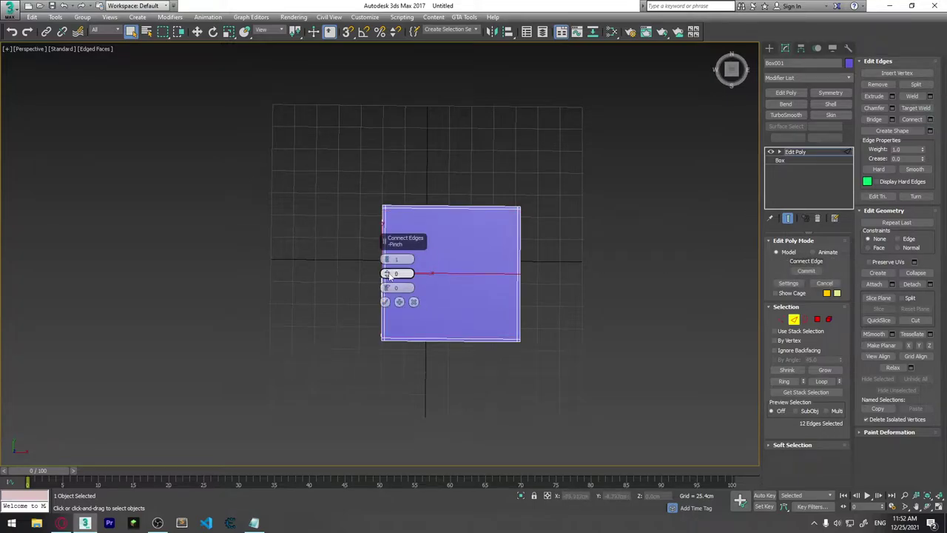
pyautogui.click(385, 301)
pyautogui.moveTo(385, 308)
pyautogui.keyDown('alt'); pyautogui.mouseDown(button='middle')
pyautogui.moveTo(555, 311)
pyautogui.moveTo(486, 299)
pyautogui.moveTo(521, 274)
pyautogui.mouseUp(button='middle'); pyautogui.keyUp('alt')
# Add the crossing centre loop in the other direction.
pyautogui.hotkey('ctrl', 'a')
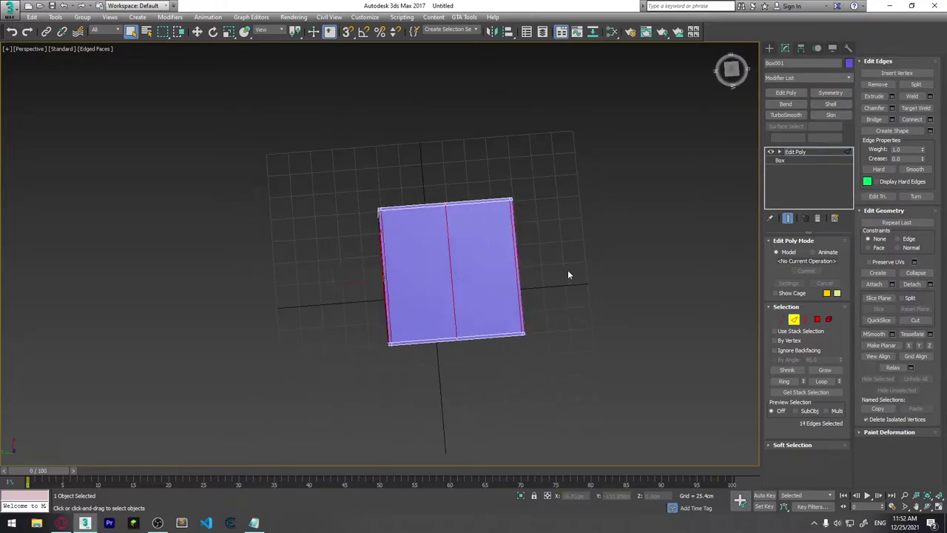
pyautogui.click(930, 120)
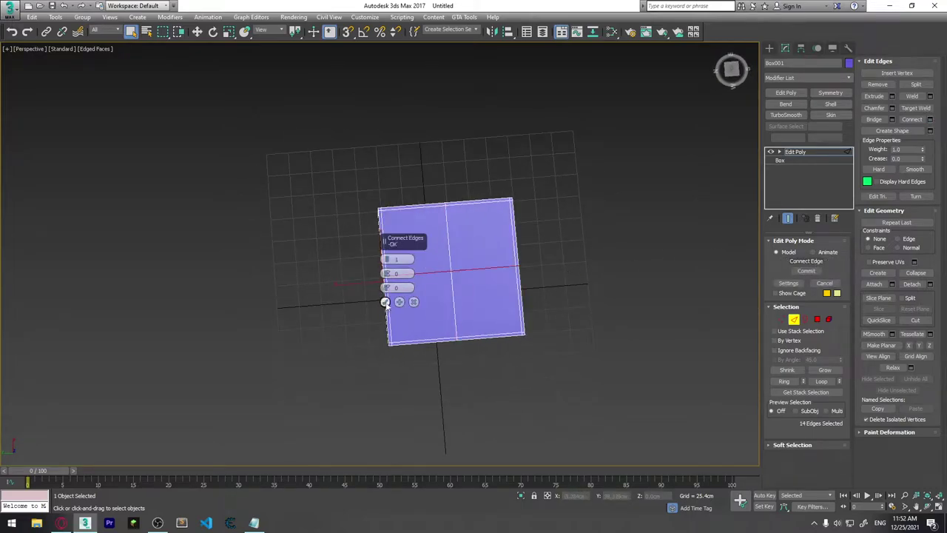
pyautogui.click(385, 302)
pyautogui.moveTo(385, 302)
pyautogui.keyDown('alt'); pyautogui.mouseDown(button='middle')
pyautogui.moveTo(527, 306)
pyautogui.moveTo(481, 248)
pyautogui.moveTo(457, 236)
pyautogui.moveTo(484, 302)
pyautogui.moveTo(513, 301)
pyautogui.moveTo(750, 225)
pyautogui.mouseUp(button='middle'); pyautogui.keyUp('alt')
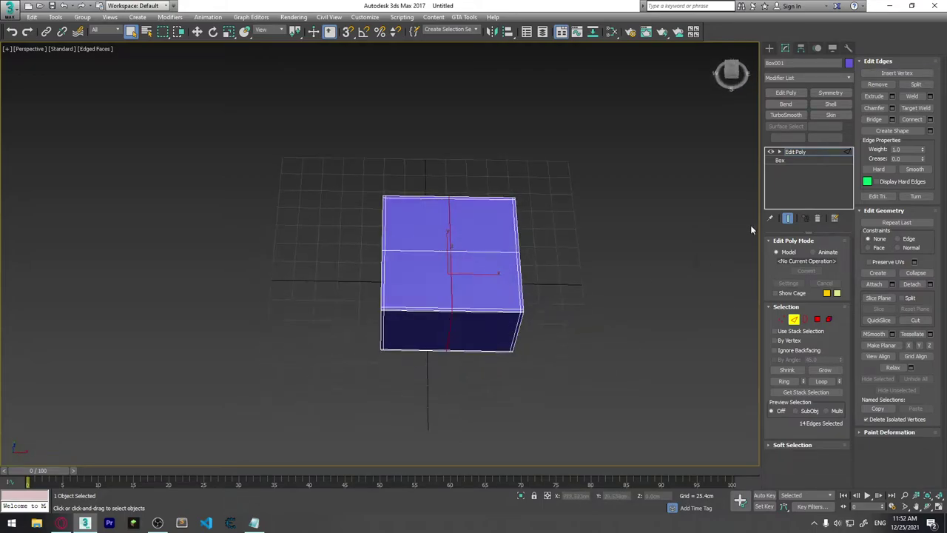
pyautogui.click(770, 48)
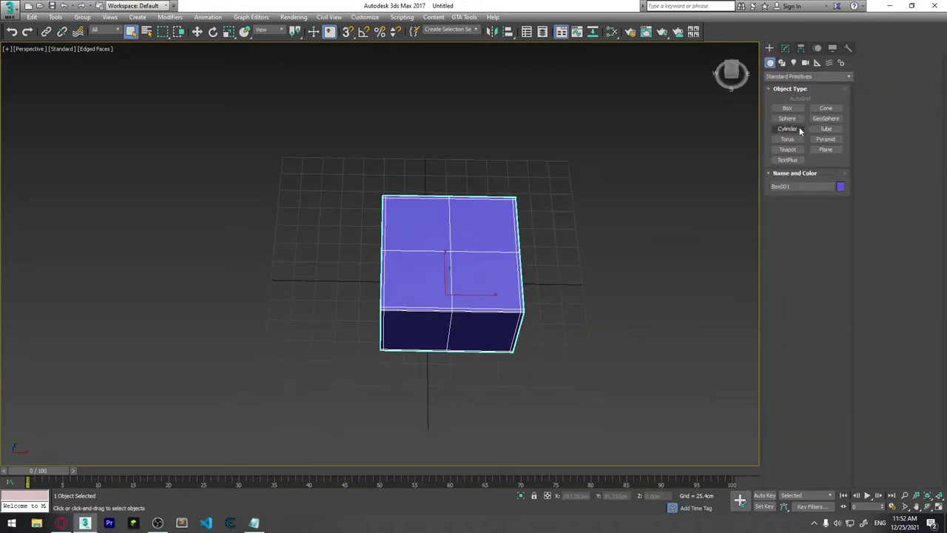
# Draw a cylinder about 96 cm in radius and 203 cm tall beside the box.
pyautogui.click(787, 129)
pyautogui.moveTo(476, 279); pyautogui.dragTo(568, 254, button='middle')
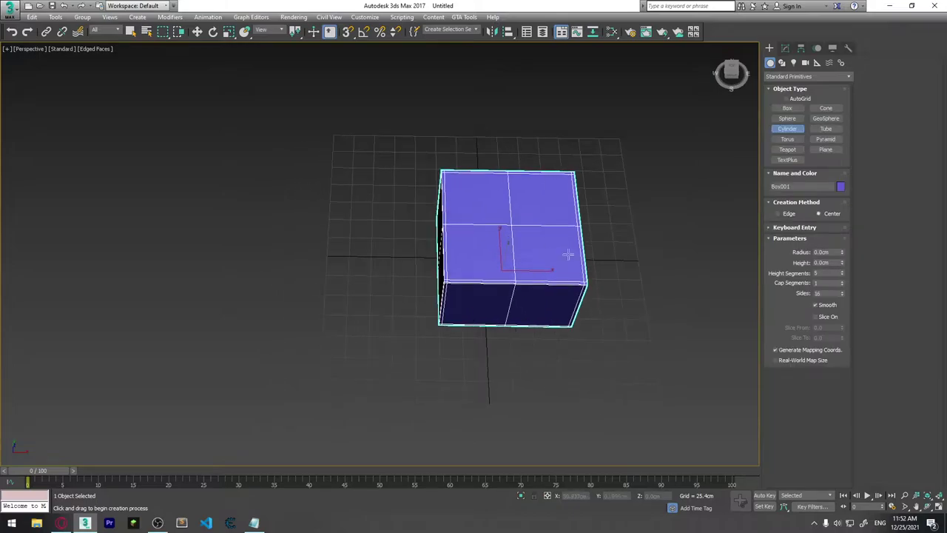
pyautogui.doubleClick(831, 294)
pyautogui.moveTo(503, 268); pyautogui.dragTo(476, 264, button='middle')
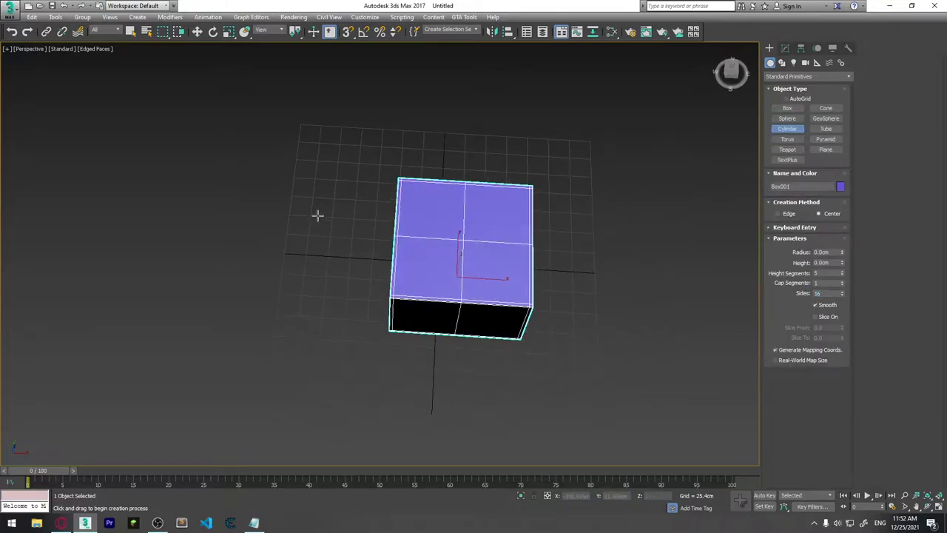
pyautogui.moveTo(272, 150)
pyautogui.mouseDown()
pyautogui.moveTo(331, 222)
pyautogui.moveTo(325, 215)
pyautogui.mouseUp()
pyautogui.keyDown('alt'); pyautogui.moveTo(325, 215); pyautogui.dragTo(318, 170, button='middle'); pyautogui.keyUp('alt')
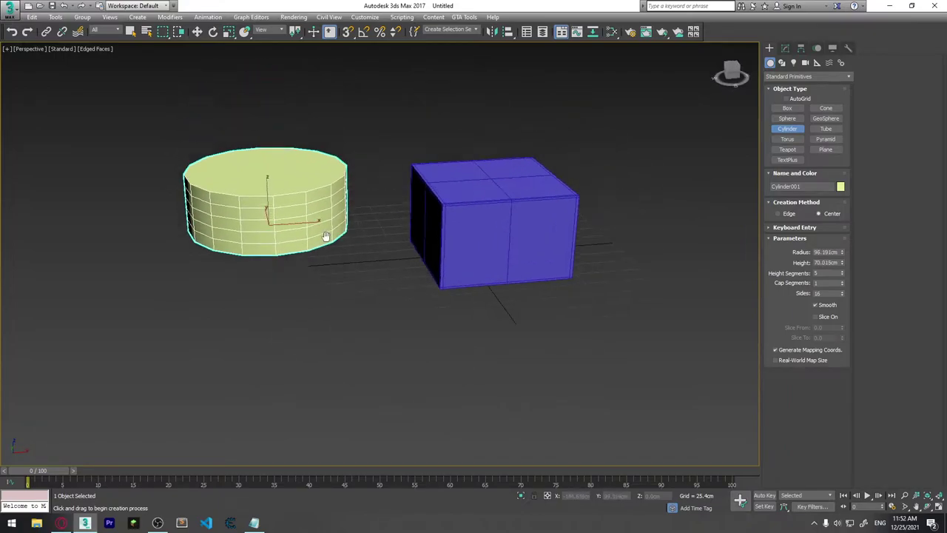
pyautogui.scroll(-3, 311, 160)
pyautogui.click(311, 128)
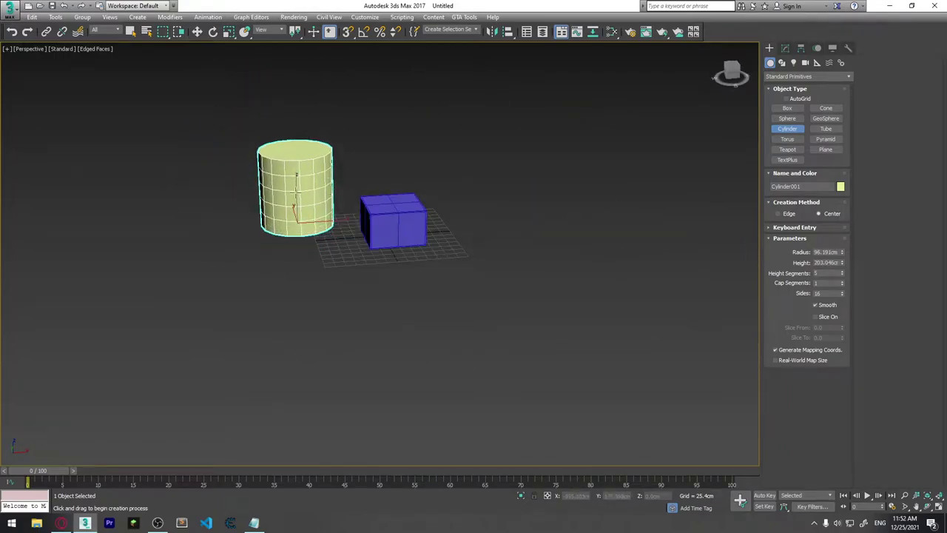
# Set the cylinder's height segments to 3, exit creation and select the box.
pyautogui.click(842, 276)
pyautogui.click(842, 276)
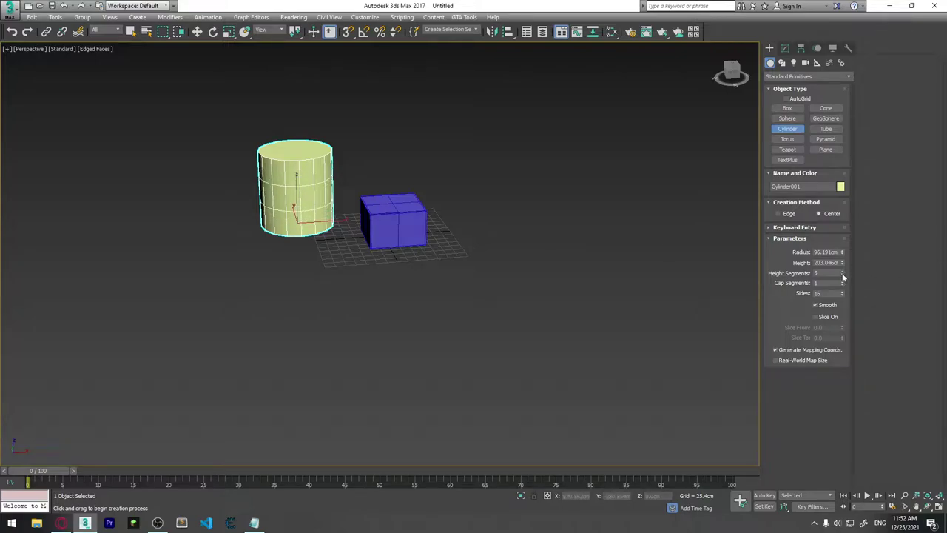
pyautogui.moveTo(518, 257)
pyautogui.keyDown('alt'); pyautogui.mouseDown(button='middle')
pyautogui.moveTo(522, 311)
pyautogui.moveTo(503, 323)
pyautogui.mouseUp(button='middle'); pyautogui.keyUp('alt')
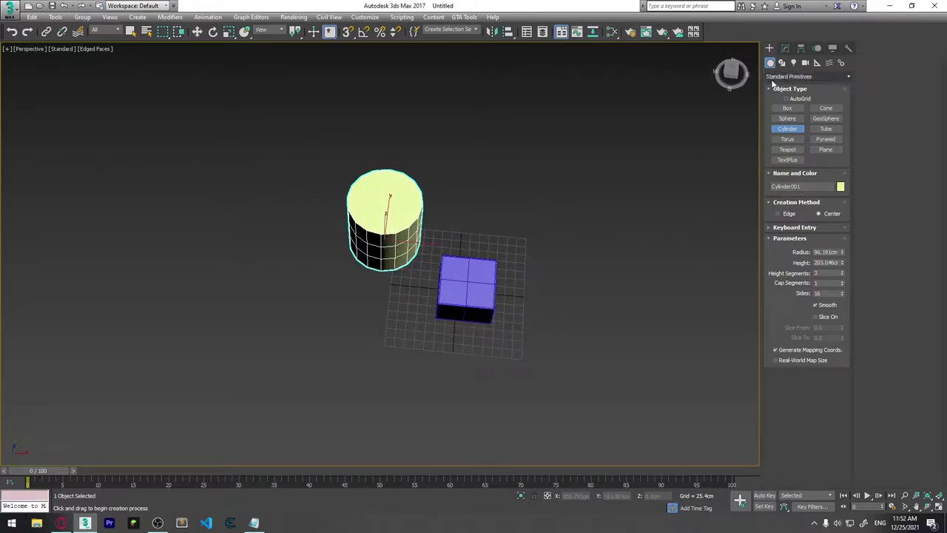
pyautogui.rightClick(533, 281)
pyautogui.click(483, 278)
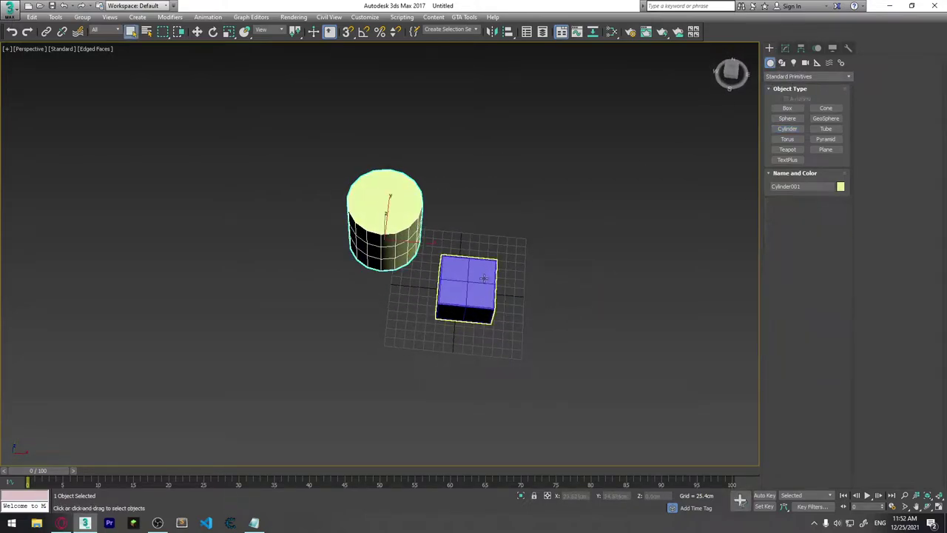
pyautogui.click(483, 278)
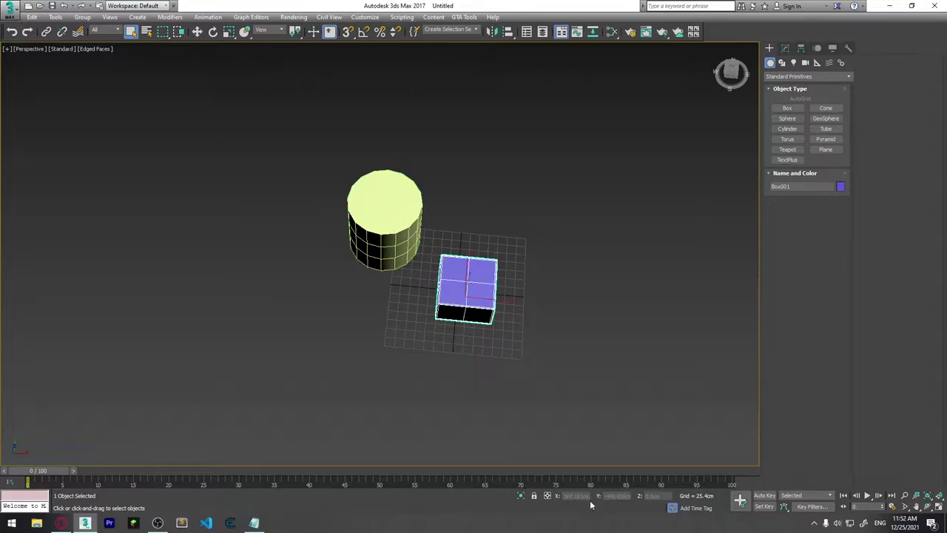
# Zero the box's Y position and the cylinder's X and Y positions.
pyautogui.press('w')
pyautogui.moveTo(597, 500); pyautogui.dragTo(623, 505)
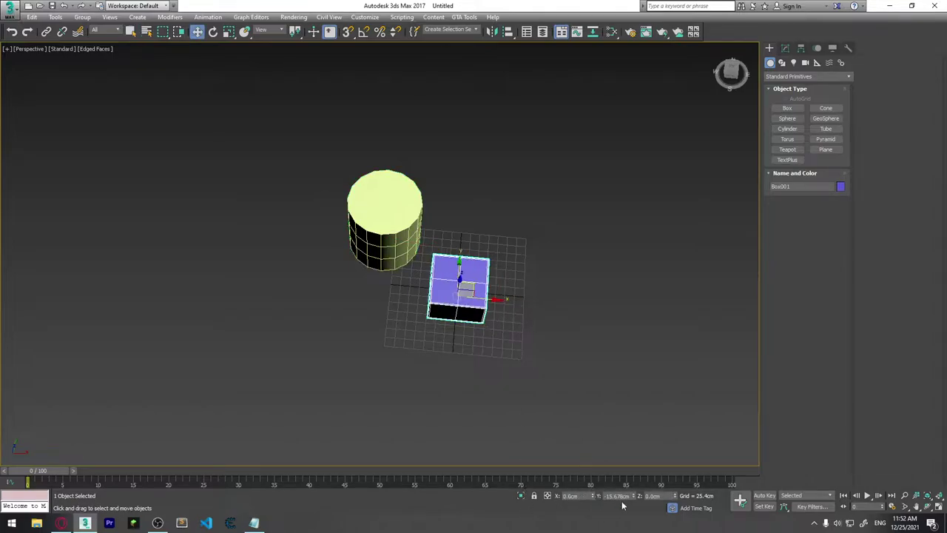
pyautogui.rightClick(635, 497)
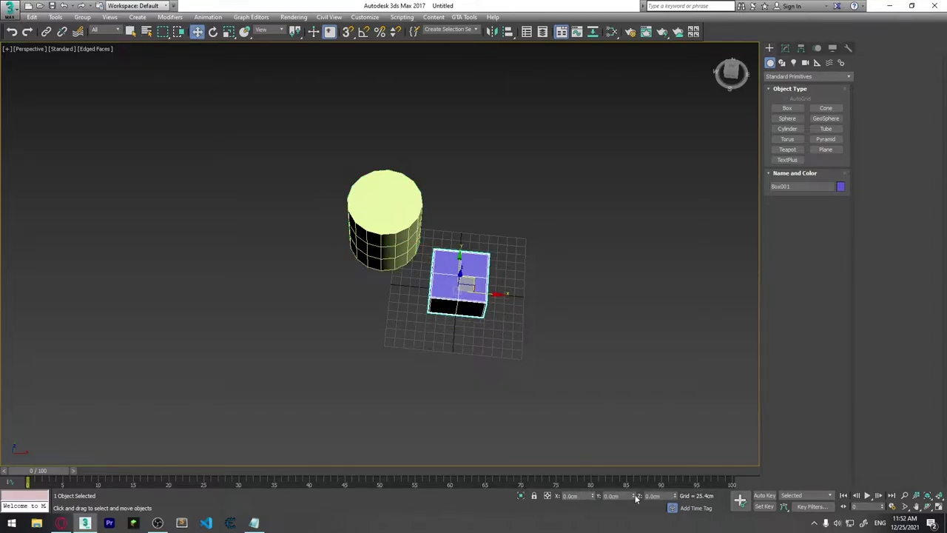
pyautogui.moveTo(422, 269); pyautogui.dragTo(436, 274, button='middle')
pyautogui.click(415, 252)
pyautogui.rightClick(593, 498)
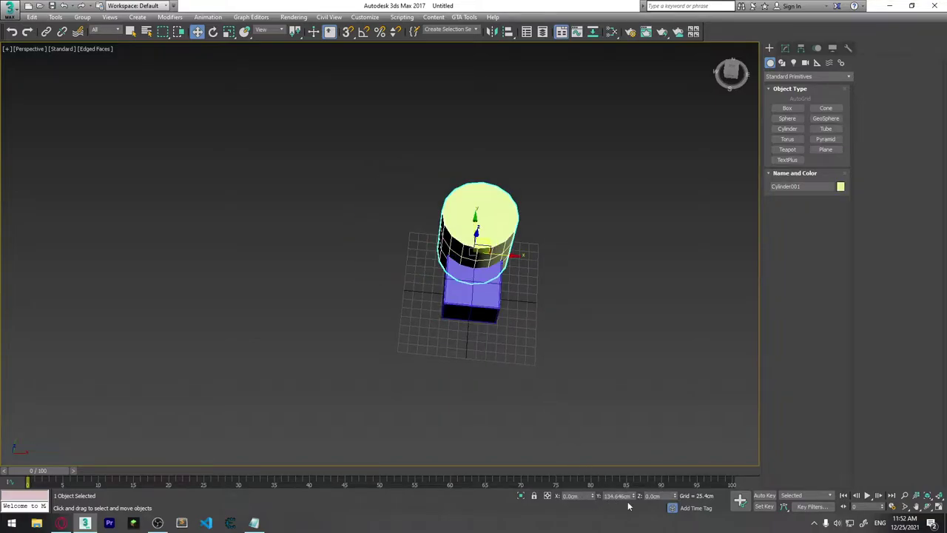
pyautogui.rightClick(632, 497)
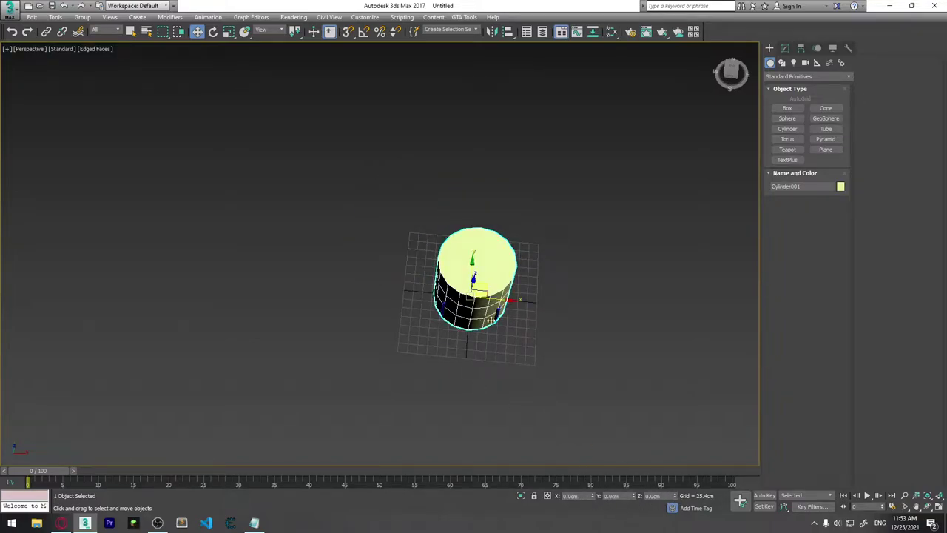
# Move the box straight up along Z to about 313 cm above the cylinder.
pyautogui.keyDown('alt'); pyautogui.moveTo(491, 320); pyautogui.dragTo(531, 259, button='middle'); pyautogui.keyUp('alt')
pyautogui.scroll(3, 518, 281)
pyautogui.scroll(3, 503, 296)
pyautogui.click(366, 363)
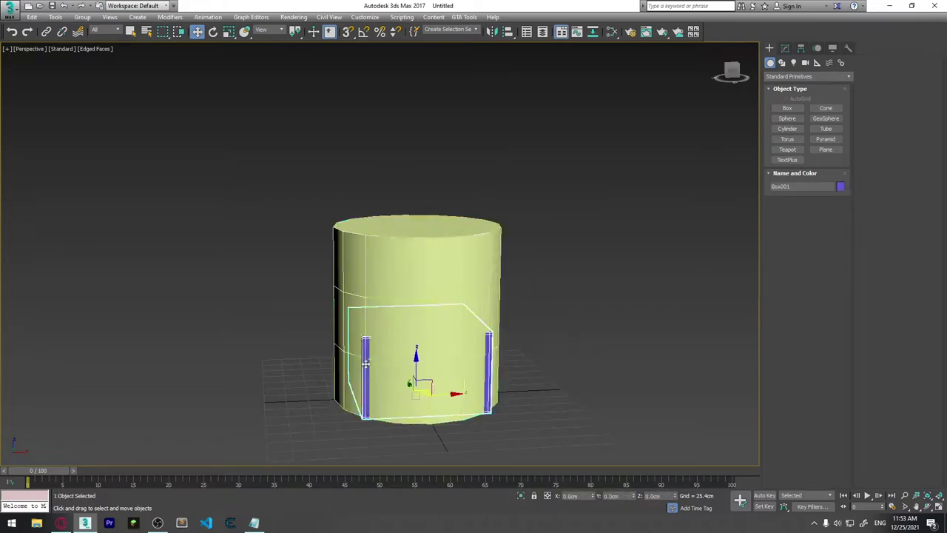
pyautogui.moveTo(416, 355); pyautogui.dragTo(424, 85)
pyautogui.scroll(-2, 372, 337)
pyautogui.scroll(-3, 374, 326)
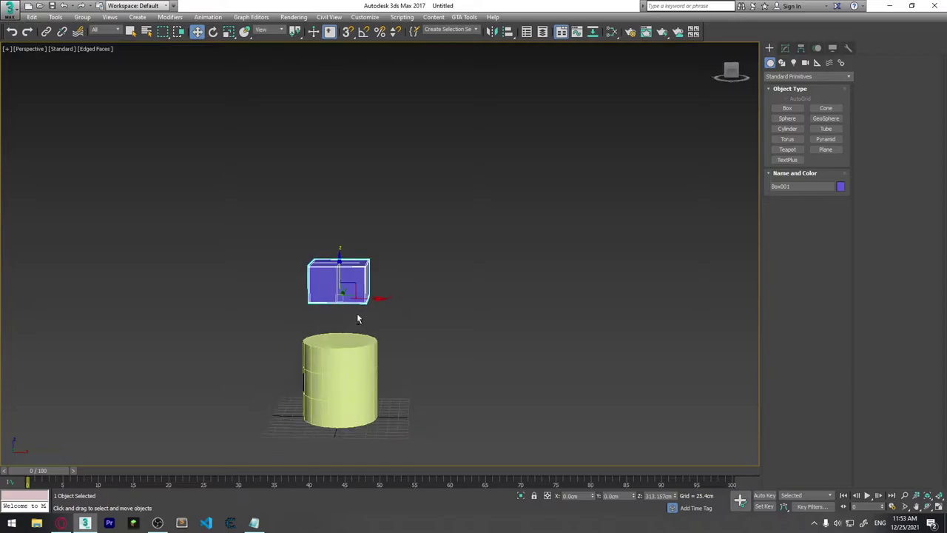
pyautogui.scroll(3, 359, 315)
pyautogui.scroll(3, 355, 320)
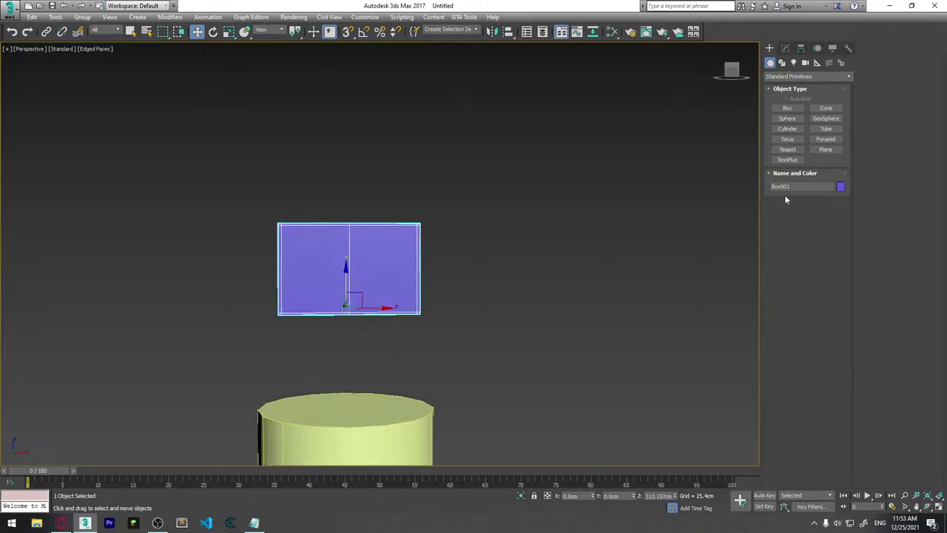
# Select the box's top vertices in Edit Poly and drag them up along Z.
pyautogui.click(787, 49)
pyautogui.click(786, 93)
pyautogui.click(783, 319)
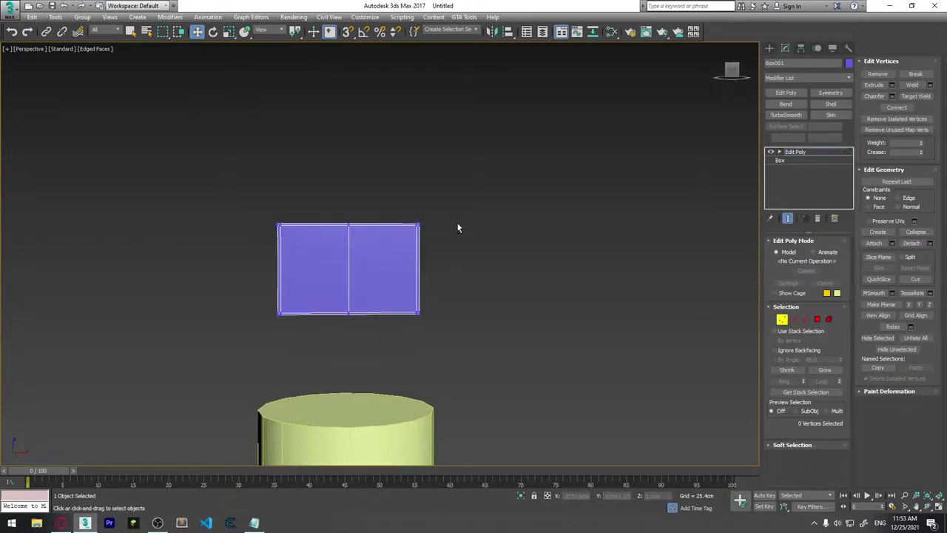
pyautogui.moveTo(341, 200); pyautogui.dragTo(345, 74)
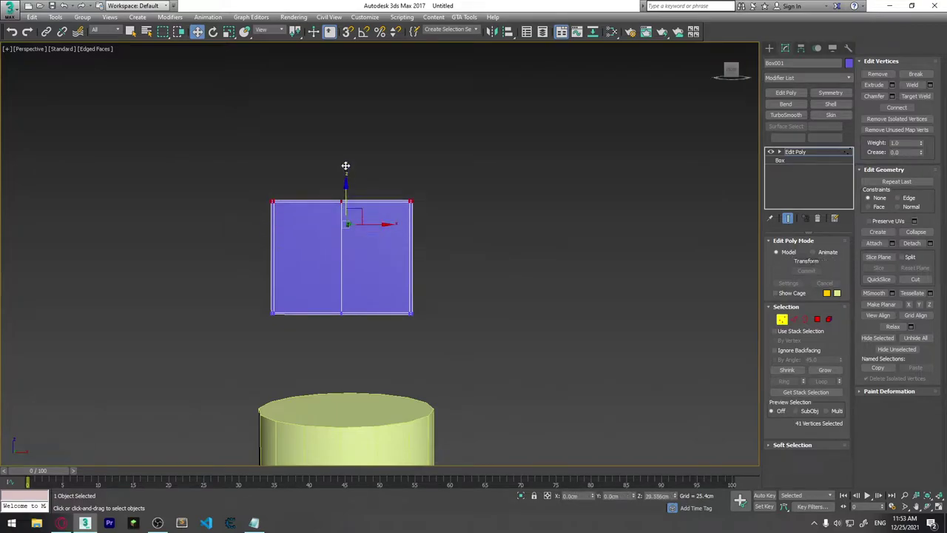
pyautogui.moveTo(347, 83)
pyautogui.keyDown('alt'); pyautogui.mouseDown(button='middle')
pyautogui.moveTo(418, 342)
pyautogui.moveTo(455, 385)
pyautogui.moveTo(400, 383)
pyautogui.moveTo(393, 310)
pyautogui.moveTo(436, 326)
pyautogui.moveTo(736, 349)
pyautogui.mouseUp(button='middle'); pyautogui.keyUp('alt')
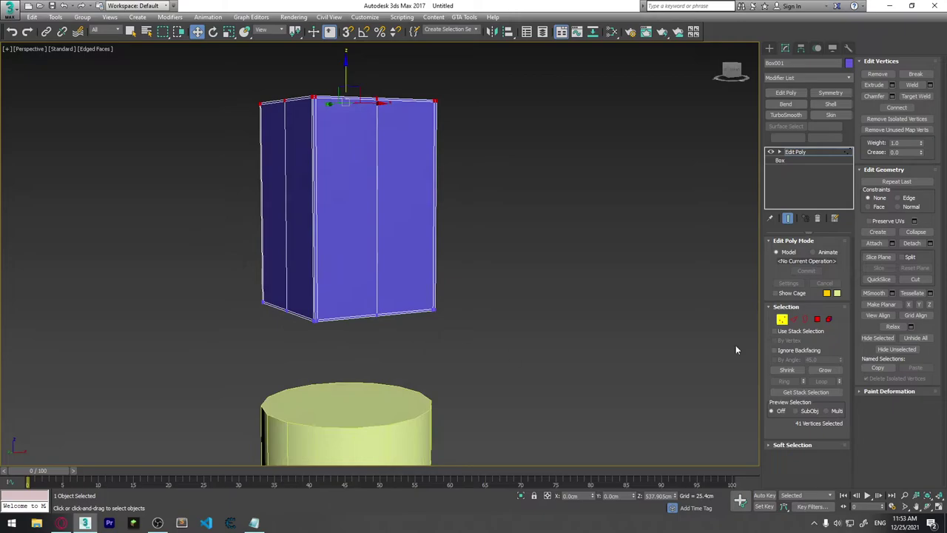
pyautogui.click(782, 320)
pyautogui.moveTo(444, 310)
pyautogui.keyDown('alt'); pyautogui.mouseDown(button='middle')
pyautogui.moveTo(397, 328)
pyautogui.moveTo(415, 319)
pyautogui.mouseUp(button='middle'); pyautogui.keyUp('alt')
pyautogui.scroll(-4, 400, 326)
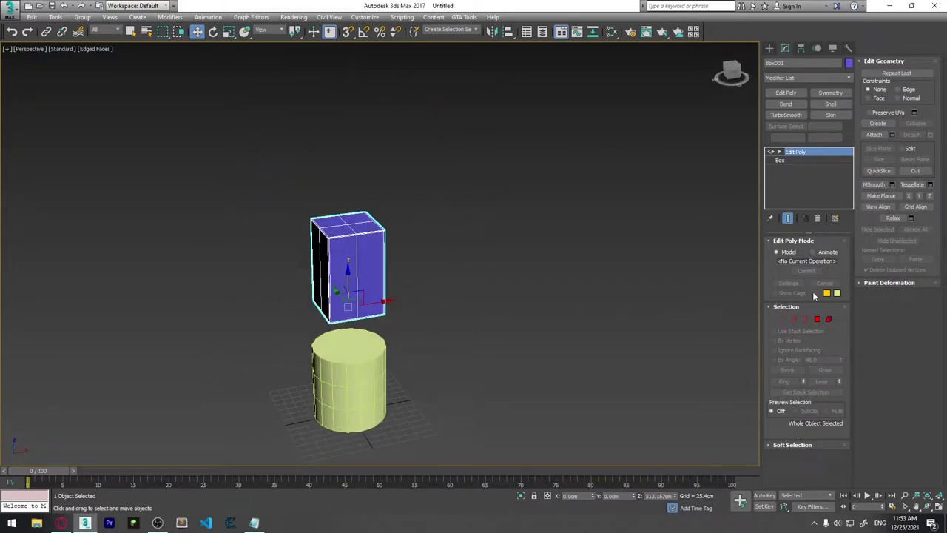
# Uniformly scale the box up to about twice its size.
pyautogui.press('r')
pyautogui.moveTo(345, 304)
pyautogui.mouseDown()
pyautogui.moveTo(421, 241)
pyautogui.moveTo(394, 259)
pyautogui.moveTo(398, 338)
pyautogui.mouseUp()
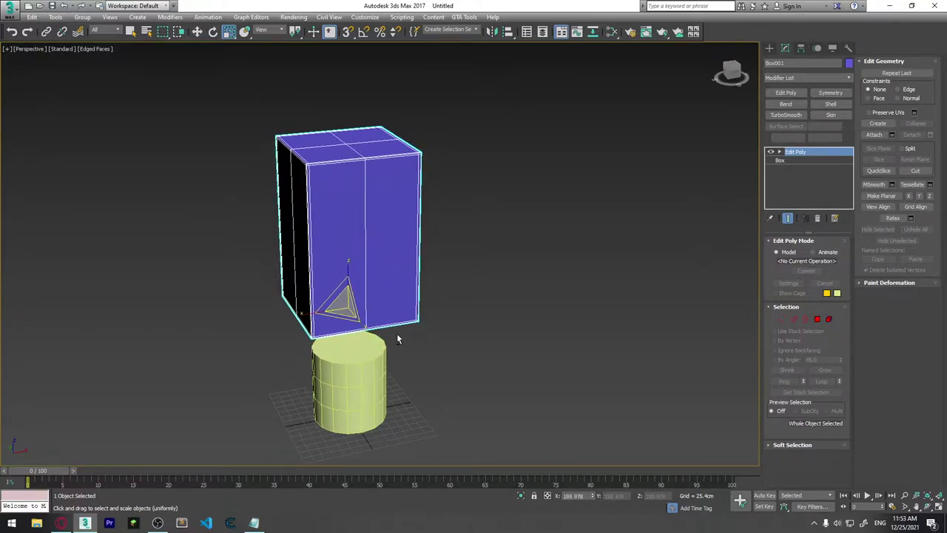
pyautogui.press('f')
pyautogui.press('p')
pyautogui.press('w')
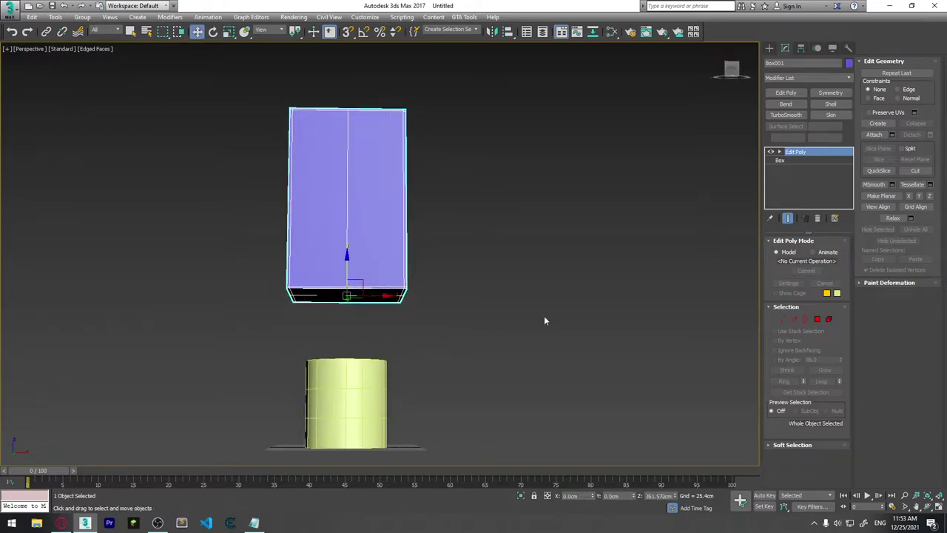
# Reselect the box and open the Utilities panel for Reset XForm.
pyautogui.click(546, 321)
pyautogui.keyDown('alt'); pyautogui.moveTo(545, 321); pyautogui.dragTo(434, 352, button='middle'); pyautogui.keyUp('alt')
pyautogui.click(398, 268)
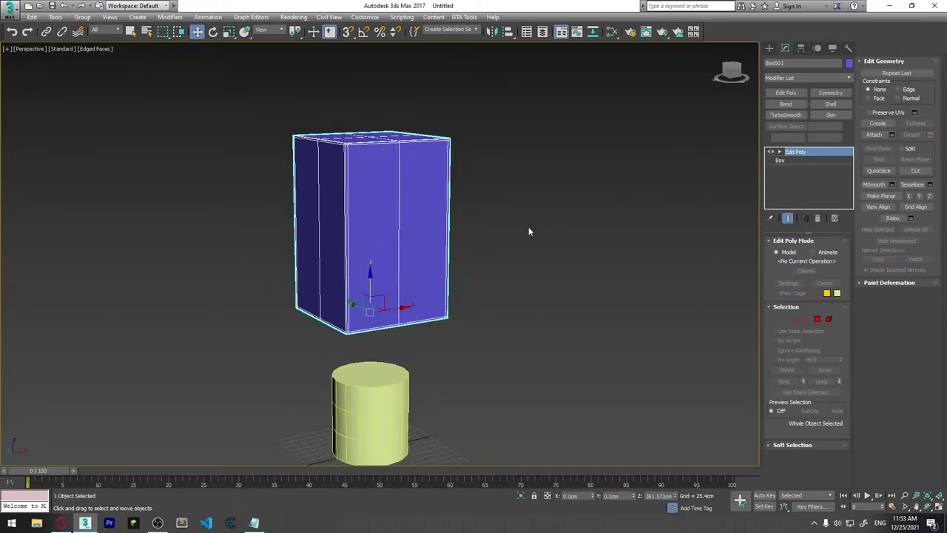
pyautogui.click(849, 47)
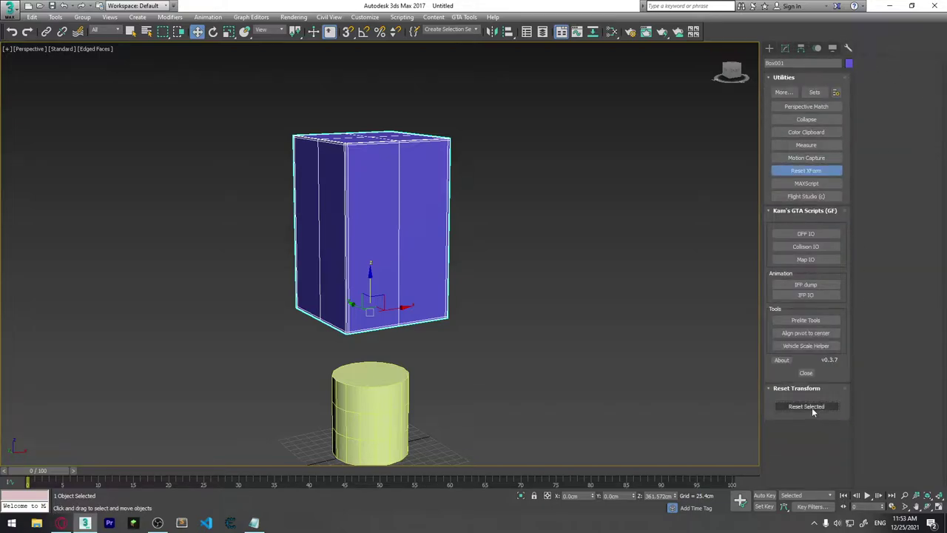
# Reset the box's XForm, then select both objects.
pyautogui.click(818, 171)
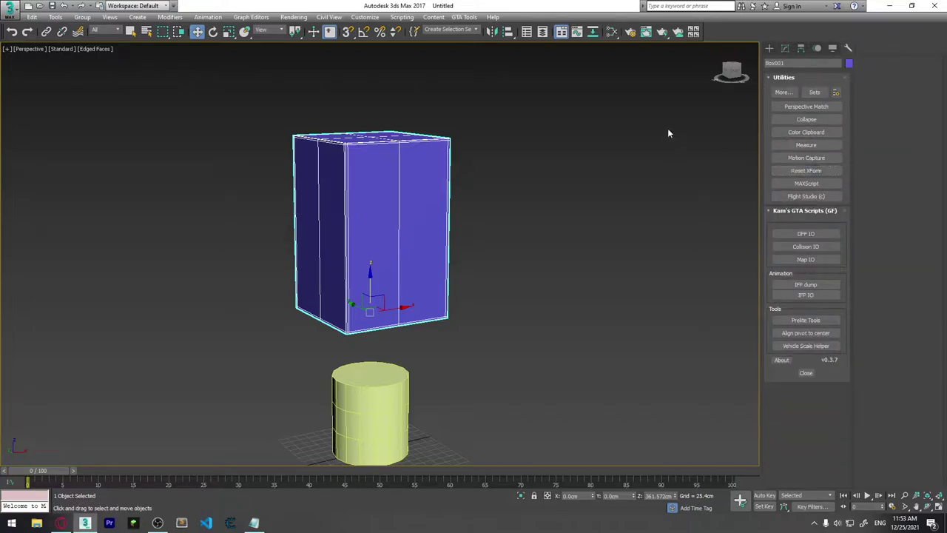
pyautogui.click(770, 47)
pyautogui.hotkey('ctrl', 'a')
pyautogui.scroll(2, 403, 281)
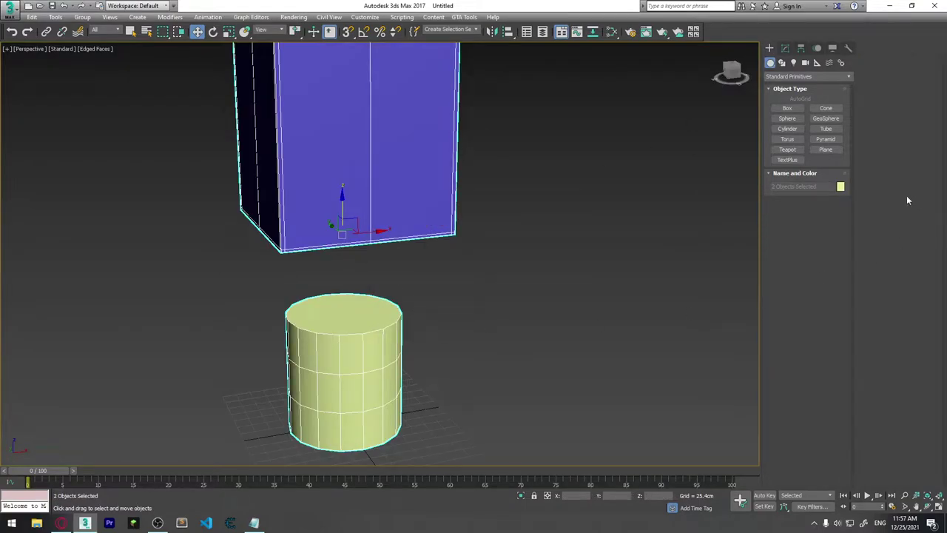
# Set both objects to plain grey in the Object Color dialog.
pyautogui.click(840, 187)
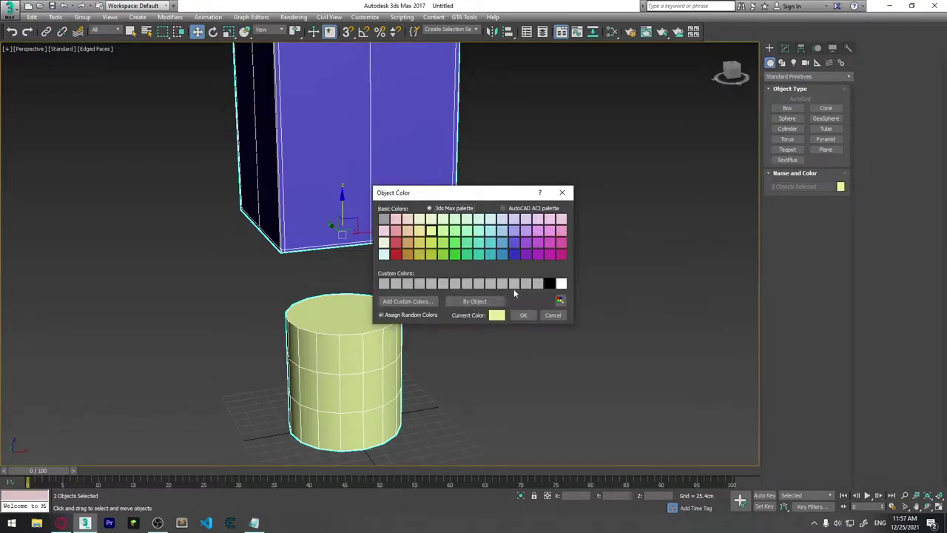
pyautogui.click(561, 283)
pyautogui.click(524, 315)
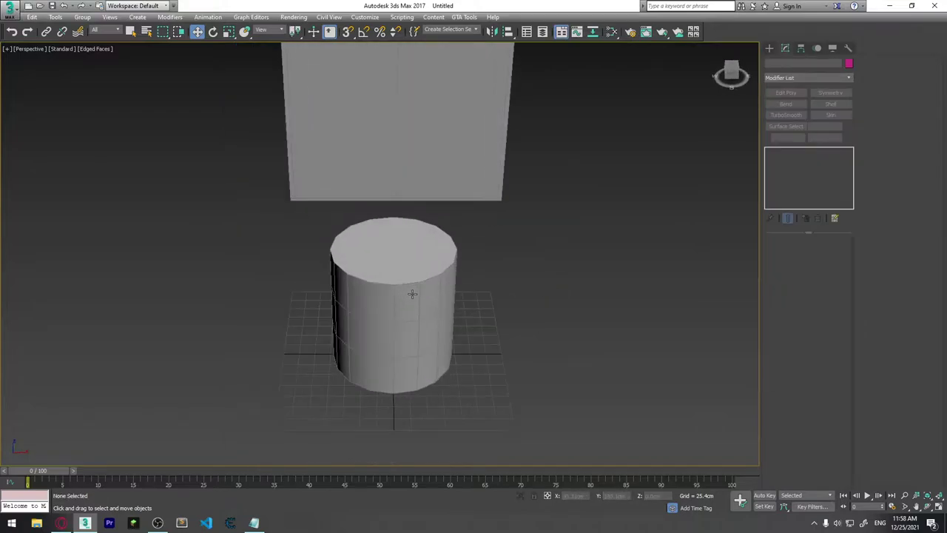
pyautogui.click(412, 294)
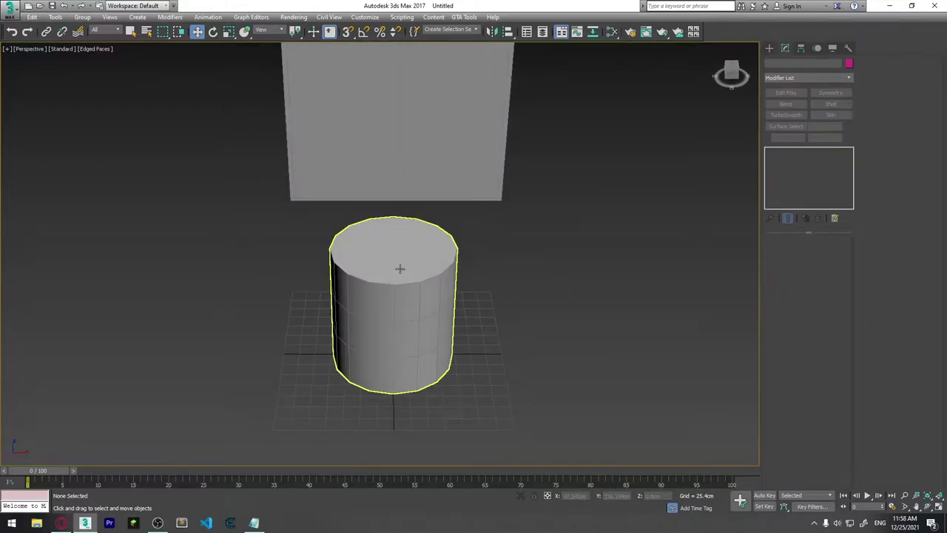
# Convert the cylinder to an Editable Poly.
pyautogui.click(399, 269)
pyautogui.rightClick(399, 269)
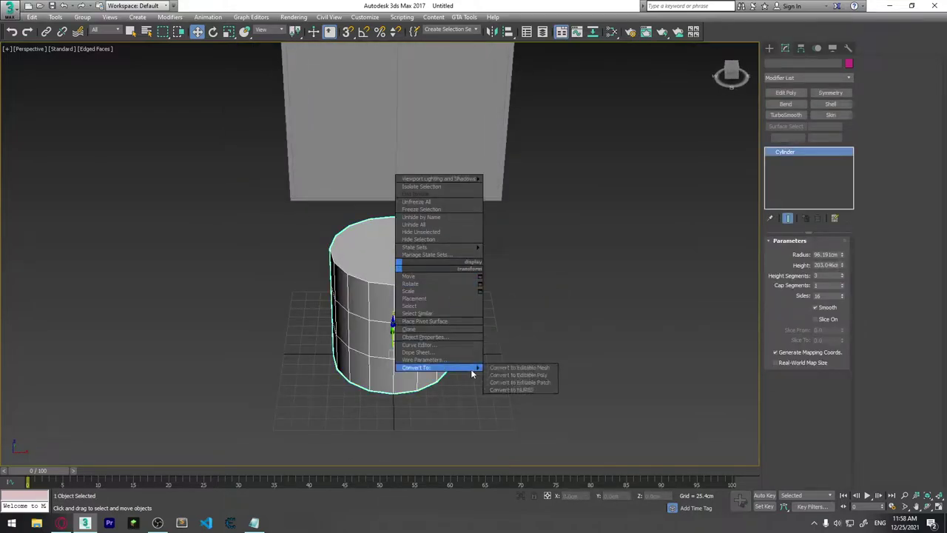
pyautogui.click(523, 374)
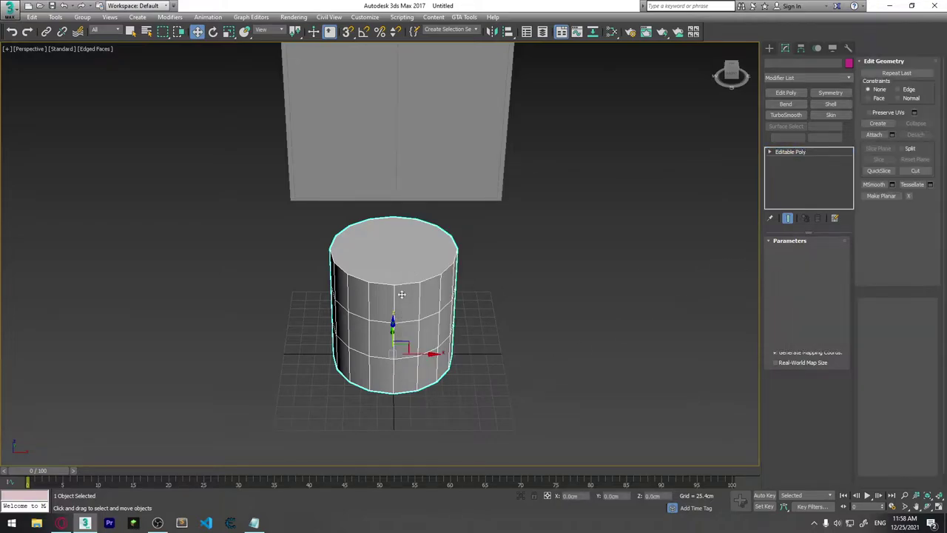
# Select the cylinder's top and bottom cap polygons and delete them.
pyautogui.click(817, 254)
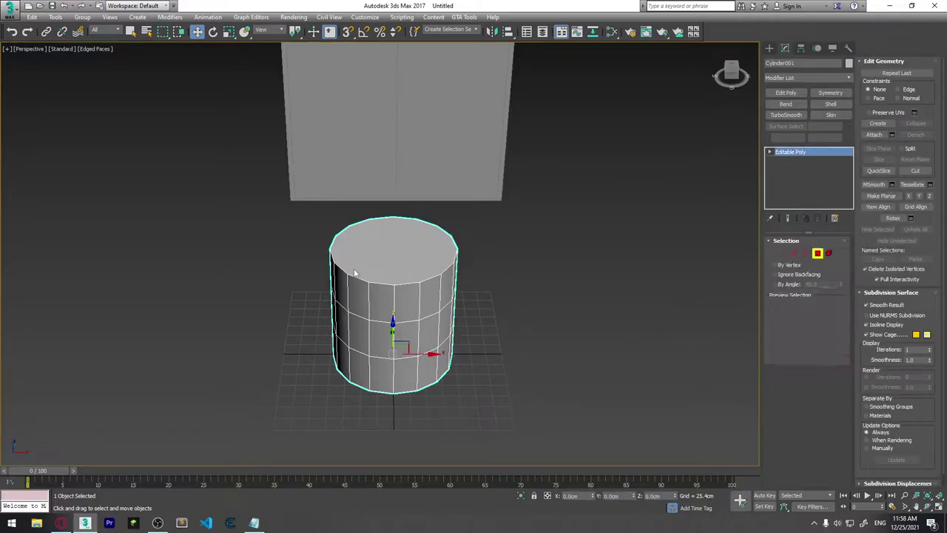
pyautogui.click(395, 267)
pyautogui.moveTo(395, 267)
pyautogui.keyDown('alt'); pyautogui.mouseDown(button='middle')
pyautogui.moveTo(394, 292)
pyautogui.moveTo(460, 312)
pyautogui.mouseUp(button='middle'); pyautogui.keyUp('alt')
pyautogui.keyDown('ctrl'); pyautogui.click(393, 291); pyautogui.keyUp('ctrl')
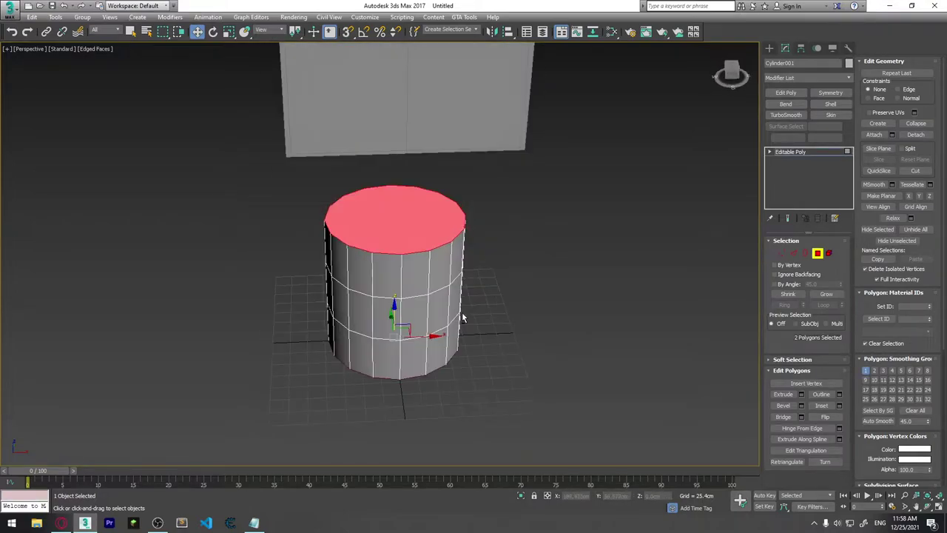
pyautogui.press('Delete')
# Inspect the open-ended tube from several angles and select a middle side polygon.
pyautogui.scroll(3, 485, 232)
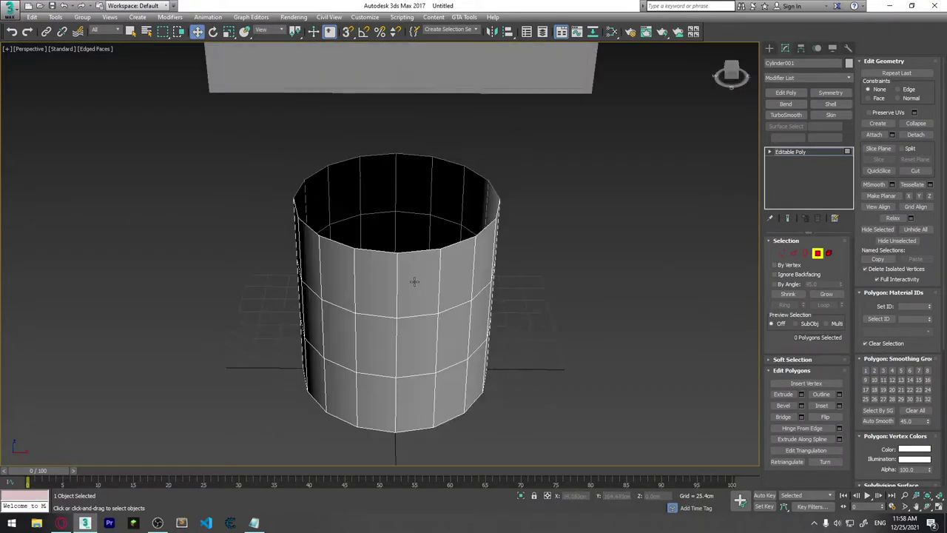
pyautogui.moveTo(434, 253)
pyautogui.keyDown('alt'); pyautogui.mouseDown(button='middle')
pyautogui.moveTo(423, 251)
pyautogui.moveTo(439, 229)
pyautogui.moveTo(458, 243)
pyautogui.moveTo(477, 238)
pyautogui.mouseUp(button='middle'); pyautogui.keyUp('alt')
pyautogui.scroll(-3, 477, 239)
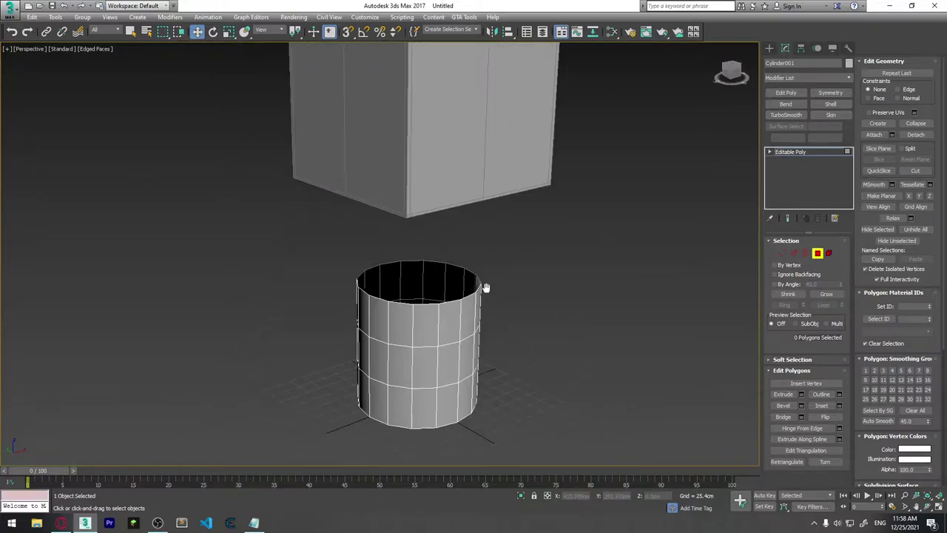
pyautogui.scroll(-2, 484, 286)
pyautogui.moveTo(486, 194)
pyautogui.keyDown('alt'); pyautogui.mouseDown(button='middle')
pyautogui.moveTo(486, 180)
pyautogui.moveTo(482, 246)
pyautogui.moveTo(477, 237)
pyautogui.mouseUp(button='middle'); pyautogui.keyUp('alt')
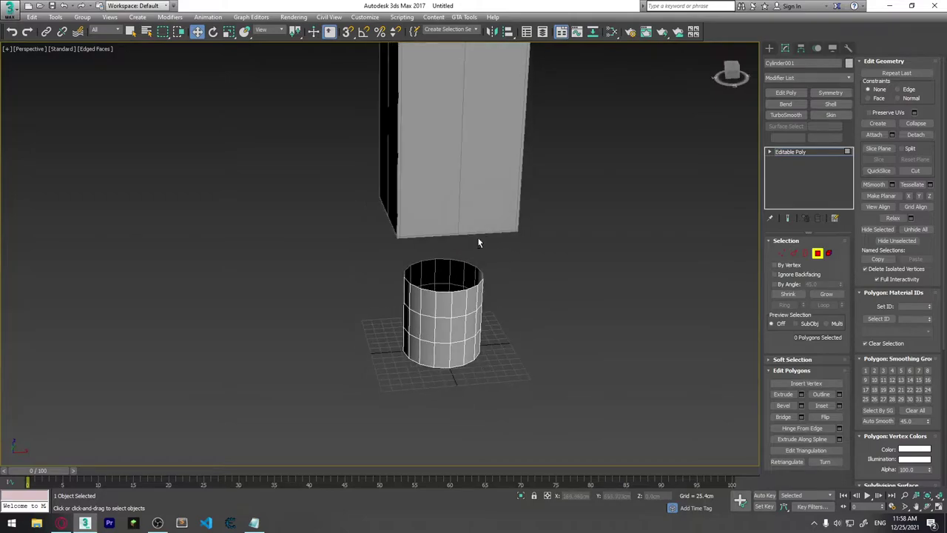
pyautogui.scroll(5, 477, 237)
pyautogui.moveTo(459, 281)
pyautogui.keyDown('alt'); pyautogui.mouseDown(button='middle')
pyautogui.moveTo(476, 330)
pyautogui.moveTo(511, 335)
pyautogui.moveTo(500, 294)
pyautogui.mouseUp(button='middle'); pyautogui.keyUp('alt')
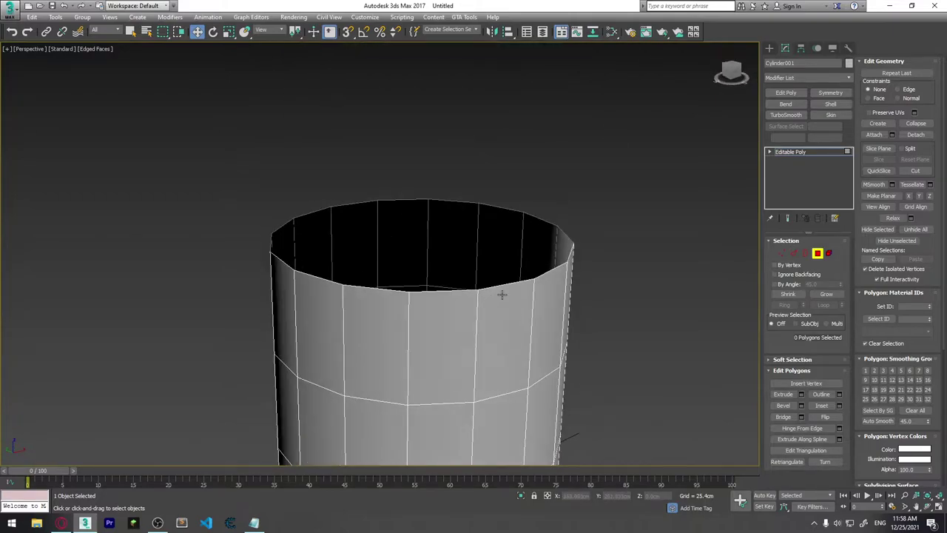
pyautogui.scroll(-3, 476, 291)
pyautogui.keyDown('alt'); pyautogui.moveTo(487, 250); pyautogui.dragTo(428, 238, button='middle'); pyautogui.keyUp('alt')
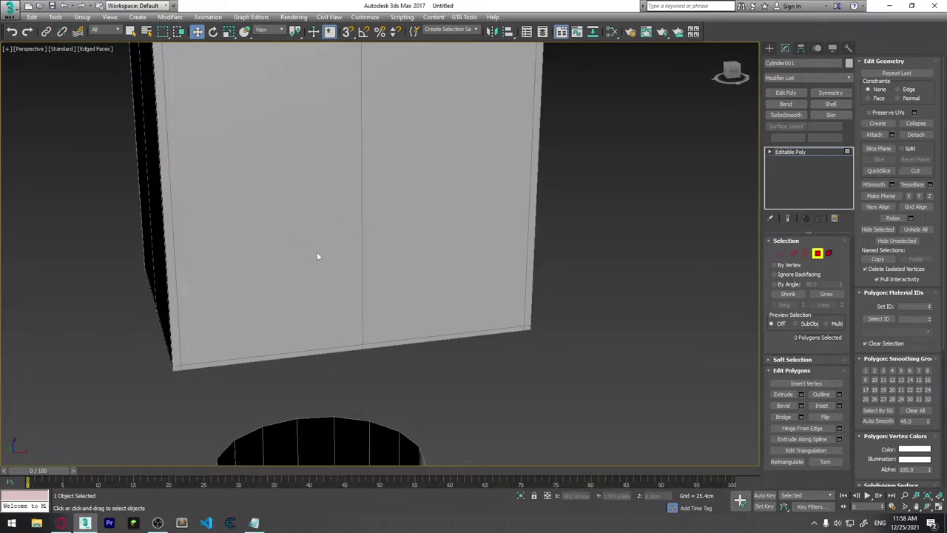
pyautogui.moveTo(316, 256)
pyautogui.keyDown('alt'); pyautogui.mouseDown(button='middle')
pyautogui.moveTo(423, 274)
pyautogui.moveTo(412, 281)
pyautogui.mouseUp(button='middle'); pyautogui.keyUp('alt')
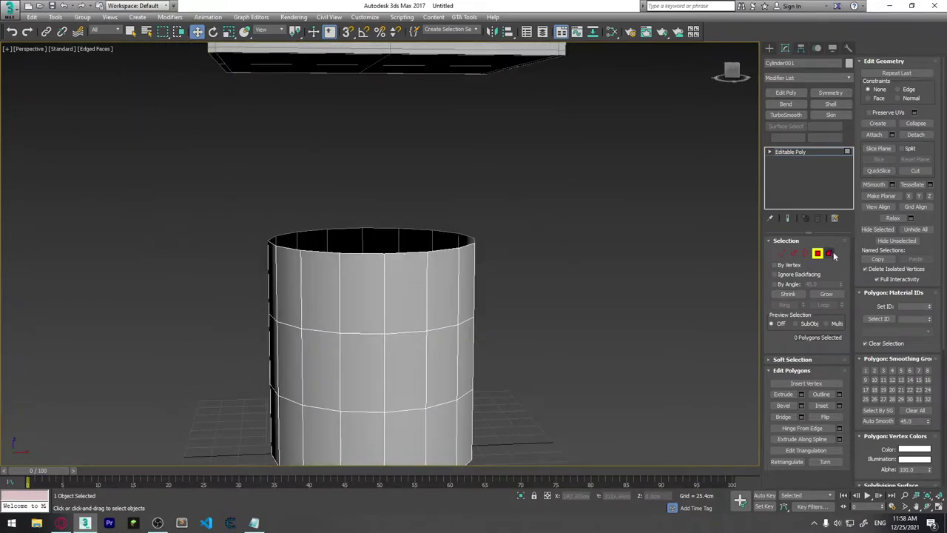
pyautogui.click(444, 270)
pyautogui.click(411, 274)
# Select vertices on the tube's top rim and check one vertex's Y position.
pyautogui.keyDown('ctrl'); pyautogui.click(360, 278); pyautogui.keyUp('ctrl')
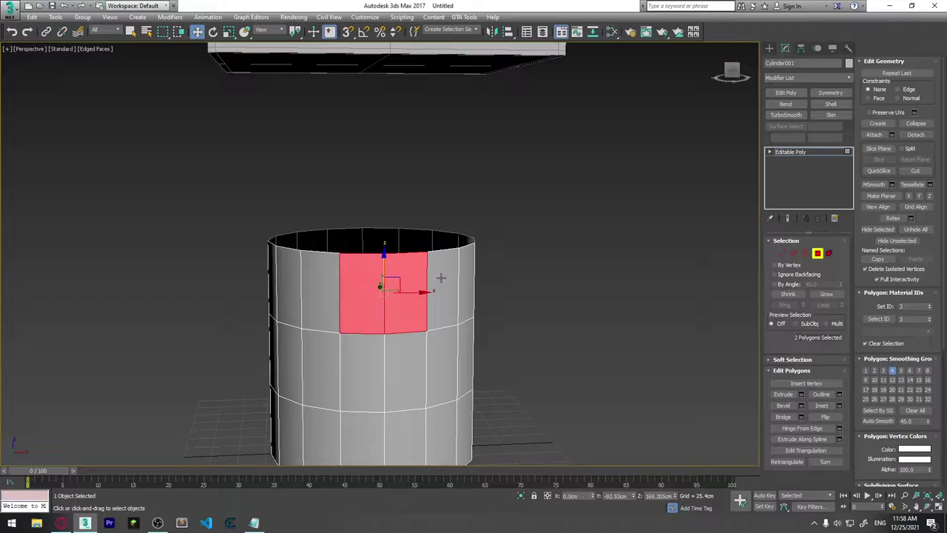
pyautogui.moveTo(441, 277)
pyautogui.keyDown('alt'); pyautogui.mouseDown(button='middle')
pyautogui.moveTo(493, 318)
pyautogui.moveTo(511, 318)
pyautogui.moveTo(512, 333)
pyautogui.moveTo(465, 253)
pyautogui.mouseUp(button='middle'); pyautogui.keyUp('alt')
pyautogui.press('1')
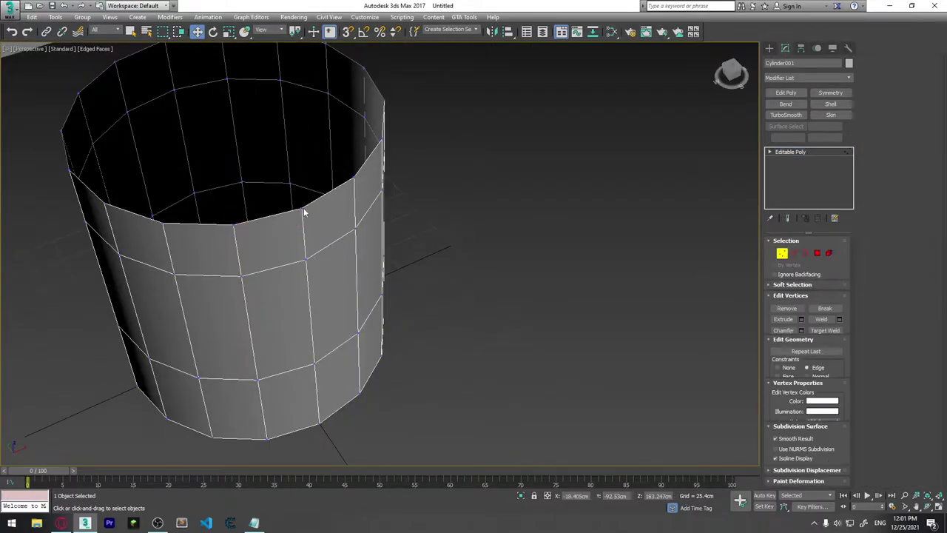
pyautogui.click(301, 209)
pyautogui.click(233, 224)
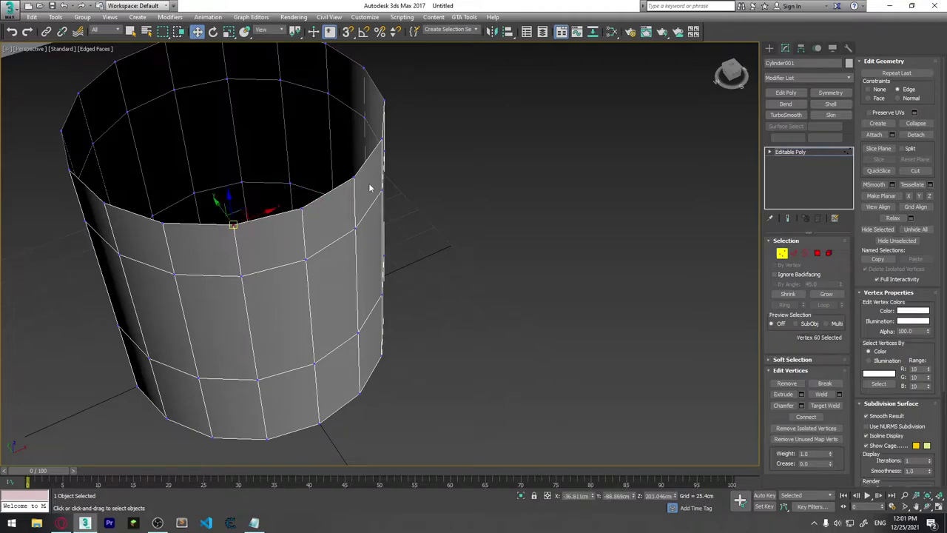
pyautogui.click(352, 178)
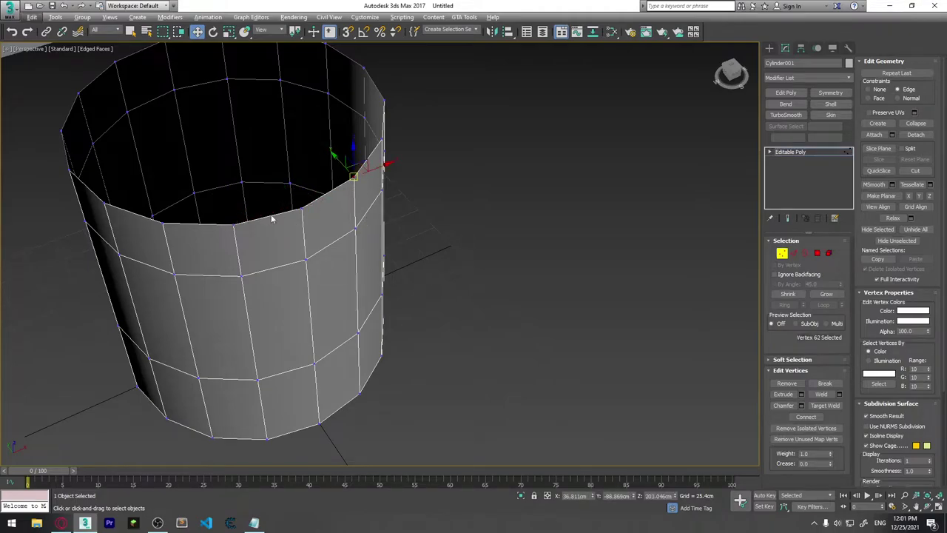
pyautogui.moveTo(275, 218)
pyautogui.keyDown('alt'); pyautogui.mouseDown(button='middle')
pyautogui.moveTo(316, 231)
pyautogui.moveTo(314, 205)
pyautogui.mouseUp(button='middle'); pyautogui.keyUp('alt')
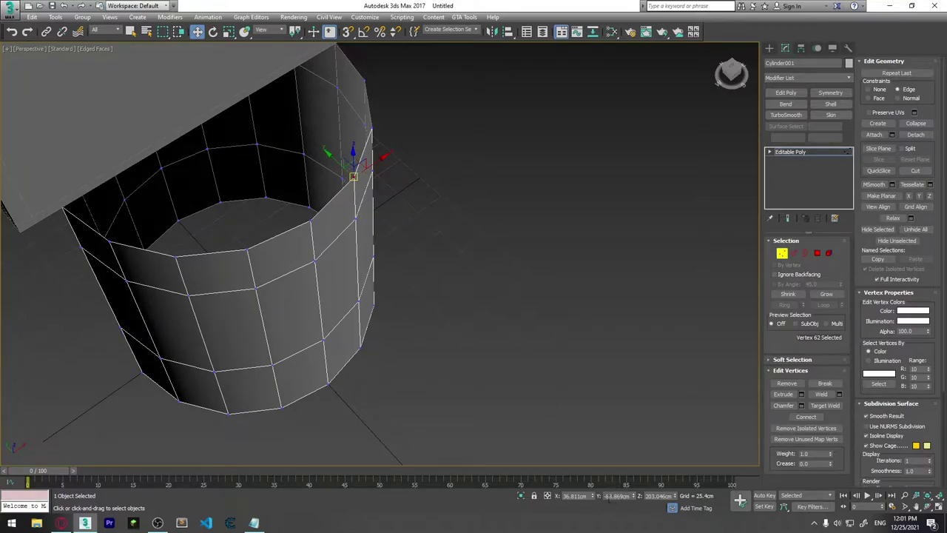
pyautogui.click(246, 250)
pyautogui.click(618, 495)
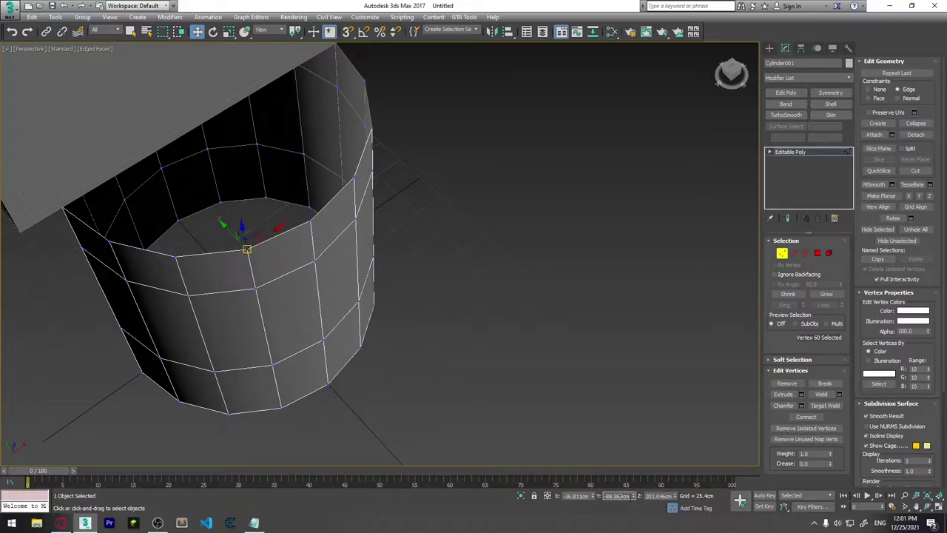
# Set vertex constraints to None and move the adjacent rim vertex to Y -98.869.
pyautogui.click(311, 221)
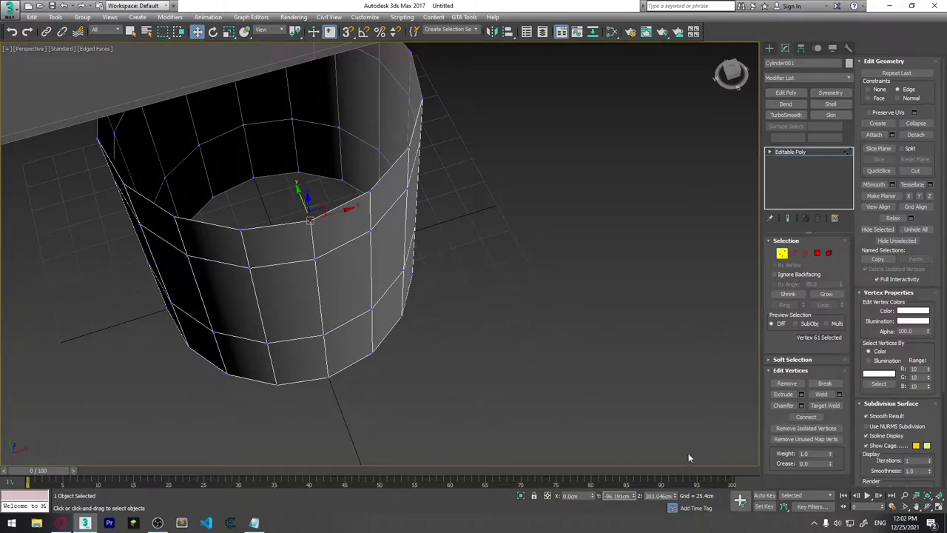
pyautogui.click(872, 89)
pyautogui.click(240, 229)
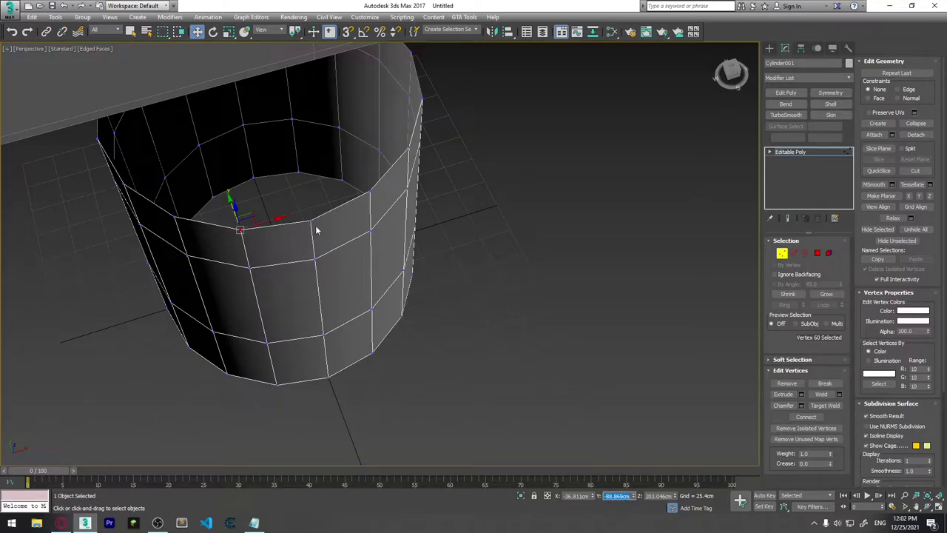
pyautogui.hotkey('ctrl', 'z')
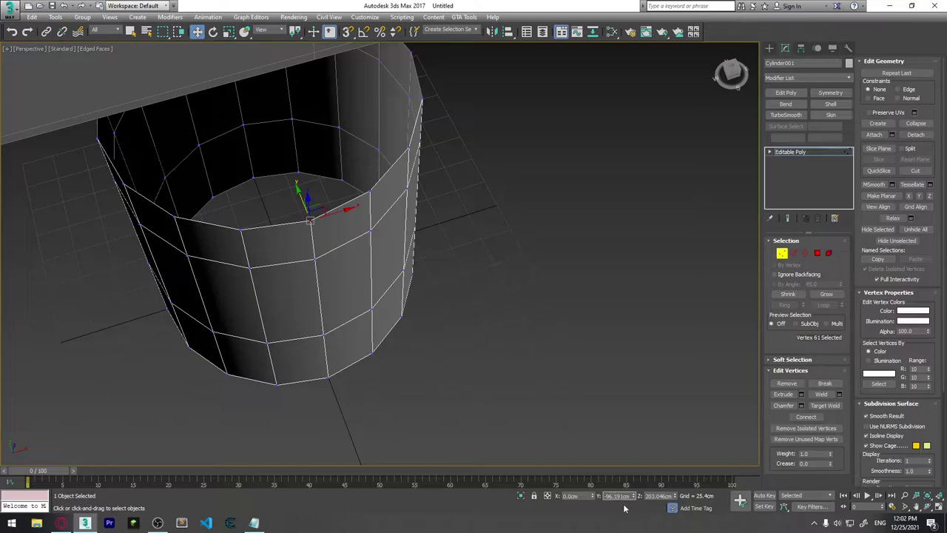
pyautogui.click(623, 500)
pyautogui.write('-98.869')
pyautogui.press('Return')
pyautogui.scroll(3, 493, 344)
pyautogui.moveTo(493, 344)
pyautogui.keyDown('alt'); pyautogui.mouseDown(button='middle')
pyautogui.moveTo(380, 262)
pyautogui.moveTo(403, 249)
pyautogui.moveTo(319, 178)
pyautogui.mouseUp(button='middle'); pyautogui.keyUp('alt')
pyautogui.scroll(-3, 296, 262)
pyautogui.scroll(-3, 387, 277)
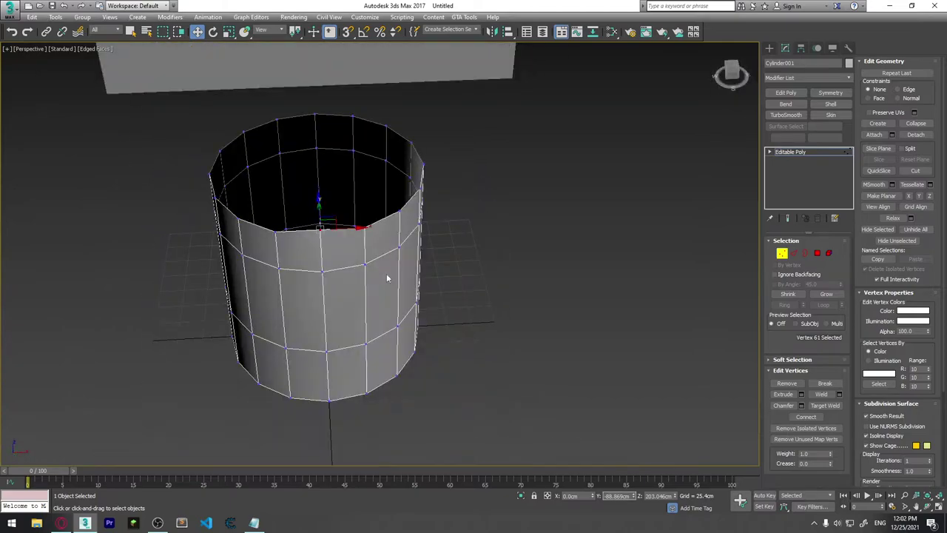
# Select a 12-polygon loop of side polygons just below the tube's top rim.
pyautogui.press('1')
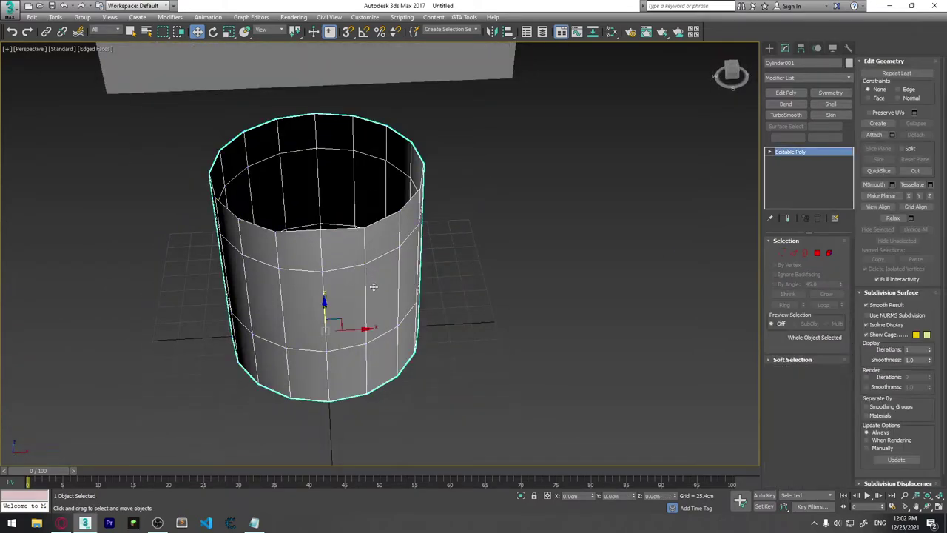
pyautogui.moveTo(375, 285)
pyautogui.keyDown('alt'); pyautogui.mouseDown(button='middle')
pyautogui.moveTo(374, 254)
pyautogui.moveTo(370, 278)
pyautogui.moveTo(378, 268)
pyautogui.moveTo(396, 275)
pyautogui.moveTo(363, 274)
pyautogui.moveTo(365, 286)
pyautogui.moveTo(380, 275)
pyautogui.mouseUp(button='middle'); pyautogui.keyUp('alt')
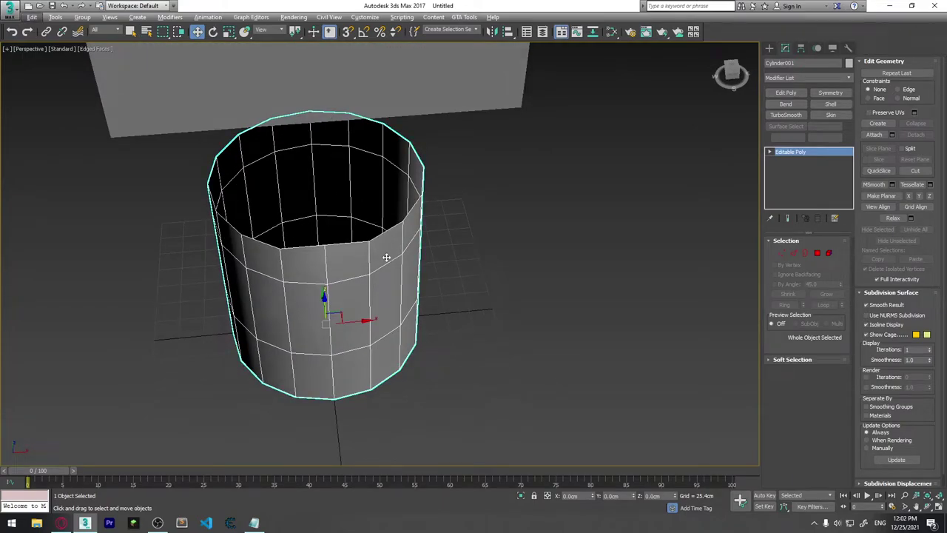
pyautogui.click(817, 254)
pyautogui.click(311, 254)
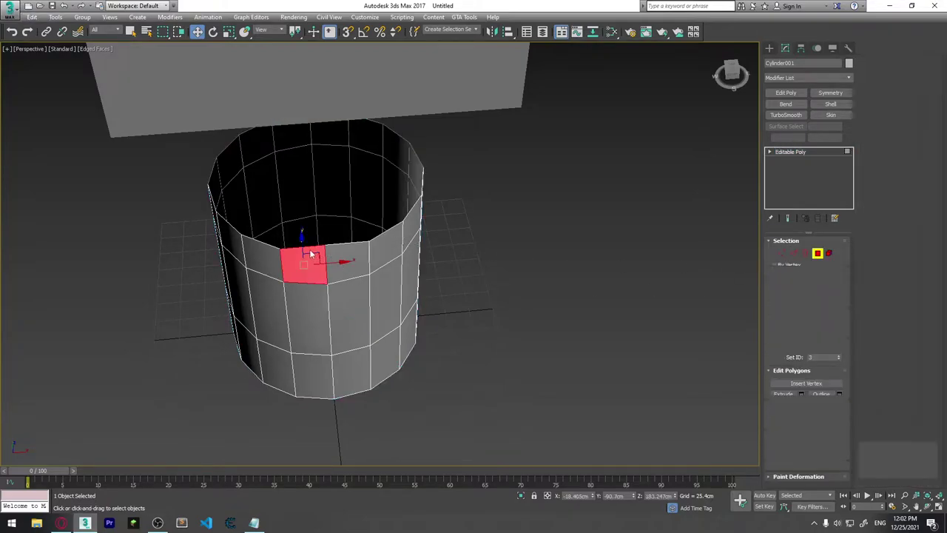
pyautogui.keyDown('alt'); pyautogui.moveTo(311, 254); pyautogui.dragTo(337, 302, button='middle'); pyautogui.keyUp('alt')
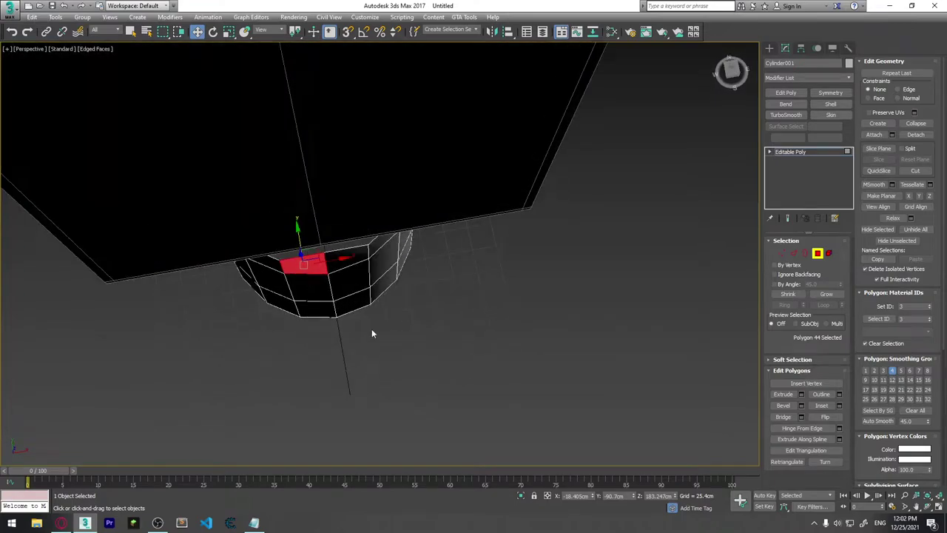
pyautogui.keyDown('shift'); pyautogui.click(272, 256); pyautogui.keyUp('shift')
pyautogui.moveTo(271, 246)
pyautogui.keyDown('alt'); pyautogui.mouseDown(button='middle')
pyautogui.moveTo(341, 243)
pyautogui.moveTo(313, 253)
pyautogui.mouseUp(button='middle'); pyautogui.keyUp('alt')
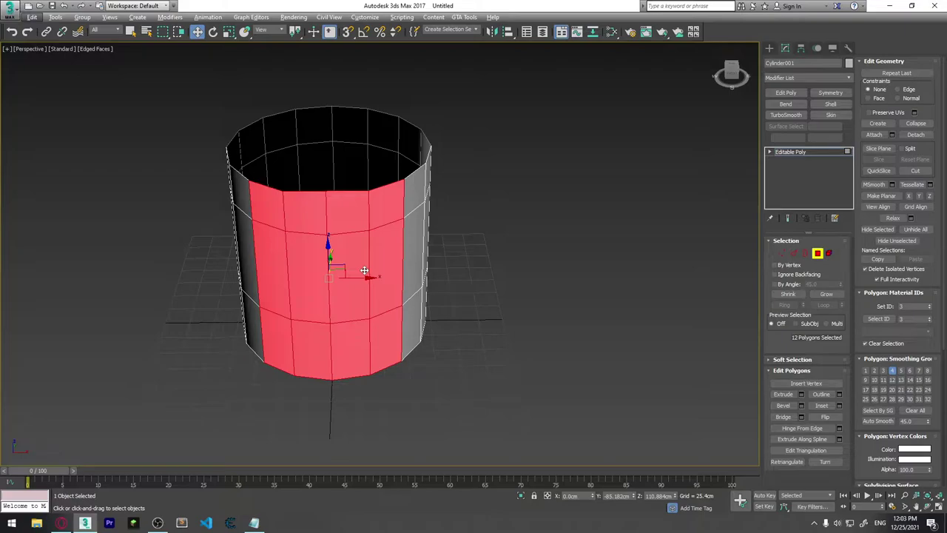
# Invert the polygon selection and delete everything except the front curved wedge.
pyautogui.hotkey('ctrl', 'i')
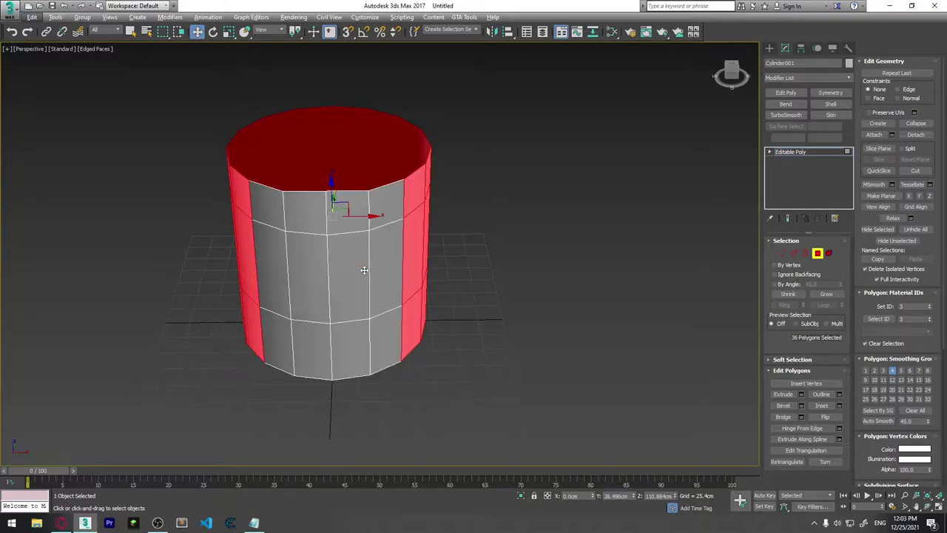
pyautogui.keyDown('alt'); pyautogui.moveTo(345, 277); pyautogui.dragTo(371, 270, button='middle'); pyautogui.keyUp('alt')
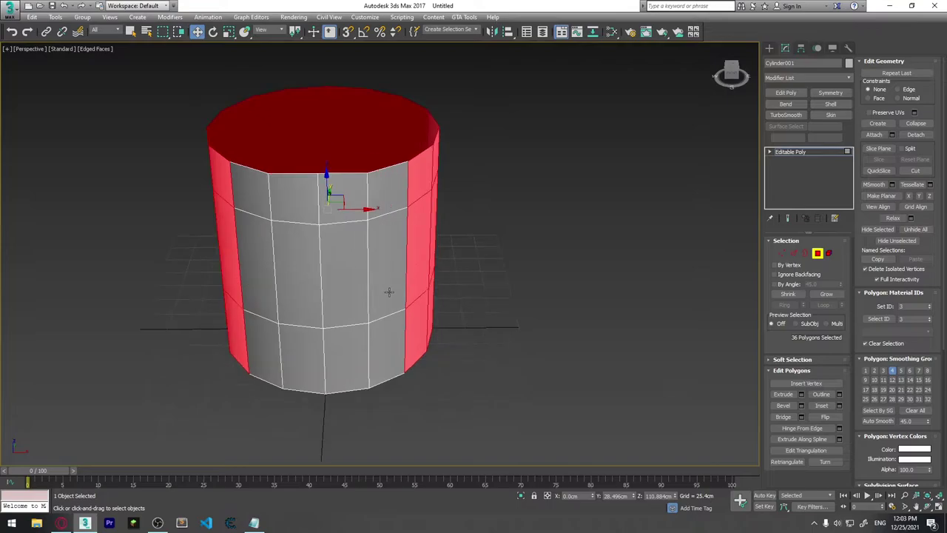
pyautogui.press('Delete')
pyautogui.press('4')
pyautogui.scroll(-3, 414, 291)
pyautogui.moveTo(414, 290)
pyautogui.keyDown('alt'); pyautogui.mouseDown(button='middle')
pyautogui.moveTo(433, 292)
pyautogui.moveTo(404, 301)
pyautogui.moveTo(404, 283)
pyautogui.mouseUp(button='middle'); pyautogui.keyUp('alt')
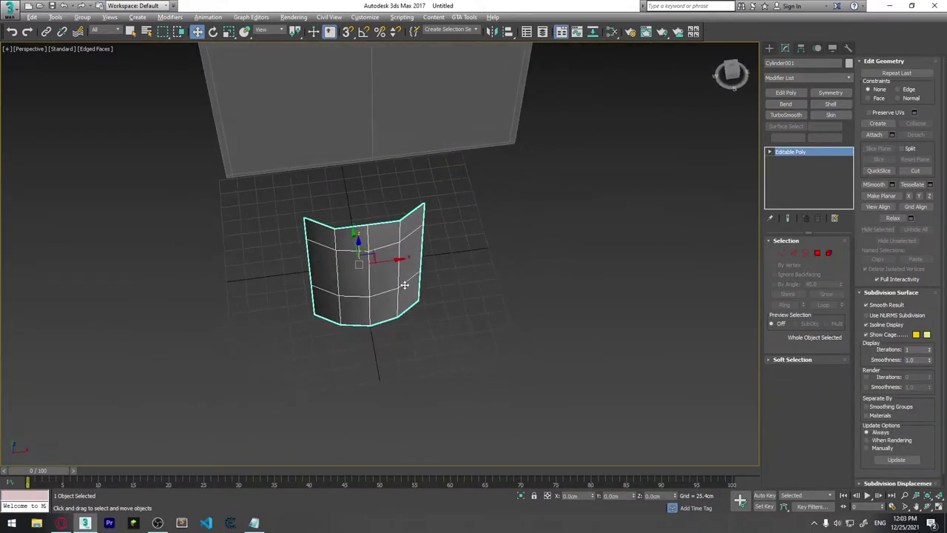
# Enable Angle Snap and set its angle increment to 45 degrees in Grid and Snap Settings.
pyautogui.click(363, 32)
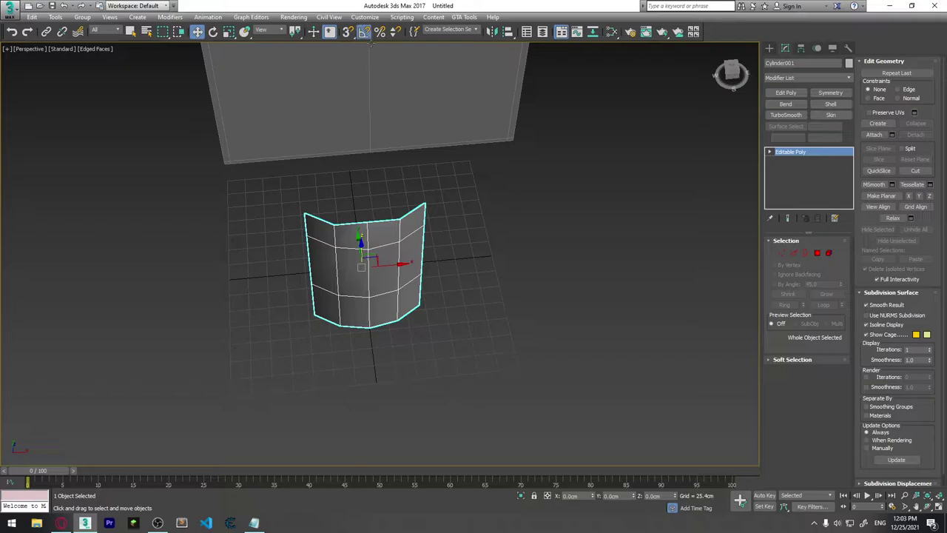
pyautogui.rightClick(364, 33)
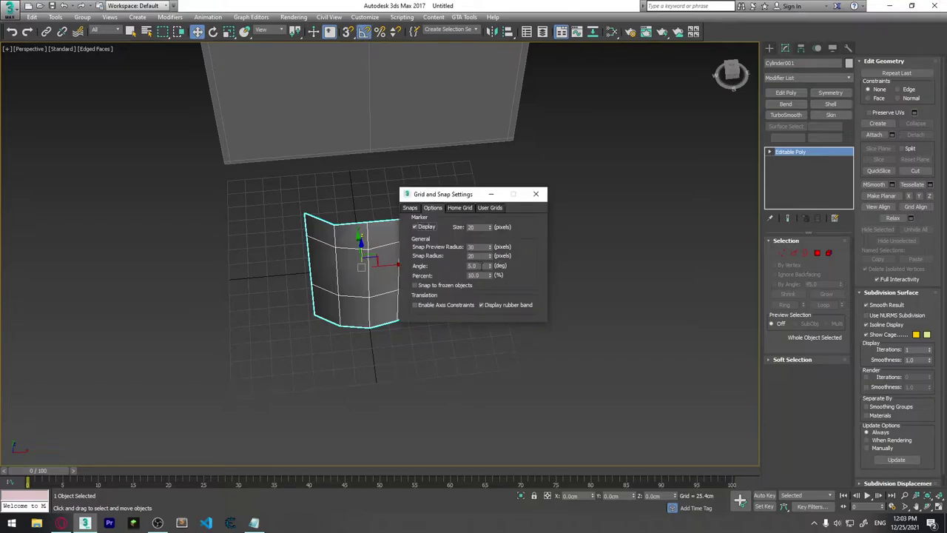
pyautogui.moveTo(454, 196); pyautogui.dragTo(548, 237)
pyautogui.write('45')
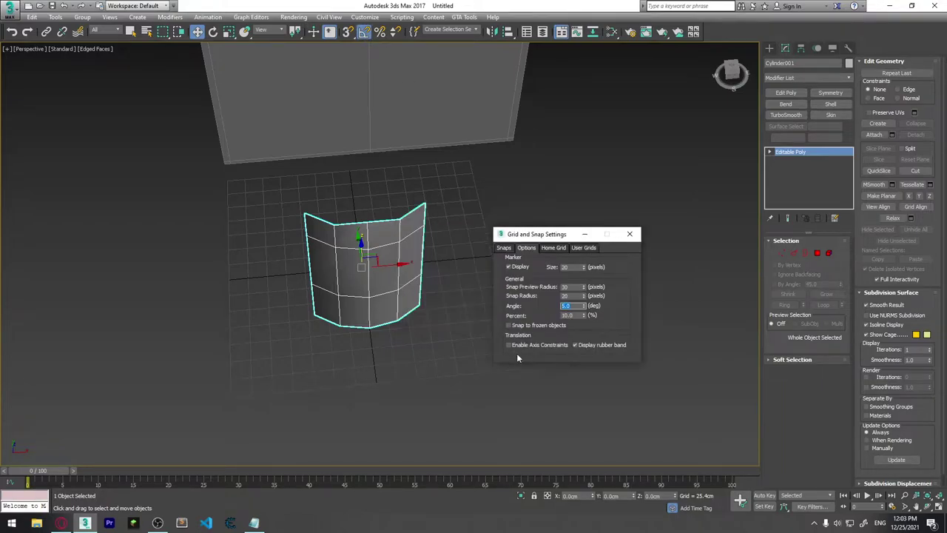
pyautogui.click(630, 234)
pyautogui.press('e')
pyautogui.moveTo(414, 251)
pyautogui.keyDown('alt'); pyautogui.mouseDown(button='middle')
pyautogui.moveTo(410, 272)
pyautogui.moveTo(412, 216)
pyautogui.moveTo(360, 362)
pyautogui.moveTo(372, 343)
pyautogui.moveTo(315, 388)
pyautogui.mouseUp(button='middle'); pyautogui.keyUp('alt')
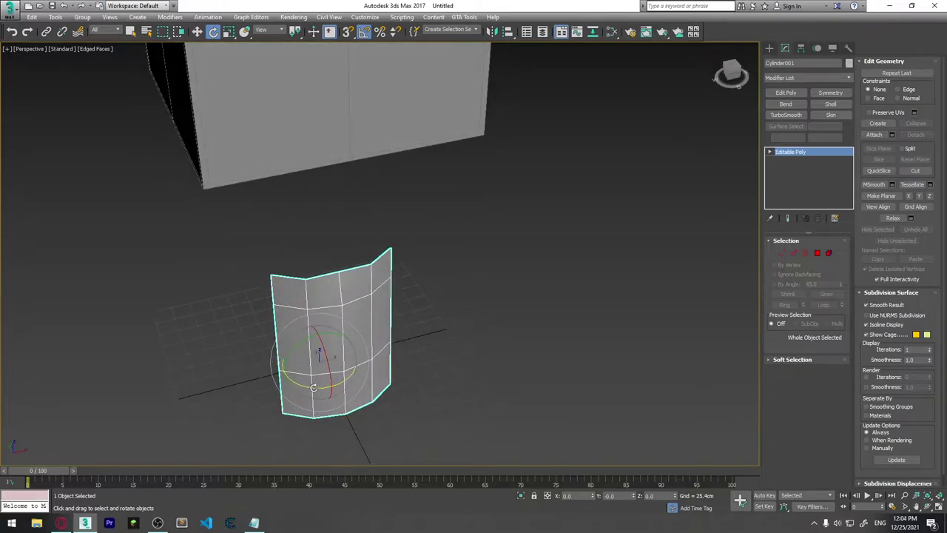
# Rotate-clone the curved panel around Z into multiple copies that complete the cylinder ring.
pyautogui.keyDown('shift'); pyautogui.moveTo(313, 388); pyautogui.dragTo(358, 374); pyautogui.keyUp('shift')
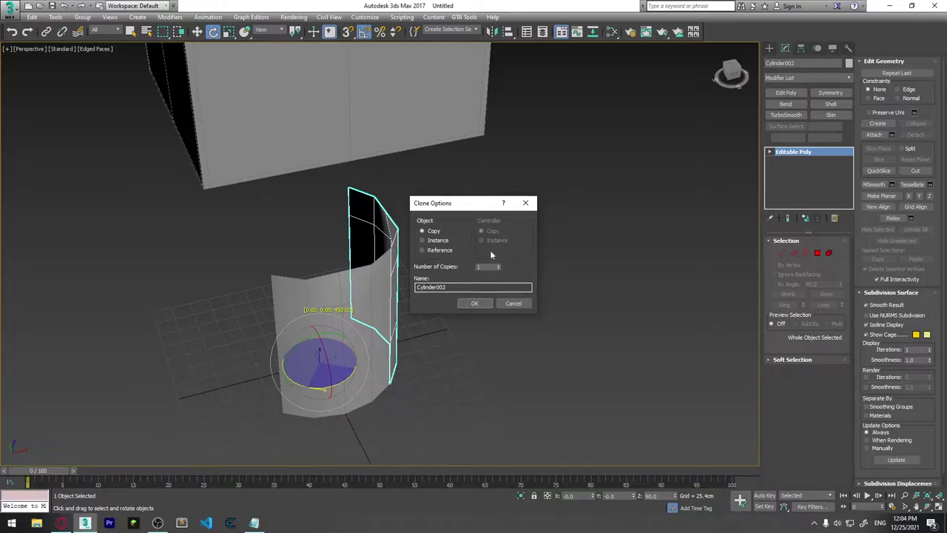
pyautogui.doubleClick(487, 266)
pyautogui.click(475, 303)
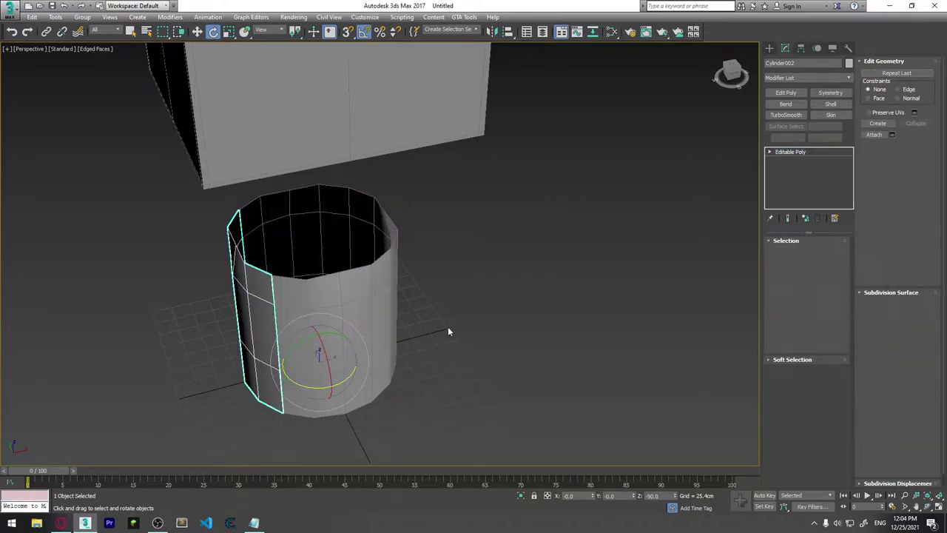
pyautogui.moveTo(435, 329)
pyautogui.keyDown('alt'); pyautogui.mouseDown(button='middle')
pyautogui.moveTo(452, 278)
pyautogui.moveTo(470, 298)
pyautogui.moveTo(326, 275)
pyautogui.mouseUp(button='middle'); pyautogui.keyUp('alt')
pyautogui.click(326, 287)
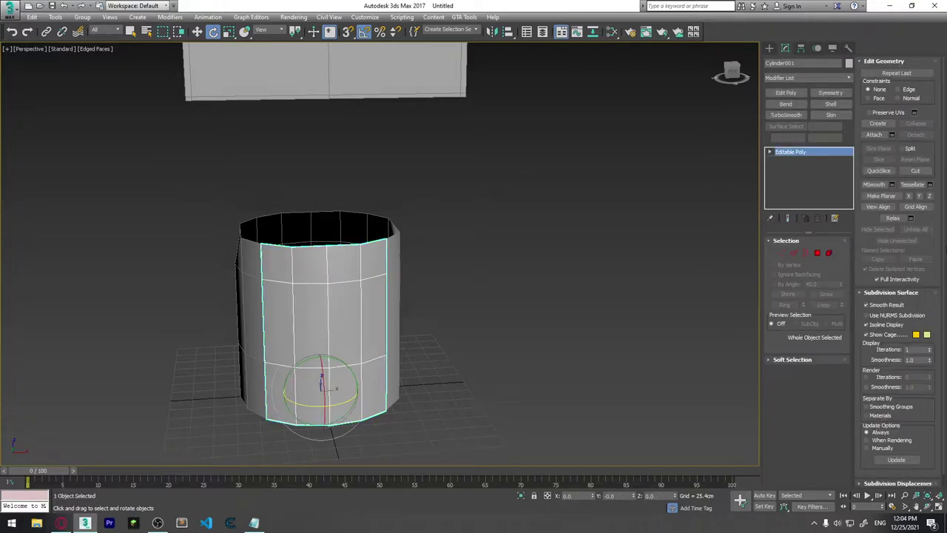
# Attach the panel copies to Cylinder001, then select all vertices and adjust the weld threshold.
pyautogui.click(873, 135)
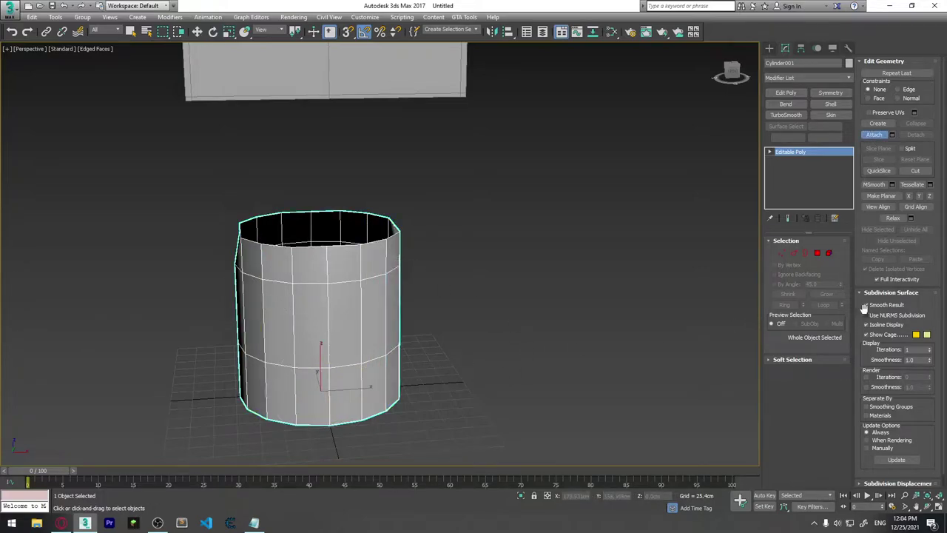
pyautogui.click(782, 255)
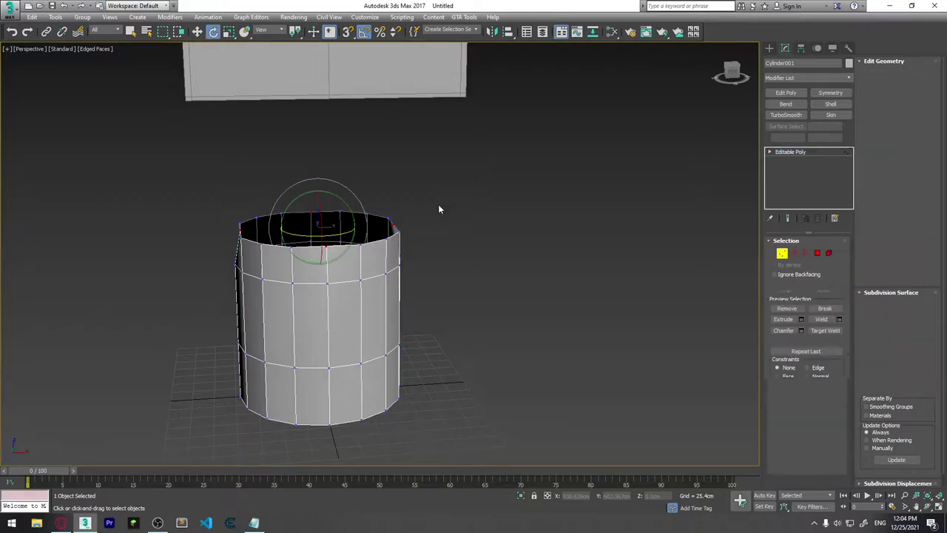
pyautogui.moveTo(274, 253); pyautogui.dragTo(469, 175)
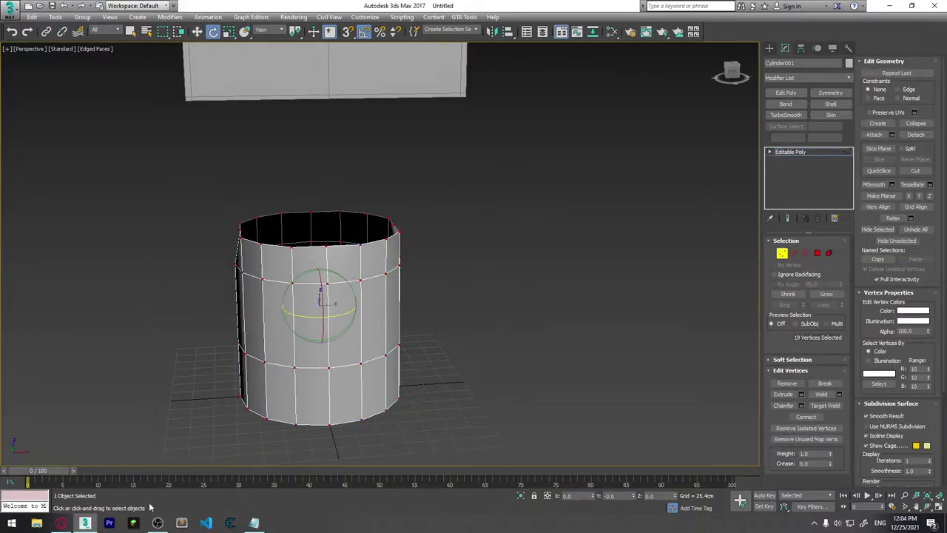
pyautogui.hotkey('ctrl', 'a')
pyautogui.click(839, 394)
pyautogui.click(400, 259)
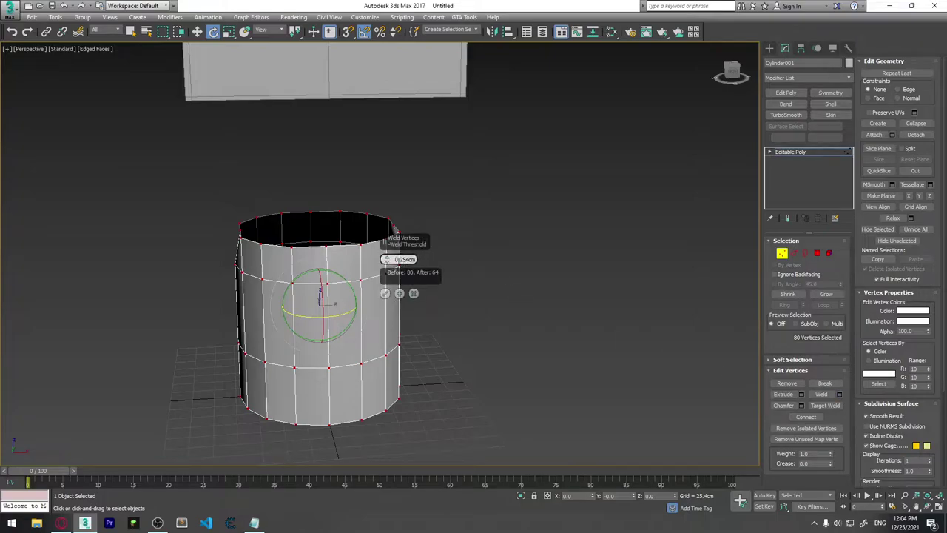
pyautogui.click(413, 293)
# Reselect all vertices and weld the seam duplicates, dropping the vertex count from 162 to 146.
pyautogui.press('7')
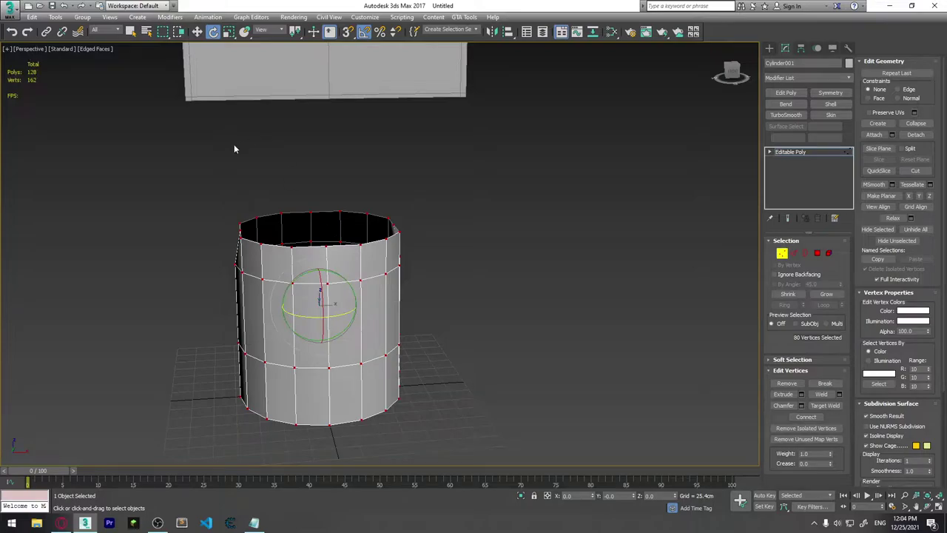
pyautogui.moveTo(156, 163); pyautogui.dragTo(479, 422)
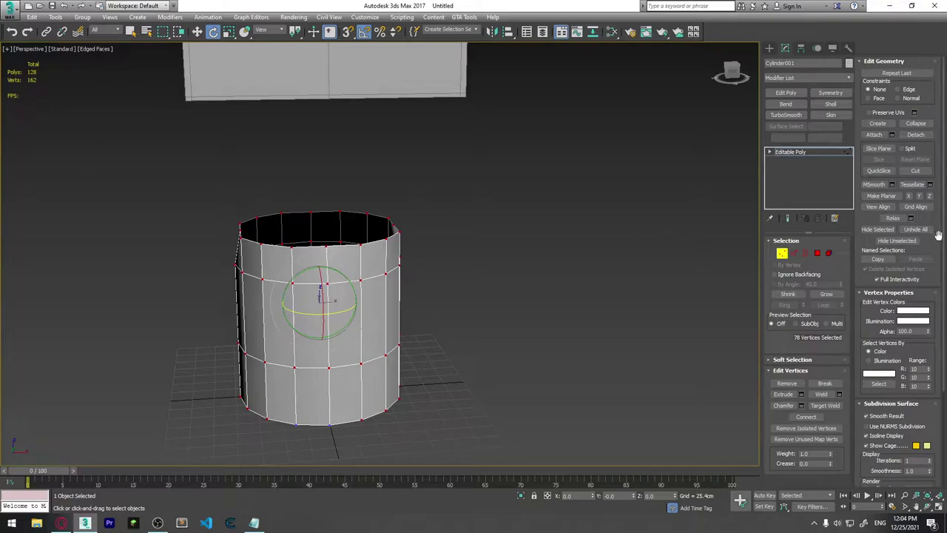
pyautogui.click(839, 398)
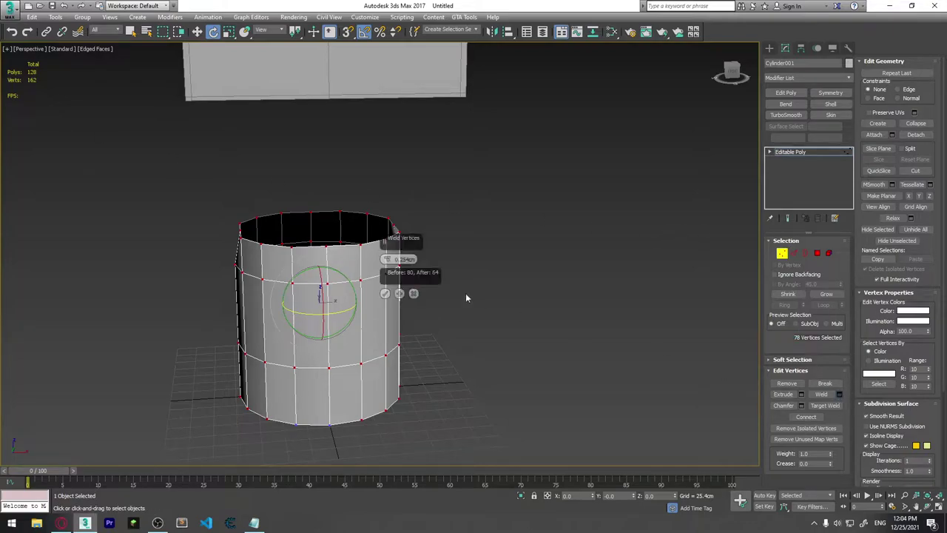
pyautogui.click(385, 294)
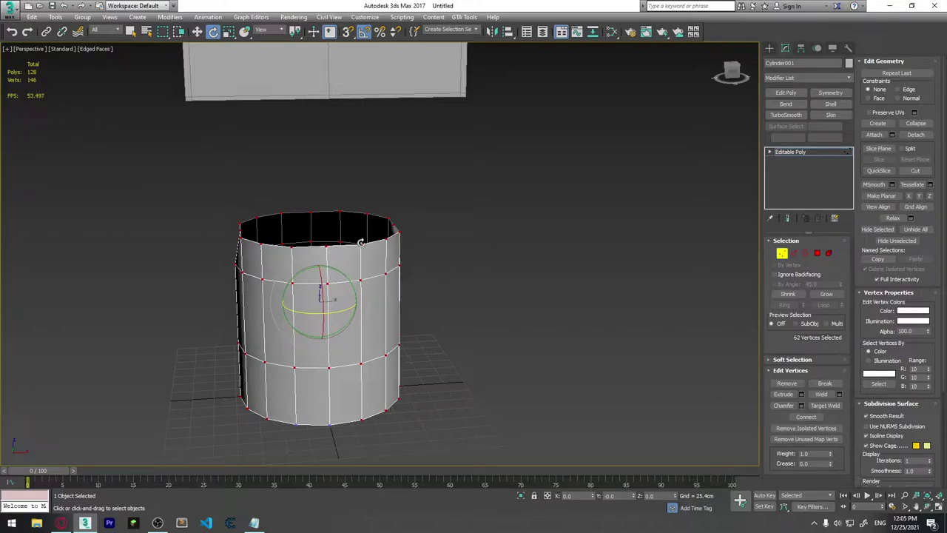
pyautogui.moveTo(400, 262)
pyautogui.keyDown('alt'); pyautogui.mouseDown(button='middle')
pyautogui.moveTo(444, 277)
pyautogui.moveTo(421, 278)
pyautogui.mouseUp(button='middle'); pyautogui.keyUp('alt')
pyautogui.click(477, 226)
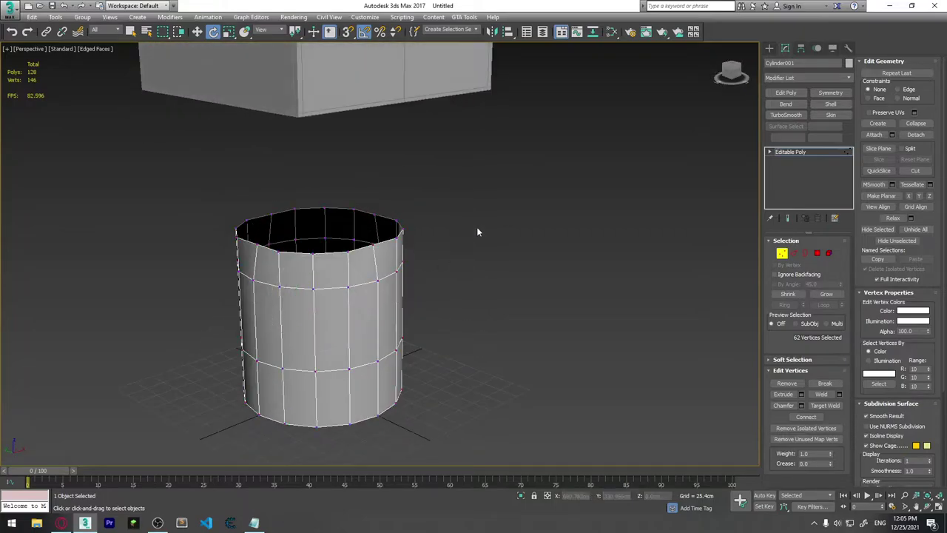
pyautogui.moveTo(476, 226)
pyautogui.keyDown('alt'); pyautogui.mouseDown(button='middle')
pyautogui.moveTo(328, 296)
pyautogui.moveTo(402, 302)
pyautogui.moveTo(402, 316)
pyautogui.moveTo(350, 311)
pyautogui.moveTo(351, 289)
pyautogui.mouseUp(button='middle'); pyautogui.keyUp('alt')
# Clear the cylinder's polygon selection and leave Polygon mode.
pyautogui.moveTo(340, 350)
pyautogui.keyDown('alt'); pyautogui.mouseDown(button='middle')
pyautogui.moveTo(471, 358)
pyautogui.moveTo(333, 393)
pyautogui.mouseUp(button='middle'); pyautogui.keyUp('alt')
pyautogui.press('4')
pyautogui.hotkey('ctrl', 'a')
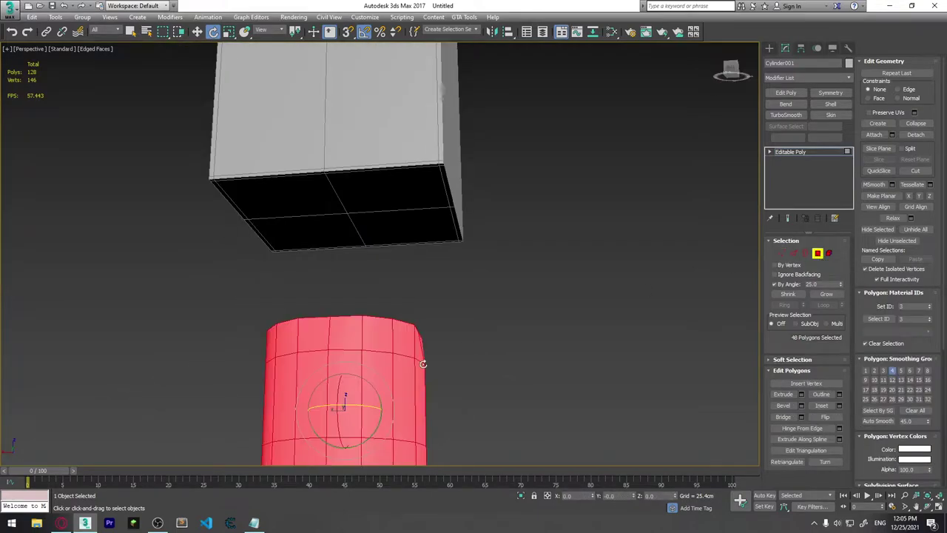
pyautogui.press('F2')
pyautogui.press('4')
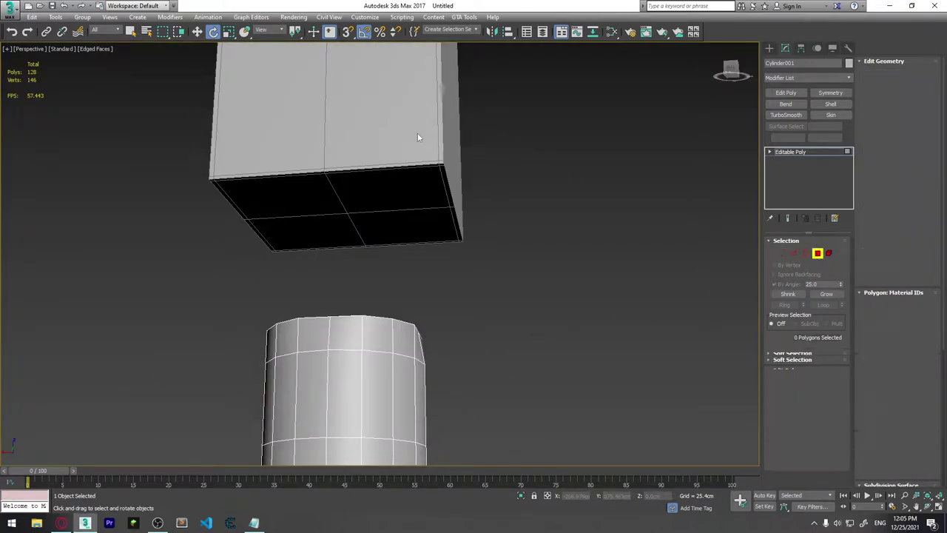
# Add an Edit Poly modifier to Box001 and delete its bottom faces.
pyautogui.click(419, 138)
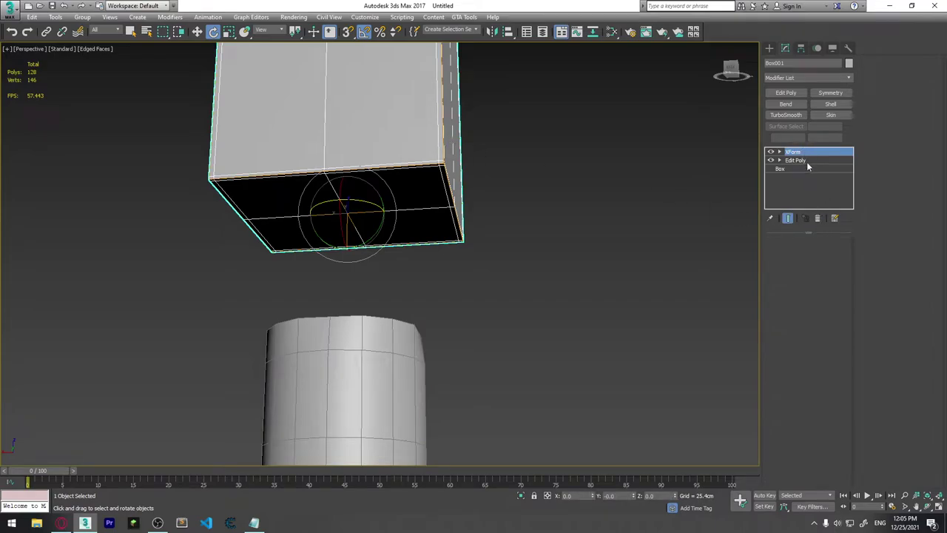
pyautogui.click(785, 92)
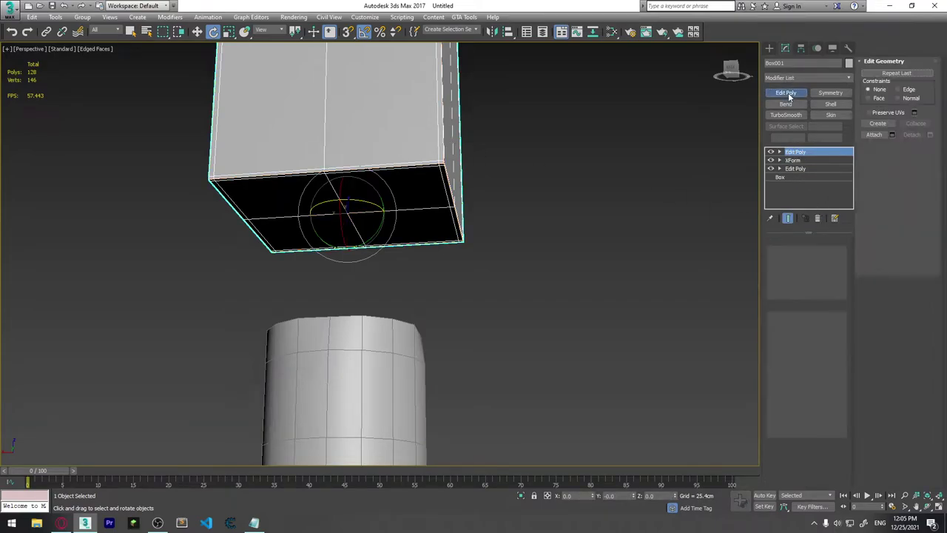
pyautogui.click(818, 319)
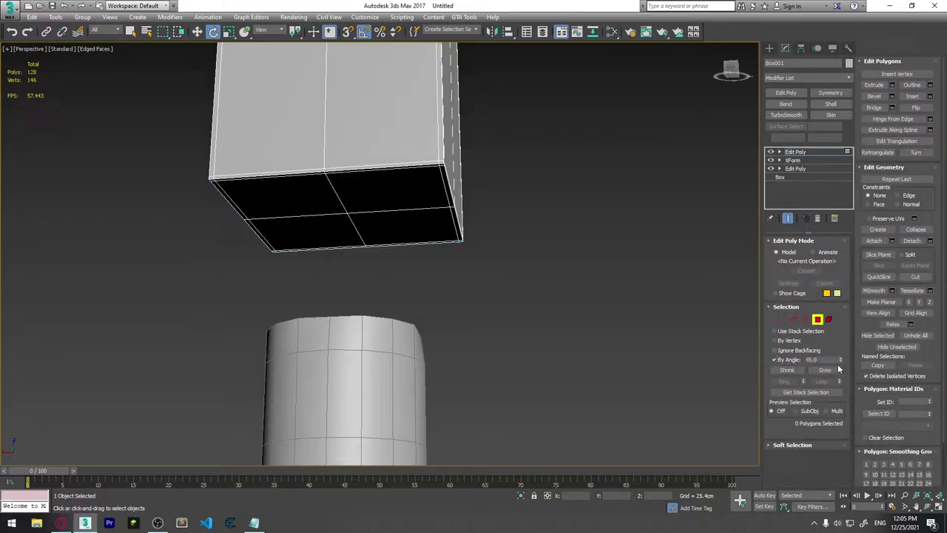
pyautogui.click(355, 209)
pyautogui.moveTo(355, 208)
pyautogui.keyDown('alt'); pyautogui.mouseDown(button='middle')
pyautogui.moveTo(460, 153)
pyautogui.moveTo(489, 162)
pyautogui.moveTo(341, 200)
pyautogui.moveTo(444, 200)
pyautogui.moveTo(399, 194)
pyautogui.moveTo(397, 212)
pyautogui.moveTo(317, 213)
pyautogui.moveTo(325, 222)
pyautogui.mouseUp(button='middle'); pyautogui.keyUp('alt')
pyautogui.press('Delete')
pyautogui.moveTo(350, 364)
pyautogui.keyDown('alt'); pyautogui.mouseDown(button='middle')
pyautogui.moveTo(393, 222)
pyautogui.moveTo(455, 249)
pyautogui.moveTo(378, 182)
pyautogui.mouseUp(button='middle'); pyautogui.keyUp('alt')
pyautogui.click(376, 289)
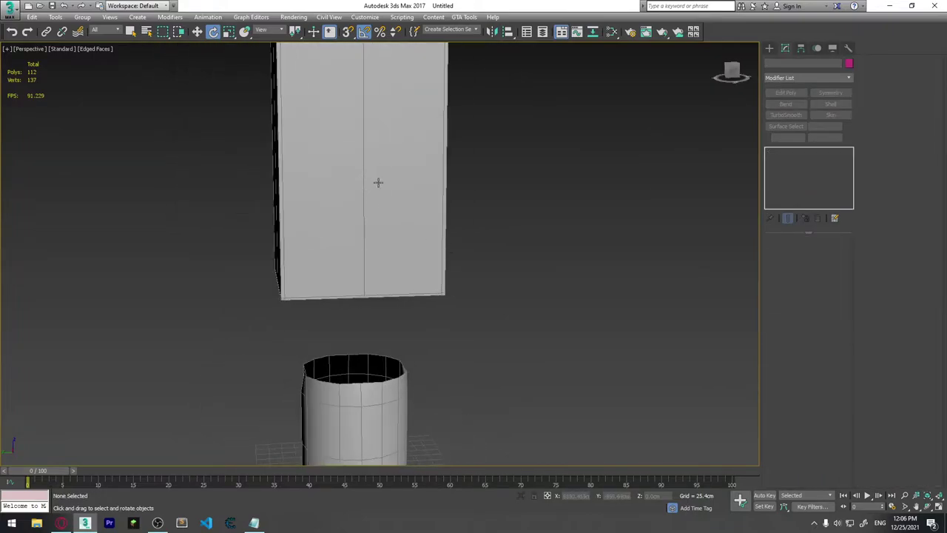
# Attach the cylinder to the box so they form one editable object.
pyautogui.click(366, 253)
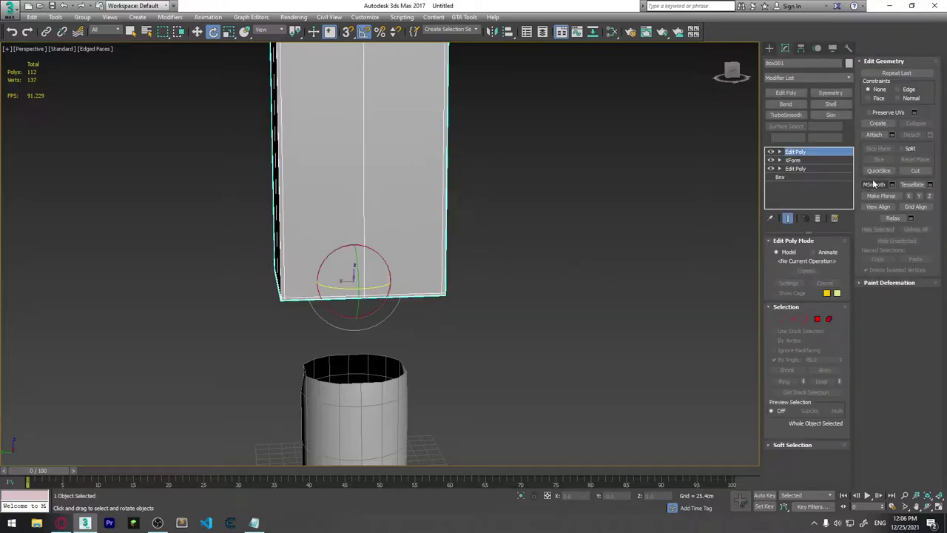
pyautogui.click(874, 134)
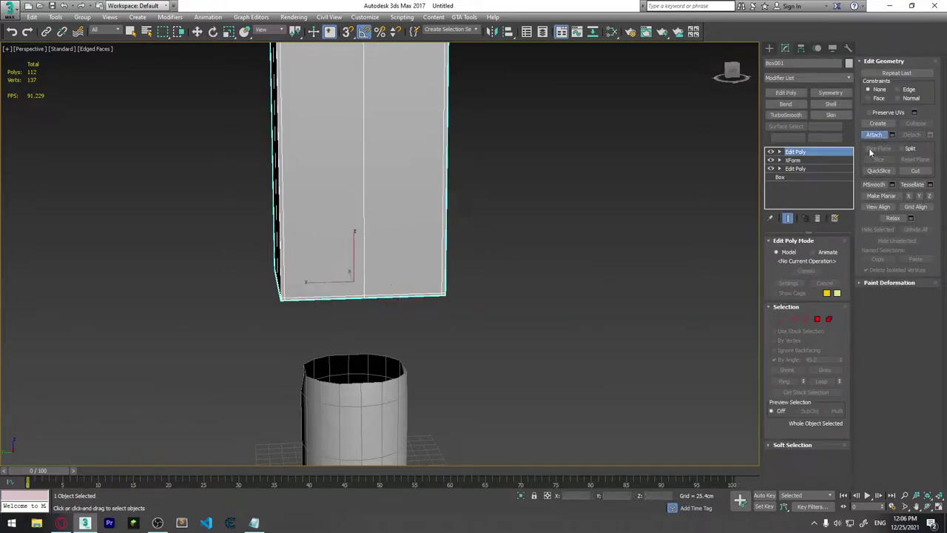
pyautogui.click(367, 403)
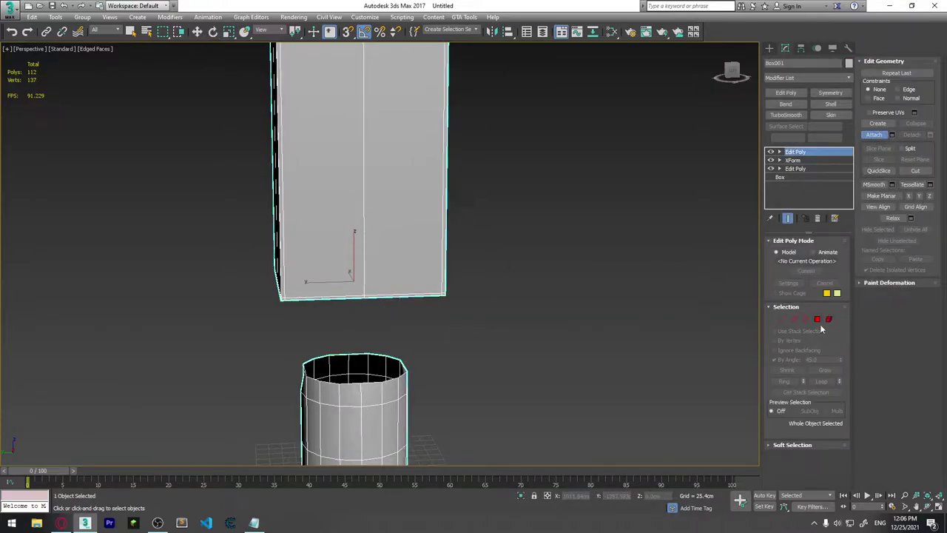
# Select an edge on the box's bottom and another on the cylinder's top rim.
pyautogui.click(794, 319)
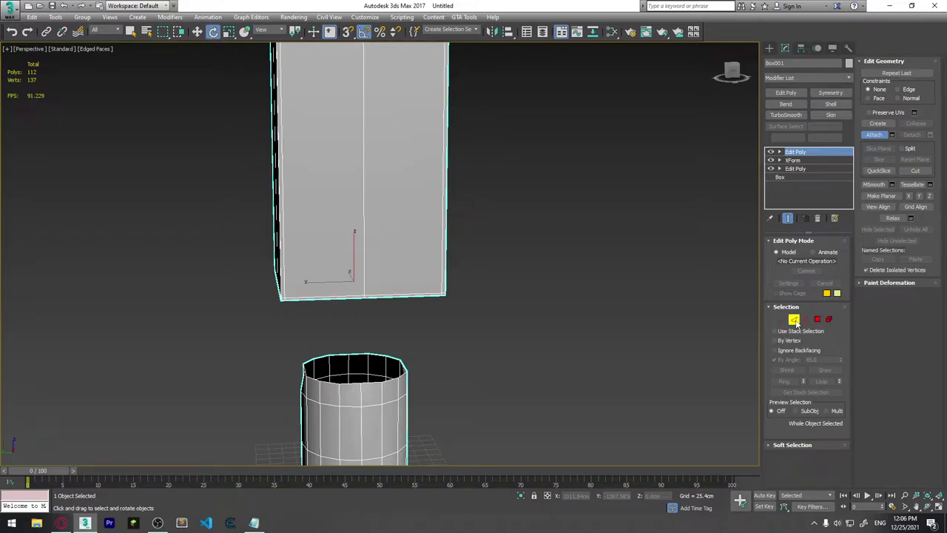
pyautogui.click(403, 296)
pyautogui.scroll(4, 405, 237)
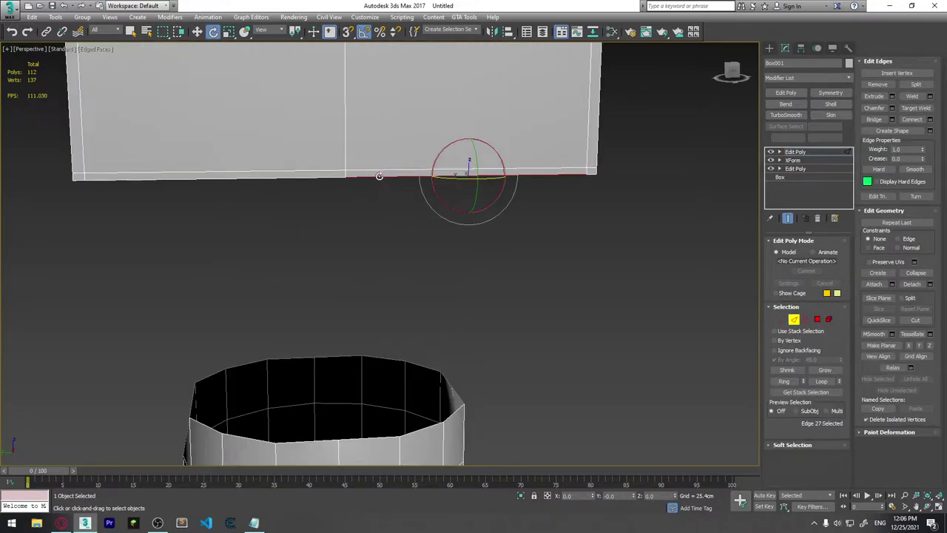
pyautogui.moveTo(378, 175)
pyautogui.keyDown('alt'); pyautogui.mouseDown(button='middle')
pyautogui.moveTo(398, 279)
pyautogui.moveTo(393, 339)
pyautogui.mouseUp(button='middle'); pyautogui.keyUp('alt')
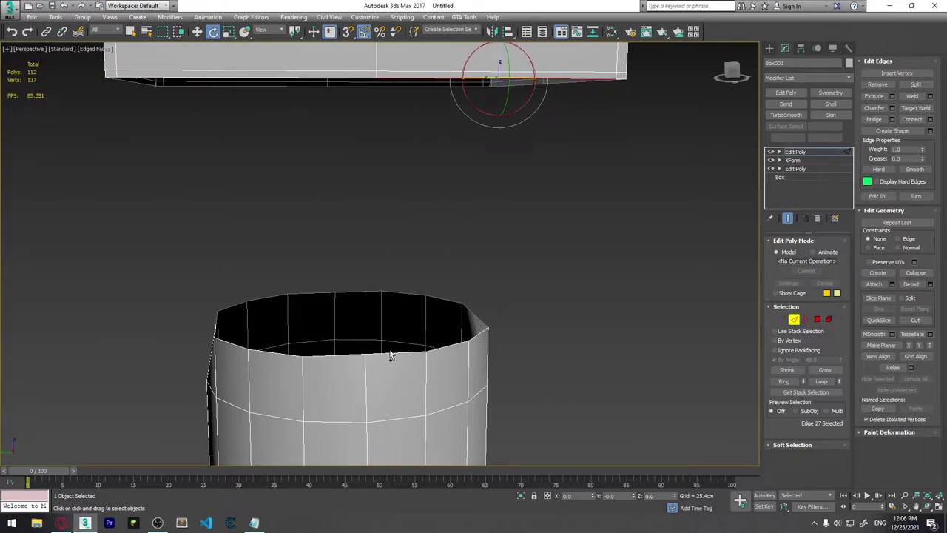
pyautogui.click(387, 353)
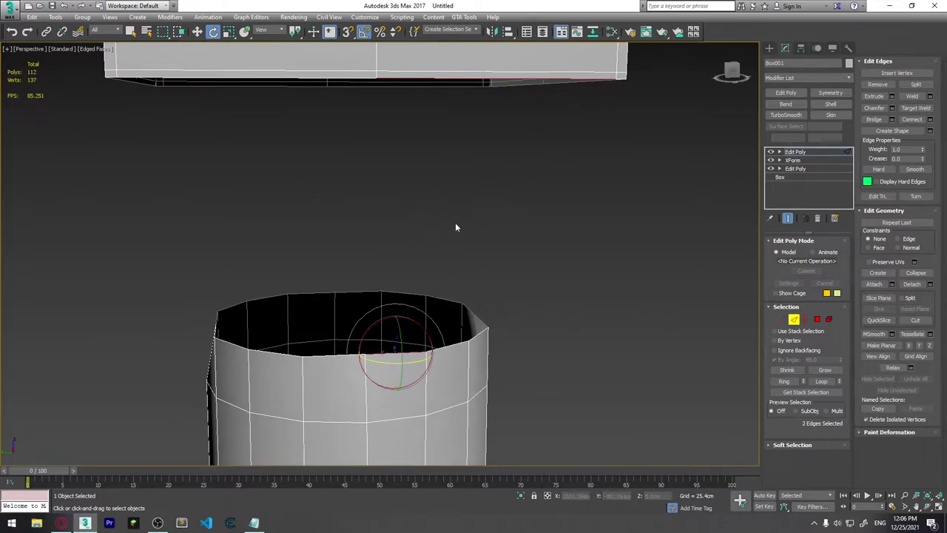
pyautogui.moveTo(422, 224)
pyautogui.keyDown('alt'); pyautogui.mouseDown(button='middle')
pyautogui.moveTo(518, 190)
pyautogui.moveTo(486, 199)
pyautogui.moveTo(448, 128)
pyautogui.mouseUp(button='middle'); pyautogui.keyUp('alt')
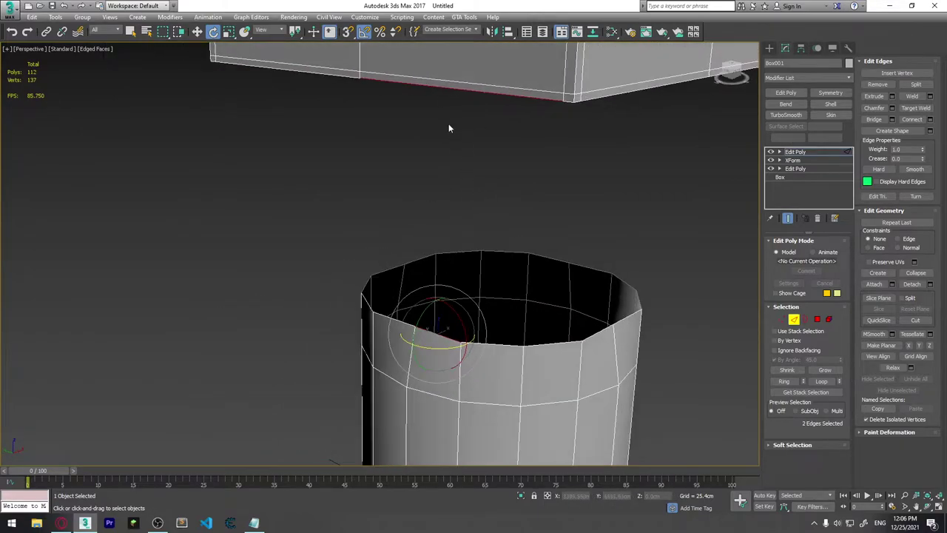
pyautogui.scroll(-2, 501, 321)
pyautogui.scroll(1, 490, 318)
pyautogui.scroll(-3, 491, 321)
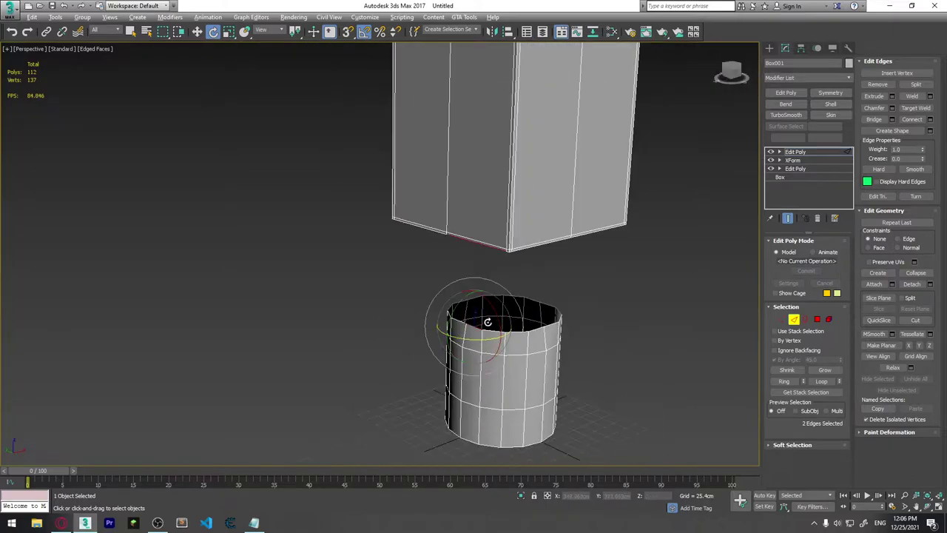
pyautogui.scroll(1, 474, 321)
pyautogui.keyDown('alt'); pyautogui.moveTo(475, 321); pyautogui.dragTo(550, 310, button='middle'); pyautogui.keyUp('alt')
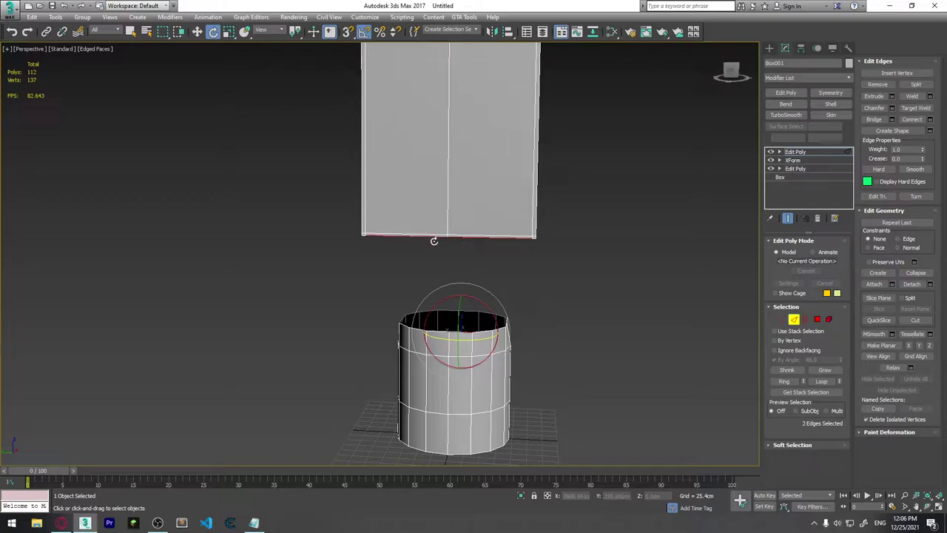
# Add a second rim edge and bridge the box's bottom edge to the tube rim, reaching 114 polygons.
pyautogui.keyDown('ctrl'); pyautogui.click(437, 330); pyautogui.keyUp('ctrl')
pyautogui.keyDown('alt'); pyautogui.moveTo(539, 305); pyautogui.dragTo(505, 299, button='middle'); pyautogui.keyUp('alt')
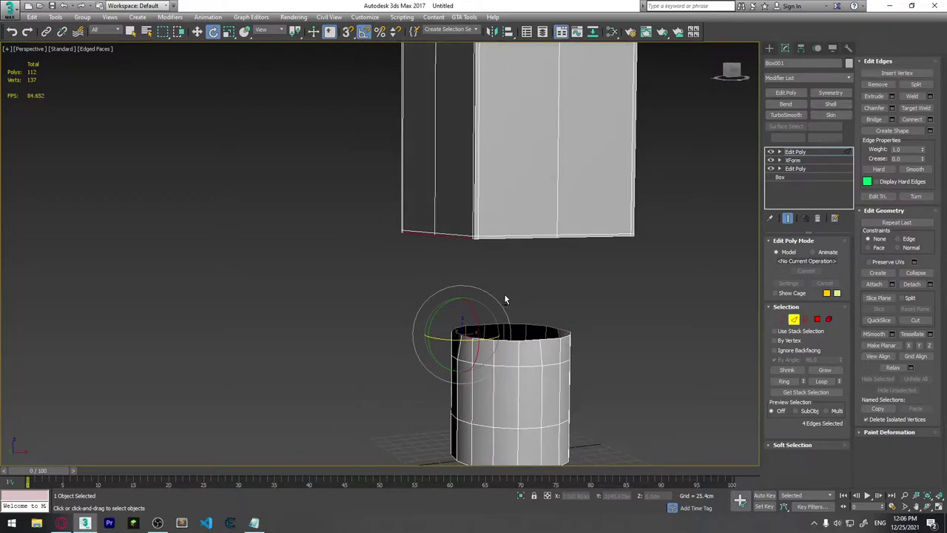
pyautogui.click(892, 120)
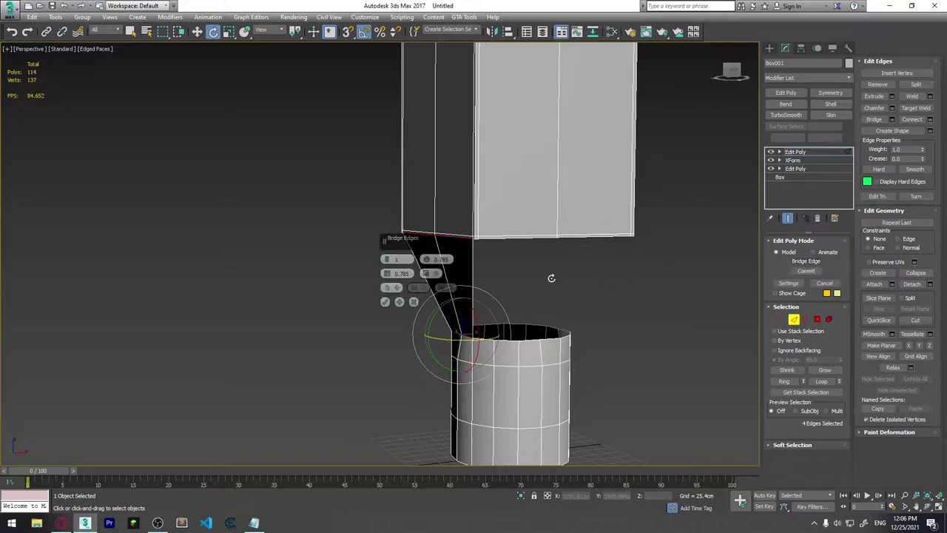
pyautogui.moveTo(552, 277)
pyautogui.keyDown('alt'); pyautogui.mouseDown(button='middle')
pyautogui.moveTo(594, 256)
pyautogui.moveTo(606, 298)
pyautogui.moveTo(618, 299)
pyautogui.mouseUp(button='middle'); pyautogui.keyUp('alt')
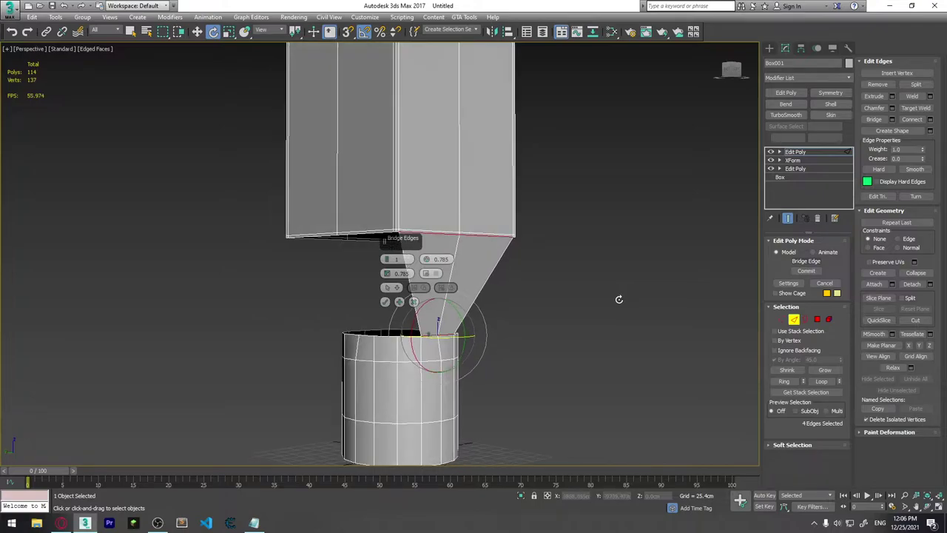
pyautogui.click(385, 302)
pyautogui.press('1')
pyautogui.scroll(2, 536, 304)
pyautogui.scroll(2, 570, 297)
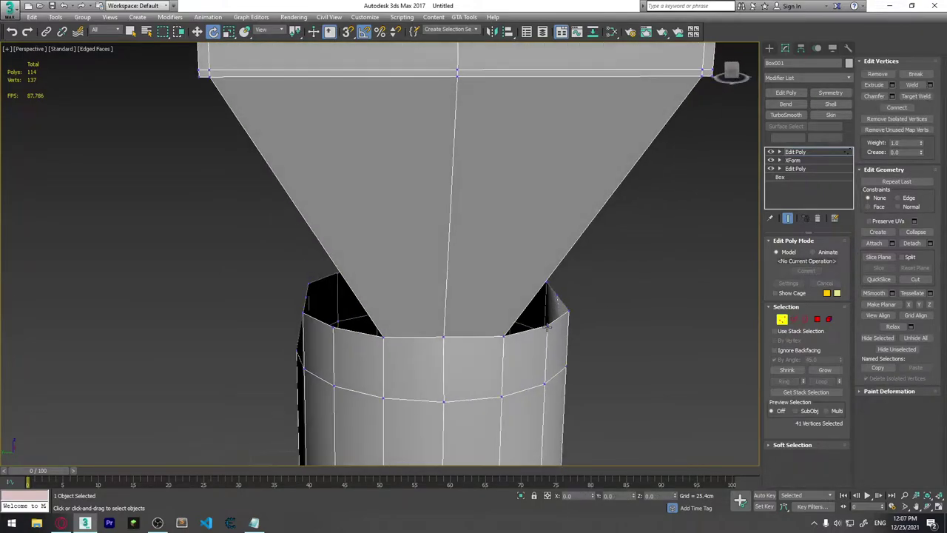
# Select the funnel's two bottom vertices and slide them along X.
pyautogui.click(503, 336)
pyautogui.click(444, 337)
pyautogui.moveTo(444, 337)
pyautogui.keyDown('alt'); pyautogui.mouseDown(button='middle')
pyautogui.moveTo(509, 380)
pyautogui.moveTo(518, 375)
pyautogui.mouseUp(button='middle'); pyautogui.keyUp('alt')
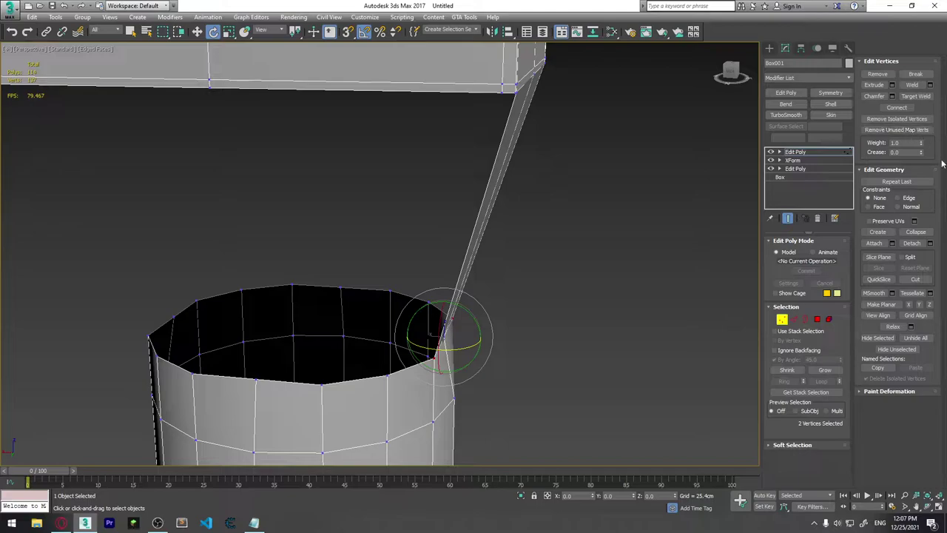
pyautogui.moveTo(503, 390)
pyautogui.keyDown('alt'); pyautogui.mouseDown(button='middle')
pyautogui.moveTo(498, 355)
pyautogui.moveTo(479, 333)
pyautogui.mouseUp(button='middle'); pyautogui.keyUp('alt')
pyautogui.press('w')
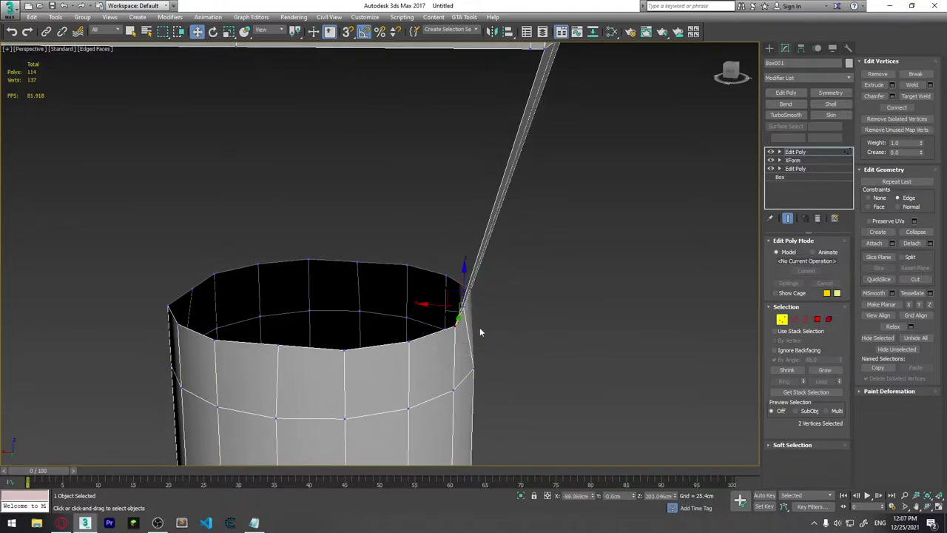
pyautogui.moveTo(440, 305); pyautogui.dragTo(426, 303)
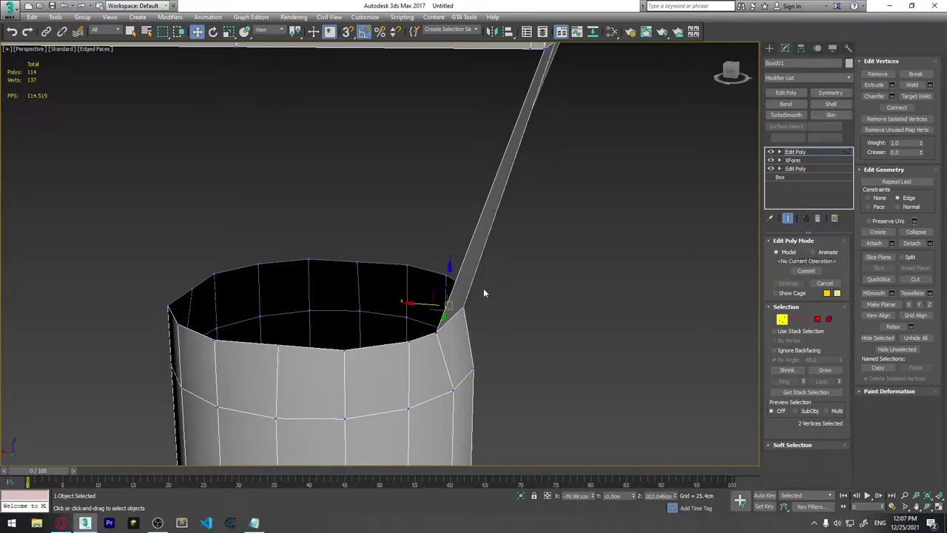
# Move the funnel's bottom vertex onto the cylinder rim vertex and check the alignment.
pyautogui.moveTo(482, 292)
pyautogui.keyDown('alt'); pyautogui.mouseDown(button='middle')
pyautogui.moveTo(537, 341)
pyautogui.moveTo(451, 328)
pyautogui.moveTo(423, 312)
pyautogui.mouseUp(button='middle'); pyautogui.keyUp('alt')
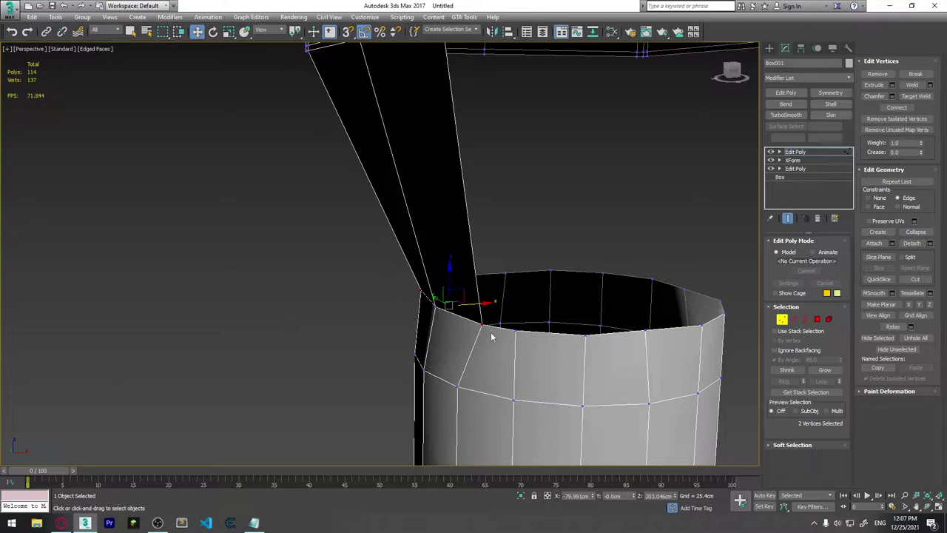
pyautogui.moveTo(435, 356)
pyautogui.keyDown('alt'); pyautogui.mouseDown(button='middle')
pyautogui.moveTo(501, 333)
pyautogui.moveTo(559, 343)
pyautogui.moveTo(484, 316)
pyautogui.moveTo(463, 321)
pyautogui.moveTo(483, 326)
pyautogui.mouseUp(button='middle'); pyautogui.keyUp('alt')
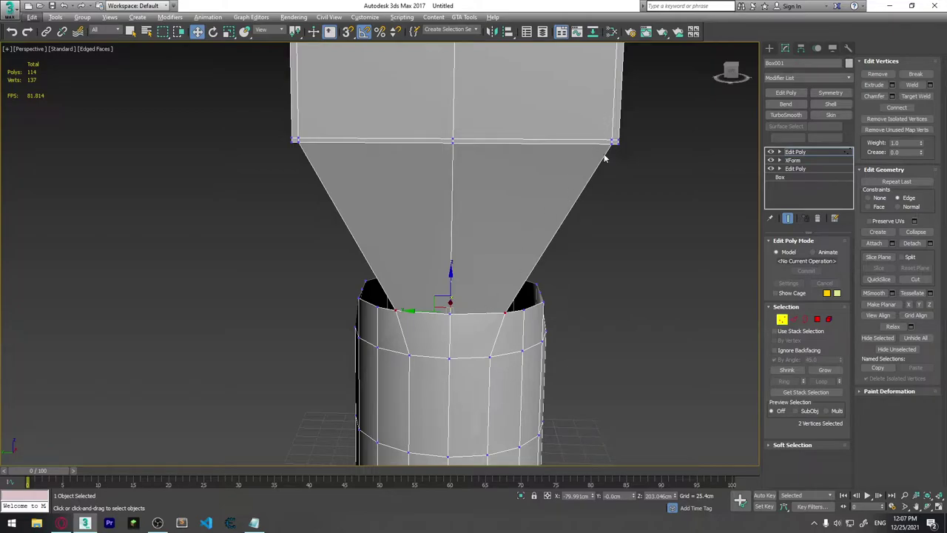
pyautogui.moveTo(353, 223)
pyautogui.keyDown('alt'); pyautogui.mouseDown(button='middle')
pyautogui.moveTo(547, 299)
pyautogui.moveTo(442, 317)
pyautogui.mouseUp(button='middle'); pyautogui.keyUp('alt')
pyautogui.moveTo(443, 317); pyautogui.dragTo(426, 306)
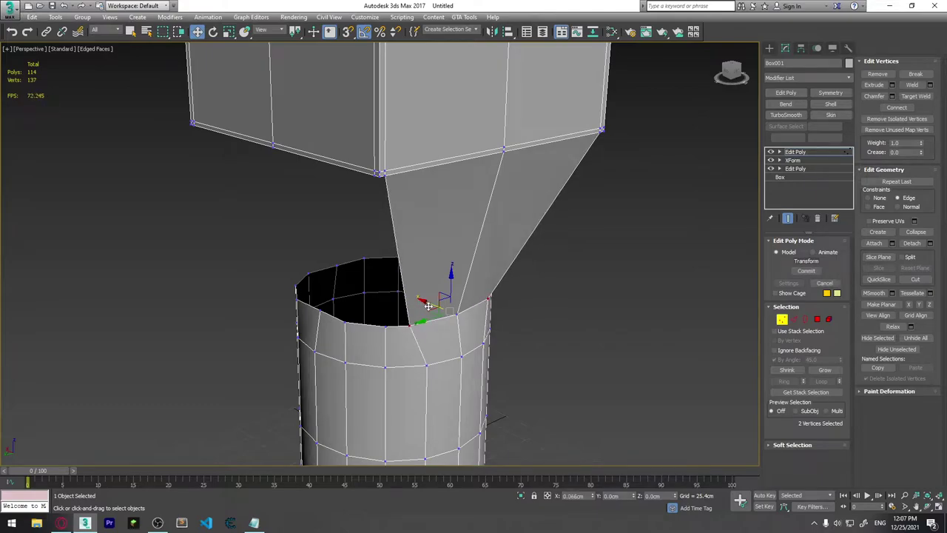
pyautogui.moveTo(426, 306); pyautogui.dragTo(427, 306)
pyautogui.moveTo(470, 330)
pyautogui.keyDown('alt'); pyautogui.mouseDown(button='middle')
pyautogui.moveTo(438, 296)
pyautogui.moveTo(444, 319)
pyautogui.moveTo(465, 330)
pyautogui.moveTo(413, 256)
pyautogui.mouseUp(button='middle'); pyautogui.keyUp('alt')
pyautogui.press('2')
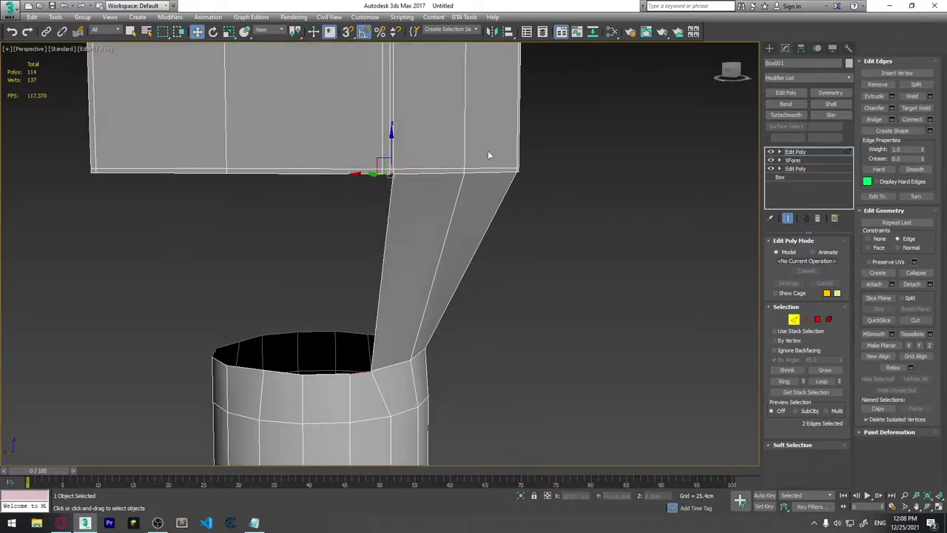
# Bridge the first pair of open edges between a funnel side and the rim.
pyautogui.click(891, 119)
pyautogui.click(385, 301)
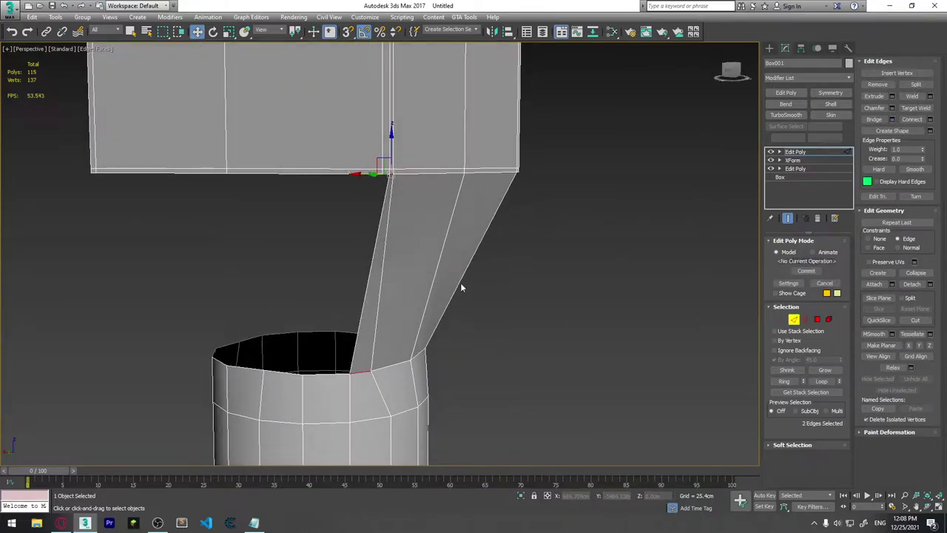
pyautogui.moveTo(461, 285)
pyautogui.keyDown('alt'); pyautogui.mouseDown(button='middle')
pyautogui.moveTo(404, 289)
pyautogui.moveTo(587, 264)
pyautogui.mouseUp(button='middle'); pyautogui.keyUp('alt')
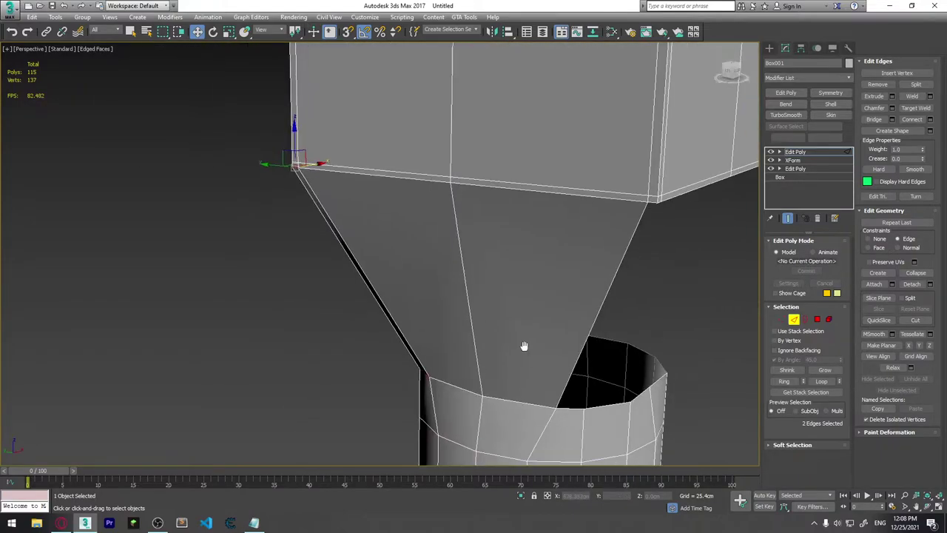
# Select the edges around the remaining gap and bridge them, bringing the model to 116 polygons.
pyautogui.click(552, 176)
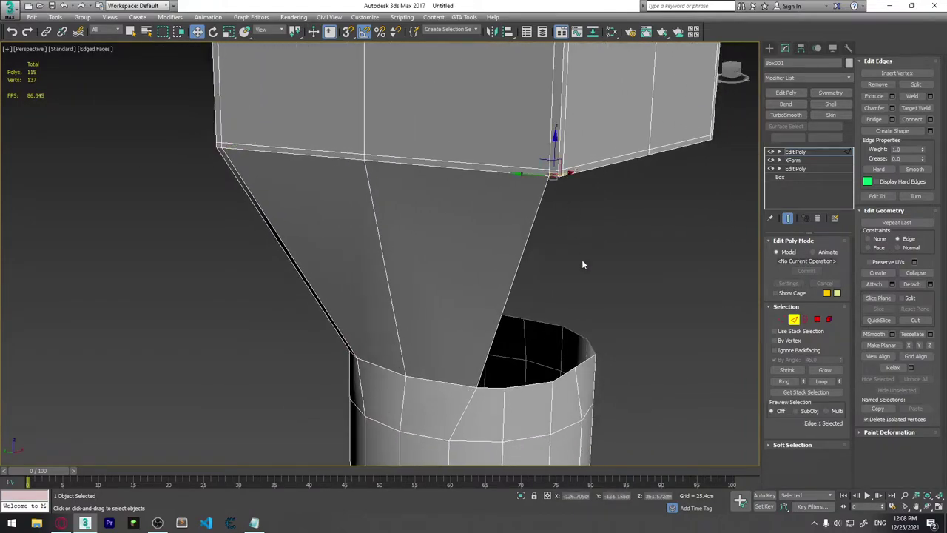
pyautogui.click(487, 390)
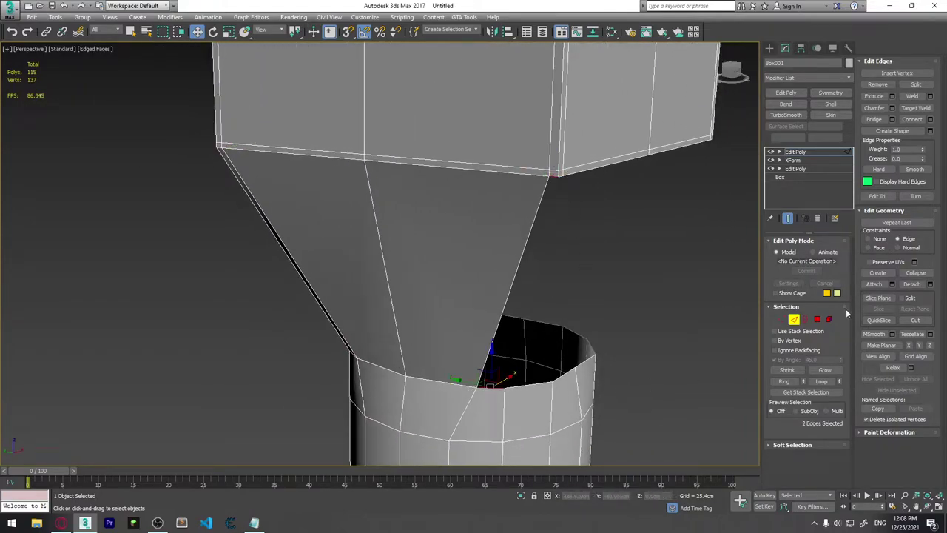
pyautogui.click(894, 119)
pyautogui.click(384, 301)
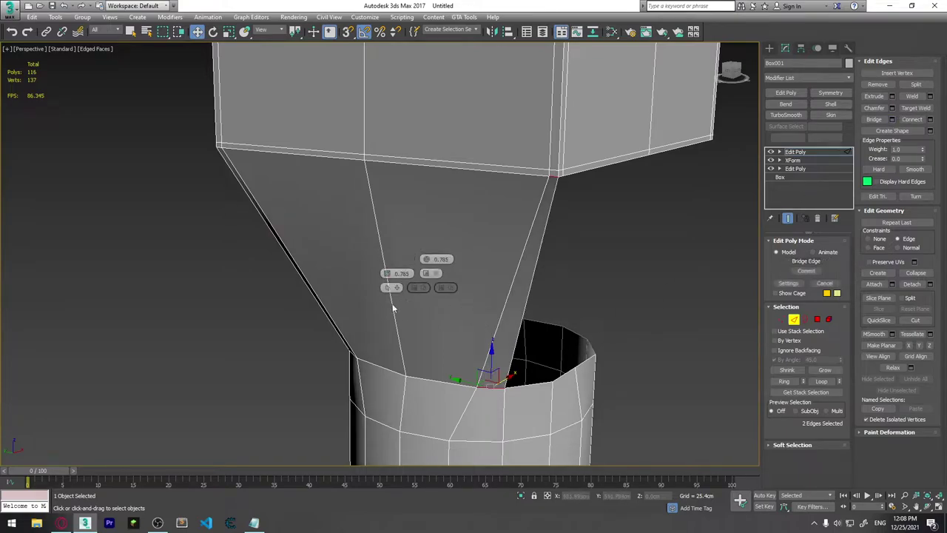
pyautogui.moveTo(463, 363)
pyautogui.keyDown('alt'); pyautogui.mouseDown(button='middle')
pyautogui.moveTo(506, 330)
pyautogui.moveTo(597, 328)
pyautogui.moveTo(550, 335)
pyautogui.moveTo(536, 314)
pyautogui.moveTo(506, 356)
pyautogui.moveTo(560, 364)
pyautogui.moveTo(556, 389)
pyautogui.mouseUp(button='middle'); pyautogui.keyUp('alt')
pyautogui.scroll(-2, 511, 333)
pyautogui.scroll(-2, 511, 333)
pyautogui.scroll(-5, 551, 335)
pyautogui.scroll(4, 505, 356)
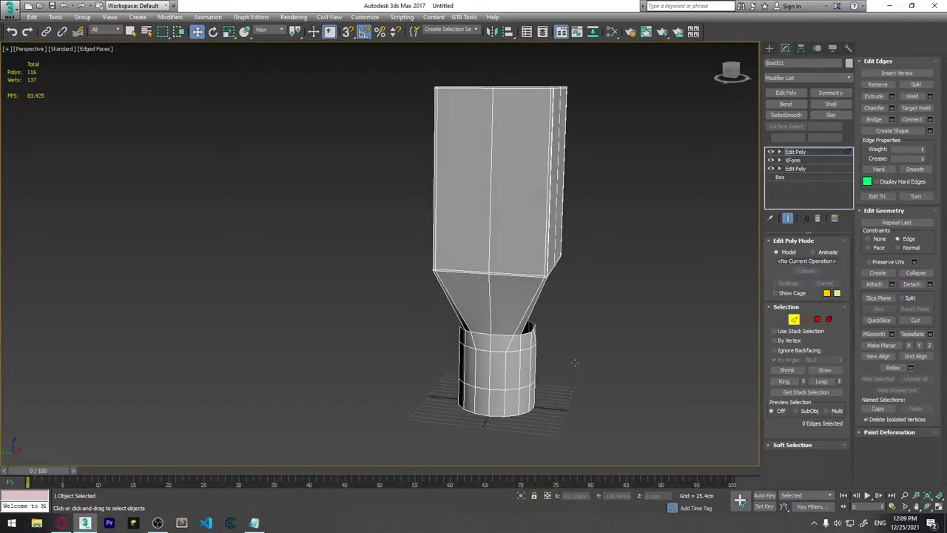
# Add the last polygon to complete the 28-polygon half selection.
pyautogui.keyDown('alt'); pyautogui.moveTo(515, 413); pyautogui.dragTo(529, 395, button='middle'); pyautogui.keyUp('alt')
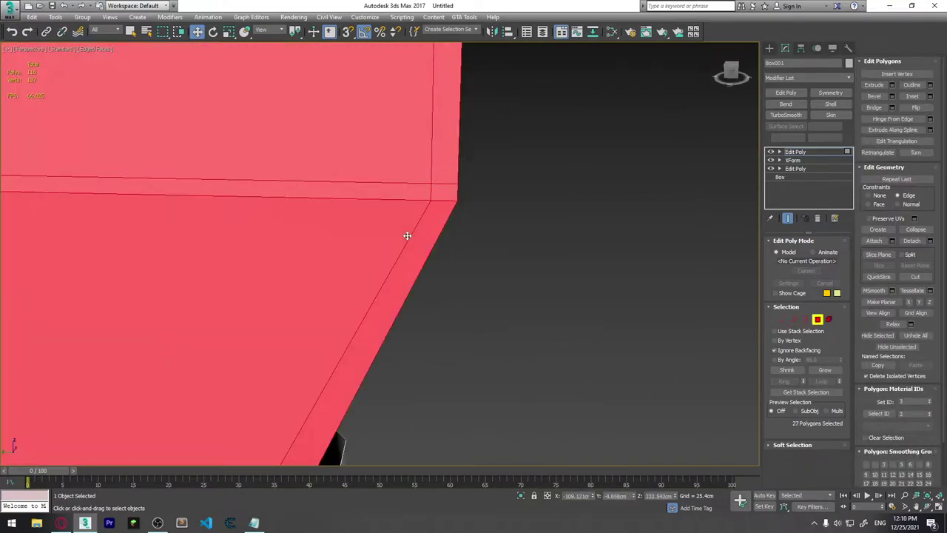
pyautogui.scroll(-5, 406, 236)
pyautogui.keyDown('alt'); pyautogui.moveTo(520, 237); pyautogui.dragTo(527, 243, button='middle'); pyautogui.keyUp('alt')
pyautogui.scroll(3, 526, 243)
pyautogui.scroll(3, 526, 243)
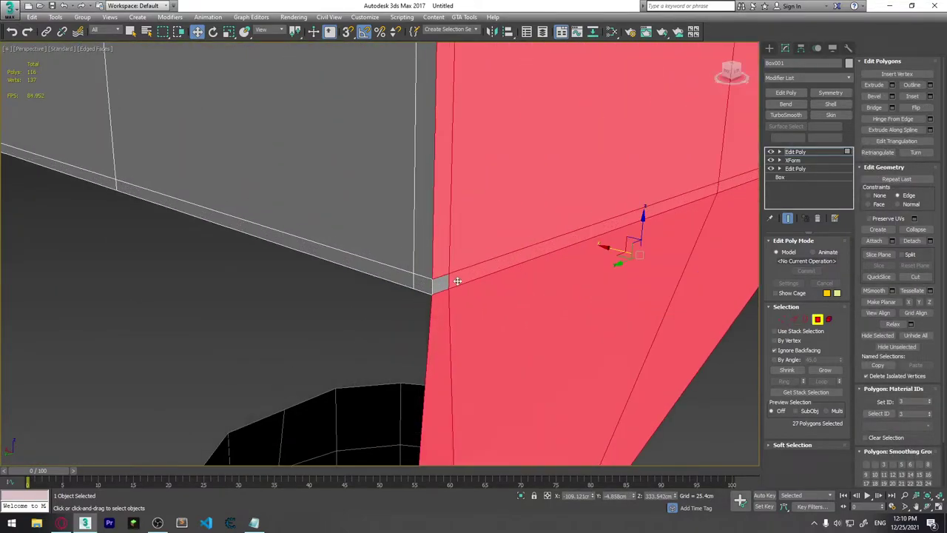
pyautogui.keyDown('ctrl'); pyautogui.click(525, 262); pyautogui.keyUp('ctrl')
pyautogui.scroll(-2, 524, 262)
pyautogui.scroll(-2, 524, 262)
# Clear the polygon selection, leaving a single 28-polygon, 40-vertex slice.
pyautogui.moveTo(587, 274)
pyautogui.keyDown('alt'); pyautogui.mouseDown(button='middle')
pyautogui.moveTo(494, 272)
pyautogui.moveTo(628, 333)
pyautogui.moveTo(643, 190)
pyautogui.moveTo(644, 228)
pyautogui.moveTo(698, 271)
pyautogui.moveTo(561, 375)
pyautogui.mouseUp(button='middle'); pyautogui.keyUp('alt')
pyautogui.scroll(-3, 628, 332)
pyautogui.scroll(5, 628, 311)
pyautogui.scroll(-3, 642, 256)
pyautogui.scroll(1, 642, 256)
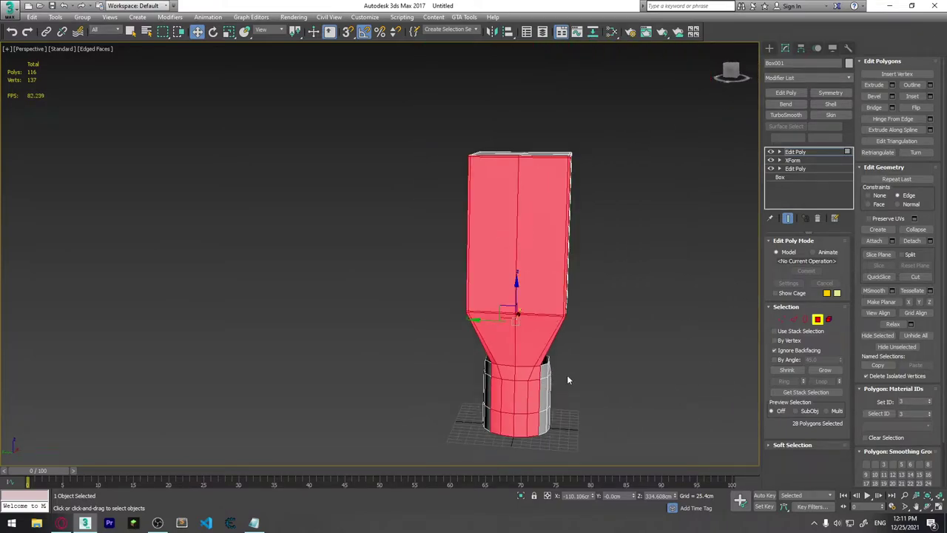
pyautogui.click(567, 379)
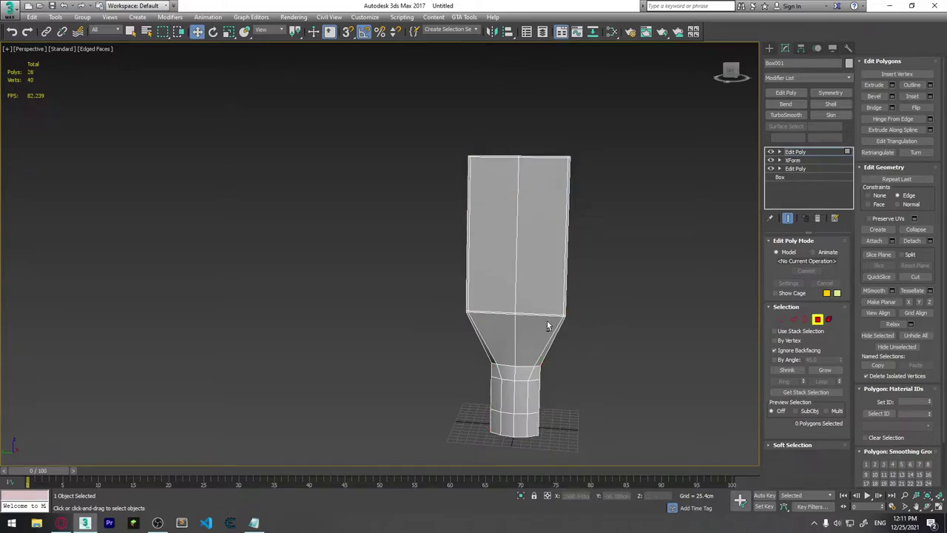
pyautogui.moveTo(548, 325)
pyautogui.keyDown('alt'); pyautogui.mouseDown(button='middle')
pyautogui.moveTo(514, 332)
pyautogui.moveTo(601, 358)
pyautogui.moveTo(565, 362)
pyautogui.moveTo(575, 375)
pyautogui.moveTo(436, 304)
pyautogui.mouseUp(button='middle'); pyautogui.keyUp('alt')
# Shift-rotate the slice 90° about Z and keep it as a Copy named Box002.
pyautogui.click(817, 320)
pyautogui.press('e')
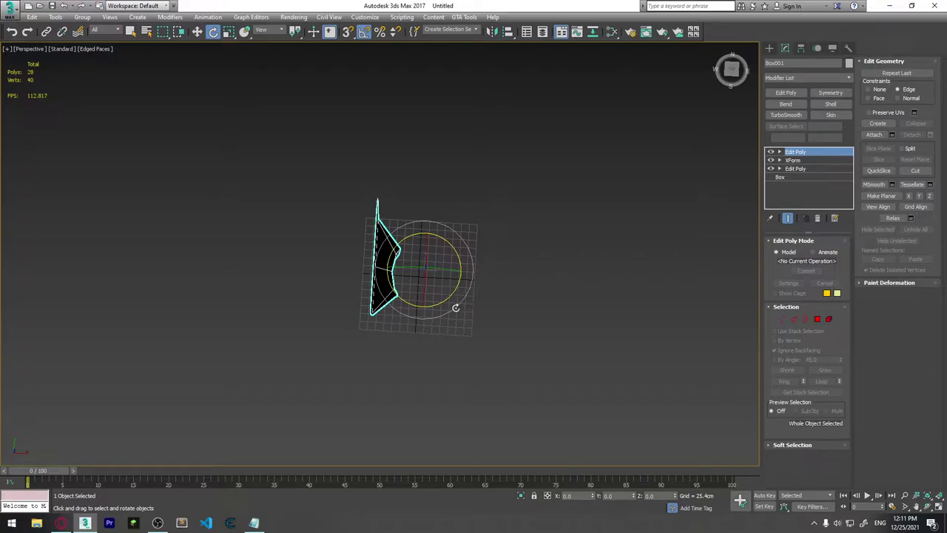
pyautogui.keyDown('shift'); pyautogui.moveTo(456, 308); pyautogui.dragTo(453, 296); pyautogui.keyUp('shift')
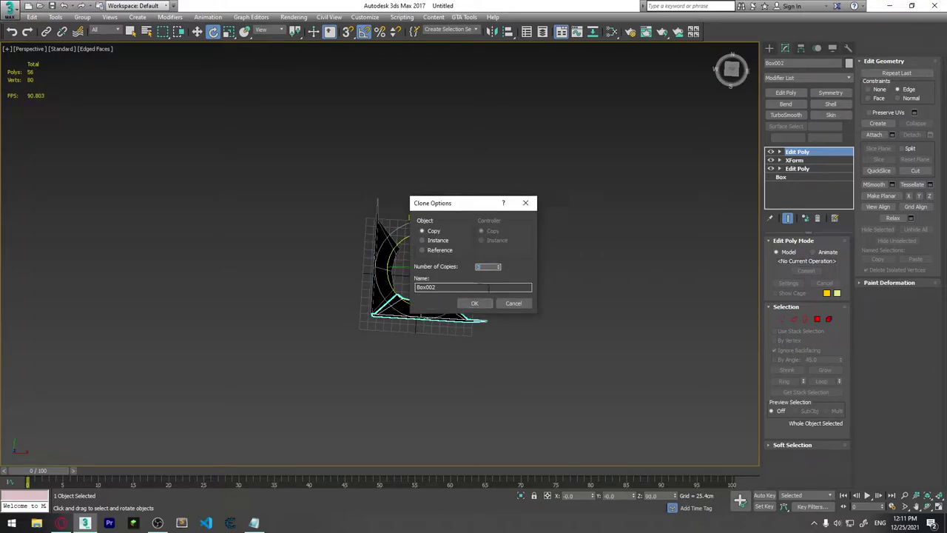
pyautogui.click(477, 304)
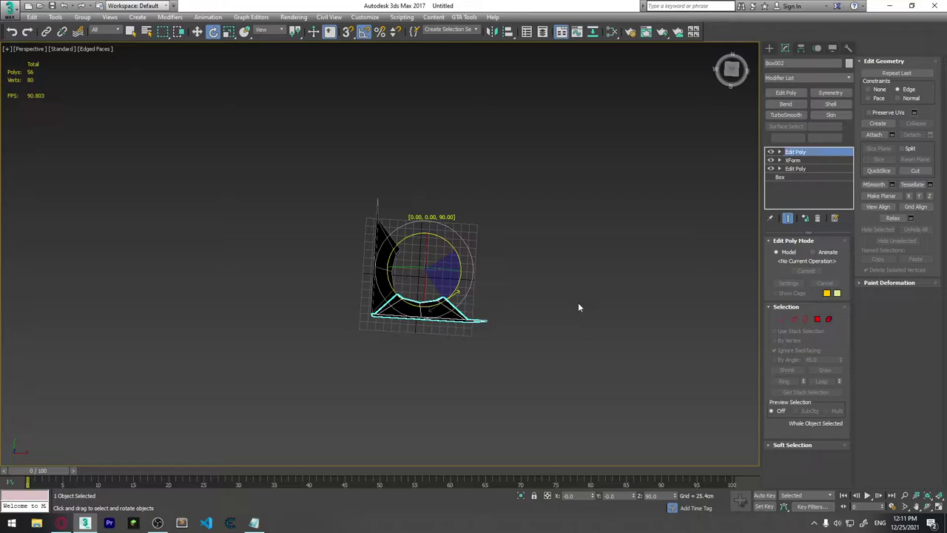
pyautogui.moveTo(471, 281)
pyautogui.keyDown('alt'); pyautogui.mouseDown(button='middle')
pyautogui.moveTo(515, 263)
pyautogui.moveTo(676, 277)
pyautogui.moveTo(556, 281)
pyautogui.moveTo(609, 282)
pyautogui.moveTo(412, 215)
pyautogui.mouseUp(button='middle'); pyautogui.keyUp('alt')
pyautogui.scroll(5, 412, 215)
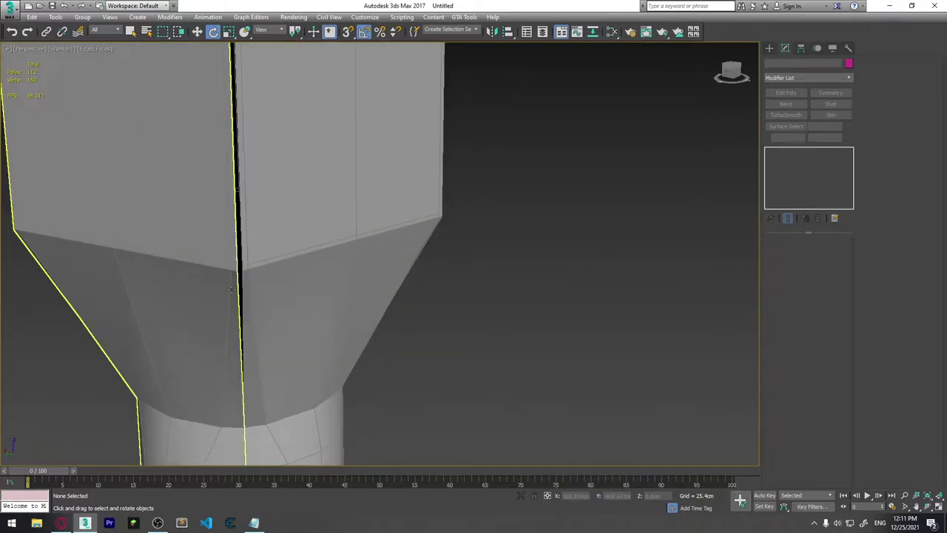
# Weld the overlapping seam vertices of the model with Ctrl+W.
pyautogui.scroll(-3, 328, 419)
pyautogui.moveTo(328, 419)
pyautogui.keyDown('alt'); pyautogui.mouseDown(button='middle')
pyautogui.moveTo(330, 401)
pyautogui.moveTo(417, 302)
pyautogui.mouseUp(button='middle'); pyautogui.keyUp('alt')
pyautogui.click(330, 401)
pyautogui.hotkey('ctrl', 'w')
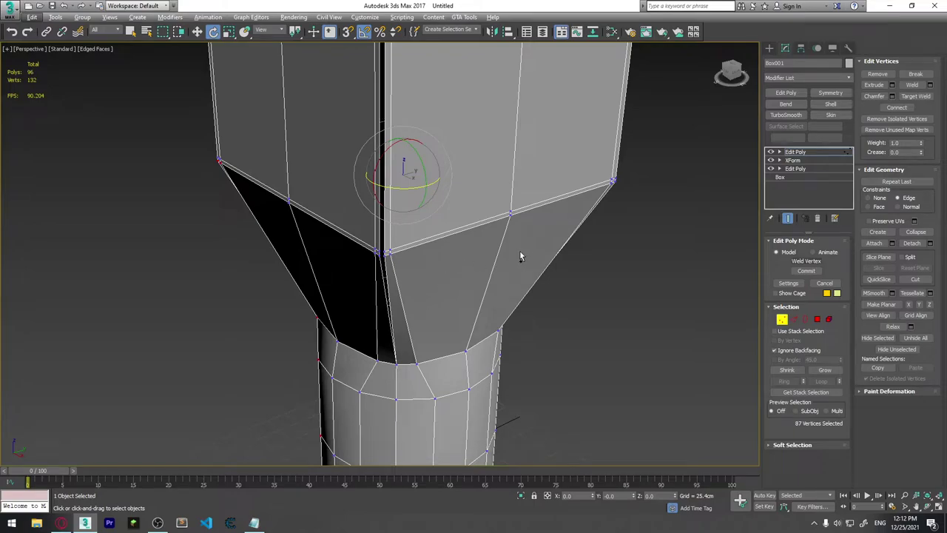
pyautogui.scroll(-2, 520, 252)
pyautogui.press('1')
pyautogui.scroll(-2, 578, 261)
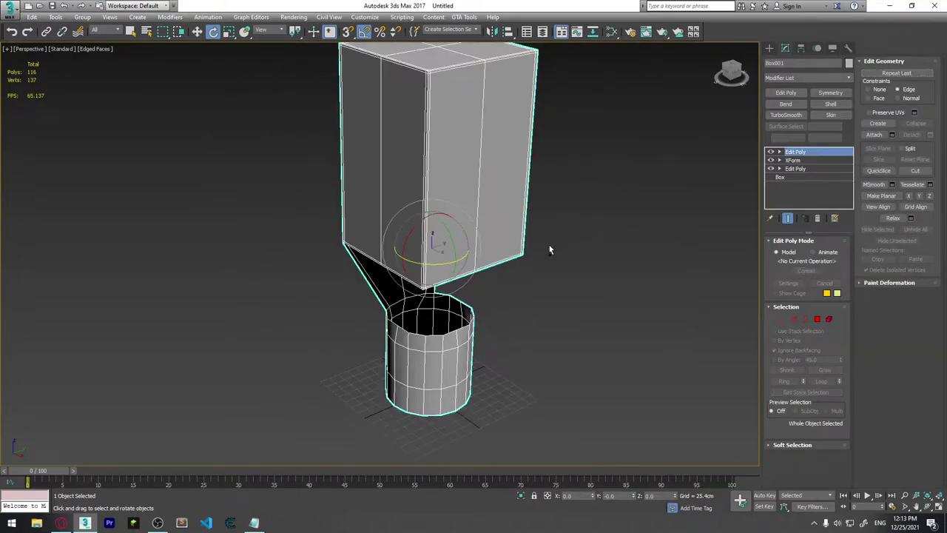
# Delete the 88 selected polygons, leaving one quarter of the model.
pyautogui.moveTo(548, 246)
pyautogui.keyDown('alt'); pyautogui.mouseDown(button='middle')
pyautogui.moveTo(477, 298)
pyautogui.moveTo(450, 296)
pyautogui.mouseUp(button='middle'); pyautogui.keyUp('alt')
pyautogui.press('4')
pyautogui.press('Delete')
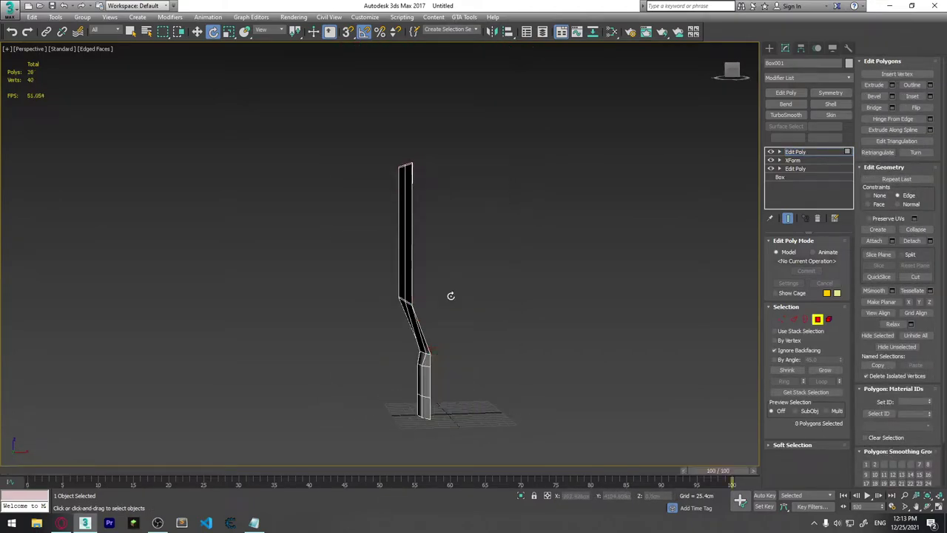
pyautogui.press('4')
pyautogui.scroll(5, 458, 335)
# Shift-rotate the quarter 90° to make Instance clones (Box002).
pyautogui.moveTo(458, 336)
pyautogui.keyDown('alt'); pyautogui.mouseDown(button='middle')
pyautogui.moveTo(440, 330)
pyautogui.moveTo(452, 306)
pyautogui.mouseUp(button='middle'); pyautogui.keyUp('alt')
pyautogui.scroll(-5, 440, 330)
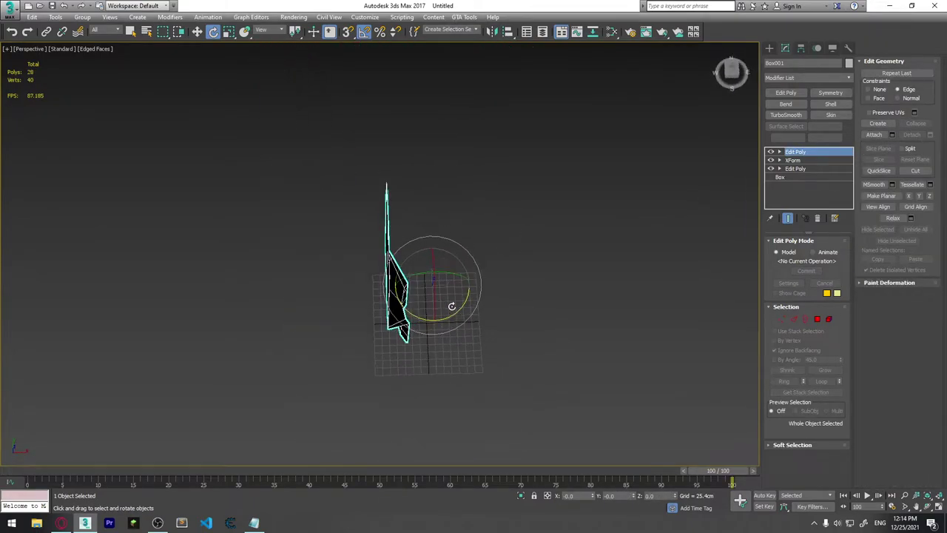
pyautogui.keyDown('shift'); pyautogui.moveTo(454, 311); pyautogui.dragTo(451, 316); pyautogui.keyUp('shift')
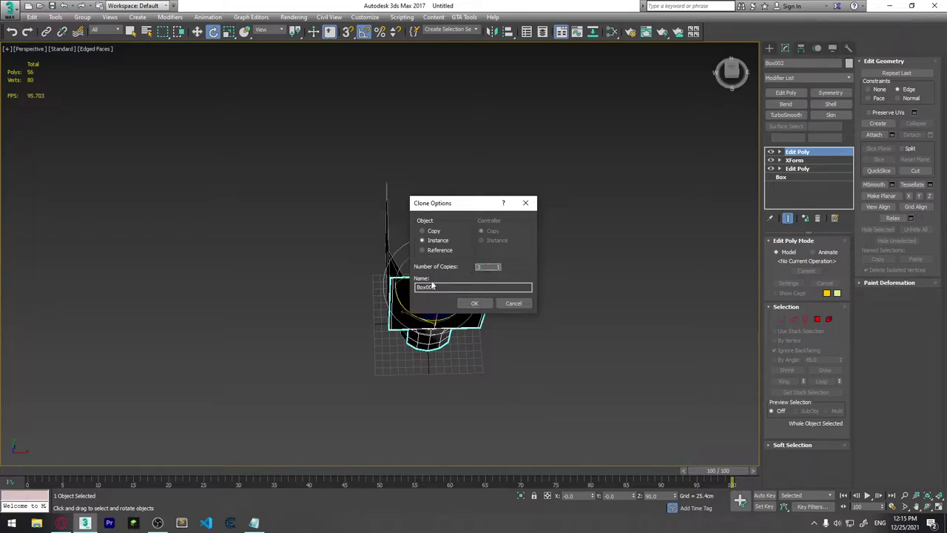
pyautogui.click(474, 304)
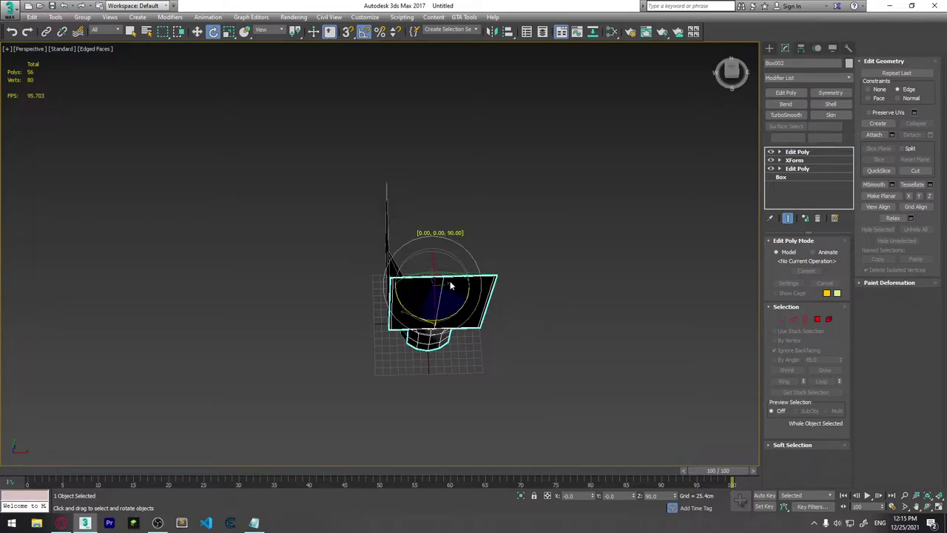
pyautogui.keyDown('alt'); pyautogui.moveTo(447, 280); pyautogui.dragTo(469, 279, button='middle'); pyautogui.keyUp('alt')
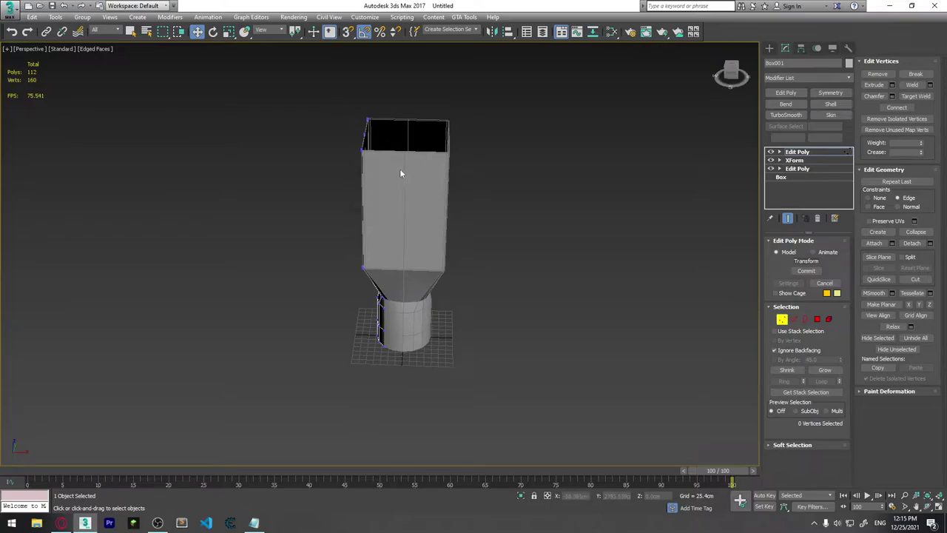
# Move the top-left corner vertices outward and nudge them slightly along X.
pyautogui.moveTo(400, 173)
pyautogui.keyDown('alt'); pyautogui.mouseDown(button='middle')
pyautogui.moveTo(439, 166)
pyautogui.moveTo(407, 168)
pyautogui.mouseUp(button='middle'); pyautogui.keyUp('alt')
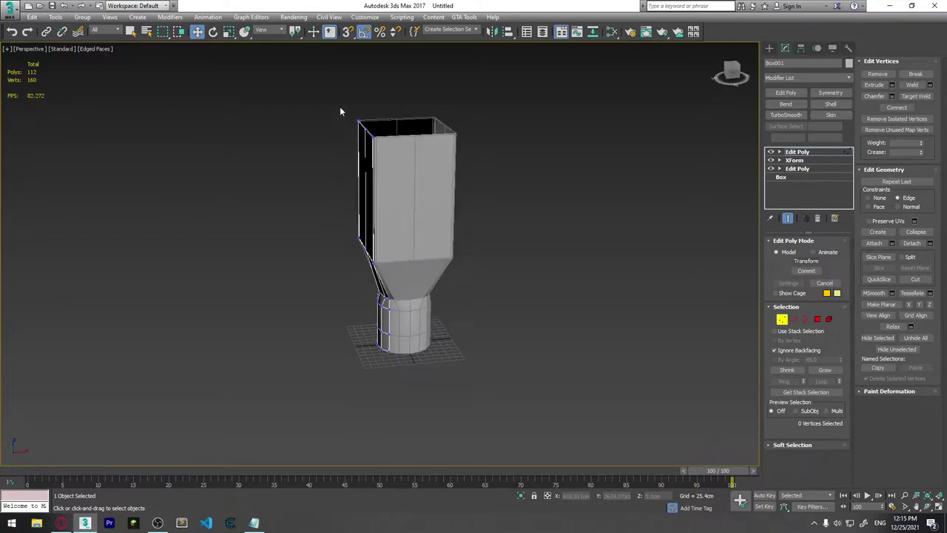
pyautogui.moveTo(341, 111); pyautogui.dragTo(405, 152)
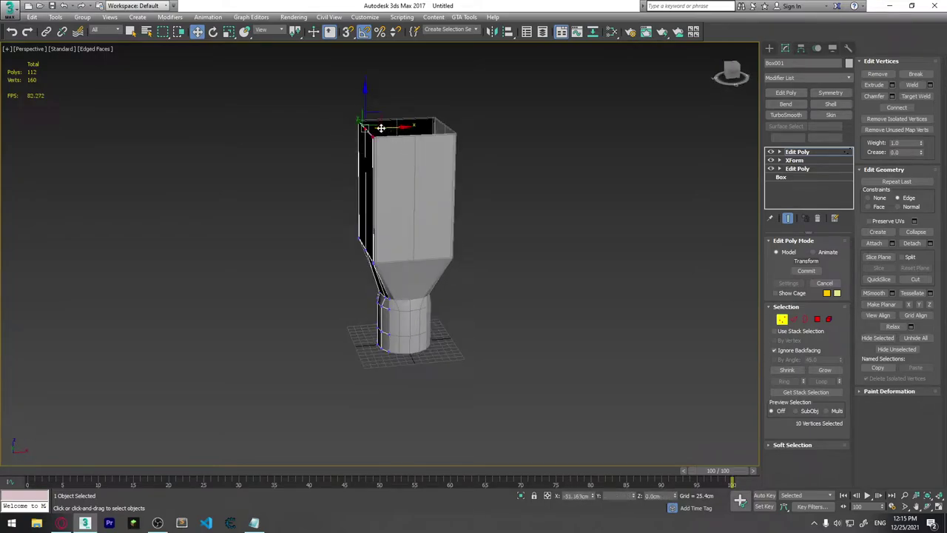
pyautogui.click(370, 128)
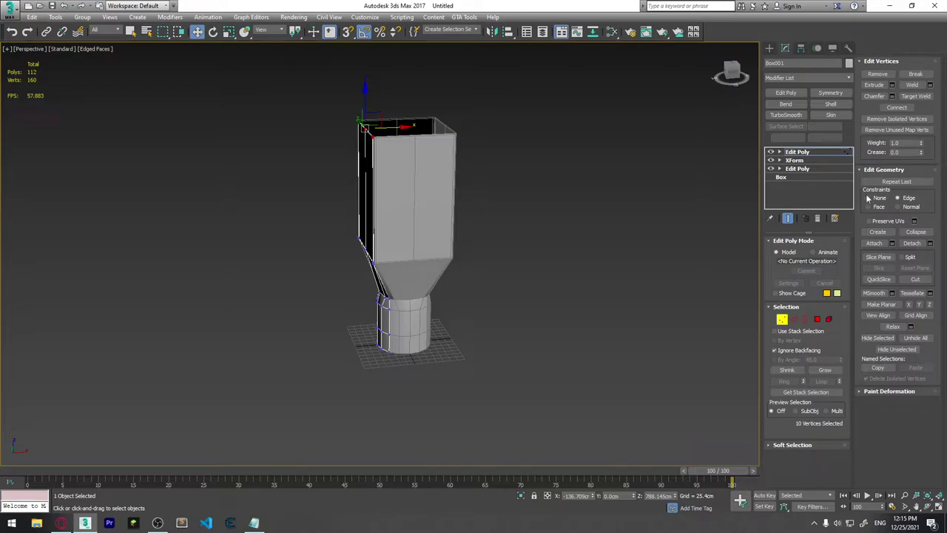
pyautogui.moveTo(394, 126)
pyautogui.mouseDown()
pyautogui.moveTo(365, 122)
pyautogui.moveTo(266, 140)
pyautogui.moveTo(393, 124)
pyautogui.moveTo(440, 153)
pyautogui.moveTo(413, 185)
pyautogui.mouseUp()
pyautogui.scroll(2, 412, 186)
pyautogui.scroll(4, 358, 217)
pyautogui.scroll(-2, 358, 218)
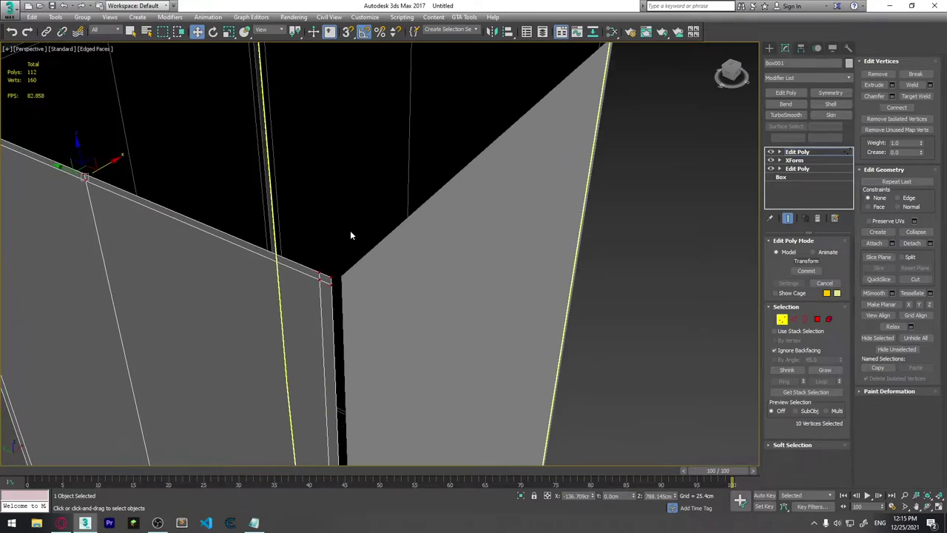
pyautogui.moveTo(350, 231)
pyautogui.keyDown('alt'); pyautogui.mouseDown(button='middle')
pyautogui.moveTo(325, 252)
pyautogui.moveTo(239, 214)
pyautogui.moveTo(268, 206)
pyautogui.mouseUp(button='middle'); pyautogui.keyUp('alt')
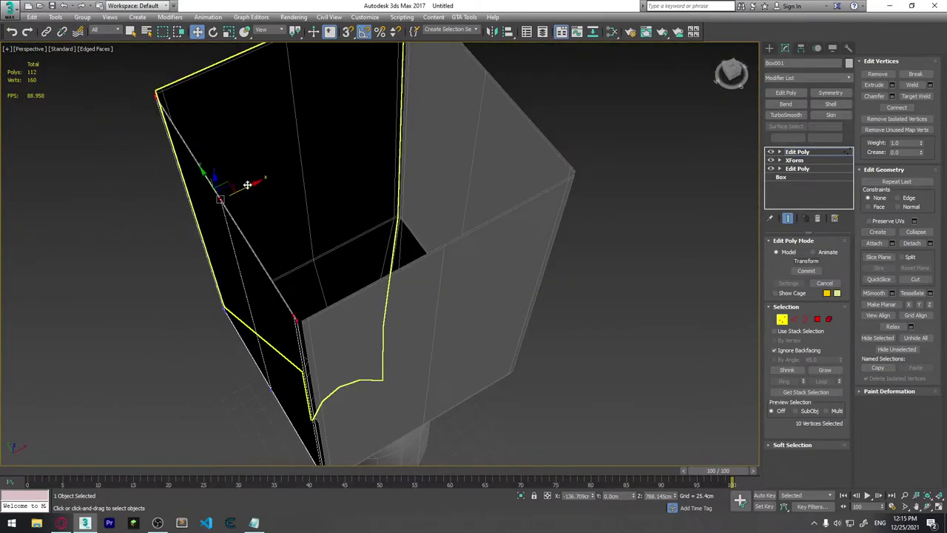
pyautogui.moveTo(247, 186); pyautogui.dragTo(250, 185)
# Lower the top edge slightly at the box corner.
pyautogui.scroll(3, 319, 323)
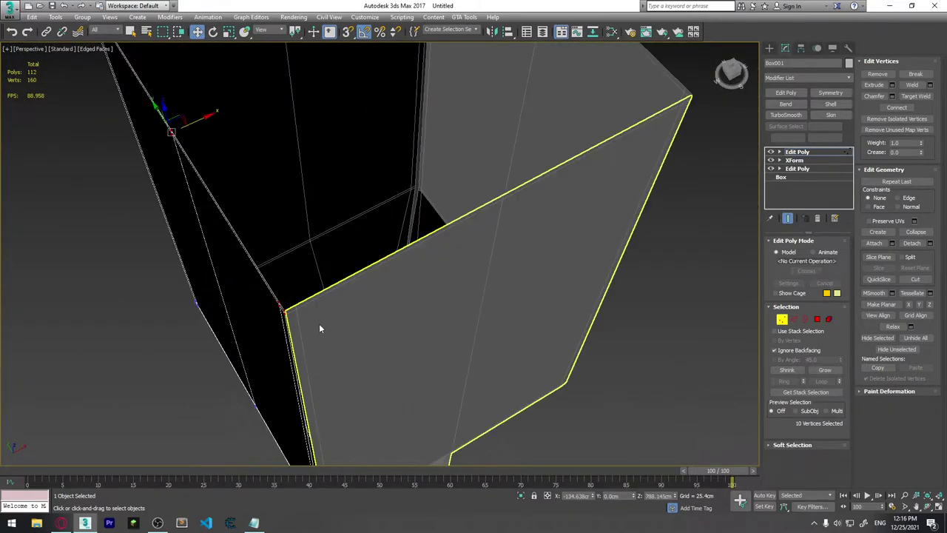
pyautogui.scroll(2, 316, 319)
pyautogui.scroll(1, 333, 296)
pyautogui.scroll(3, 351, 293)
pyautogui.scroll(-1, 350, 290)
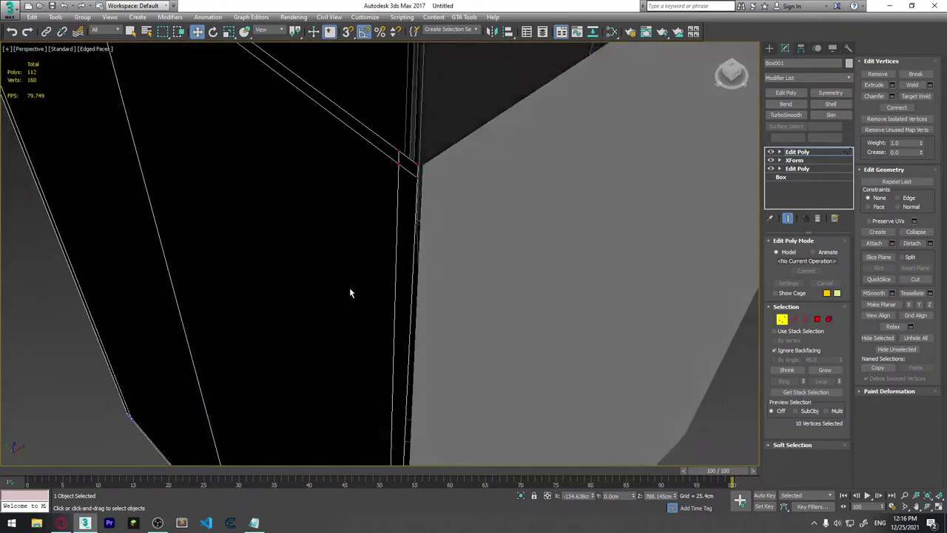
pyautogui.scroll(-2, 346, 295)
pyautogui.scroll(-2, 340, 281)
pyautogui.scroll(-2, 329, 248)
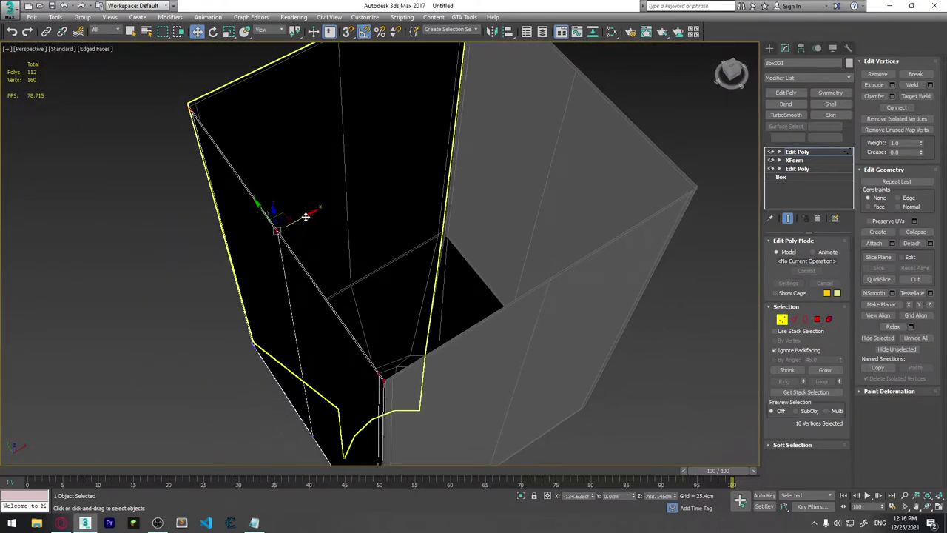
pyautogui.moveTo(306, 216); pyautogui.dragTo(407, 291, button='middle')
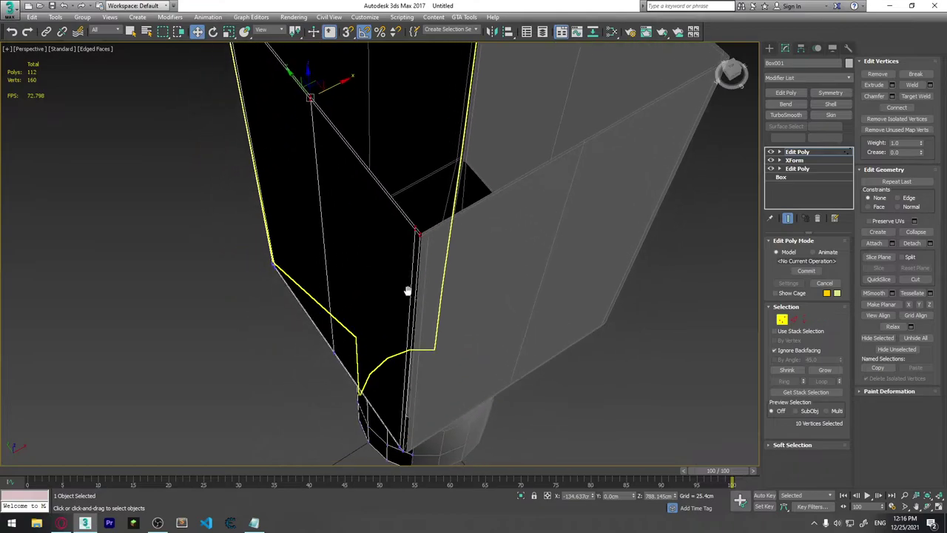
pyautogui.scroll(3, 408, 289)
pyautogui.scroll(1, 437, 204)
pyautogui.scroll(2, 435, 178)
pyautogui.scroll(1, 434, 144)
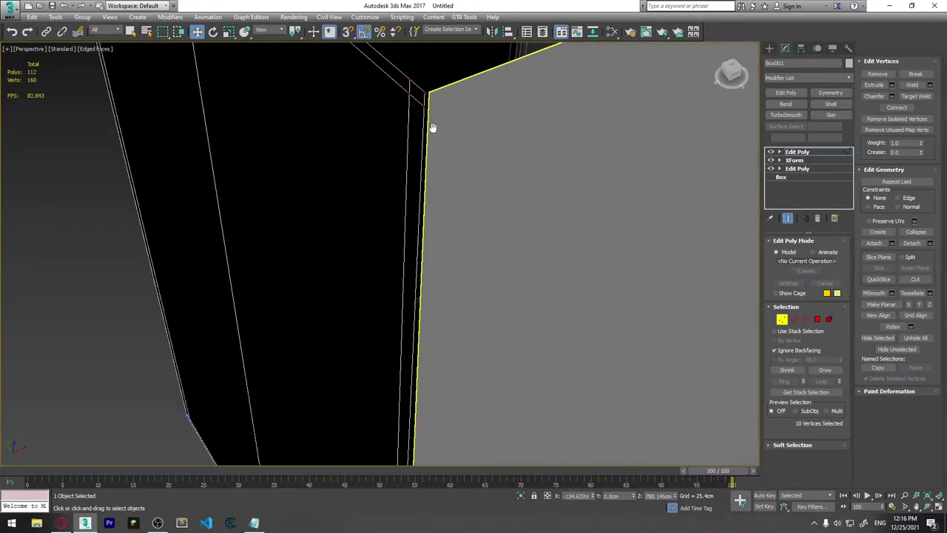
pyautogui.moveTo(432, 127); pyautogui.dragTo(430, 104, button='middle')
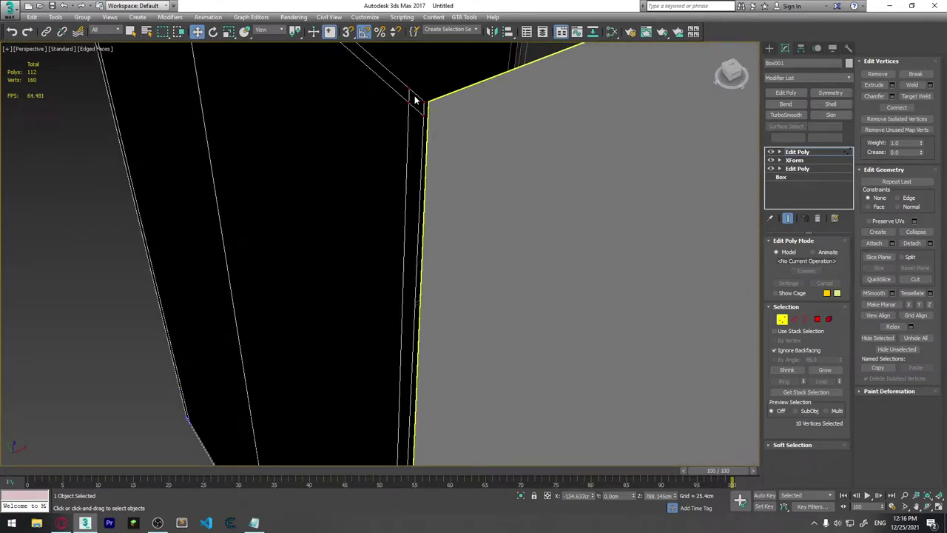
pyautogui.moveTo(483, 311)
pyautogui.keyDown('alt'); pyautogui.mouseDown(button='middle')
pyautogui.moveTo(495, 346)
pyautogui.moveTo(437, 358)
pyautogui.moveTo(455, 240)
pyautogui.moveTo(456, 274)
pyautogui.mouseUp(button='middle'); pyautogui.keyUp('alt')
# Move the two bottom-tip vertices to close the seam.
pyautogui.scroll(3, 455, 273)
pyautogui.moveTo(455, 323)
pyautogui.keyDown('alt'); pyautogui.mouseDown(button='middle')
pyautogui.moveTo(465, 332)
pyautogui.moveTo(484, 268)
pyautogui.moveTo(485, 337)
pyautogui.moveTo(438, 246)
pyautogui.moveTo(484, 300)
pyautogui.moveTo(482, 316)
pyautogui.mouseUp(button='middle'); pyautogui.keyUp('alt')
pyautogui.click(381, 402)
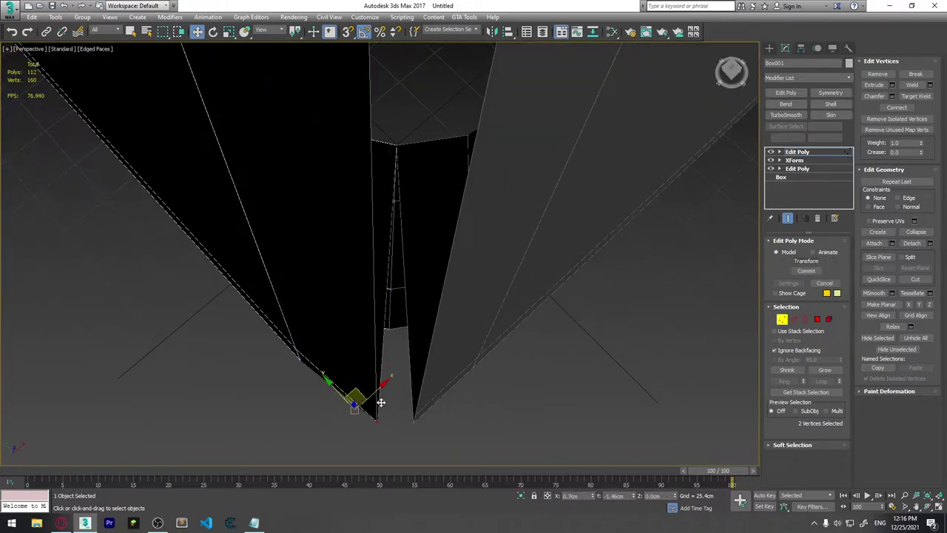
pyautogui.moveTo(380, 402)
pyautogui.mouseDown()
pyautogui.moveTo(407, 403)
pyautogui.moveTo(435, 444)
pyautogui.mouseUp()
pyautogui.click(782, 318)
pyautogui.press('1')
# Check seam vertex 11, then return to object level and frame the model.
pyautogui.scroll(5, 433, 292)
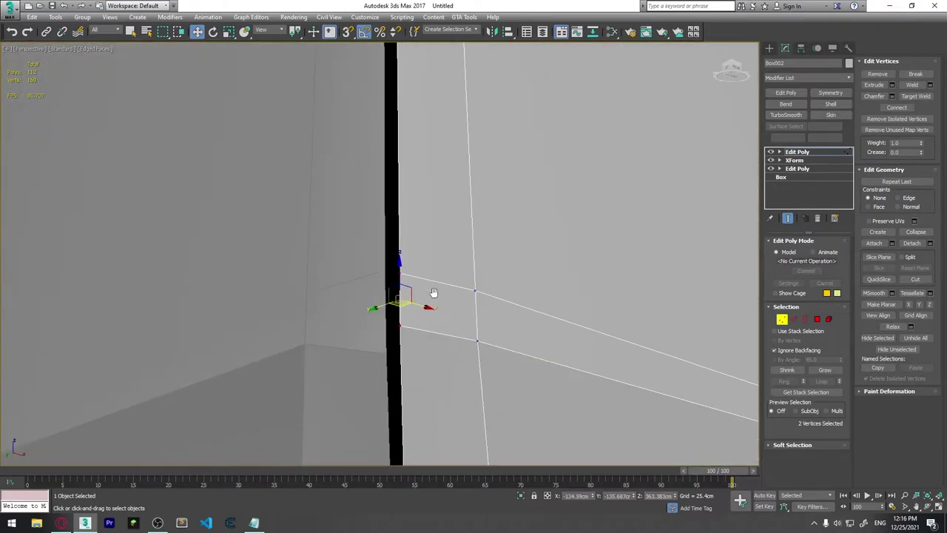
pyautogui.keyDown('alt'); pyautogui.moveTo(434, 292); pyautogui.dragTo(507, 376, button='middle'); pyautogui.keyUp('alt')
pyautogui.click(402, 343)
pyautogui.moveTo(402, 342)
pyautogui.keyDown('alt'); pyautogui.mouseDown(button='middle')
pyautogui.moveTo(429, 287)
pyautogui.moveTo(455, 317)
pyautogui.moveTo(353, 281)
pyautogui.moveTo(667, 333)
pyautogui.mouseUp(button='middle'); pyautogui.keyUp('alt')
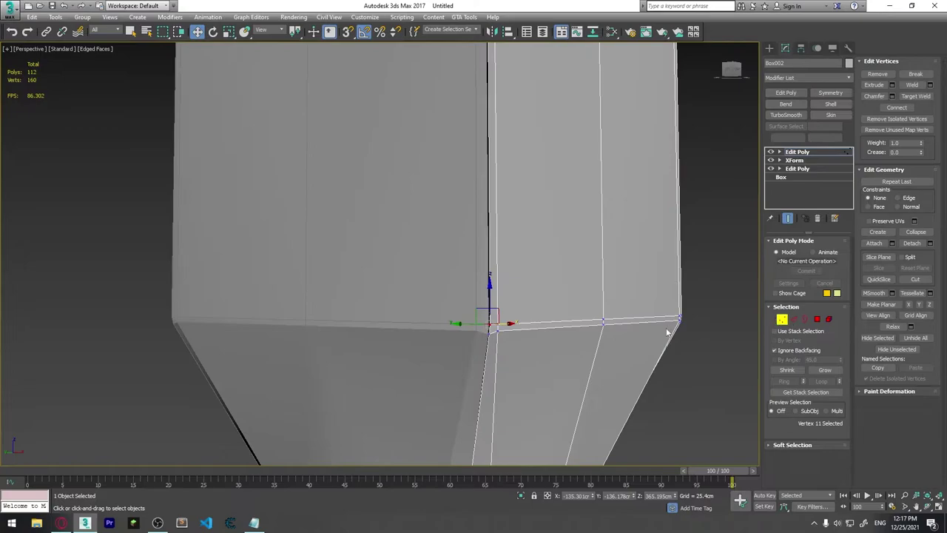
pyautogui.press('1')
pyautogui.press('z')
pyautogui.click(875, 135)
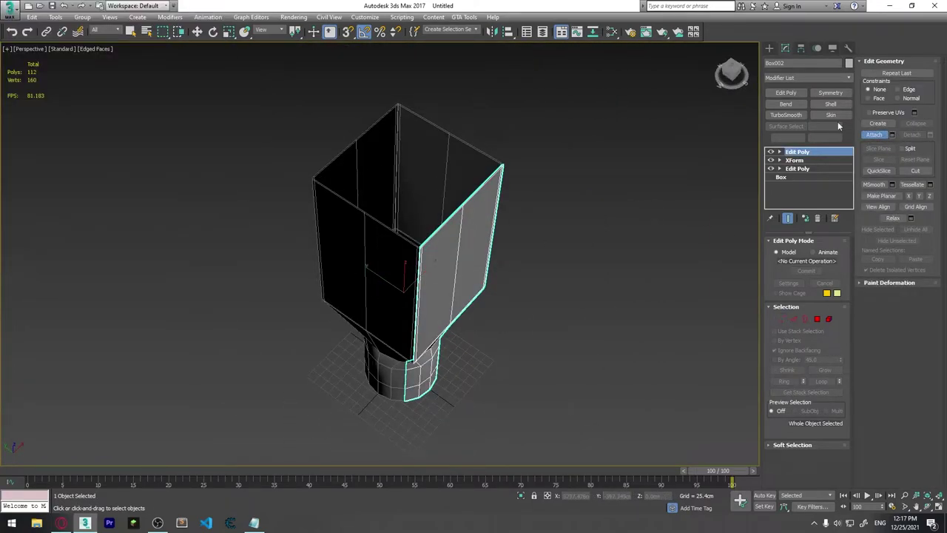
# Select all four quarter pieces and merge them with Utilities > Collapse Selected.
pyautogui.moveTo(296, 108); pyautogui.dragTo(574, 333)
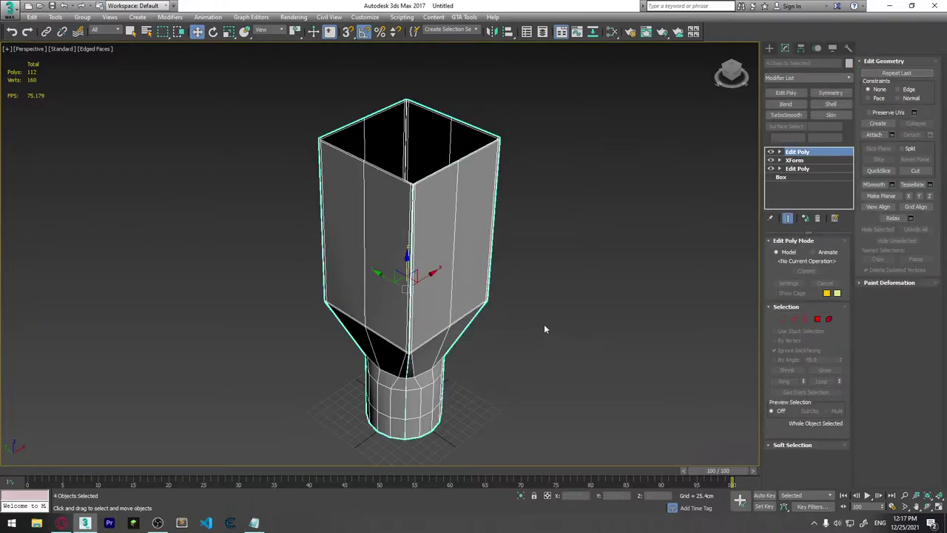
pyautogui.keyDown('alt'); pyautogui.moveTo(614, 316); pyautogui.dragTo(518, 288, button='middle'); pyautogui.keyUp('alt')
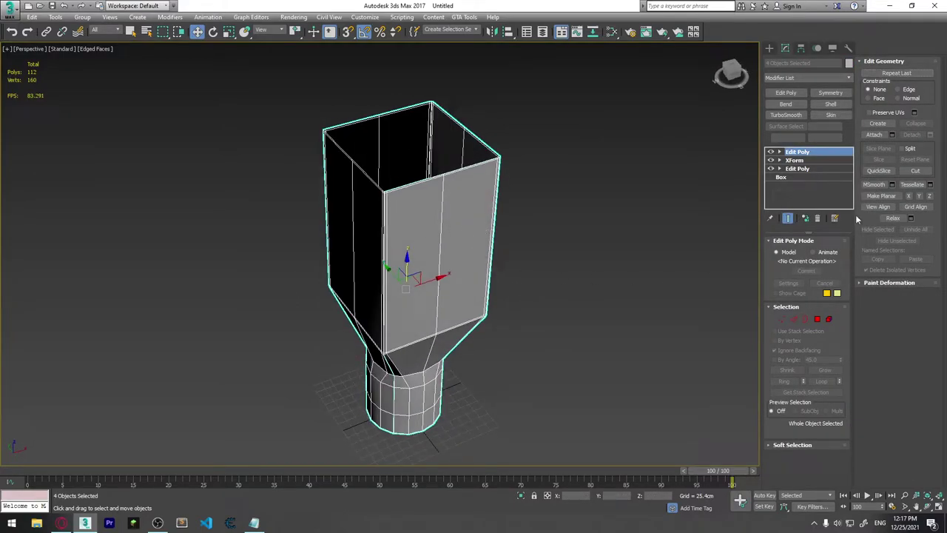
pyautogui.click(880, 136)
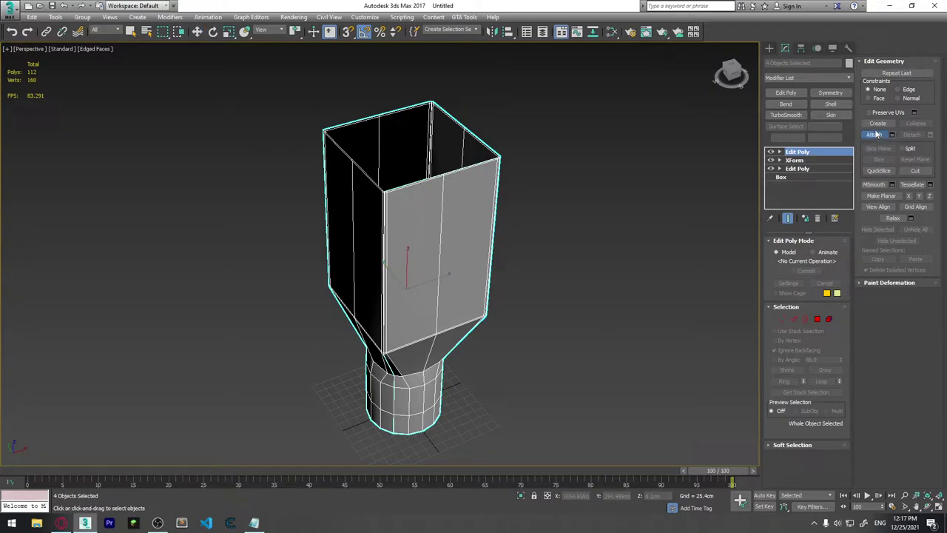
pyautogui.press('w')
pyautogui.moveTo(364, 298)
pyautogui.keyDown('alt'); pyautogui.mouseDown(button='middle')
pyautogui.moveTo(482, 294)
pyautogui.moveTo(339, 213)
pyautogui.mouseUp(button='middle'); pyautogui.keyUp('alt')
pyautogui.moveTo(576, 397); pyautogui.dragTo(573, 399)
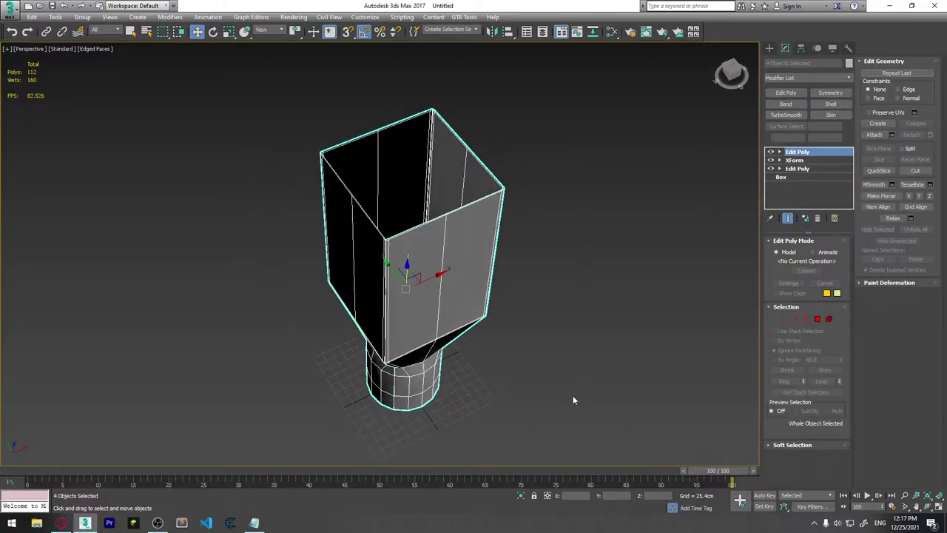
pyautogui.click(848, 49)
pyautogui.click(806, 120)
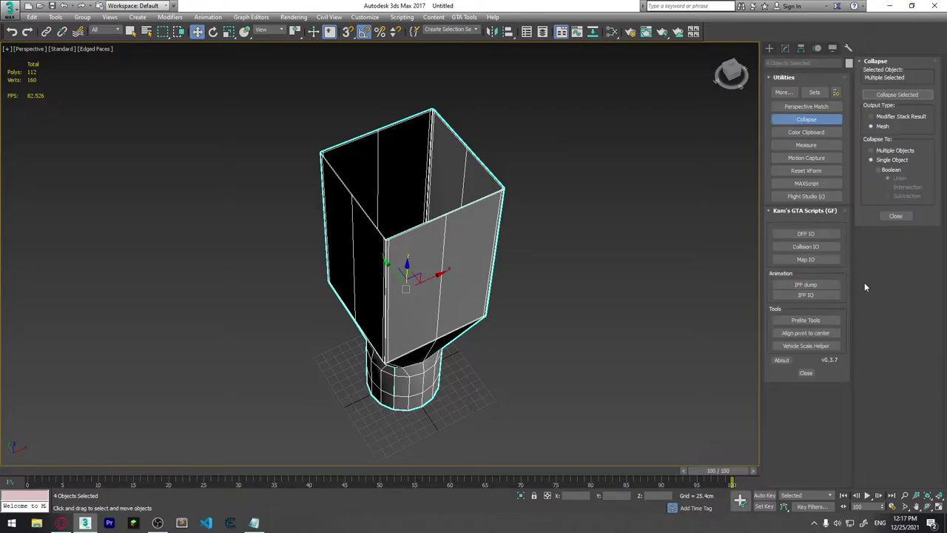
pyautogui.click(904, 94)
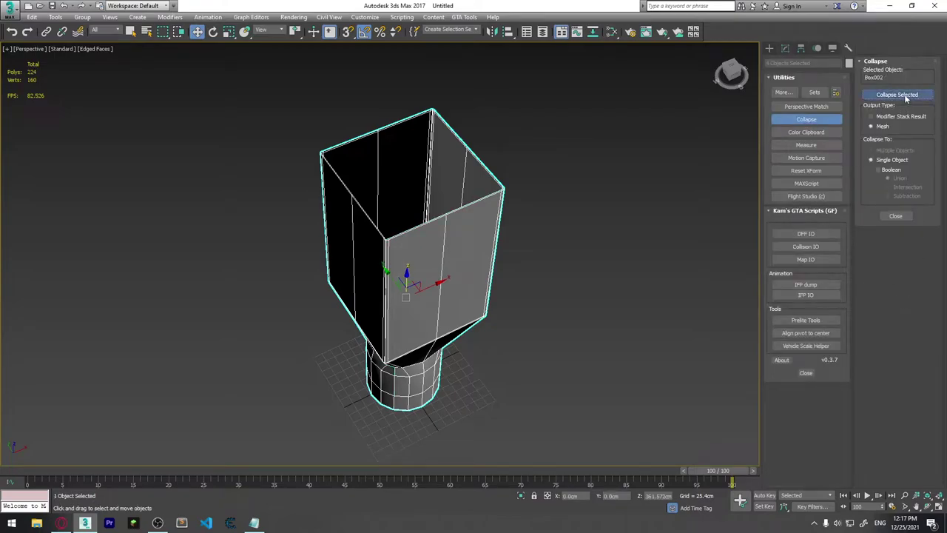
# Convert the collapsed Box002 to an Editable Poly.
pyautogui.moveTo(518, 331)
pyautogui.keyDown('alt'); pyautogui.mouseDown(button='middle')
pyautogui.moveTo(541, 284)
pyautogui.moveTo(529, 292)
pyautogui.mouseUp(button='middle'); pyautogui.keyUp('alt')
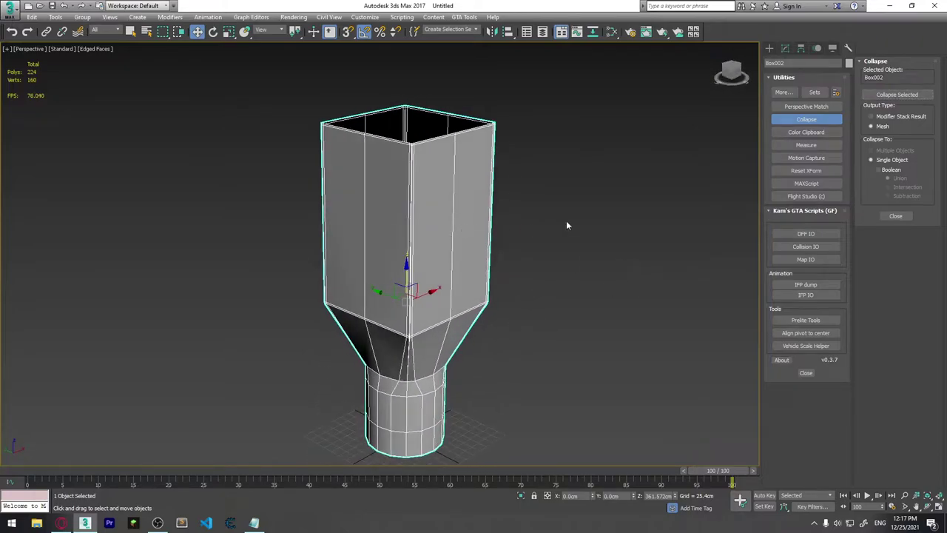
pyautogui.click(786, 48)
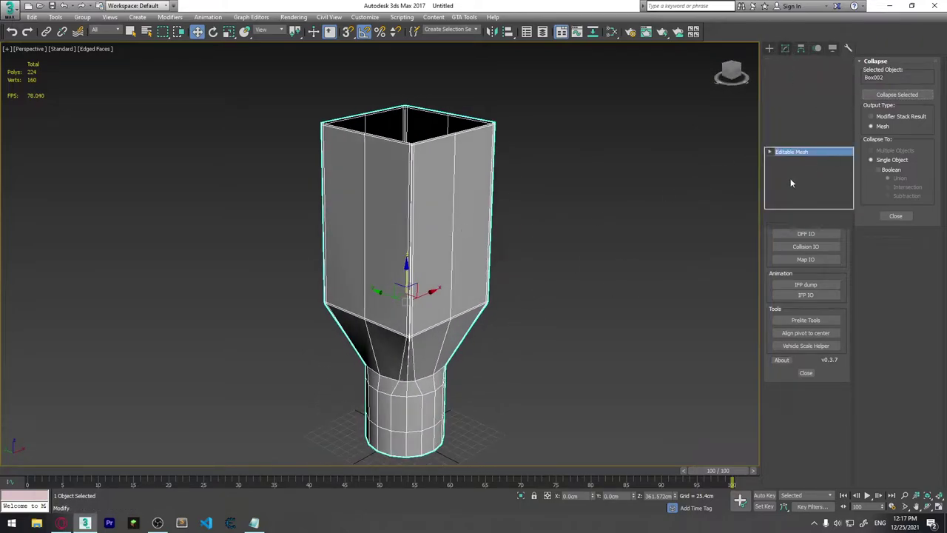
pyautogui.click(796, 152)
pyautogui.rightClick(389, 232)
pyautogui.moveTo(567, 336)
pyautogui.keyDown('alt'); pyautogui.mouseDown(button='middle')
pyautogui.moveTo(622, 277)
pyautogui.moveTo(449, 314)
pyautogui.mouseUp(button='middle'); pyautogui.keyUp('alt')
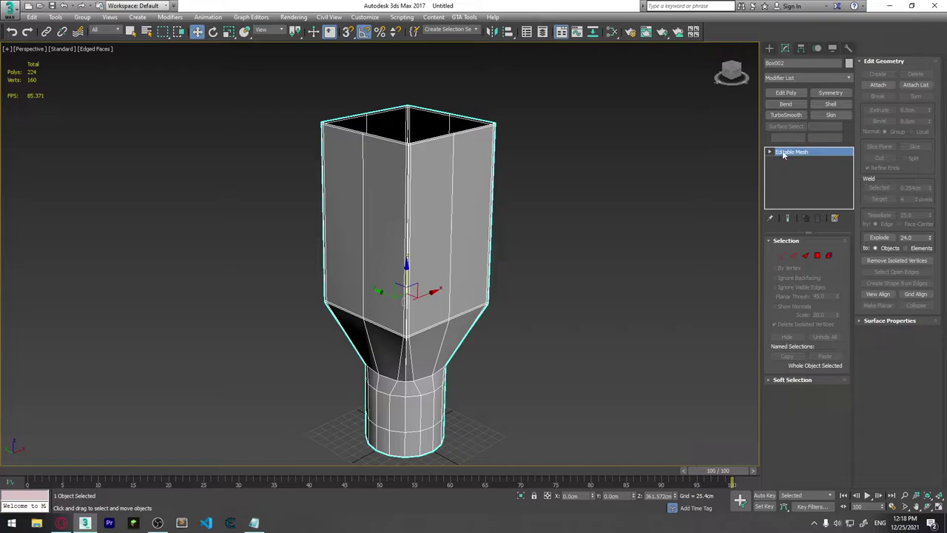
pyautogui.click(769, 152)
pyautogui.click(769, 153)
pyautogui.rightClick(407, 224)
pyautogui.click(531, 336)
pyautogui.moveTo(505, 284)
pyautogui.keyDown('alt'); pyautogui.mouseDown(button='middle')
pyautogui.moveTo(482, 297)
pyautogui.moveTo(519, 304)
pyautogui.mouseUp(button='middle'); pyautogui.keyUp('alt')
# Select all vertices and weld them at a 3.2cm threshold, dropping 160 vertices to 128.
pyautogui.click(781, 253)
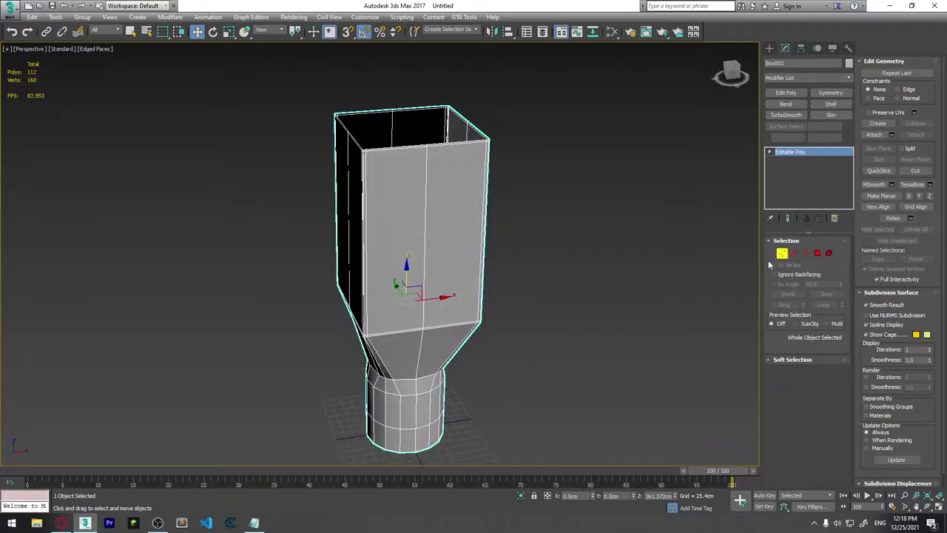
pyautogui.scroll(-3, 289, 107)
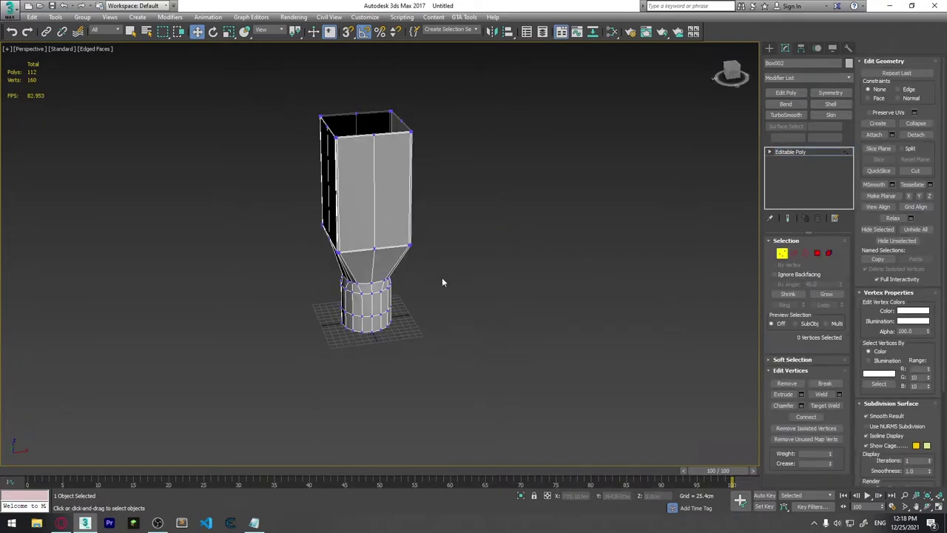
pyautogui.hotkey('ctrl', 'a')
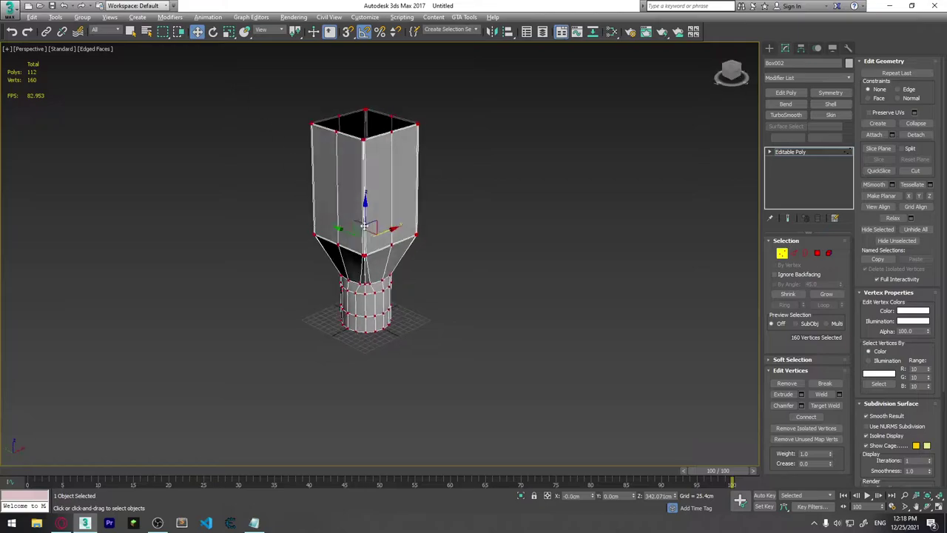
pyautogui.scroll(4, 375, 260)
pyautogui.scroll(4, 350, 273)
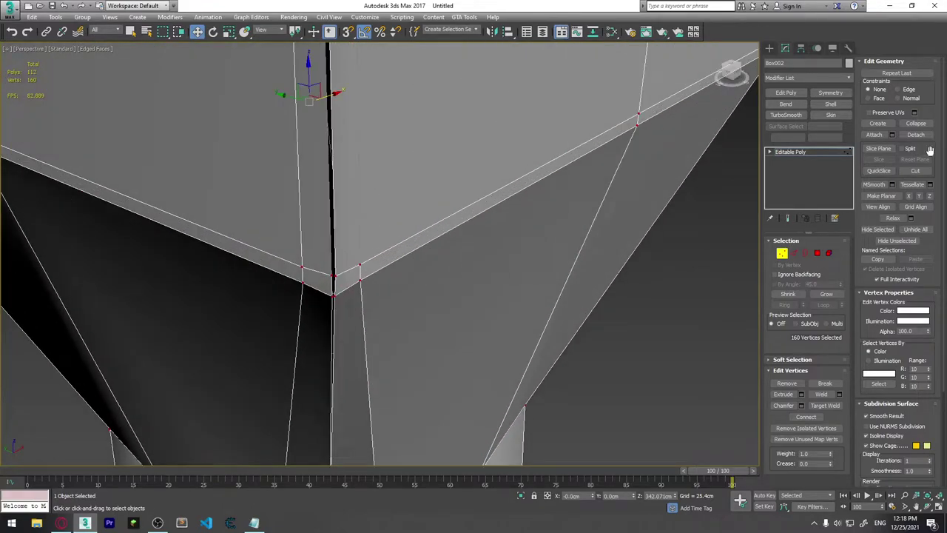
pyautogui.click(839, 394)
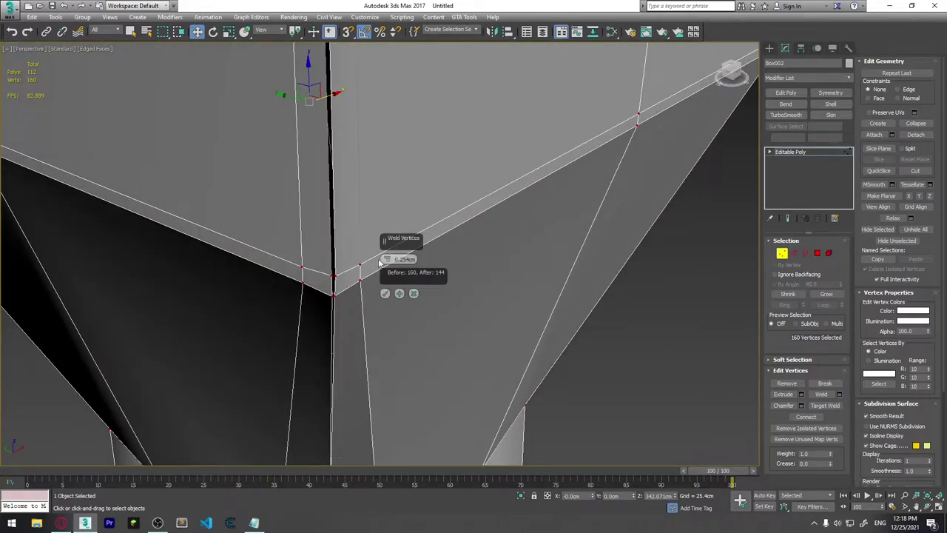
pyautogui.moveTo(385, 260)
pyautogui.mouseDown()
pyautogui.moveTo(385, 247)
pyautogui.moveTo(386, 263)
pyautogui.mouseUp()
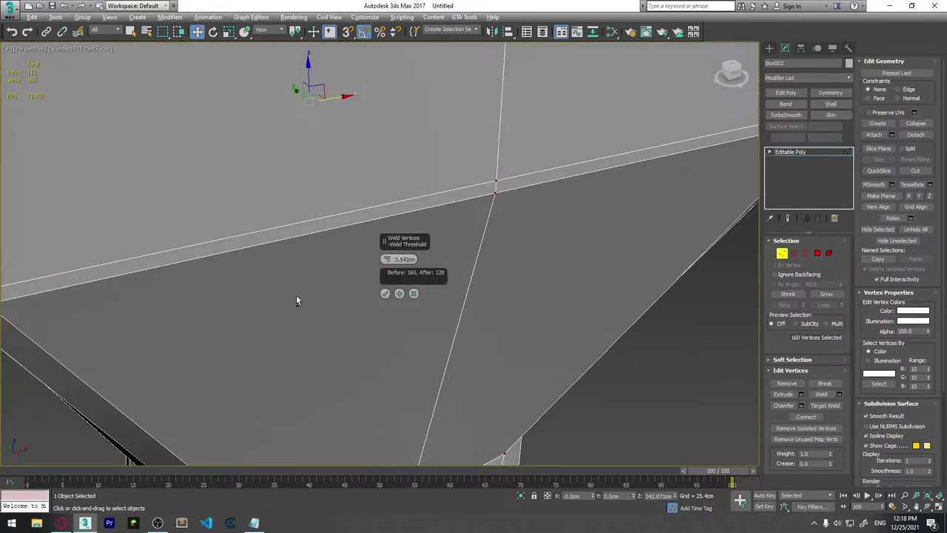
pyautogui.keyDown('alt'); pyautogui.moveTo(340, 285); pyautogui.dragTo(320, 290, button='middle'); pyautogui.keyUp('alt')
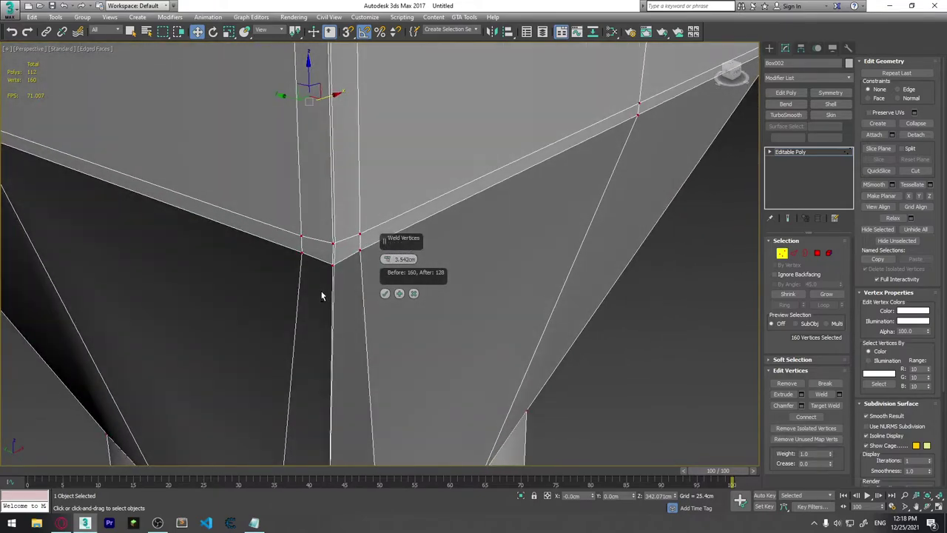
pyautogui.keyDown('alt'); pyautogui.moveTo(384, 295); pyautogui.dragTo(345, 281, button='middle'); pyautogui.keyUp('alt')
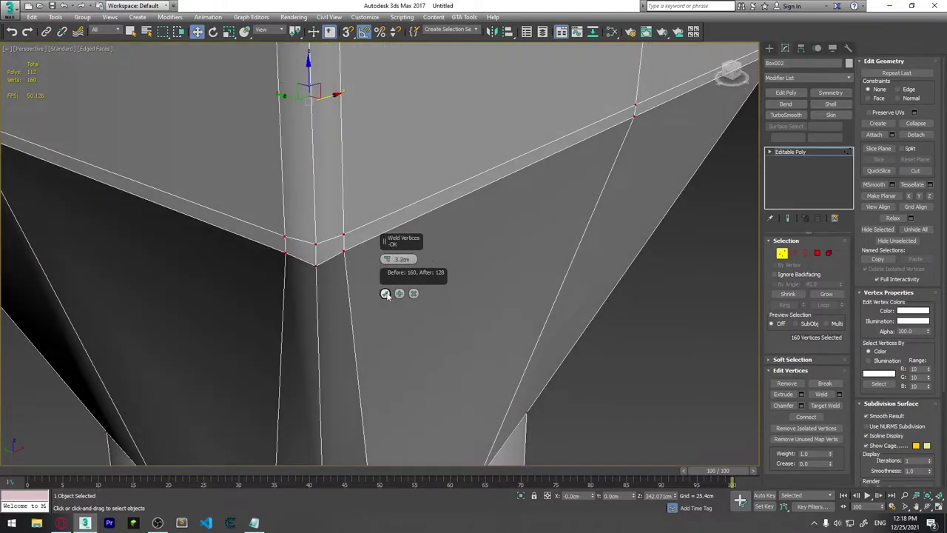
pyautogui.click(385, 293)
# Pan and orbit to a straight front view of the welded model.
pyautogui.scroll(-3, 425, 248)
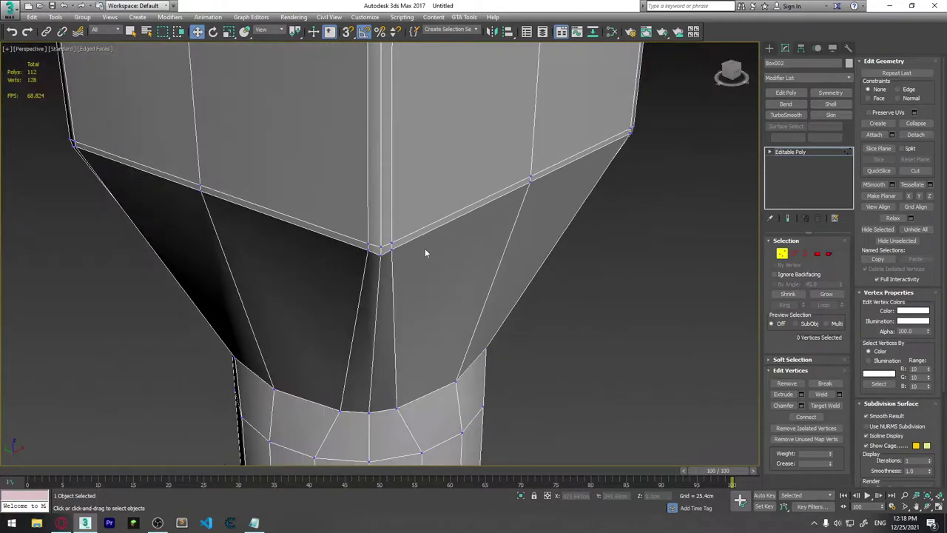
pyautogui.scroll(5, 431, 214)
pyautogui.scroll(-2, 417, 195)
pyautogui.scroll(-2, 408, 239)
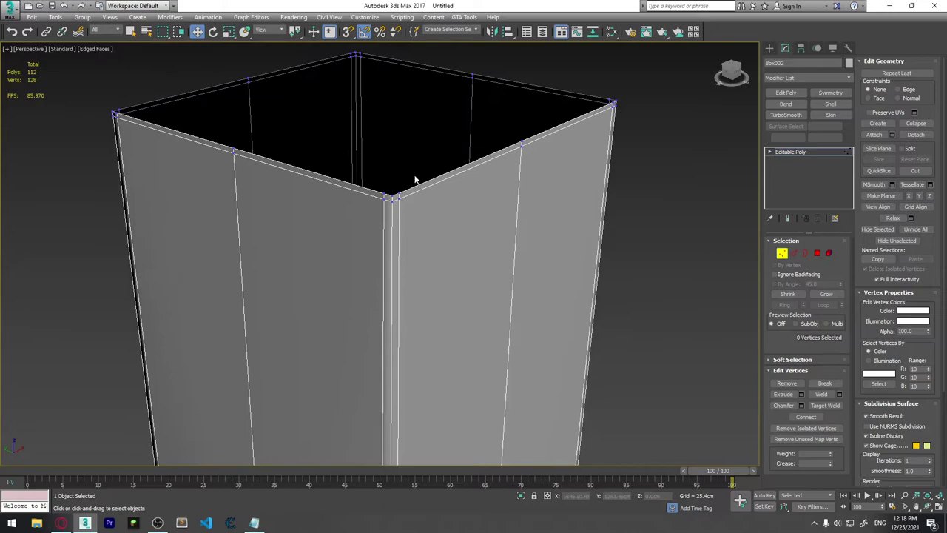
pyautogui.scroll(-2, 417, 182)
pyautogui.scroll(-2, 395, 225)
pyautogui.moveTo(457, 320); pyautogui.dragTo(460, 247, button='middle')
pyautogui.moveTo(473, 284)
pyautogui.keyDown('alt'); pyautogui.mouseDown(button='middle')
pyautogui.moveTo(501, 269)
pyautogui.moveTo(569, 286)
pyautogui.moveTo(373, 306)
pyautogui.moveTo(439, 302)
pyautogui.mouseUp(button='middle'); pyautogui.keyUp('alt')
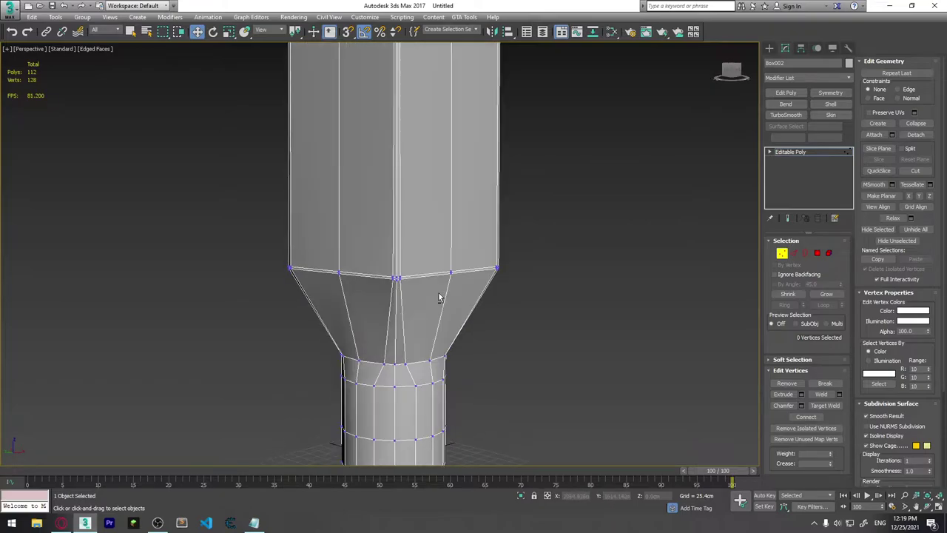
pyautogui.moveTo(451, 338)
pyautogui.mouseDown(button='middle')
pyautogui.moveTo(494, 283)
pyautogui.moveTo(520, 286)
pyautogui.mouseUp(button='middle')
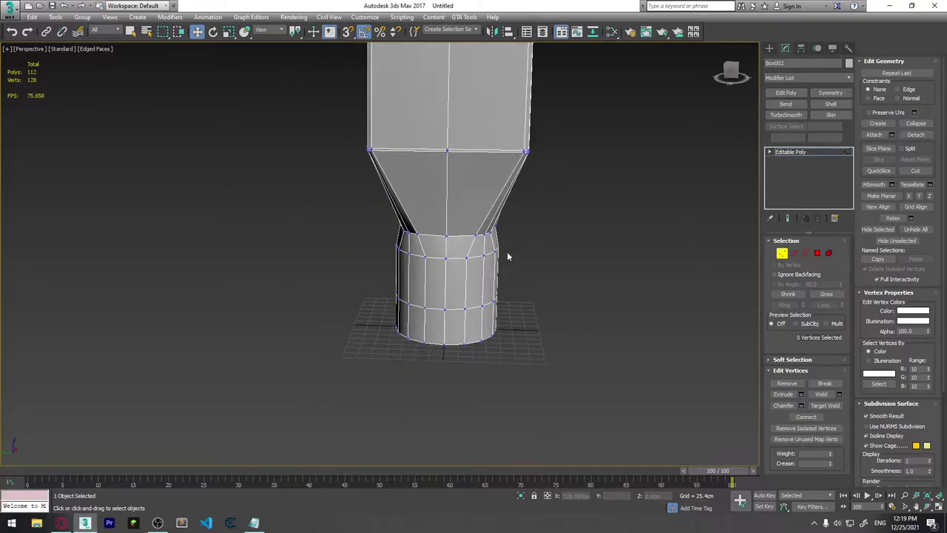
pyautogui.scroll(5, 506, 252)
# Connect the taper's 16 vertical edges with 3 segments, adding three edge loops.
pyautogui.press('1')
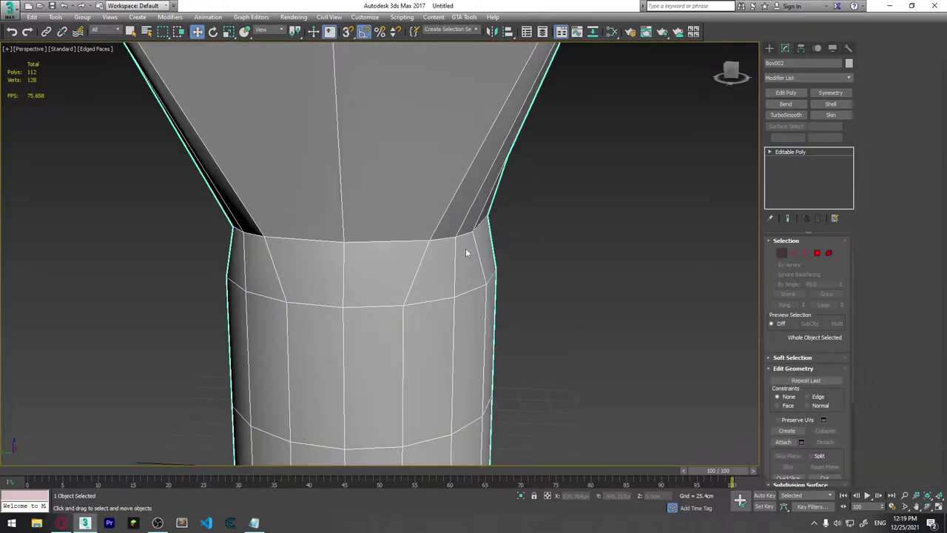
pyautogui.scroll(-6, 465, 249)
pyautogui.moveTo(492, 226)
pyautogui.keyDown('alt'); pyautogui.mouseDown(button='middle')
pyautogui.moveTo(510, 226)
pyautogui.moveTo(493, 190)
pyautogui.moveTo(522, 199)
pyautogui.mouseUp(button='middle'); pyautogui.keyUp('alt')
pyautogui.click(794, 254)
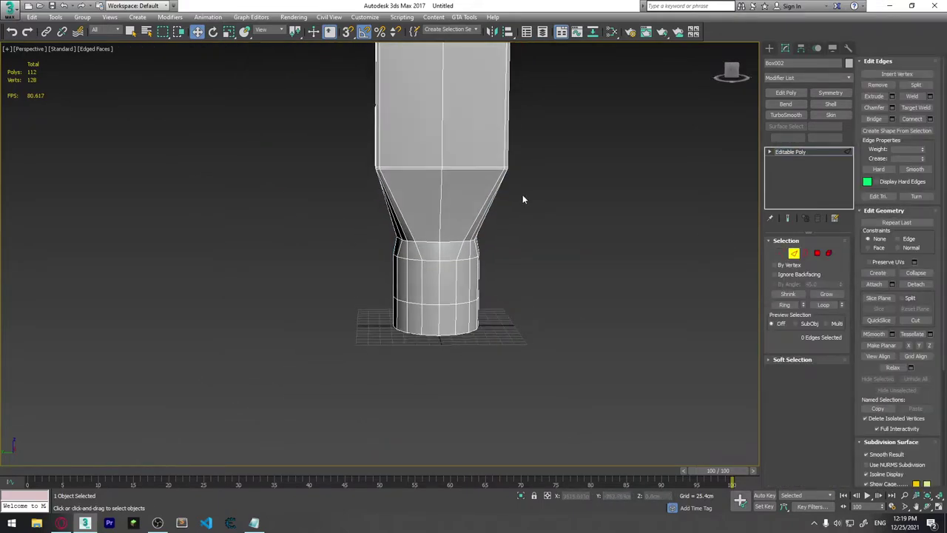
pyautogui.moveTo(324, 213); pyautogui.dragTo(345, 213)
pyautogui.moveTo(511, 222)
pyautogui.keyDown('alt'); pyautogui.mouseDown(button='middle')
pyautogui.moveTo(529, 224)
pyautogui.moveTo(515, 233)
pyautogui.moveTo(527, 229)
pyautogui.mouseUp(button='middle'); pyautogui.keyUp('alt')
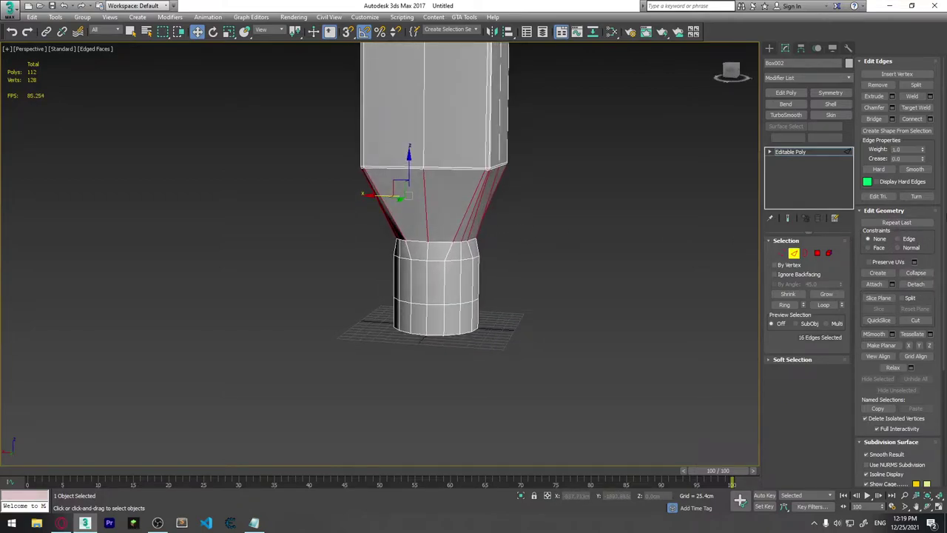
pyautogui.hotkey('ctrl', 'shift', 'e')
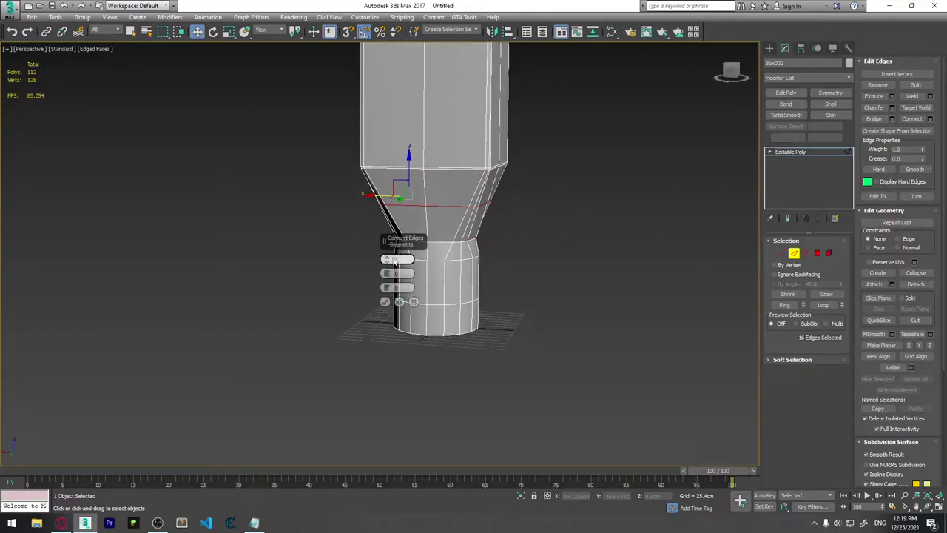
pyautogui.moveTo(395, 259); pyautogui.dragTo(387, 253)
pyautogui.click(385, 301)
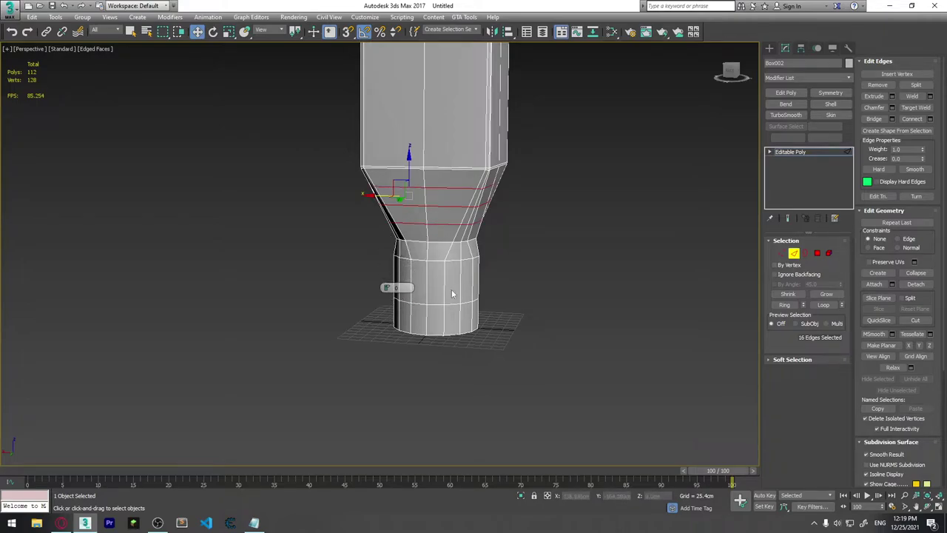
pyautogui.moveTo(473, 222)
pyautogui.keyDown('alt'); pyautogui.mouseDown(button='middle')
pyautogui.moveTo(602, 216)
pyautogui.moveTo(441, 240)
pyautogui.moveTo(453, 243)
pyautogui.mouseUp(button='middle'); pyautogui.keyUp('alt')
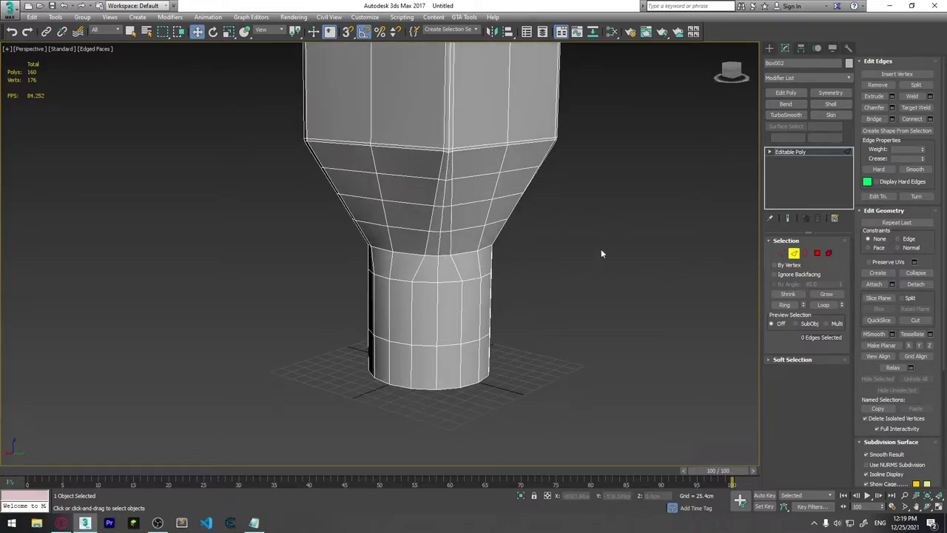
# Apply TurboSmooth to Box002 and orbit to inspect the 1,280-polygon result.
pyautogui.click(787, 115)
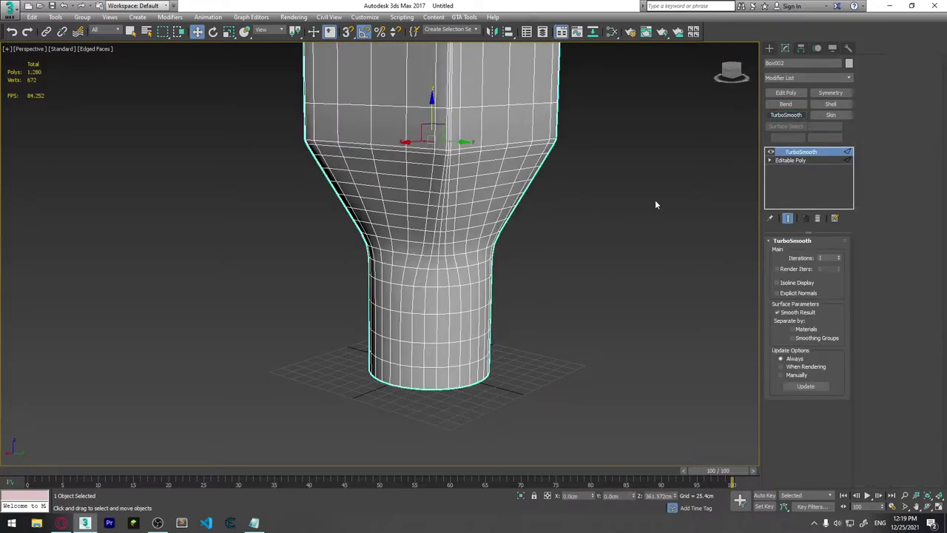
pyautogui.moveTo(655, 201)
pyautogui.keyDown('alt'); pyautogui.mouseDown(button='middle')
pyautogui.moveTo(562, 182)
pyautogui.moveTo(615, 222)
pyautogui.moveTo(480, 203)
pyautogui.moveTo(483, 251)
pyautogui.mouseUp(button='middle'); pyautogui.keyUp('alt')
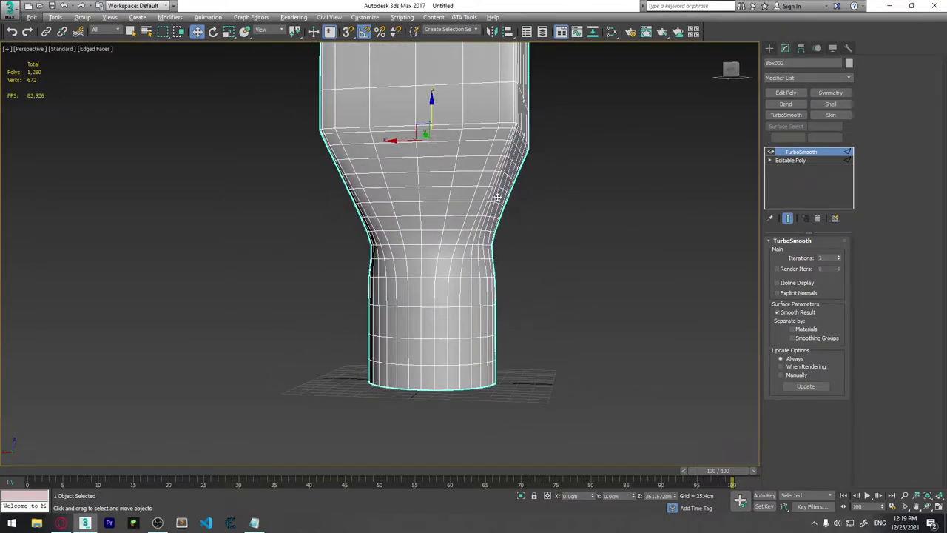
pyautogui.moveTo(558, 128)
pyautogui.keyDown('alt'); pyautogui.mouseDown(button='middle')
pyautogui.moveTo(496, 190)
pyautogui.moveTo(444, 148)
pyautogui.moveTo(535, 136)
pyautogui.moveTo(605, 155)
pyautogui.mouseUp(button='middle'); pyautogui.keyUp('alt')
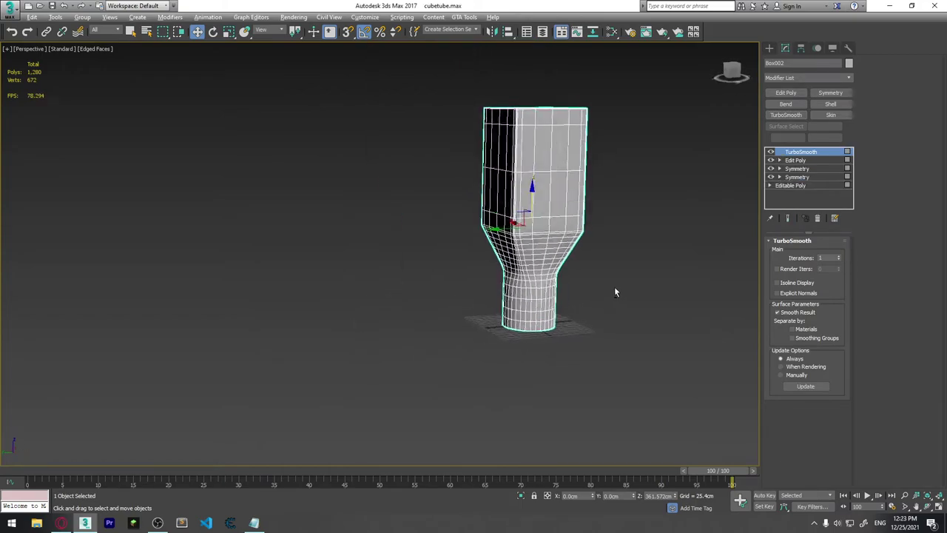
pyautogui.keyDown('alt'); pyautogui.moveTo(617, 288); pyautogui.dragTo(484, 326, button='middle'); pyautogui.keyUp('alt')
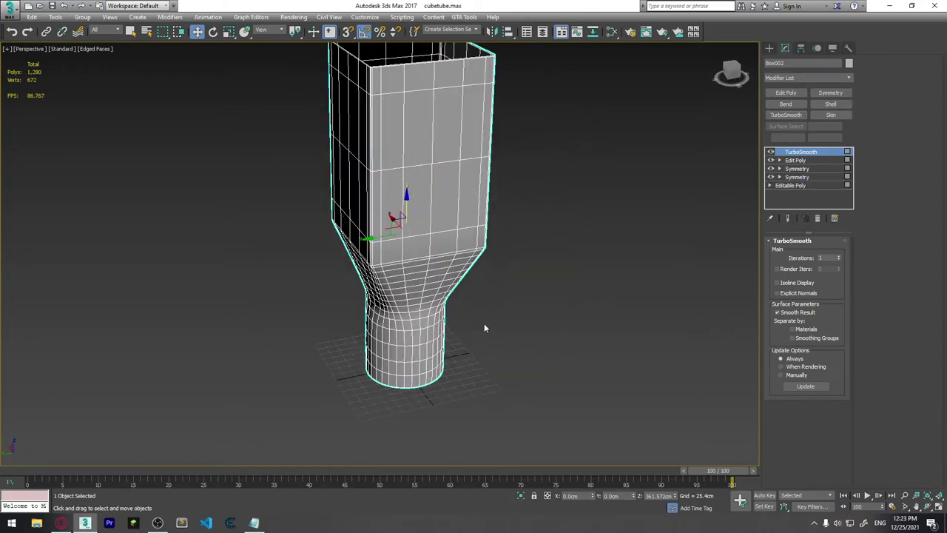
pyautogui.click(9, 13)
# Open Table.max, continuing past the Missing External Files warning.
pyautogui.click(35, 79)
pyautogui.click(77, 84)
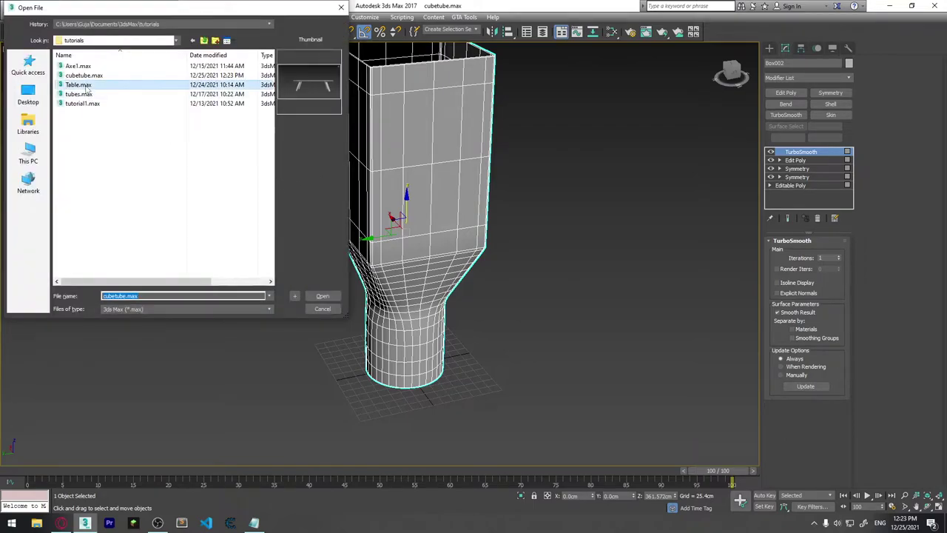
pyautogui.click(322, 296)
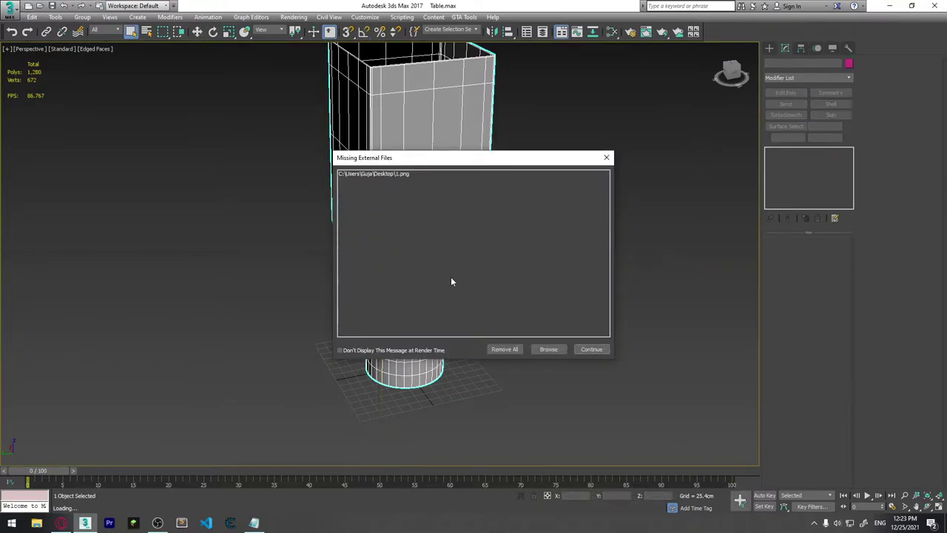
pyautogui.click(560, 349)
# Select the table top Plane005 from a higher view.
pyautogui.moveTo(459, 340)
pyautogui.keyDown('alt'); pyautogui.mouseDown(button='middle')
pyautogui.moveTo(478, 341)
pyautogui.moveTo(461, 375)
pyautogui.moveTo(411, 334)
pyautogui.mouseUp(button='middle'); pyautogui.keyUp('alt')
pyautogui.scroll(3, 303, 315)
pyautogui.moveTo(303, 316)
pyautogui.keyDown('alt'); pyautogui.mouseDown(button='middle')
pyautogui.moveTo(364, 318)
pyautogui.moveTo(397, 340)
pyautogui.moveTo(423, 310)
pyautogui.moveTo(535, 281)
pyautogui.moveTo(518, 291)
pyautogui.moveTo(609, 283)
pyautogui.moveTo(597, 290)
pyautogui.mouseUp(button='middle'); pyautogui.keyUp('alt')
pyautogui.click(410, 297)
pyautogui.click(410, 297)
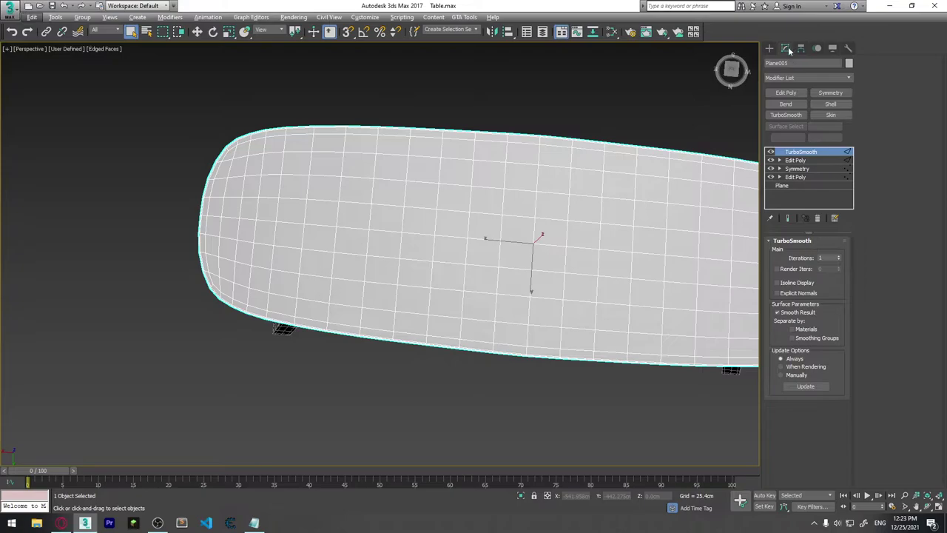
# On Plane005's upper Edit Poly level, select the central tabletop polygons at Polygon level.
pyautogui.click(795, 161)
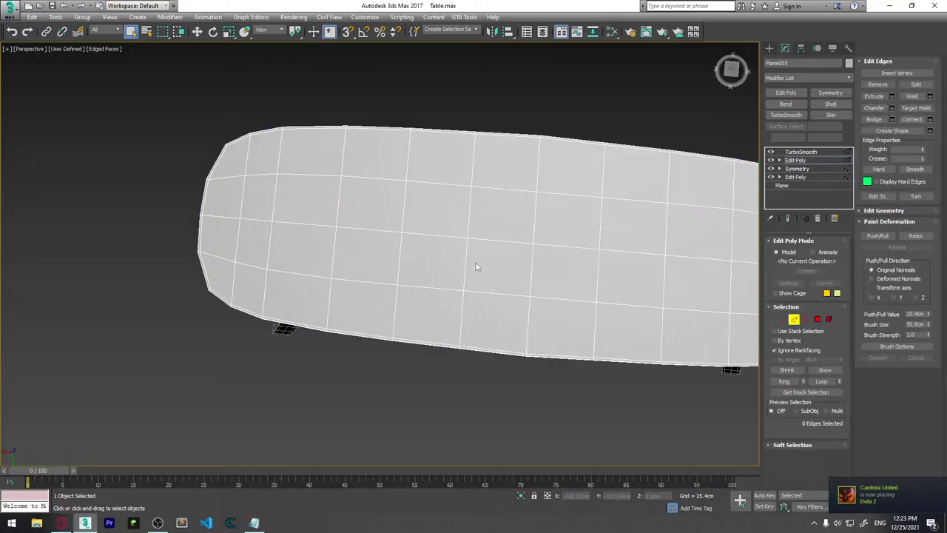
pyautogui.scroll(-5, 546, 296)
pyautogui.keyDown('alt'); pyautogui.moveTo(545, 243); pyautogui.dragTo(545, 249, button='middle'); pyautogui.keyUp('alt')
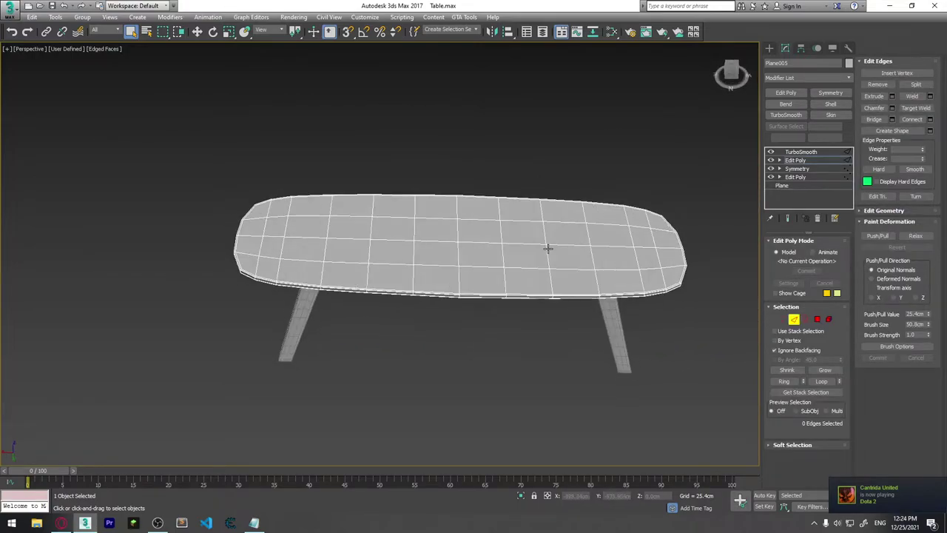
pyautogui.click(817, 319)
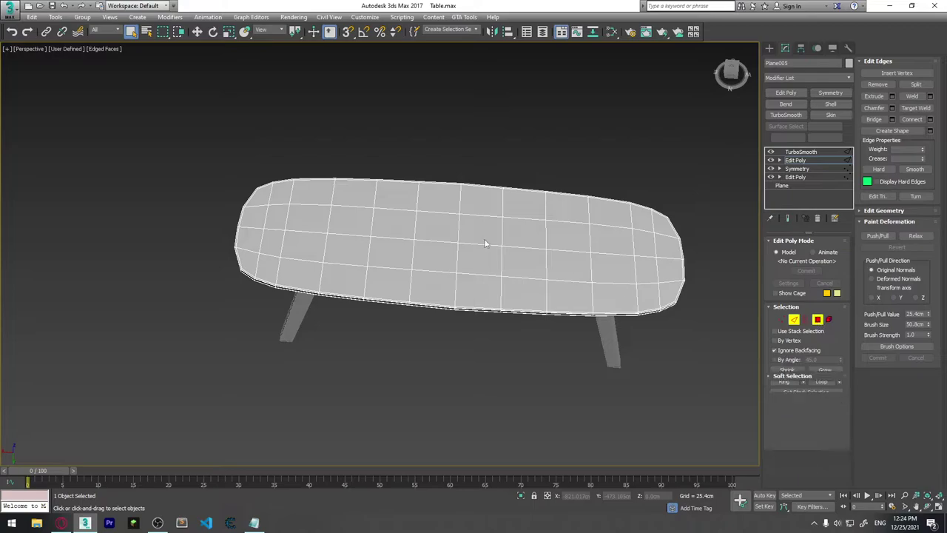
pyautogui.click(358, 222)
pyautogui.keyDown('ctrl'); pyautogui.click(391, 237); pyautogui.keyUp('ctrl')
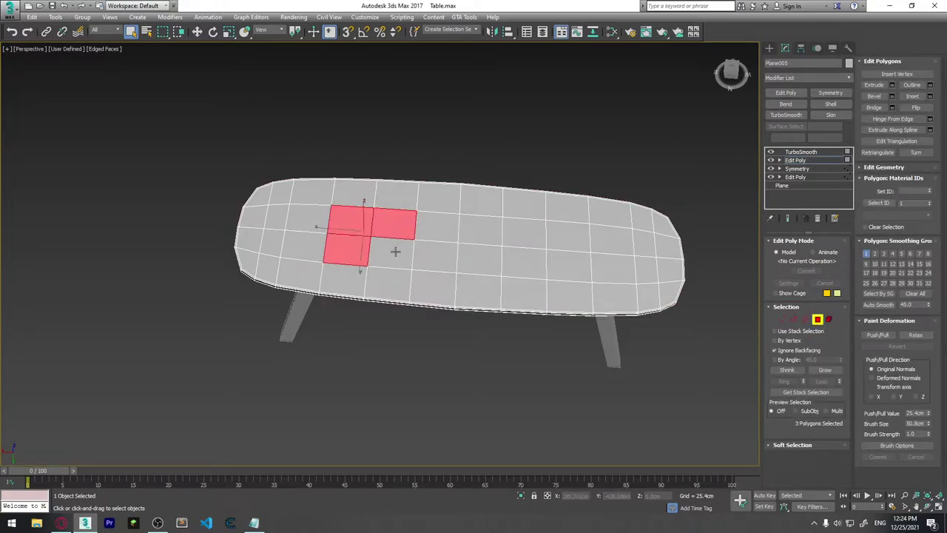
# Bevel the selected polygons inward about 3.56 cm to form a recessed rectangular panel.
pyautogui.click(892, 108)
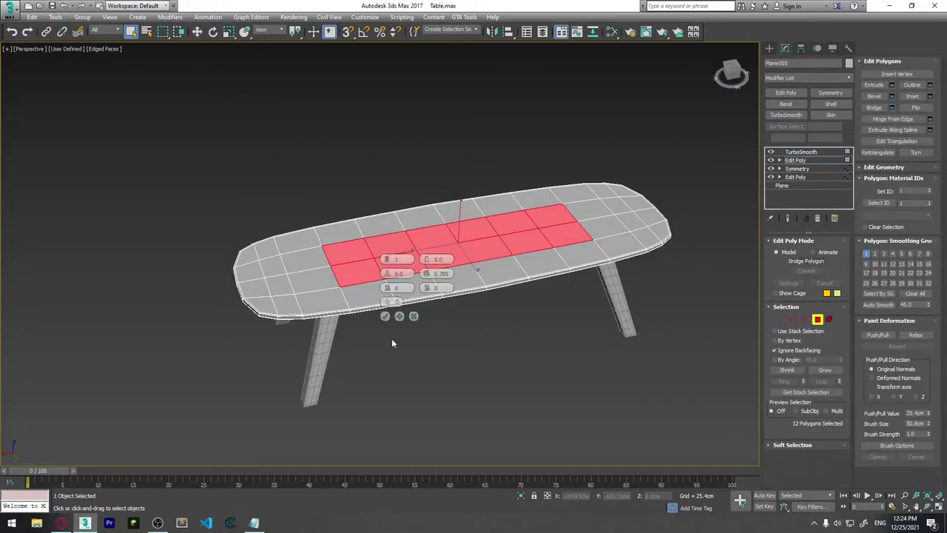
pyautogui.click(892, 96)
pyautogui.moveTo(387, 273); pyautogui.dragTo(386, 291)
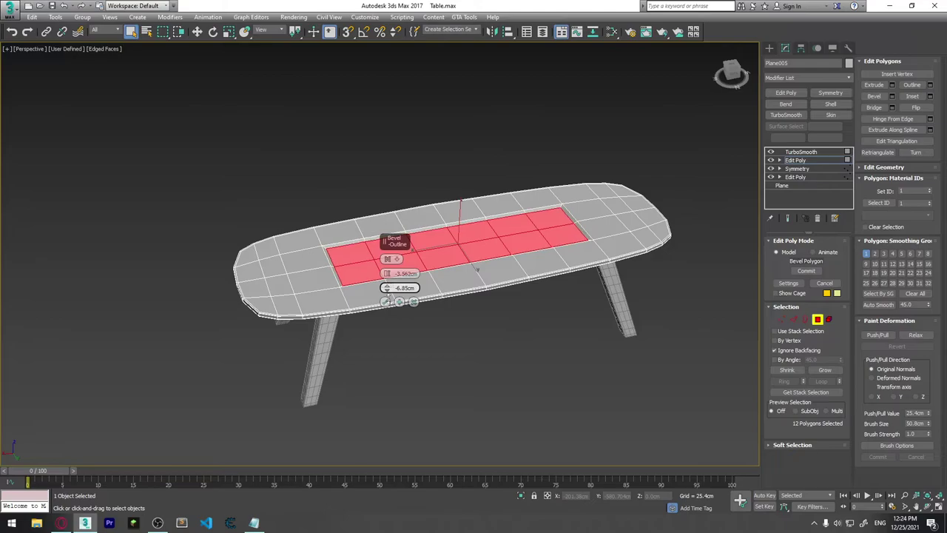
pyautogui.click(386, 301)
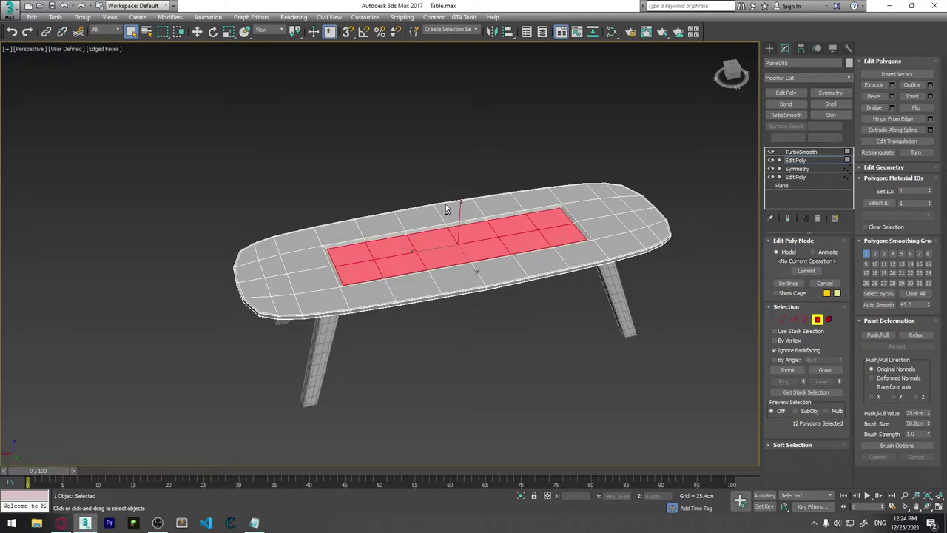
pyautogui.keyDown('alt'); pyautogui.moveTo(446, 209); pyautogui.dragTo(485, 275, button='middle'); pyautogui.keyUp('alt')
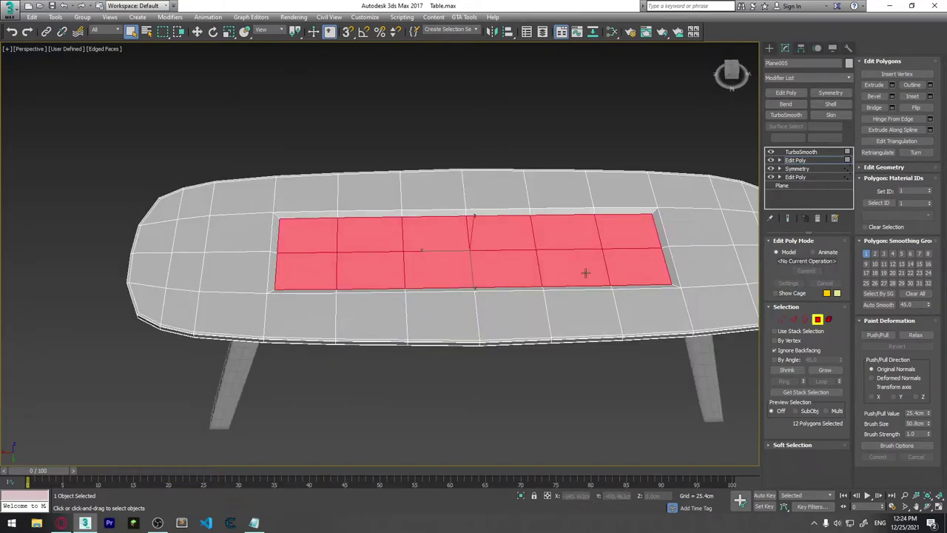
pyautogui.hotkey('alt', 'shift', 'w')
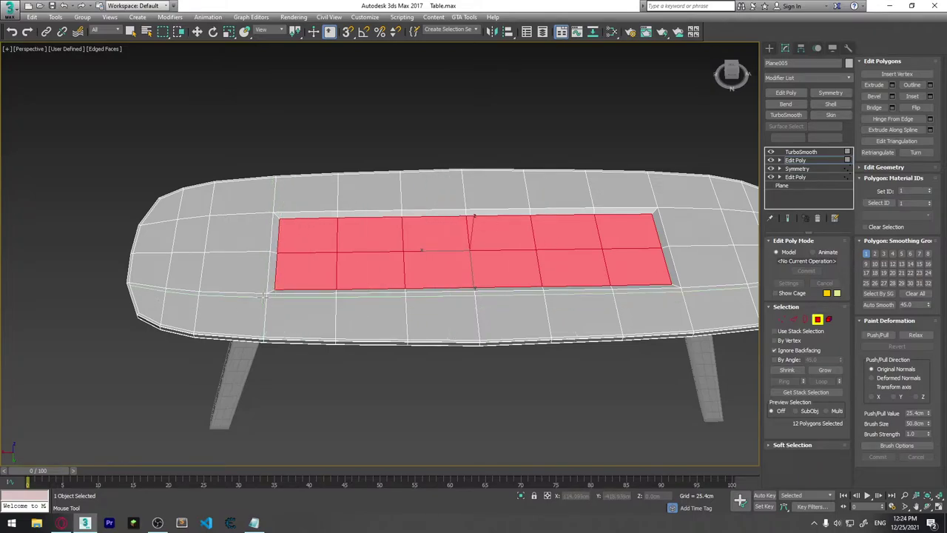
# Insert SwiftLoop edge loops at the recess's right end, along the front and back, and around the recess rim.
pyautogui.doubleClick(680, 290)
pyautogui.doubleClick(665, 288)
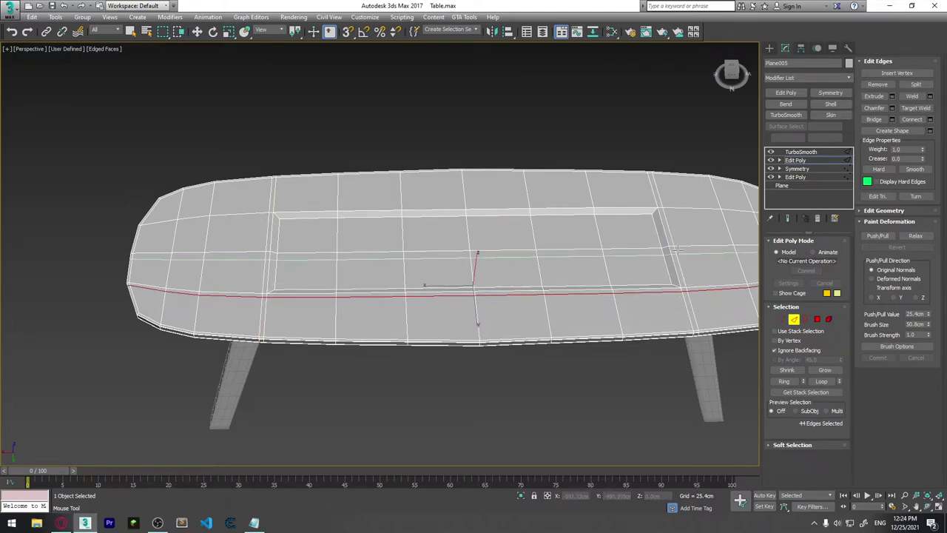
pyautogui.doubleClick(518, 206)
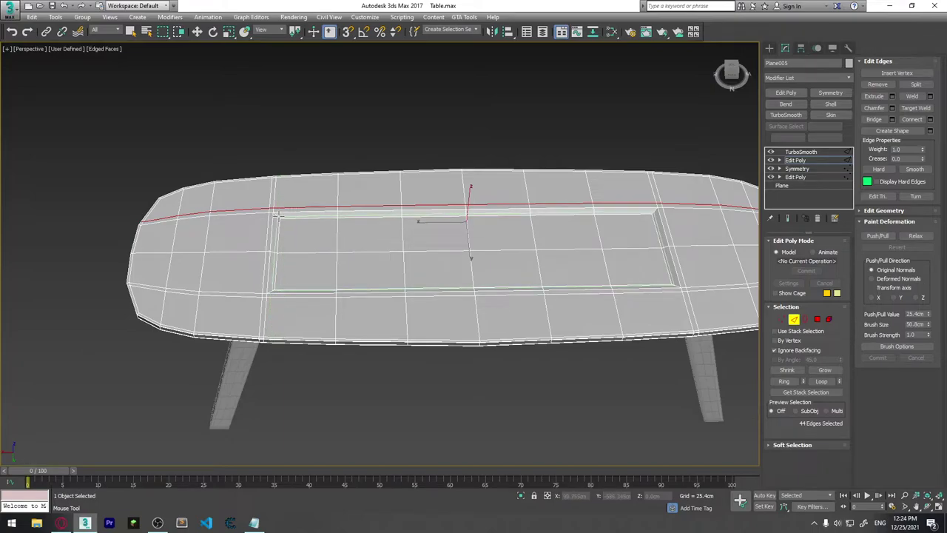
pyautogui.doubleClick(278, 215)
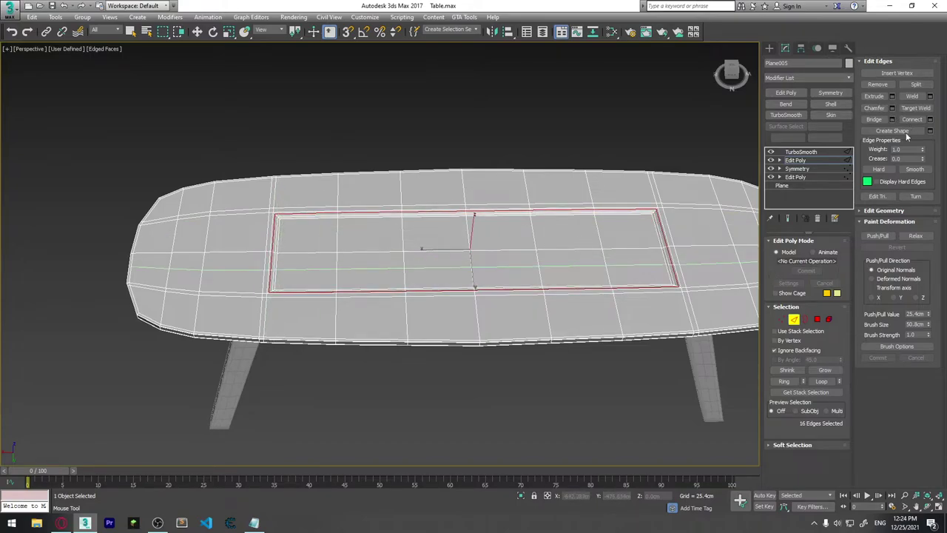
# Preview the table under TurboSmooth and zoom in on the smoothed tabletop edge.
pyautogui.keyDown('alt'); pyautogui.moveTo(562, 311); pyautogui.dragTo(518, 296, button='middle'); pyautogui.keyUp('alt')
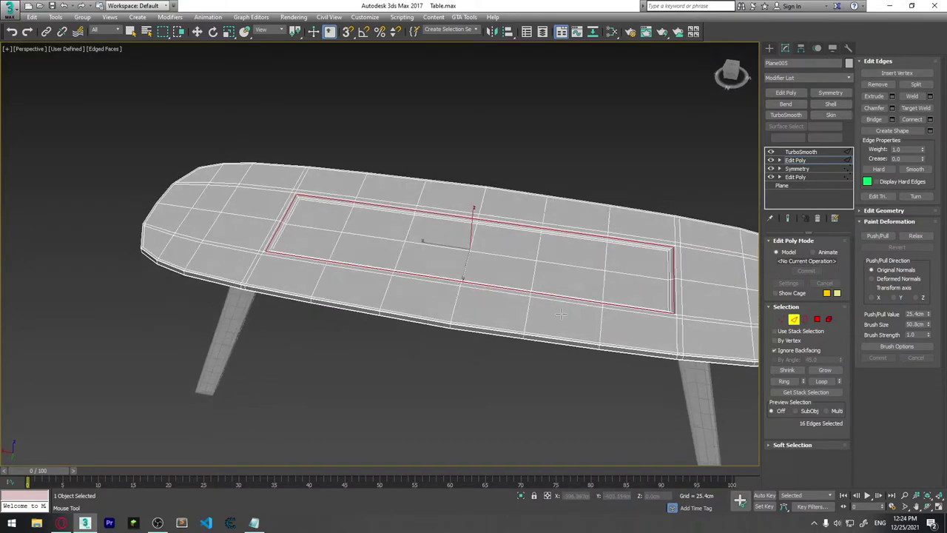
pyautogui.click(799, 152)
pyautogui.click(485, 128)
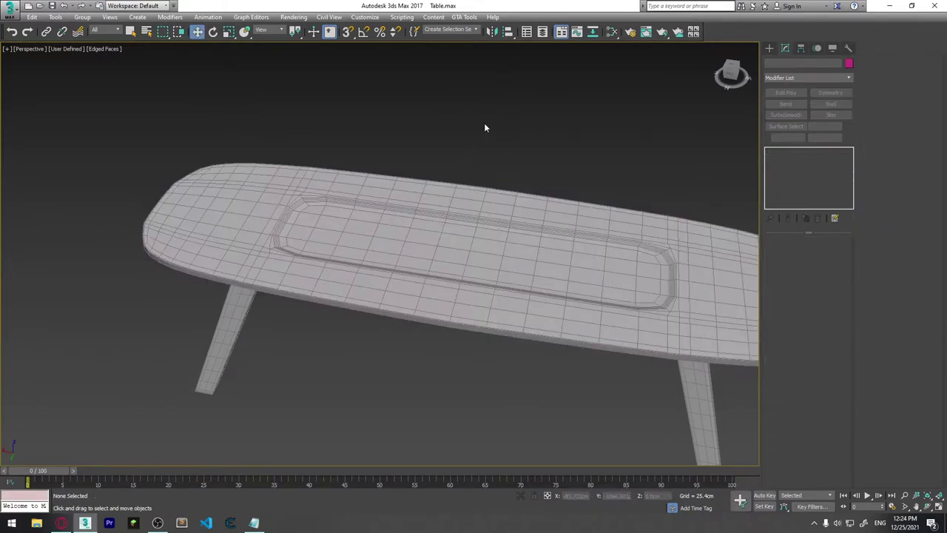
pyautogui.moveTo(484, 128)
pyautogui.keyDown('alt'); pyautogui.mouseDown(button='middle')
pyautogui.moveTo(391, 207)
pyautogui.moveTo(402, 227)
pyautogui.mouseUp(button='middle'); pyautogui.keyUp('alt')
pyautogui.scroll(5, 318, 222)
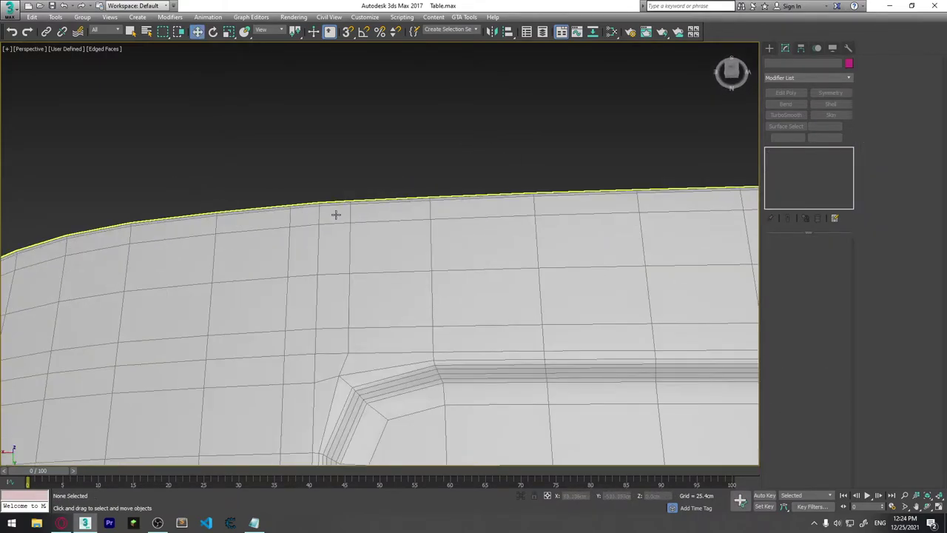
pyautogui.keyDown('alt'); pyautogui.moveTo(335, 215); pyautogui.dragTo(338, 222, button='middle'); pyautogui.keyUp('alt')
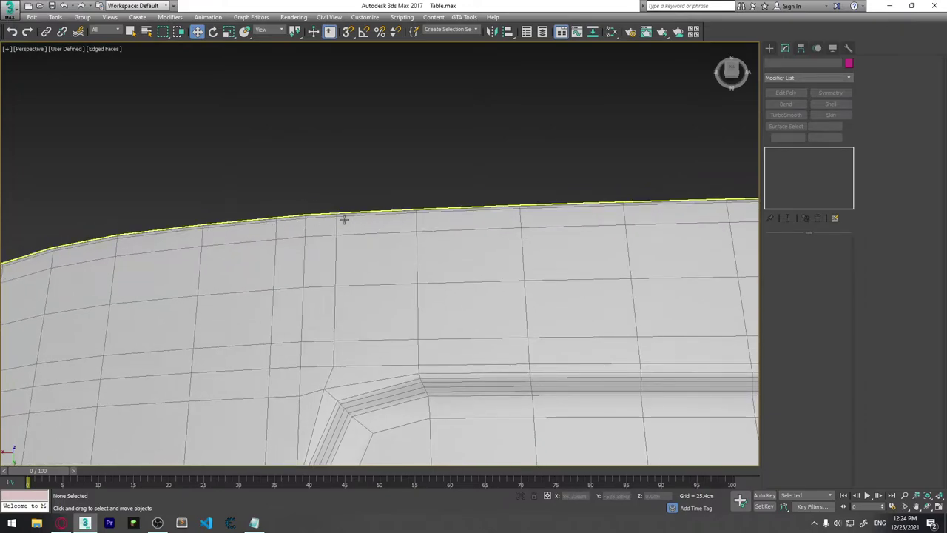
pyautogui.keyDown('alt'); pyautogui.moveTo(313, 216); pyautogui.dragTo(332, 302, button='middle'); pyautogui.keyUp('alt')
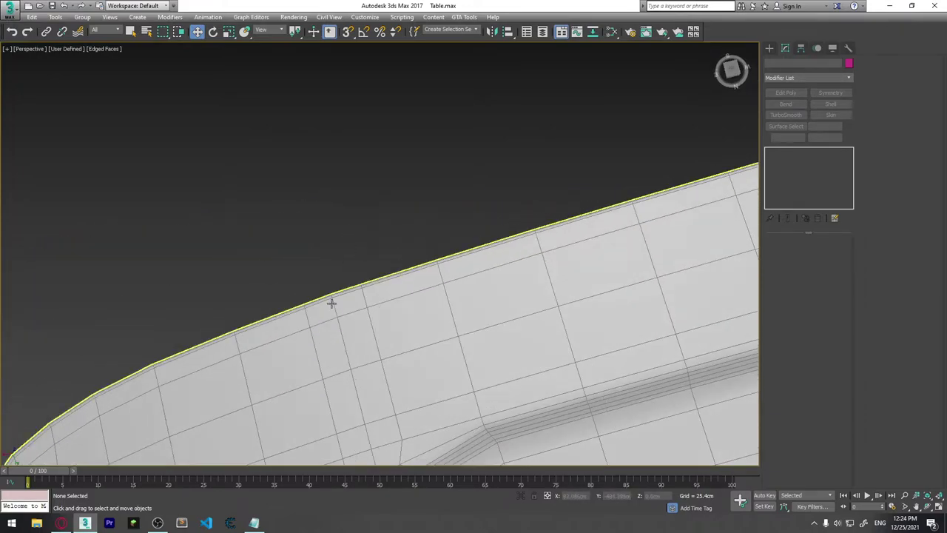
pyautogui.scroll(3, 332, 298)
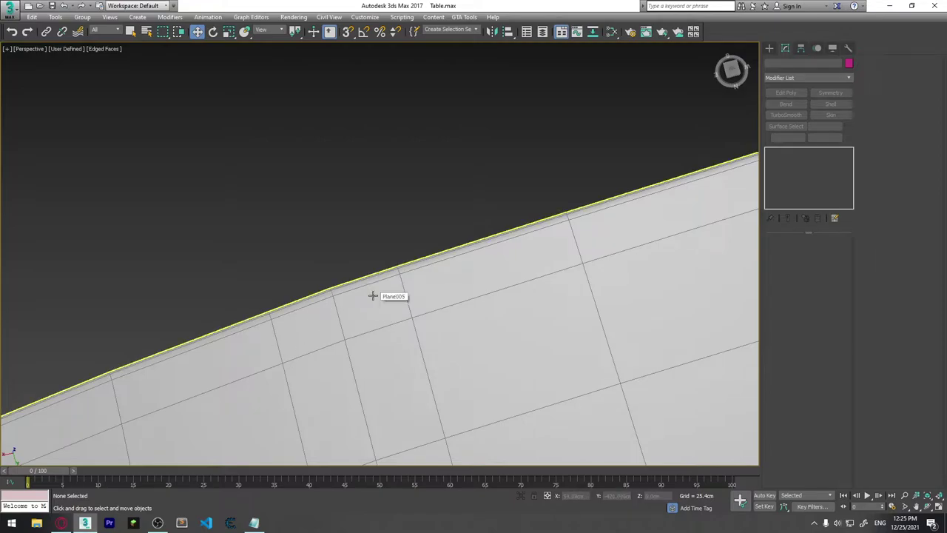
# Inspect the tabletop's rounded corner and end with its leg, then reselect the tabletop.
pyautogui.scroll(-3, 373, 296)
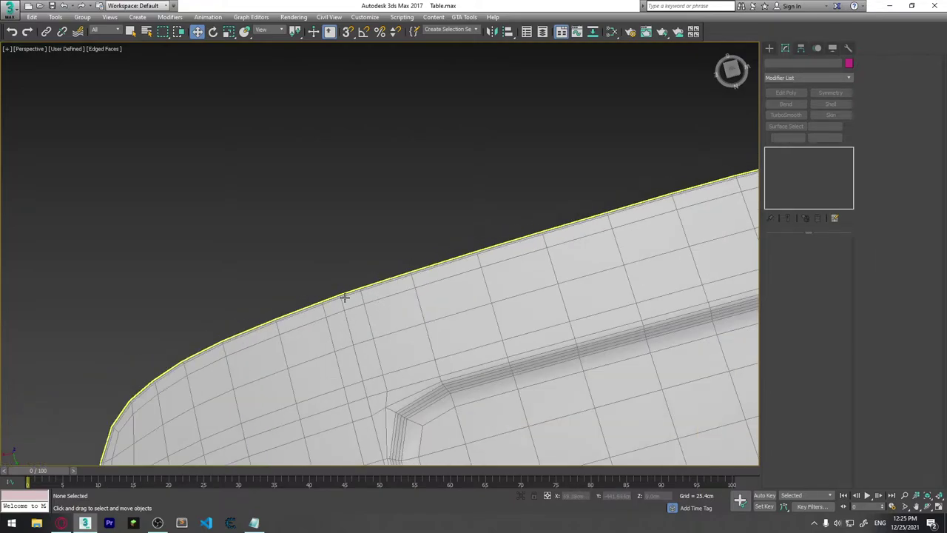
pyautogui.moveTo(344, 298)
pyautogui.keyDown('alt'); pyautogui.mouseDown(button='middle')
pyautogui.moveTo(469, 106)
pyautogui.moveTo(285, 304)
pyautogui.moveTo(289, 171)
pyautogui.mouseUp(button='middle'); pyautogui.keyUp('alt')
pyautogui.scroll(3, 285, 304)
pyautogui.scroll(-2, 273, 184)
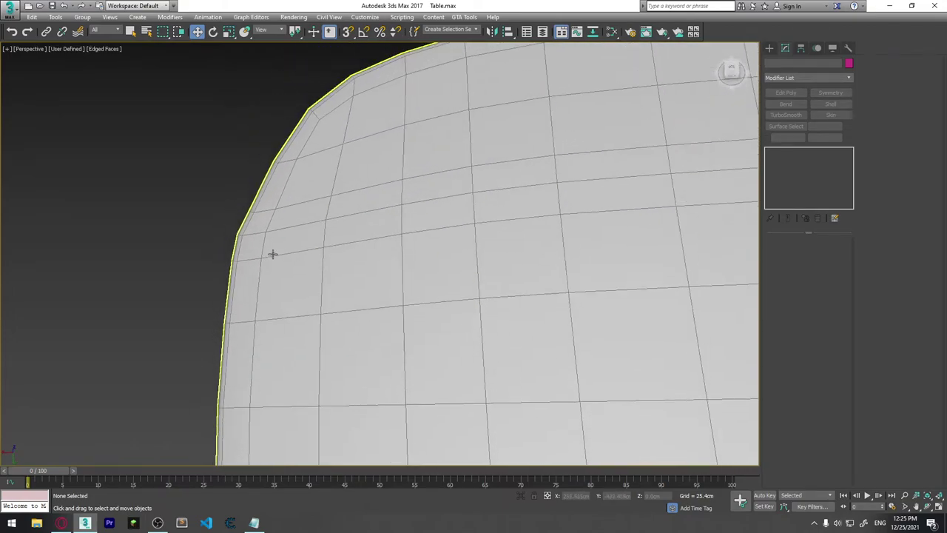
pyautogui.scroll(-1, 332, 249)
pyautogui.scroll(-2, 376, 260)
pyautogui.keyDown('alt'); pyautogui.moveTo(375, 260); pyautogui.dragTo(477, 294, button='middle'); pyautogui.keyUp('alt')
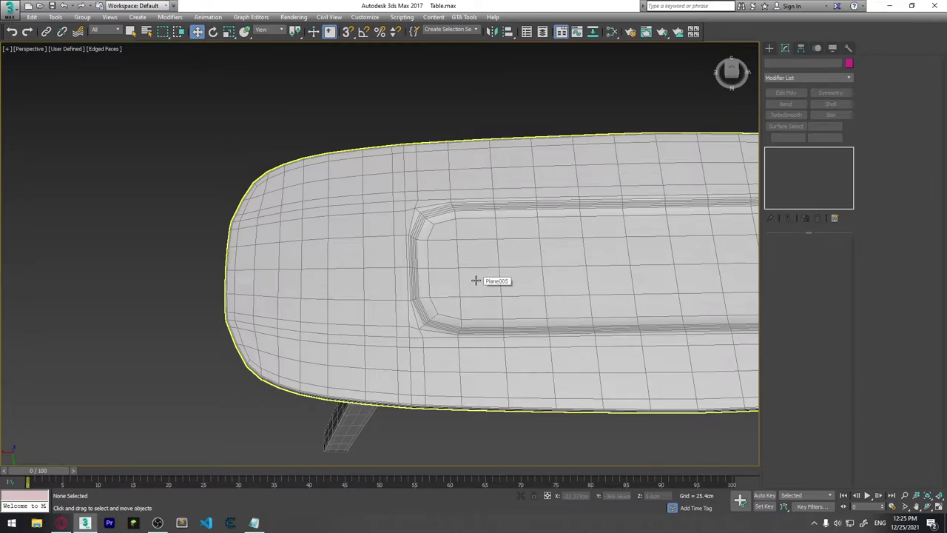
pyautogui.click(475, 280)
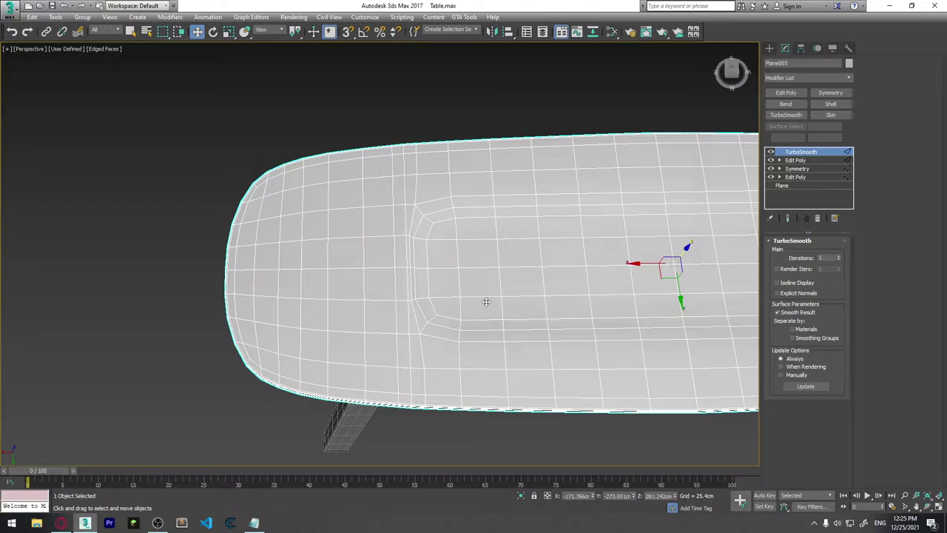
# Return to the unsmoothed Edit Poly level at Polygon selection, viewing the table from the front.
pyautogui.scroll(-3, 485, 301)
pyautogui.scroll(-3, 471, 298)
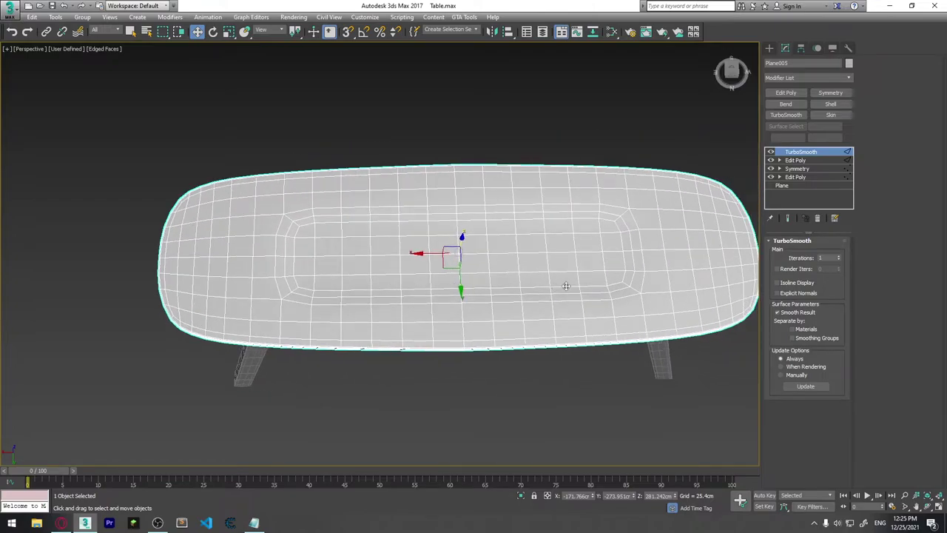
pyautogui.keyDown('alt'); pyautogui.moveTo(567, 286); pyautogui.dragTo(601, 253, button='middle'); pyautogui.keyUp('alt')
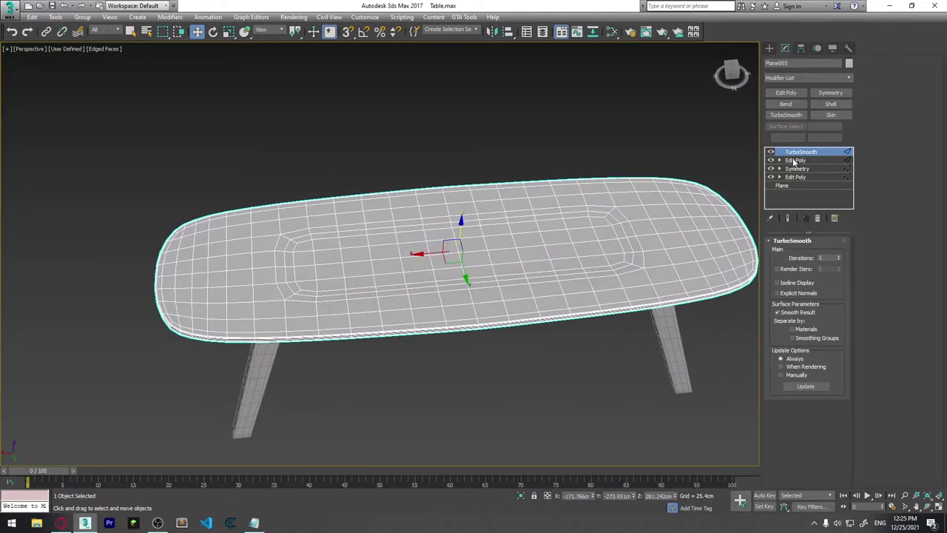
pyautogui.click(794, 160)
pyautogui.moveTo(670, 250)
pyautogui.keyDown('alt'); pyautogui.mouseDown(button='middle')
pyautogui.moveTo(610, 241)
pyautogui.moveTo(457, 284)
pyautogui.mouseUp(button='middle'); pyautogui.keyUp('alt')
pyautogui.press('4')
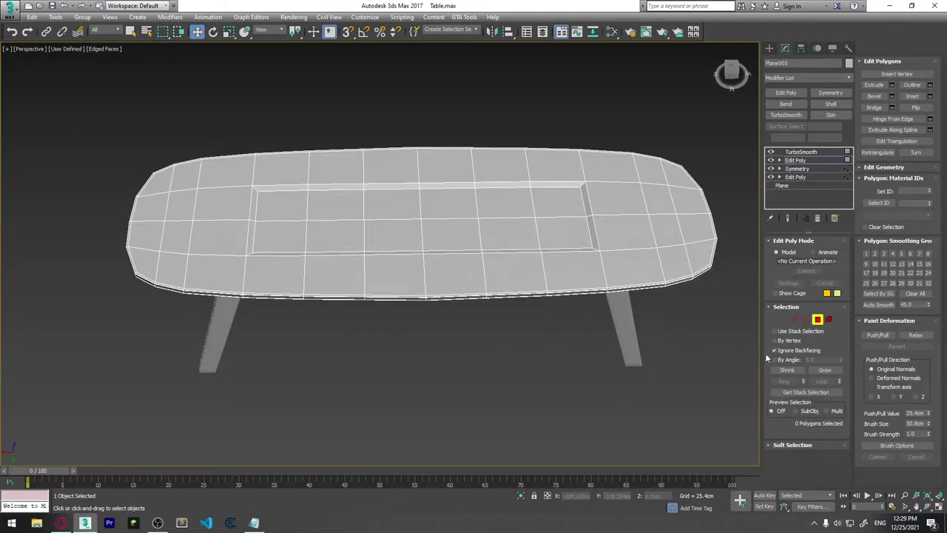
# Add SwiftLoop edge loops at both recess ends and along the tabletop front.
pyautogui.hotkey('alt', 'c')
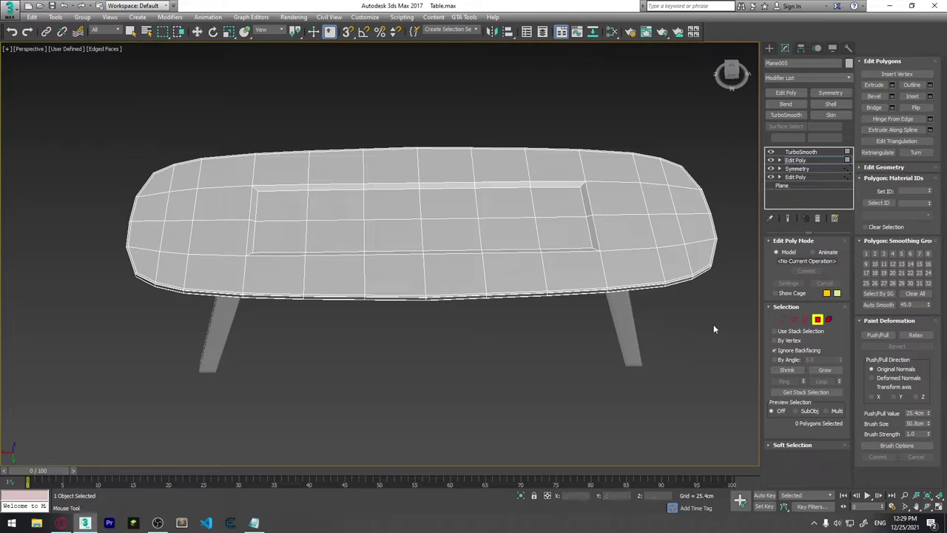
pyautogui.click(248, 185)
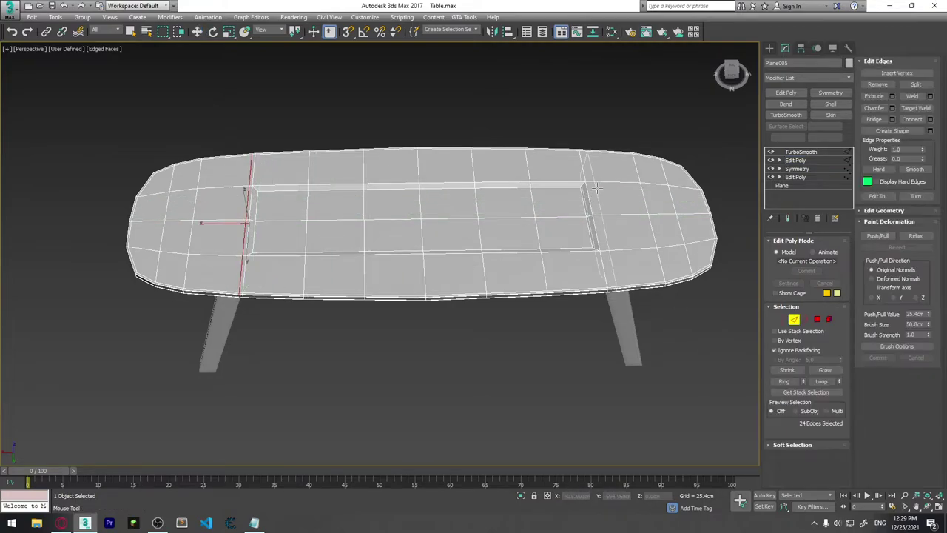
pyautogui.click(587, 178)
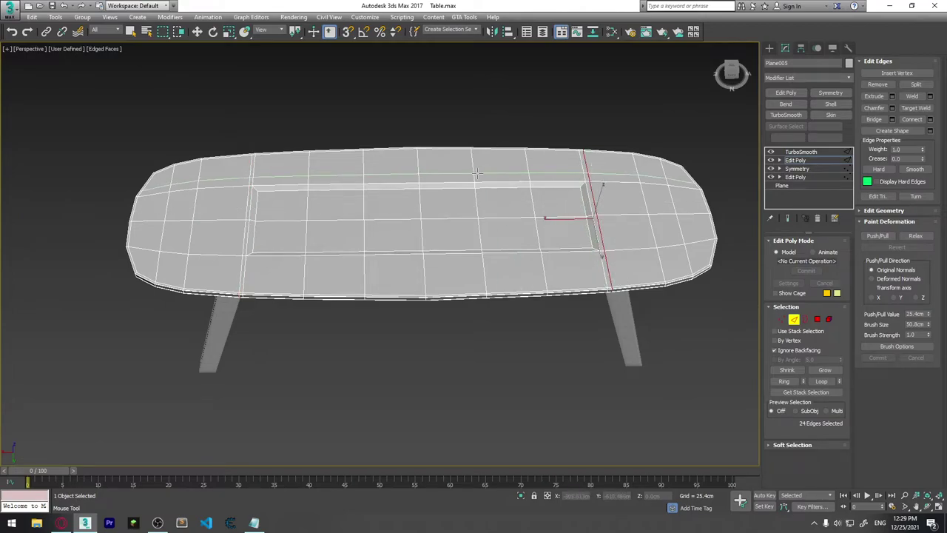
pyautogui.click(485, 257)
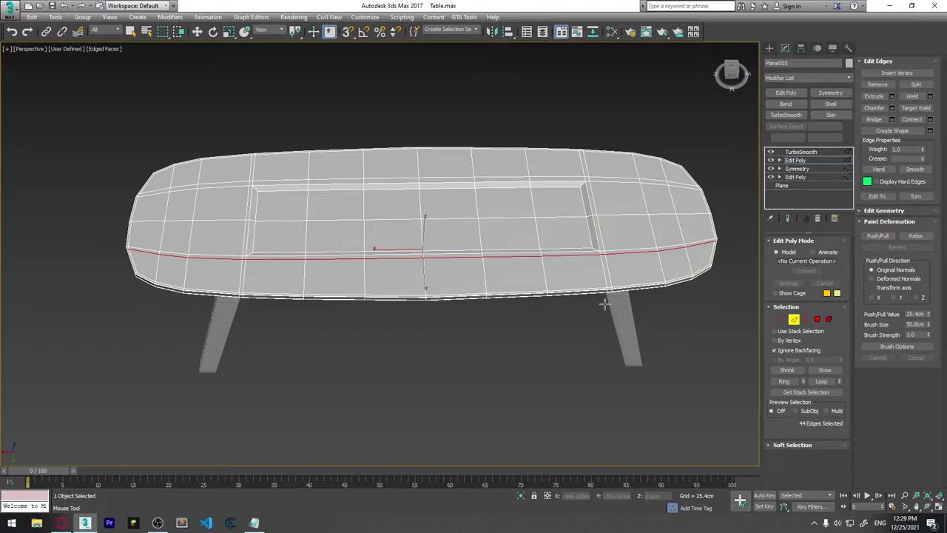
# Check the smoothed right-end corner under TurboSmooth, then add a loop around the recess's inner rim.
pyautogui.scroll(2, 580, 348)
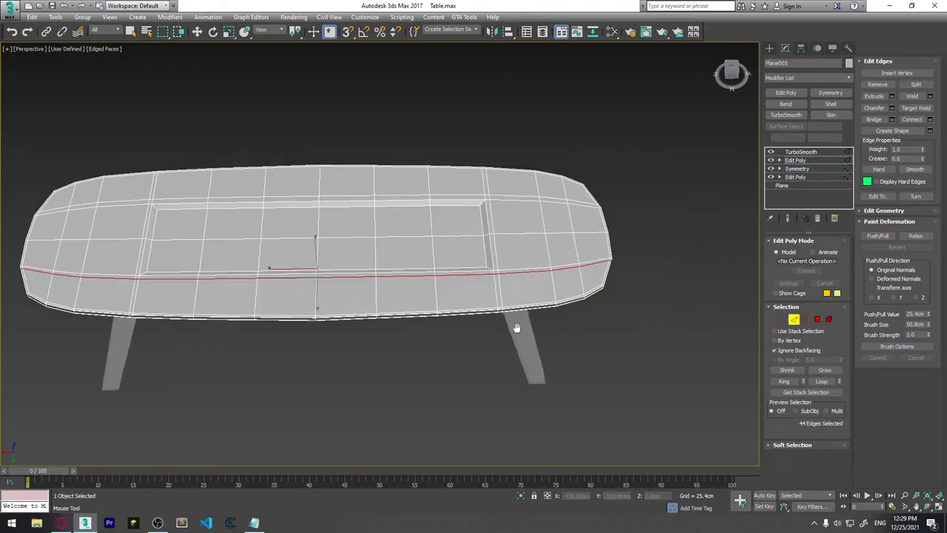
pyautogui.scroll(4, 513, 323)
pyautogui.moveTo(537, 291)
pyautogui.mouseDown(button='middle')
pyautogui.moveTo(503, 321)
pyautogui.moveTo(467, 317)
pyautogui.mouseUp(button='middle')
pyautogui.click(809, 152)
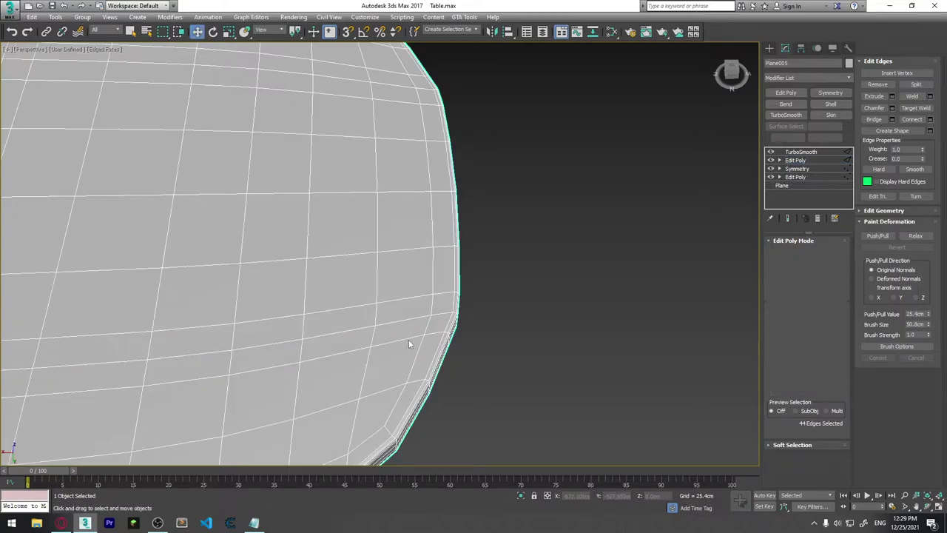
pyautogui.press('z')
pyautogui.click(795, 160)
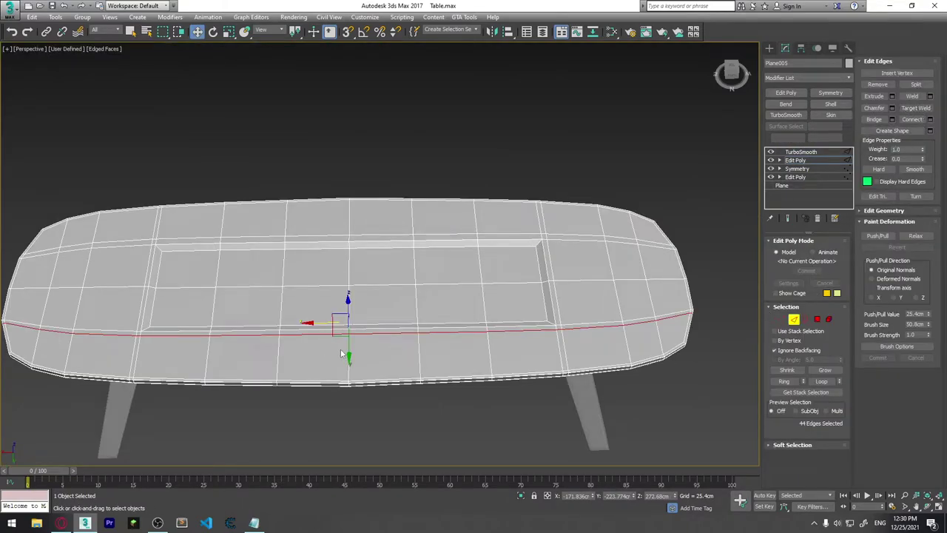
pyautogui.hotkey('alt', 'shift', 's')
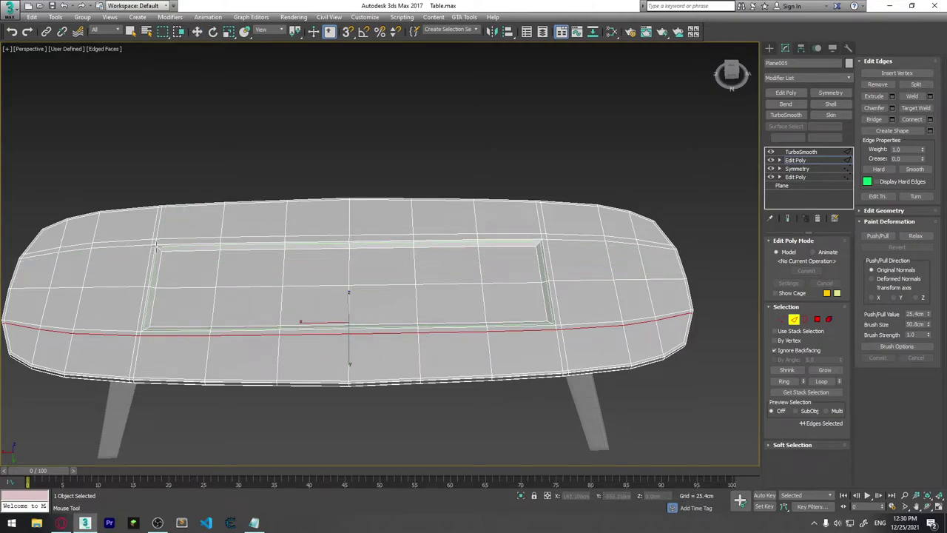
pyautogui.click(152, 285)
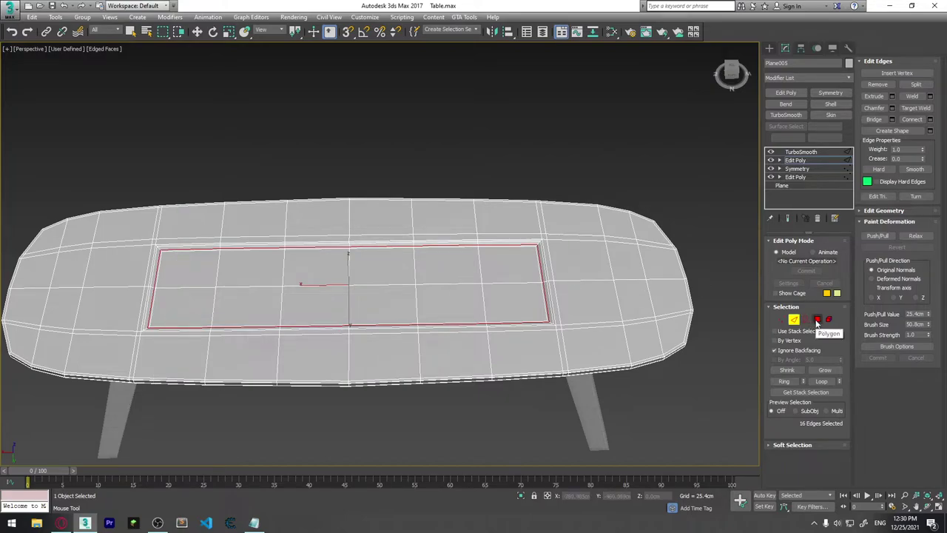
# Switch between sub-object levels and undo an accidental edge loop selection.
pyautogui.click(817, 319)
pyautogui.press('4')
pyautogui.press('2')
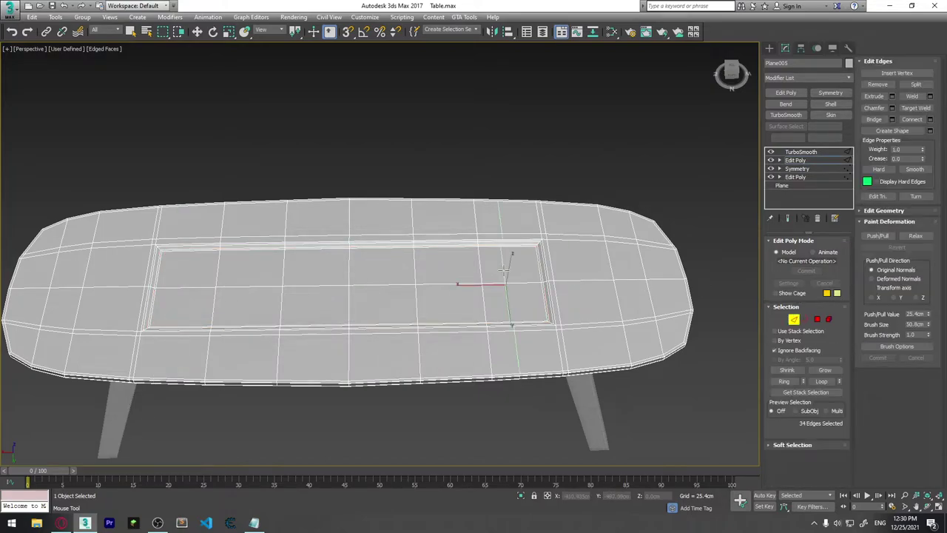
pyautogui.doubleClick(506, 270)
pyautogui.hotkey('ctrl', 'z')
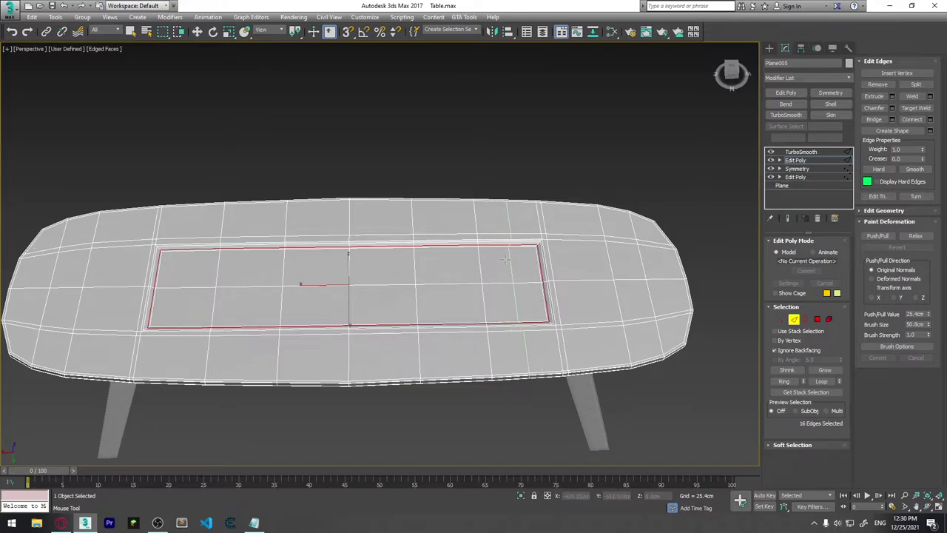
pyautogui.press('w')
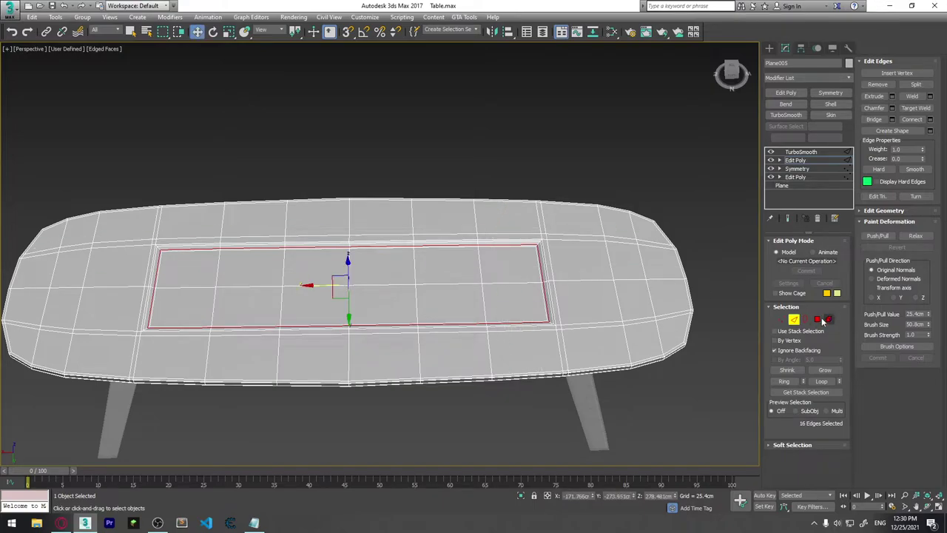
# Select all twelve recessed panel polygons, top and bottom rows, at Polygon level.
pyautogui.click(817, 318)
pyautogui.click(491, 264)
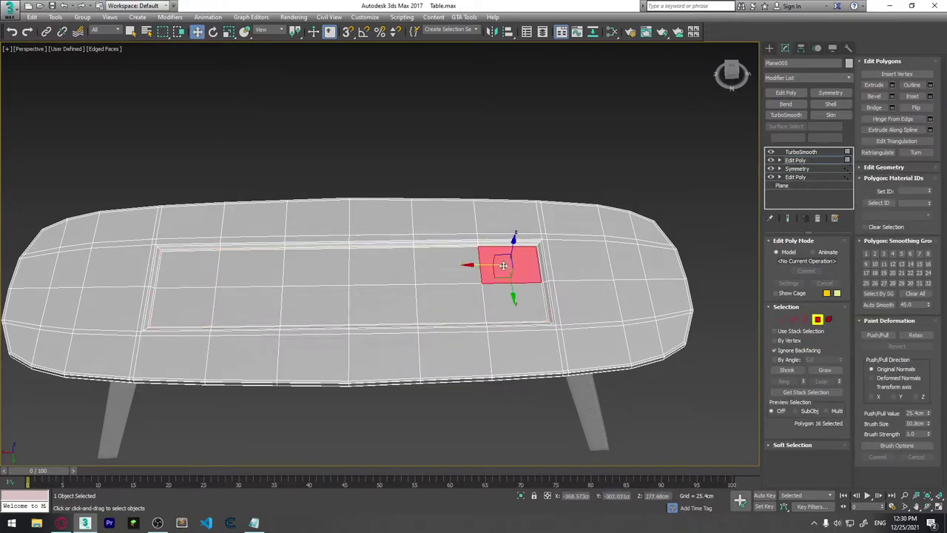
pyautogui.keyDown('ctrl'); pyautogui.click(450, 268); pyautogui.keyUp('ctrl')
pyautogui.keyDown('ctrl'); pyautogui.click(381, 267); pyautogui.keyUp('ctrl')
pyautogui.keyDown('ctrl'); pyautogui.click(327, 266); pyautogui.keyUp('ctrl')
pyautogui.keyDown('ctrl'); pyautogui.click(246, 270); pyautogui.keyUp('ctrl')
pyautogui.keyDown('ctrl'); pyautogui.click(186, 269); pyautogui.keyUp('ctrl')
pyautogui.keyDown('ctrl'); pyautogui.click(205, 306); pyautogui.keyUp('ctrl')
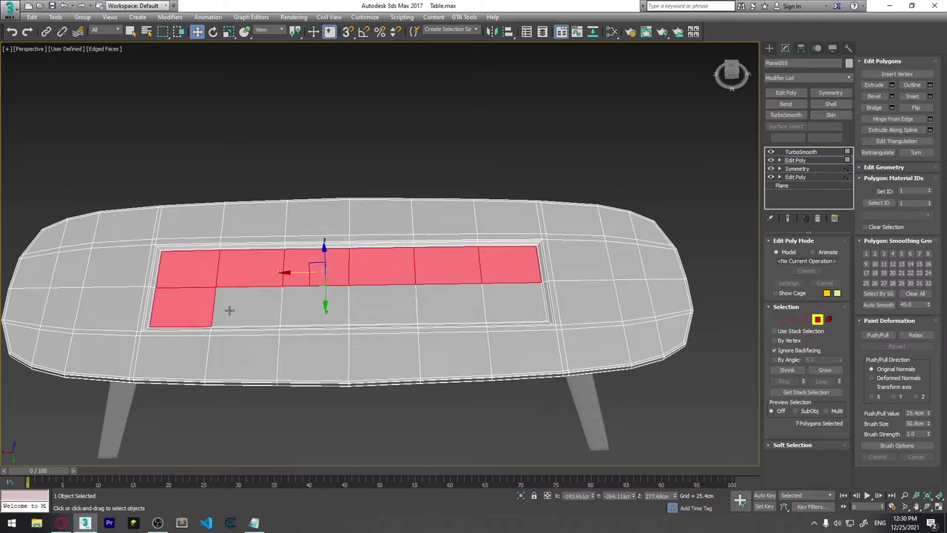
pyautogui.keyDown('ctrl'); pyautogui.click(241, 310); pyautogui.keyUp('ctrl')
pyautogui.keyDown('ctrl'); pyautogui.click(331, 309); pyautogui.keyUp('ctrl')
pyautogui.keyDown('ctrl'); pyautogui.click(386, 307); pyautogui.keyUp('ctrl')
pyautogui.keyDown('ctrl'); pyautogui.click(448, 306); pyautogui.keyUp('ctrl')
pyautogui.keyDown('ctrl'); pyautogui.click(510, 304); pyautogui.keyUp('ctrl')
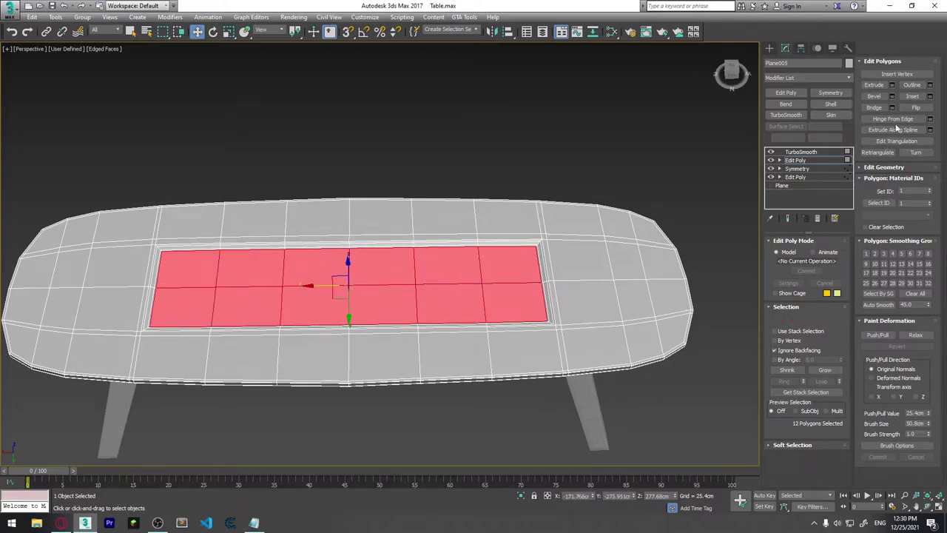
# Inset the selected panel polygons by about 3.85 cm, then deselect them.
pyautogui.click(930, 96)
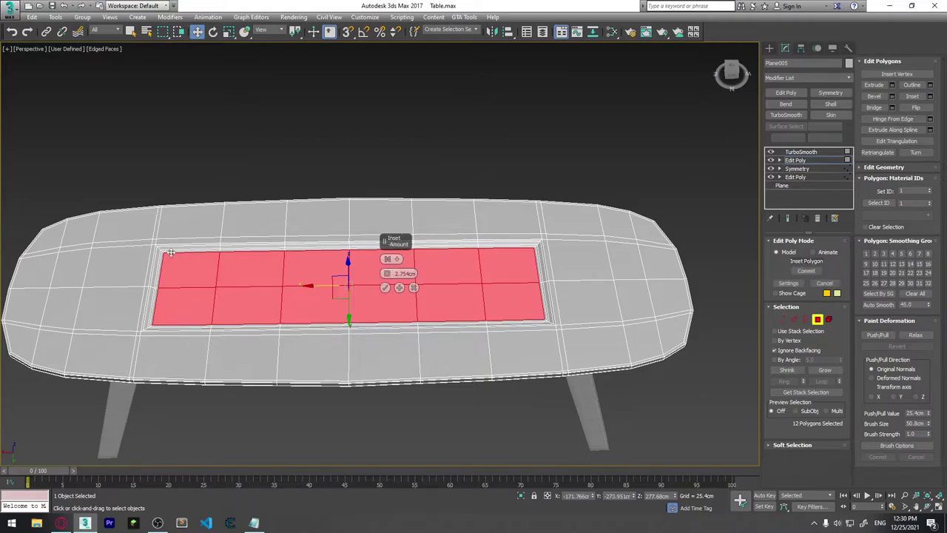
pyautogui.moveTo(386, 273)
pyautogui.mouseDown()
pyautogui.moveTo(389, 257)
pyautogui.moveTo(386, 274)
pyautogui.mouseUp()
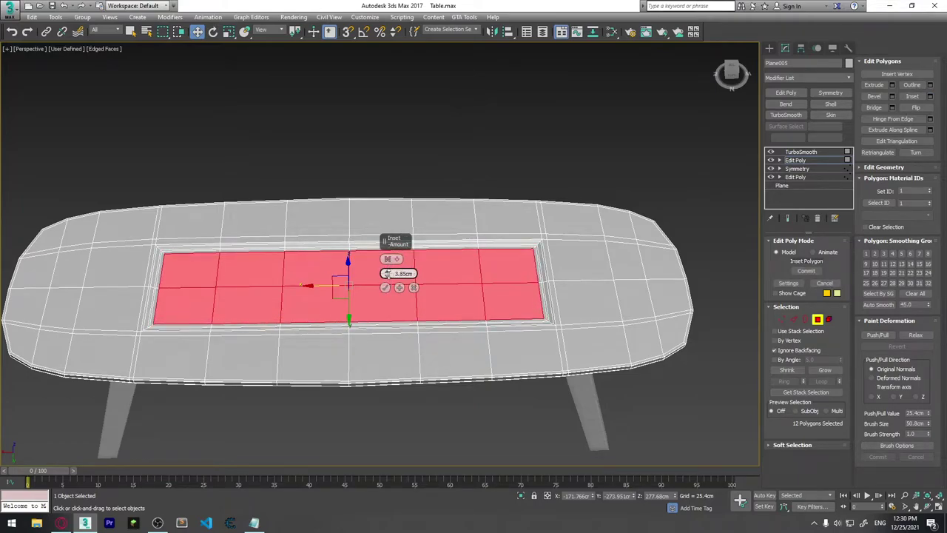
pyautogui.click(384, 287)
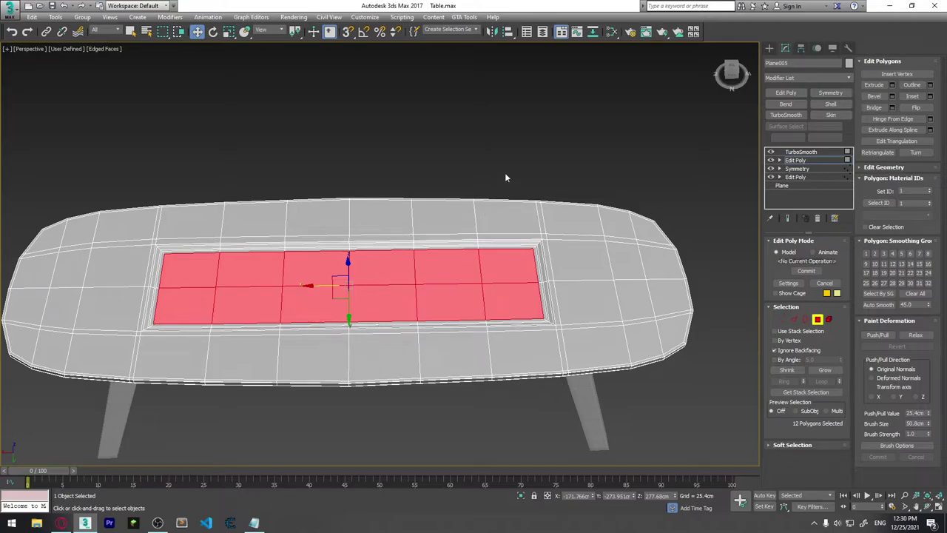
pyautogui.click(504, 172)
pyautogui.scroll(3, 279, 263)
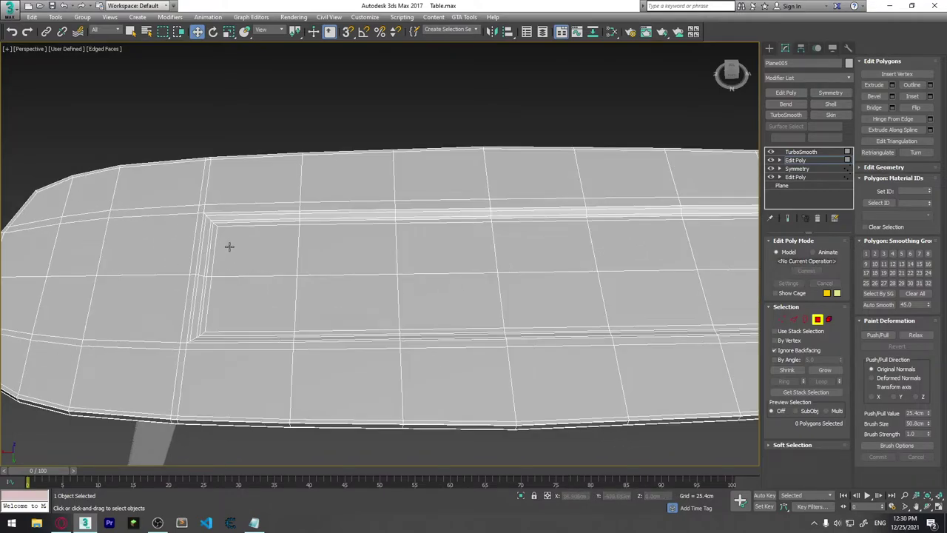
pyautogui.scroll(-2, 273, 303)
pyautogui.scroll(-2, 274, 302)
pyautogui.scroll(2, 367, 321)
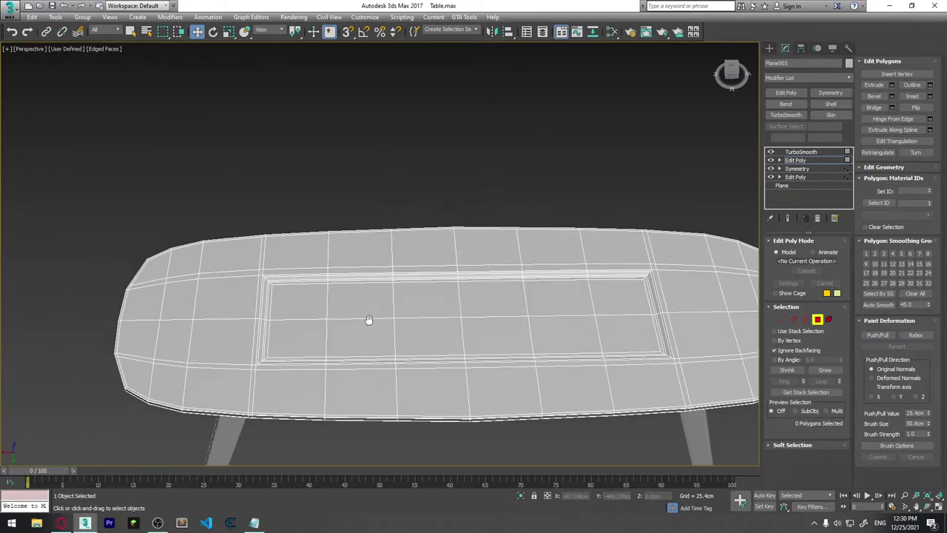
pyautogui.scroll(2, 261, 262)
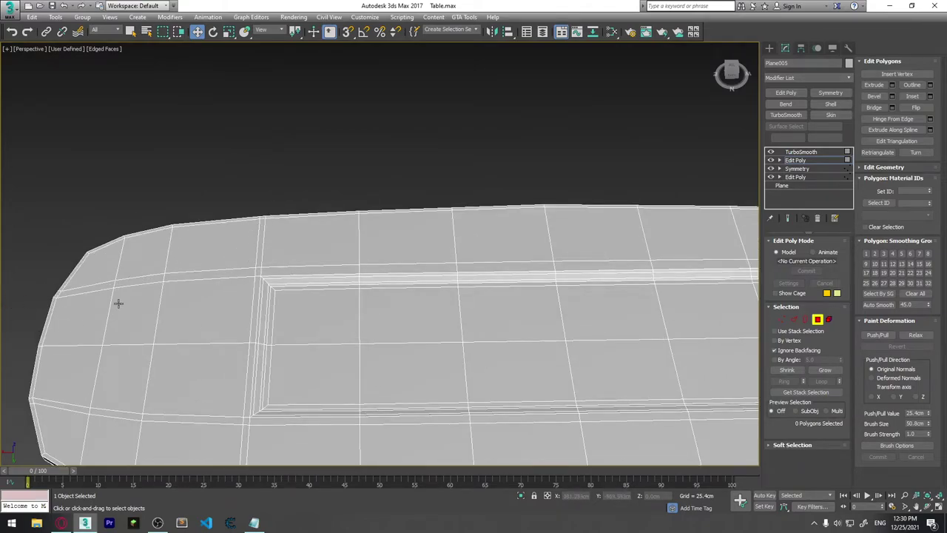
pyautogui.scroll(-3, 506, 298)
pyautogui.scroll(1, 489, 307)
pyautogui.scroll(2, 503, 293)
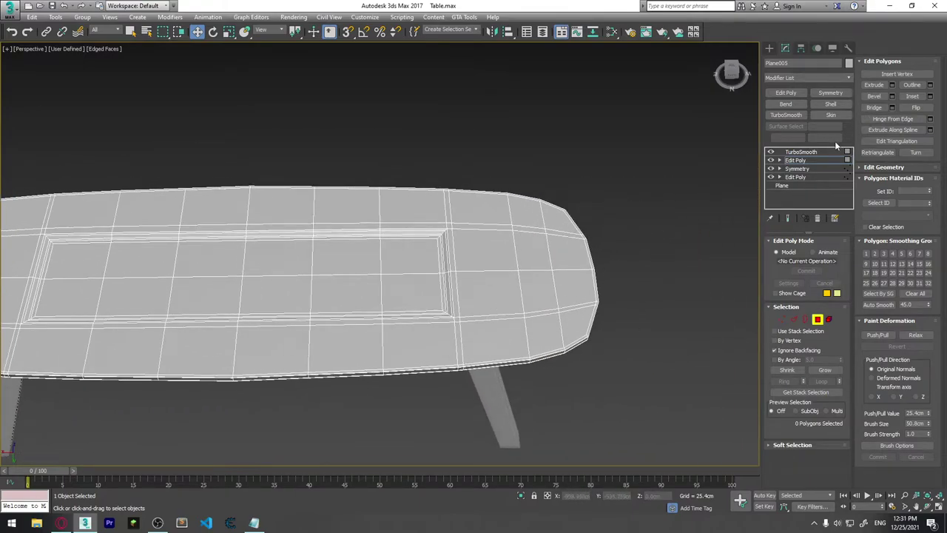
pyautogui.click(803, 152)
pyautogui.click(484, 151)
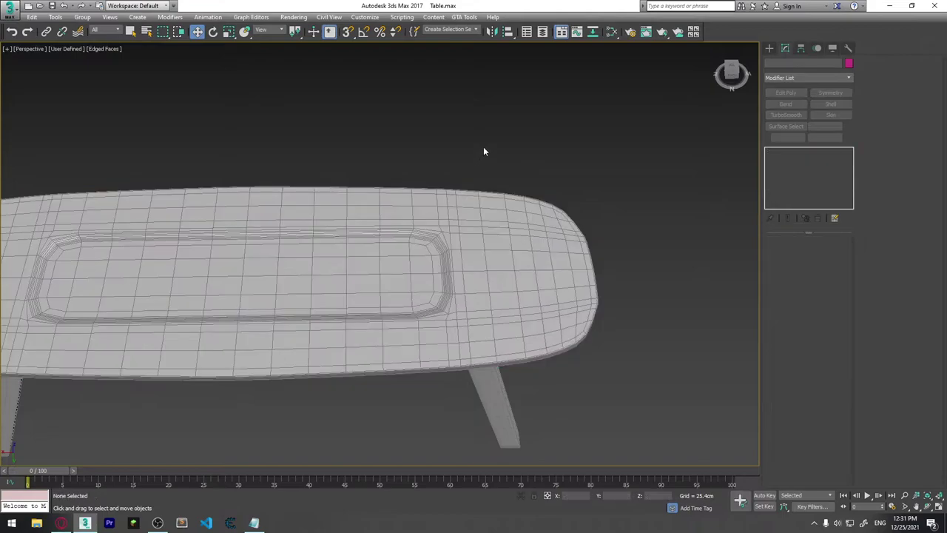
pyautogui.click(483, 207)
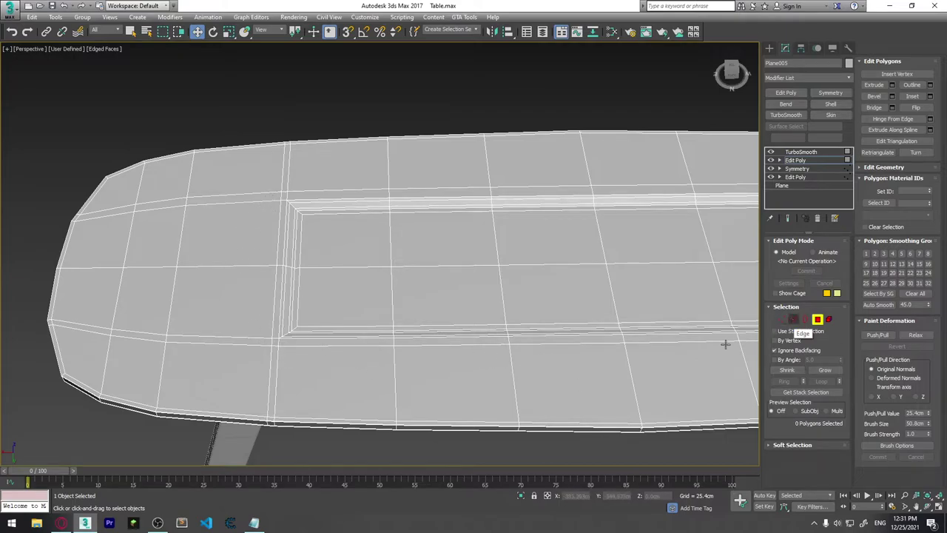
# Target-weld the stray recess-corner vertex onto its neighbouring vertex.
pyautogui.click(782, 319)
pyautogui.click(325, 288)
pyautogui.scroll(2, 323, 260)
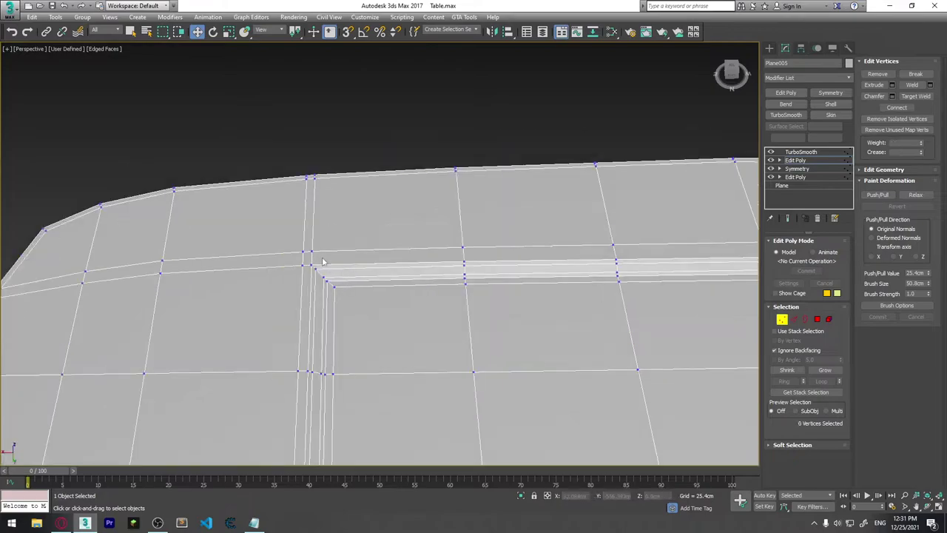
pyautogui.click(310, 252)
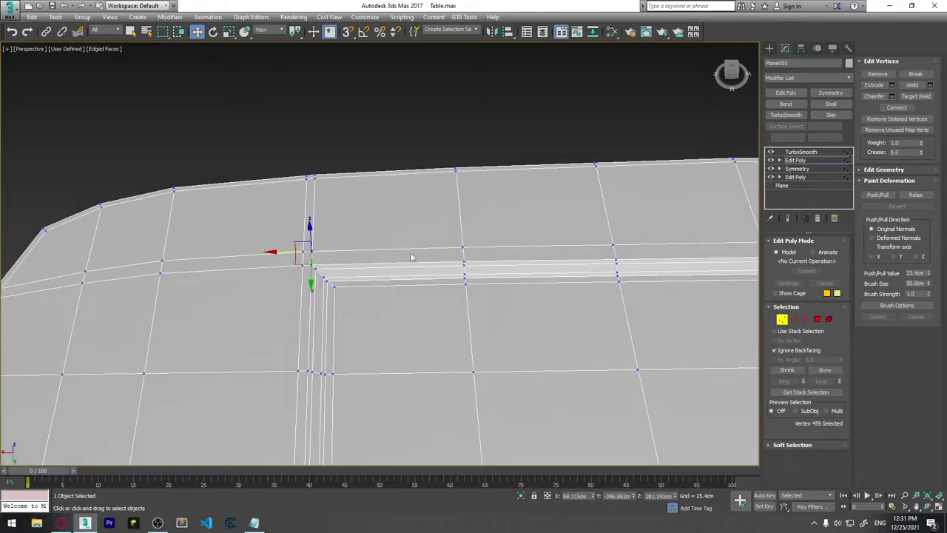
pyautogui.click(915, 96)
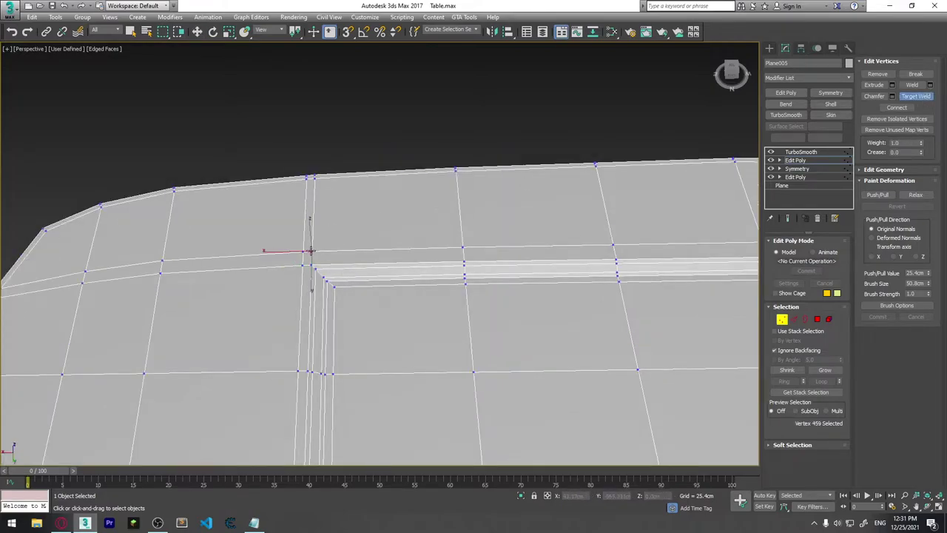
pyautogui.click(303, 252)
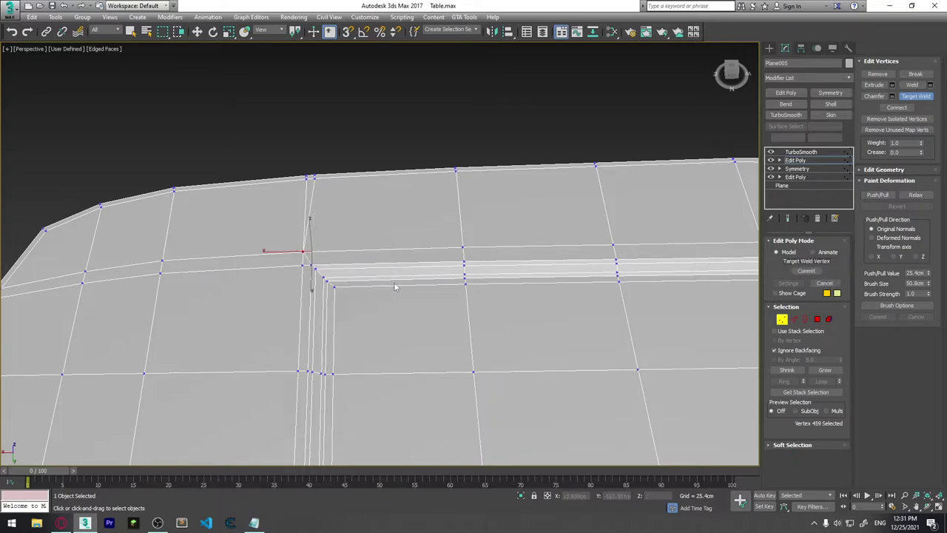
# At Edge level, select the edge loop crossing the rim from that corner.
pyautogui.moveTo(388, 252)
pyautogui.keyDown('alt'); pyautogui.mouseDown(button='middle')
pyautogui.moveTo(444, 184)
pyautogui.moveTo(402, 288)
pyautogui.moveTo(375, 323)
pyautogui.mouseUp(button='middle'); pyautogui.keyUp('alt')
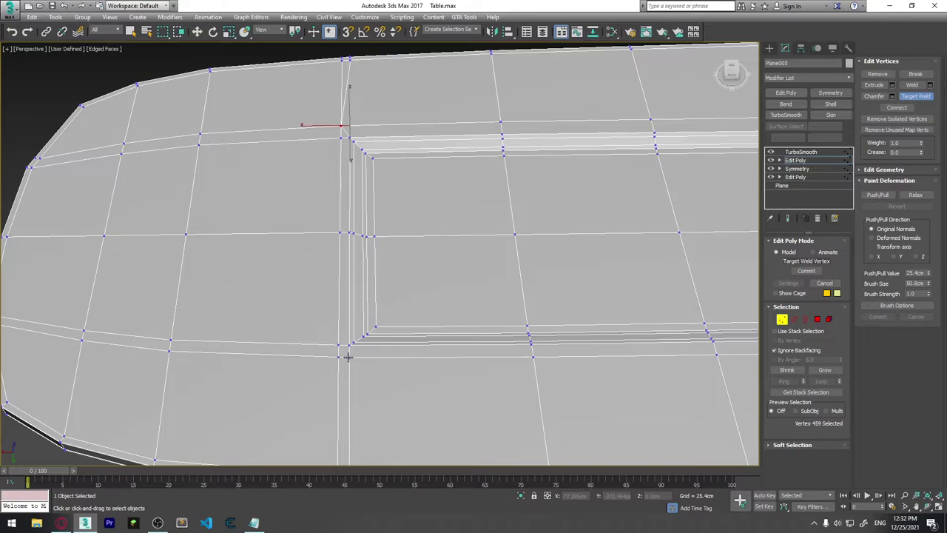
pyautogui.scroll(-2, 337, 358)
pyautogui.moveTo(337, 358)
pyautogui.keyDown('alt'); pyautogui.mouseDown(button='middle')
pyautogui.moveTo(290, 366)
pyautogui.moveTo(241, 327)
pyautogui.moveTo(286, 274)
pyautogui.mouseUp(button='middle'); pyautogui.keyUp('alt')
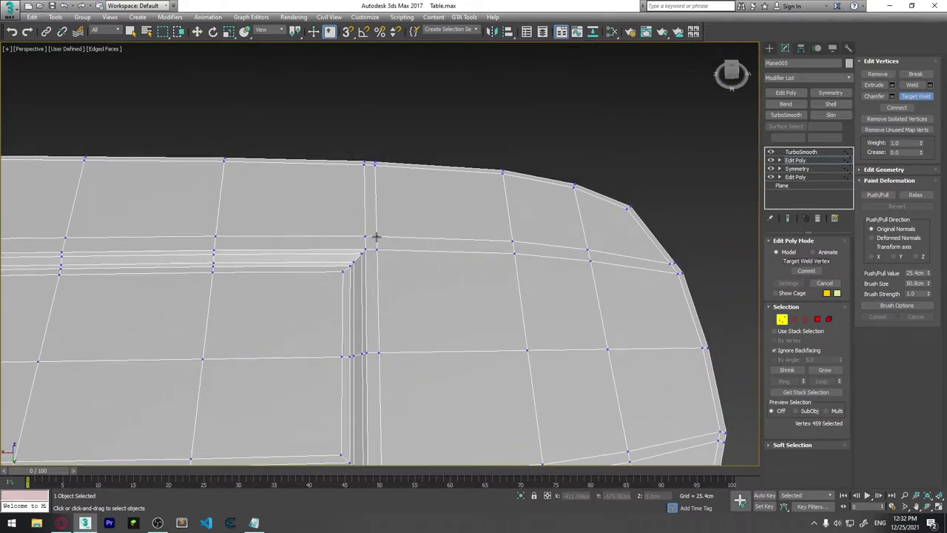
pyautogui.moveTo(376, 237)
pyautogui.keyDown('alt'); pyautogui.mouseDown(button='middle')
pyautogui.moveTo(417, 225)
pyautogui.moveTo(431, 268)
pyautogui.moveTo(634, 287)
pyautogui.moveTo(329, 353)
pyautogui.moveTo(362, 353)
pyautogui.moveTo(370, 383)
pyautogui.moveTo(383, 288)
pyautogui.moveTo(372, 253)
pyautogui.mouseUp(button='middle'); pyautogui.keyUp('alt')
pyautogui.press('w')
pyautogui.press('2')
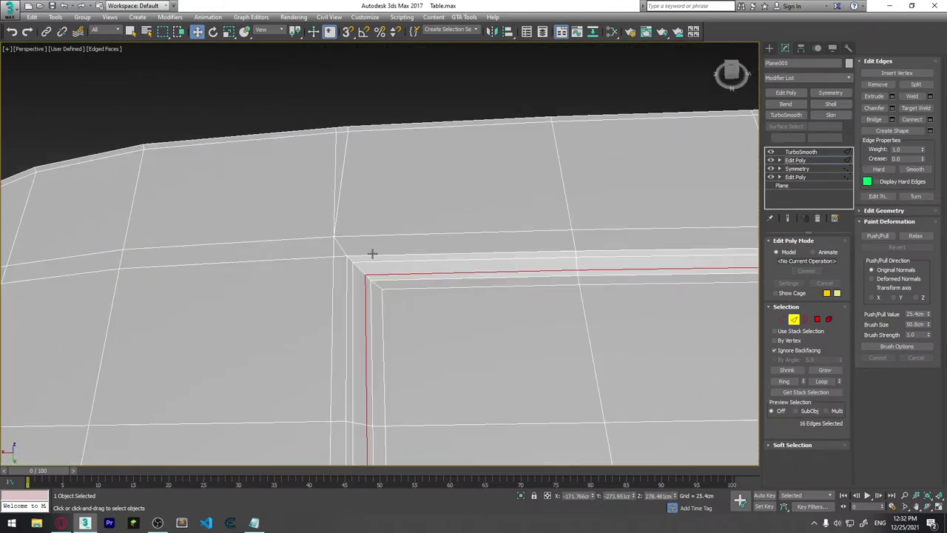
pyautogui.doubleClick(340, 197)
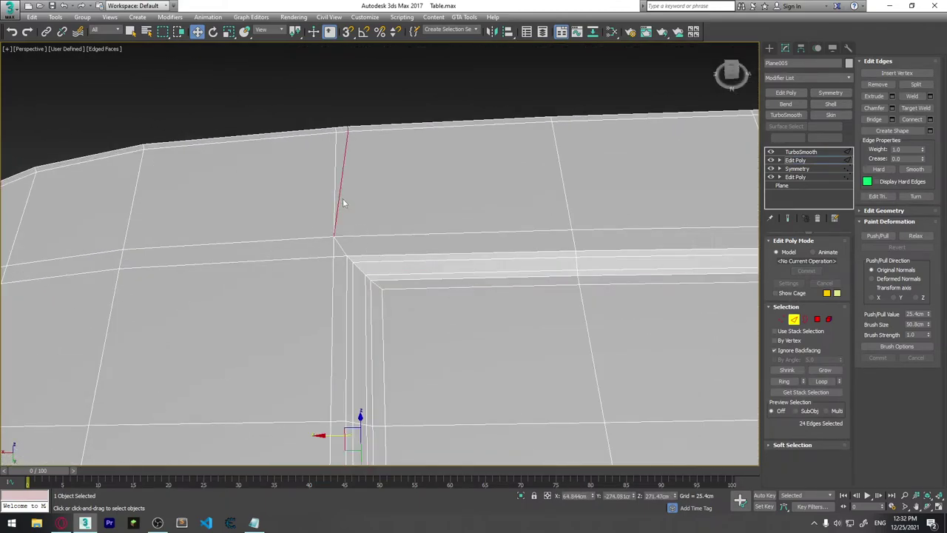
pyautogui.keyDown('alt'); pyautogui.moveTo(386, 363); pyautogui.dragTo(376, 296, button='middle'); pyautogui.keyUp('alt')
pyautogui.moveTo(355, 400); pyautogui.dragTo(348, 255, button='middle')
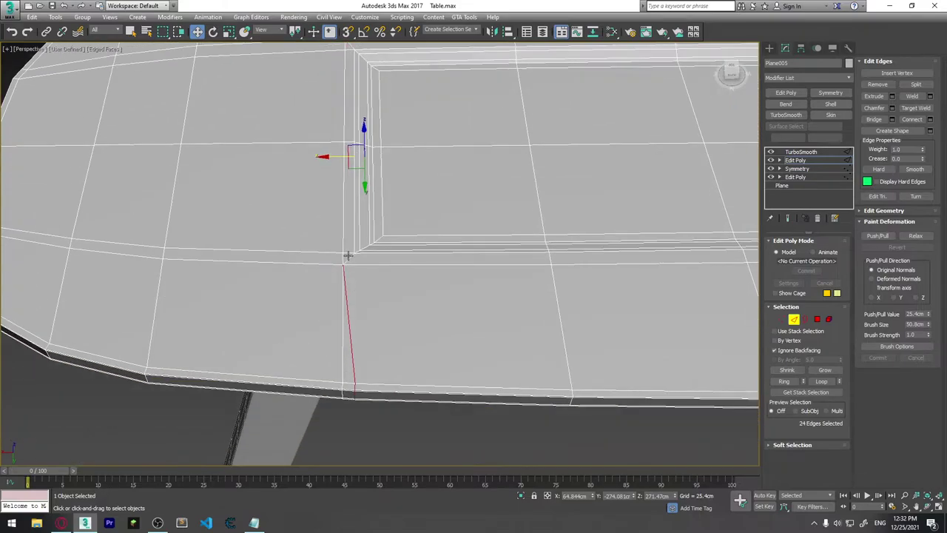
pyautogui.moveTo(395, 148)
pyautogui.keyDown('alt'); pyautogui.mouseDown(button='middle')
pyautogui.moveTo(377, 323)
pyautogui.moveTo(379, 274)
pyautogui.mouseUp(button='middle'); pyautogui.keyUp('alt')
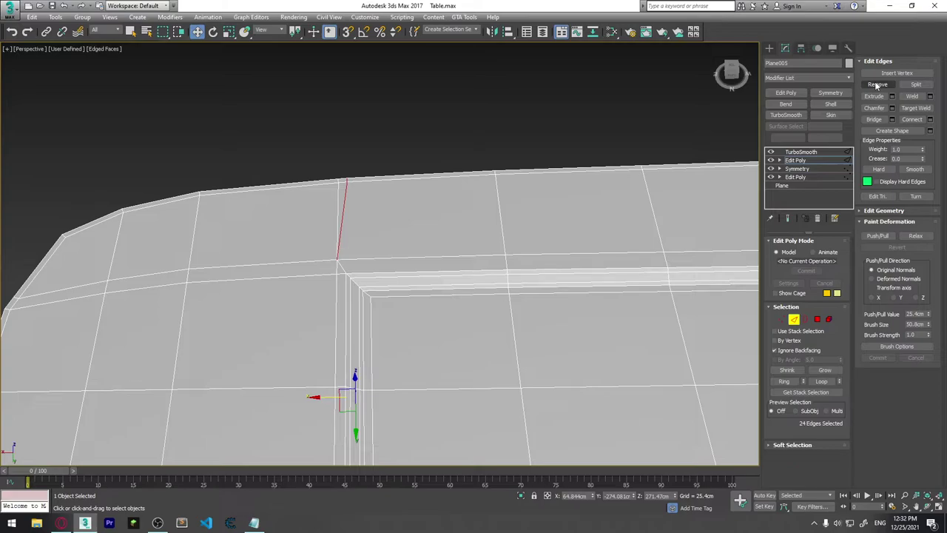
# Remove the 24 selected edges from the table top.
pyautogui.click(877, 86)
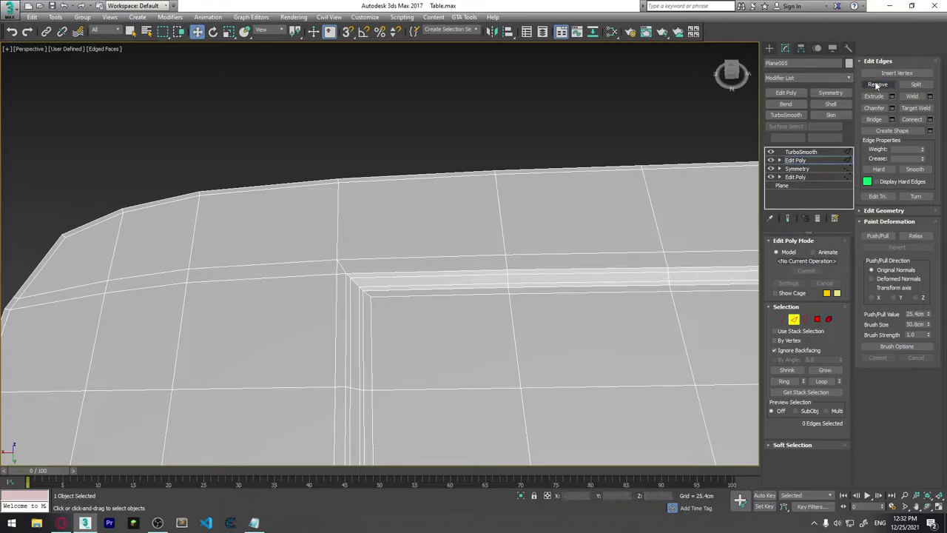
pyautogui.keyDown('alt'); pyautogui.moveTo(412, 299); pyautogui.dragTo(394, 248, button='middle'); pyautogui.keyUp('alt')
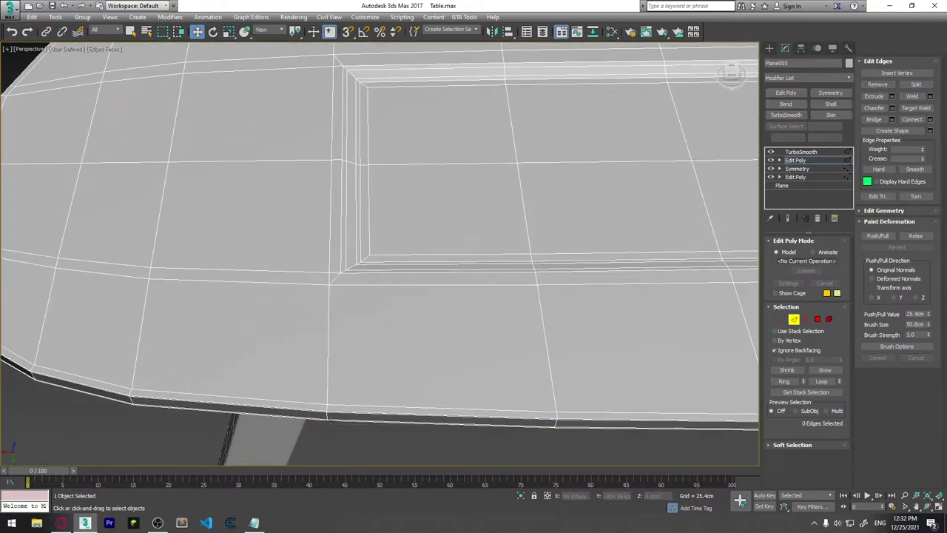
pyautogui.moveTo(330, 421)
pyautogui.keyDown('alt'); pyautogui.mouseDown(button='middle')
pyautogui.moveTo(349, 324)
pyautogui.moveTo(387, 274)
pyautogui.mouseUp(button='middle'); pyautogui.keyUp('alt')
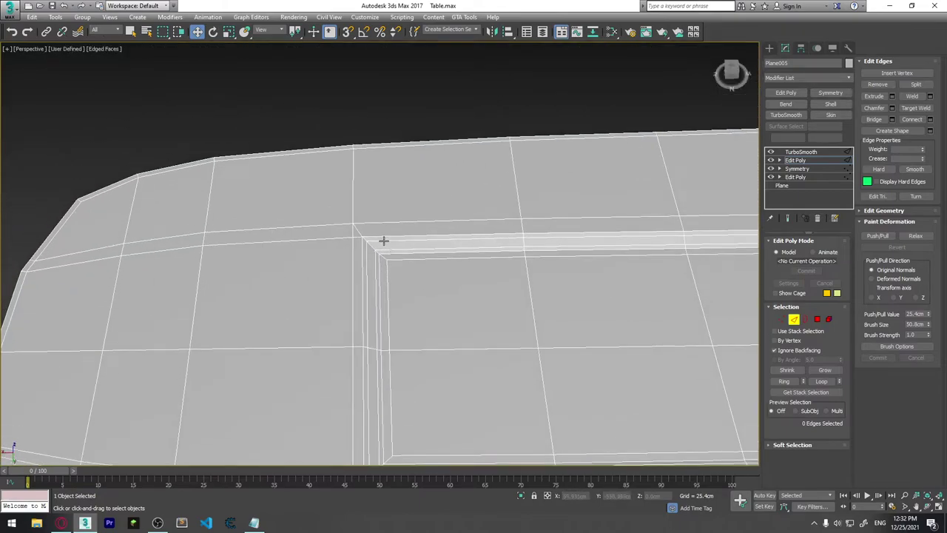
pyautogui.keyDown('alt'); pyautogui.moveTo(384, 241); pyautogui.dragTo(333, 264, button='middle'); pyautogui.keyUp('alt')
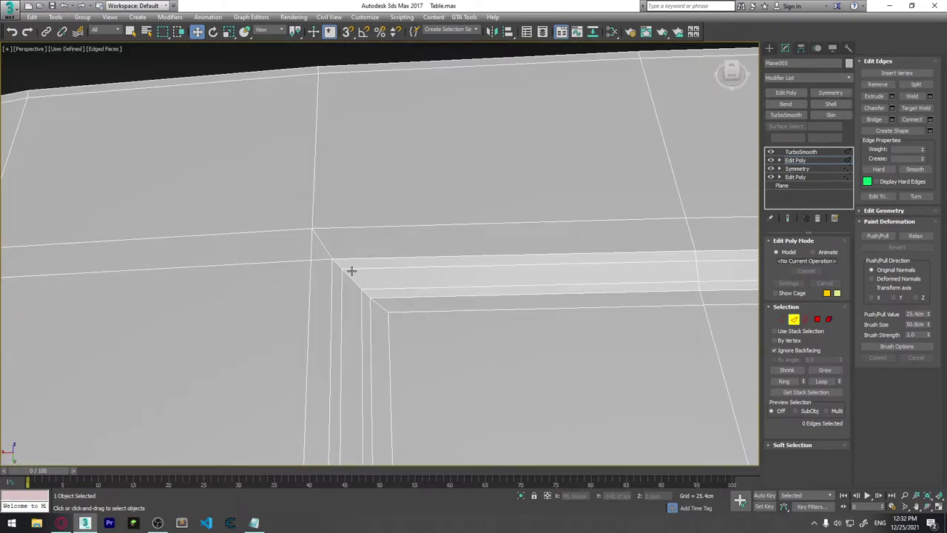
pyautogui.keyDown('alt'); pyautogui.moveTo(320, 261); pyautogui.dragTo(359, 265, button='middle'); pyautogui.keyUp('alt')
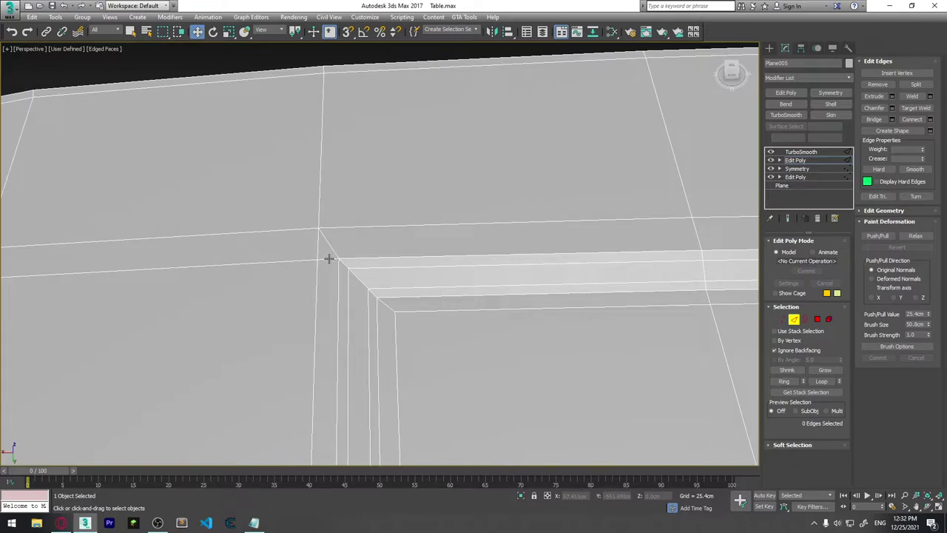
# Select the two rim edge loops by the inset panel corner and remove them.
pyautogui.click(329, 260)
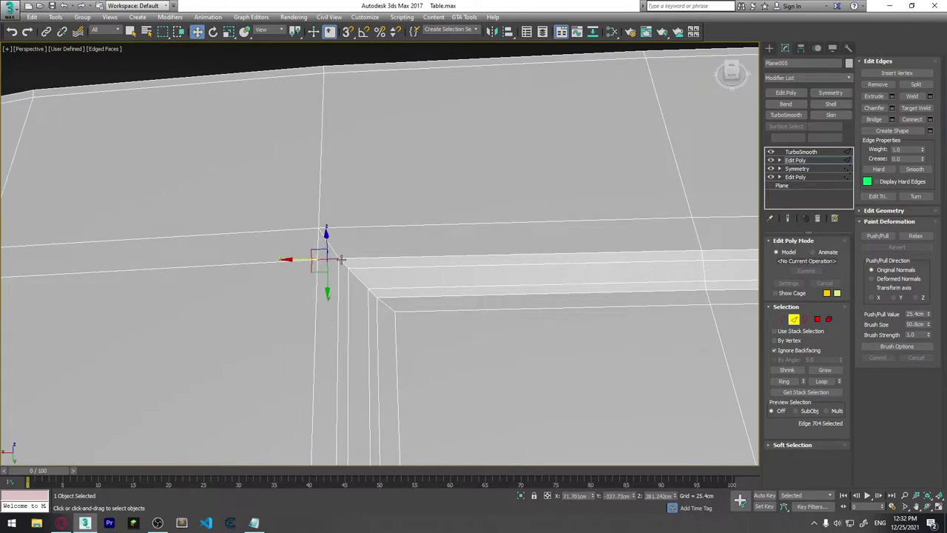
pyautogui.keyDown('alt'); pyautogui.moveTo(330, 263); pyautogui.dragTo(377, 287, button='middle'); pyautogui.keyUp('alt')
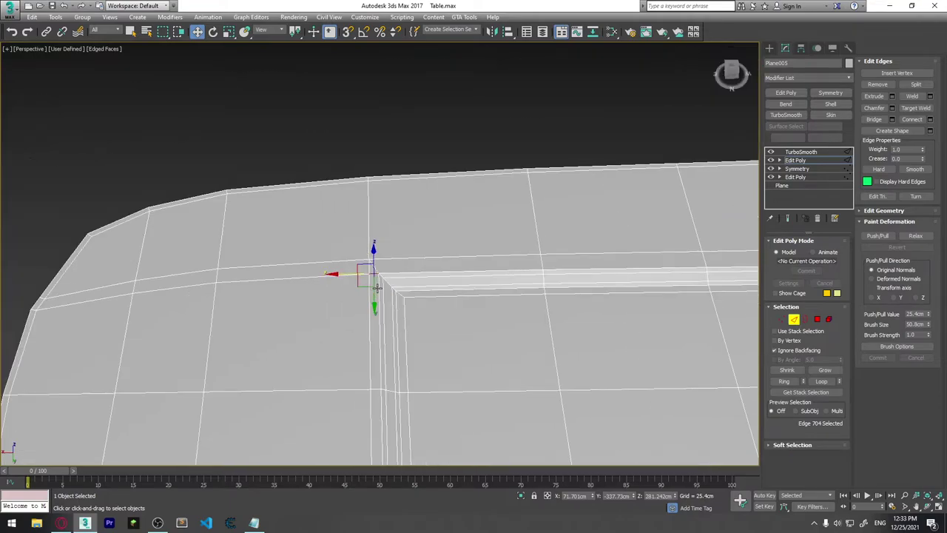
pyautogui.doubleClick(337, 276)
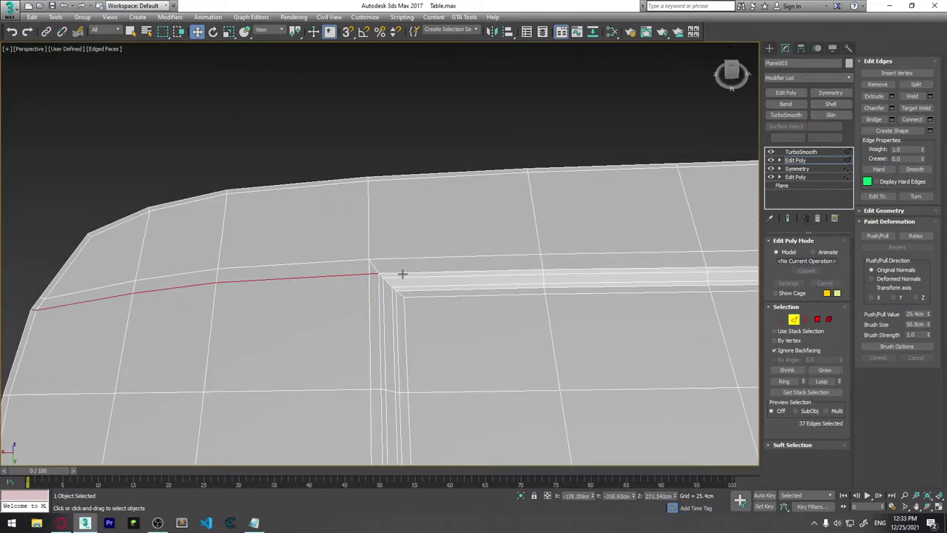
pyautogui.keyDown('alt'); pyautogui.moveTo(412, 296); pyautogui.dragTo(422, 246, button='middle'); pyautogui.keyUp('alt')
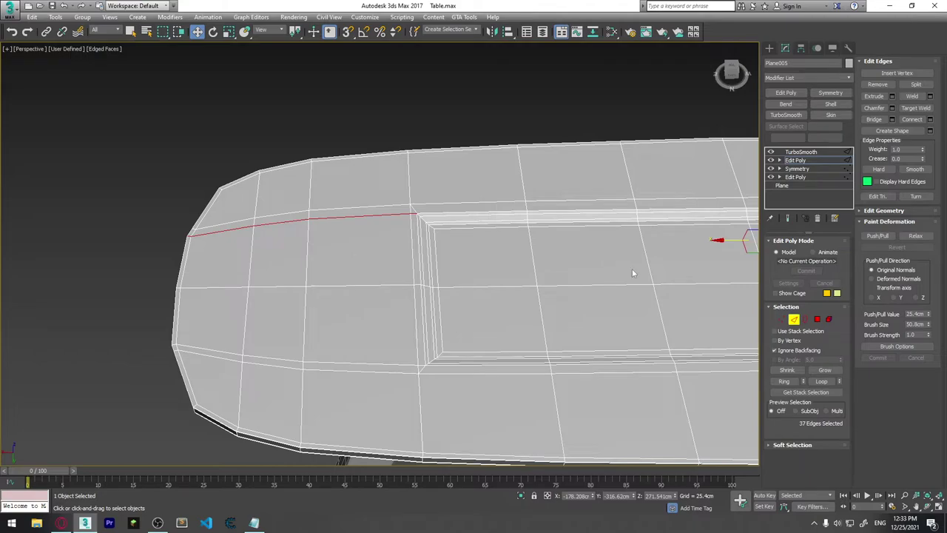
pyautogui.keyDown('ctrl'); pyautogui.doubleClick(422, 365); pyautogui.keyUp('ctrl')
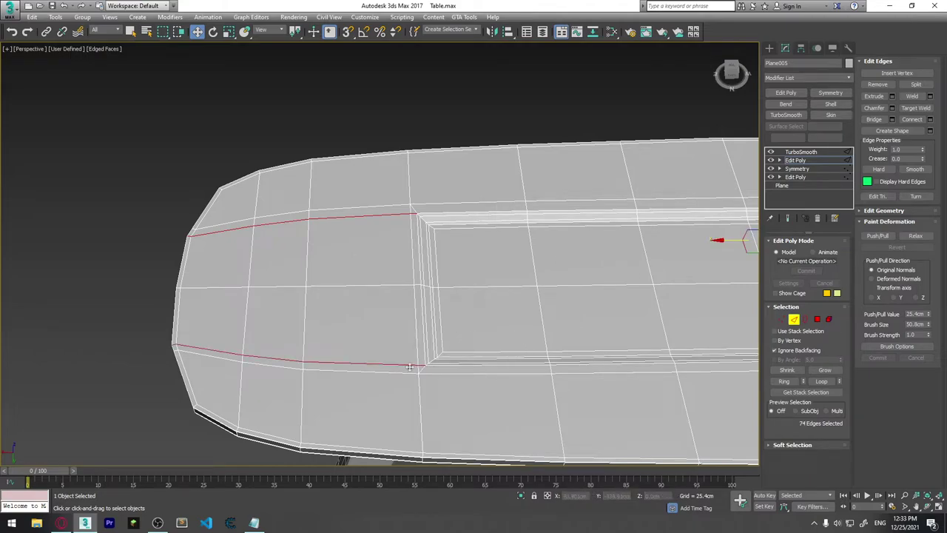
pyautogui.moveTo(426, 366)
pyautogui.mouseDown(button='middle')
pyautogui.moveTo(349, 353)
pyautogui.moveTo(333, 328)
pyautogui.mouseUp(button='middle')
pyautogui.scroll(-5, 334, 327)
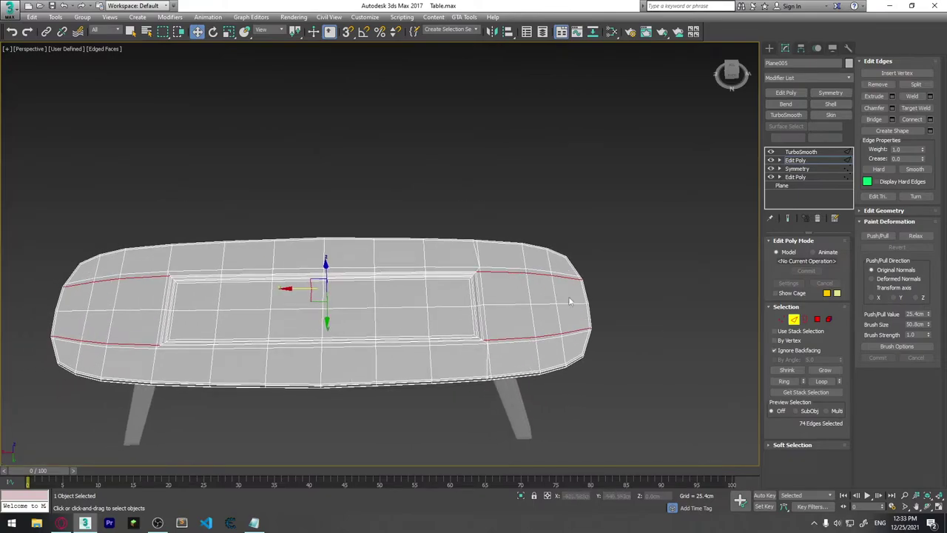
pyautogui.moveTo(263, 368); pyautogui.dragTo(338, 365, button='middle')
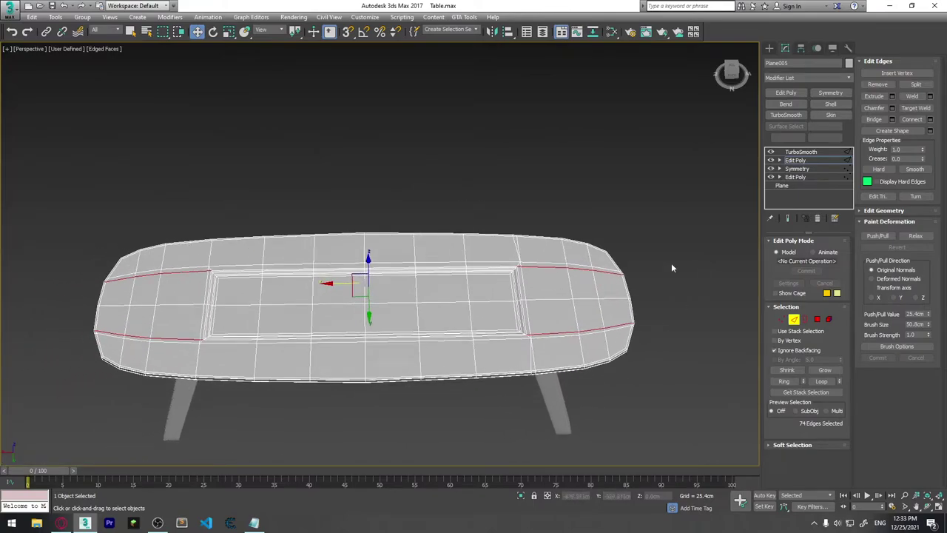
pyautogui.click(884, 86)
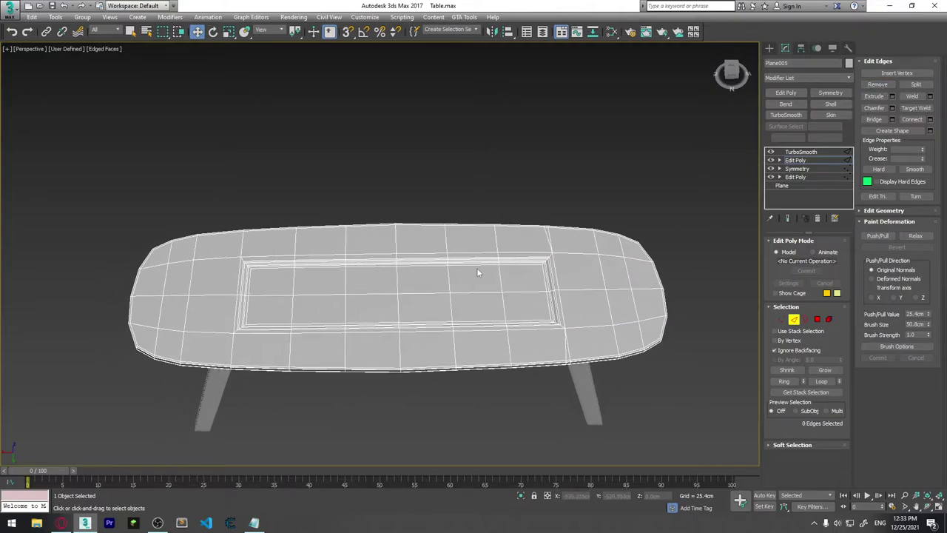
# Remove the 22-edge loop crossing the table top beside the inset panel's end.
pyautogui.scroll(5, 264, 277)
pyautogui.keyDown('alt'); pyautogui.moveTo(264, 276); pyautogui.dragTo(531, 226, button='middle'); pyautogui.keyUp('alt')
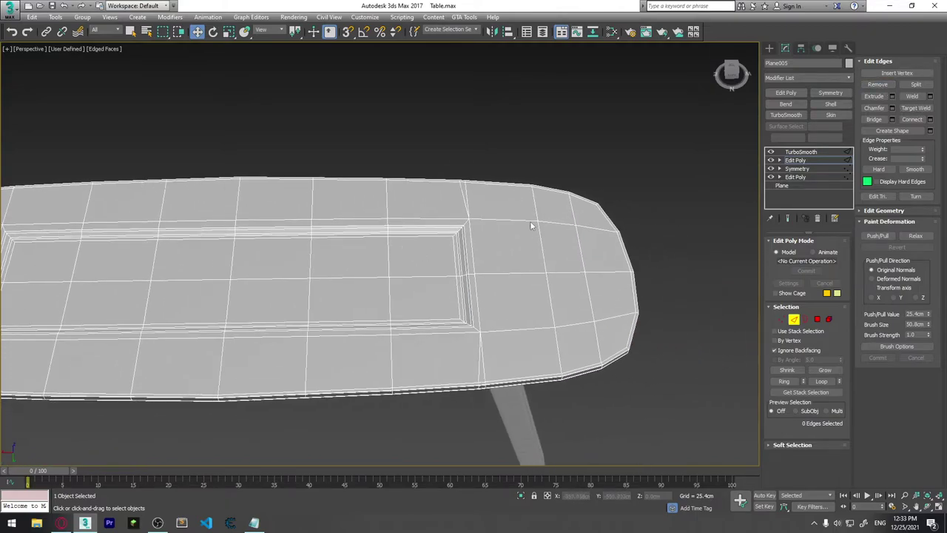
pyautogui.doubleClick(462, 195)
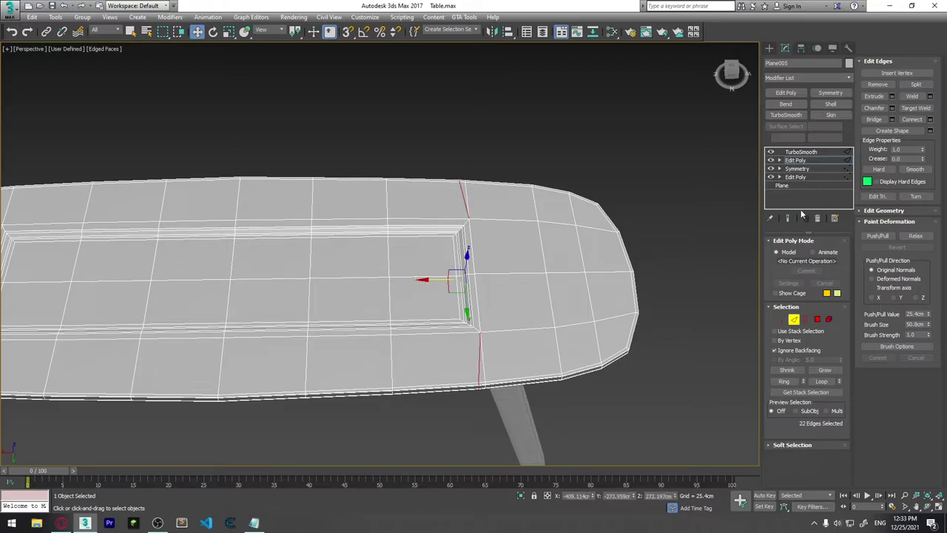
pyautogui.click(884, 86)
# Orbit around the table to inspect the inset panel, ending on a frontal centred view.
pyautogui.moveTo(415, 222)
pyautogui.keyDown('alt'); pyautogui.mouseDown(button='middle')
pyautogui.moveTo(547, 205)
pyautogui.moveTo(366, 191)
pyautogui.mouseUp(button='middle'); pyautogui.keyUp('alt')
pyautogui.scroll(3, 533, 274)
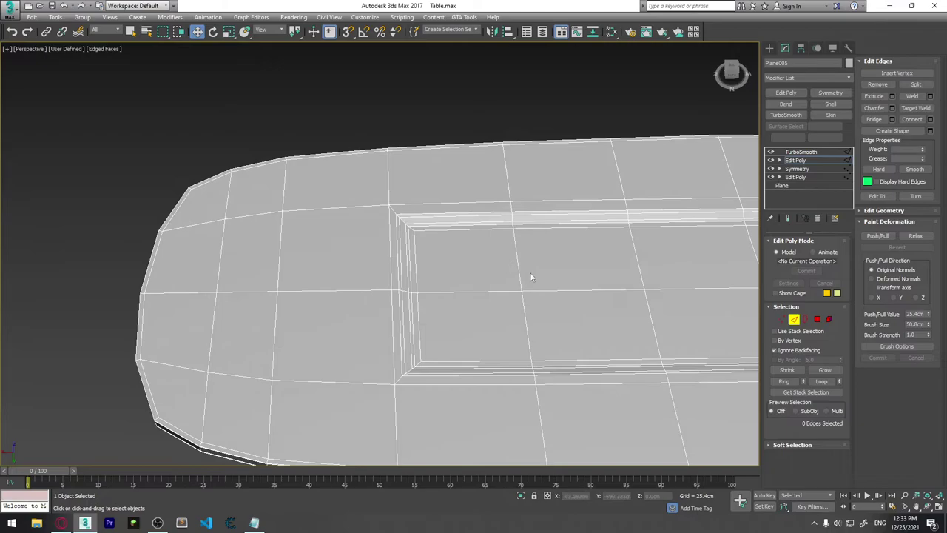
pyautogui.moveTo(533, 274)
pyautogui.mouseDown(button='middle')
pyautogui.moveTo(369, 259)
pyautogui.moveTo(230, 314)
pyautogui.mouseUp(button='middle')
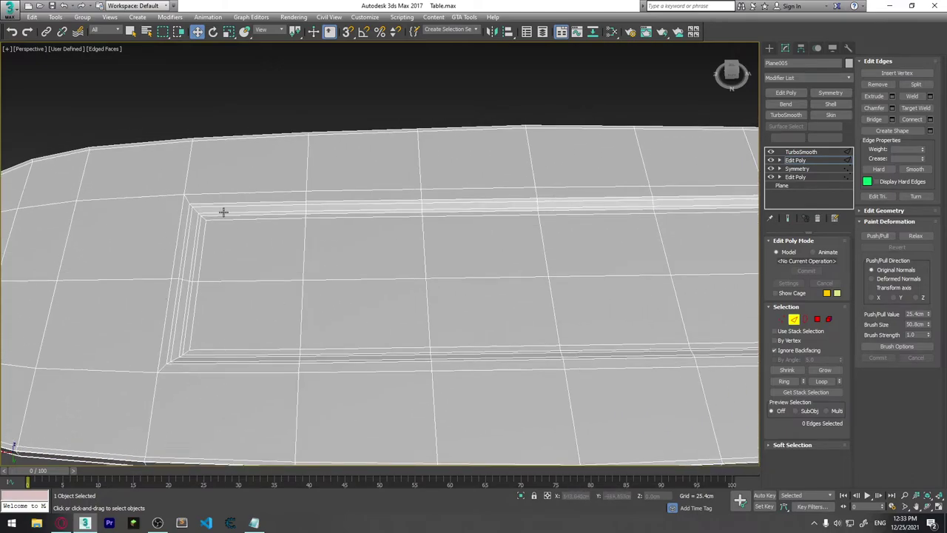
pyautogui.moveTo(222, 212)
pyautogui.keyDown('alt'); pyautogui.mouseDown(button='middle')
pyautogui.moveTo(596, 232)
pyautogui.moveTo(637, 206)
pyautogui.mouseUp(button='middle'); pyautogui.keyUp('alt')
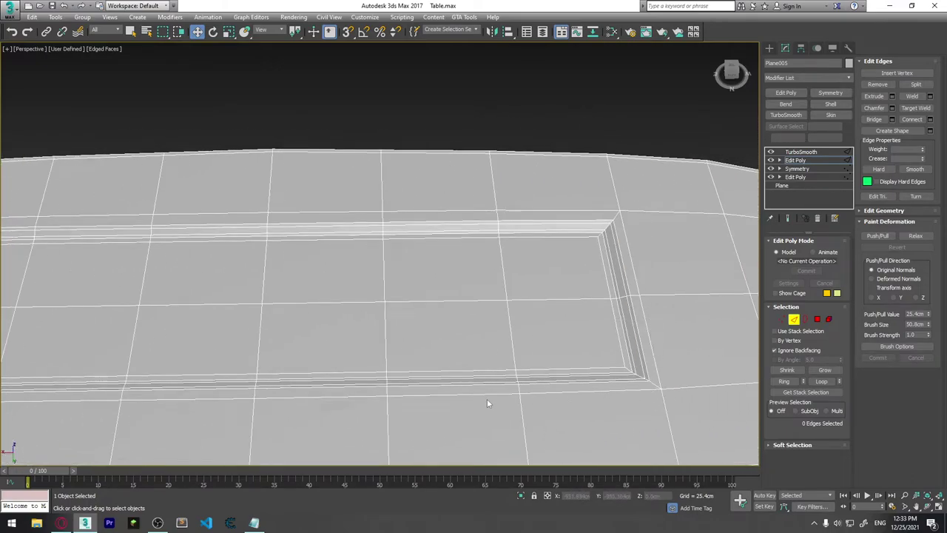
pyautogui.scroll(-3, 486, 398)
pyautogui.moveTo(570, 382)
pyautogui.mouseDown(button='middle')
pyautogui.moveTo(454, 379)
pyautogui.moveTo(482, 365)
pyautogui.mouseUp(button='middle')
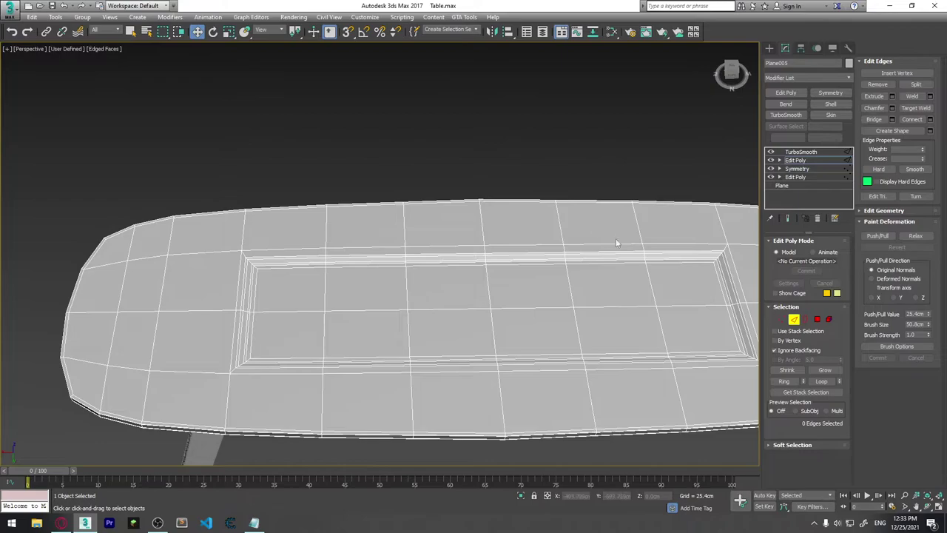
pyautogui.keyDown('alt'); pyautogui.moveTo(615, 242); pyautogui.dragTo(385, 344, button='middle'); pyautogui.keyUp('alt')
# Show the TurboSmooth result and inspect the deselected tabletop with edged faces hidden.
pyautogui.click(809, 151)
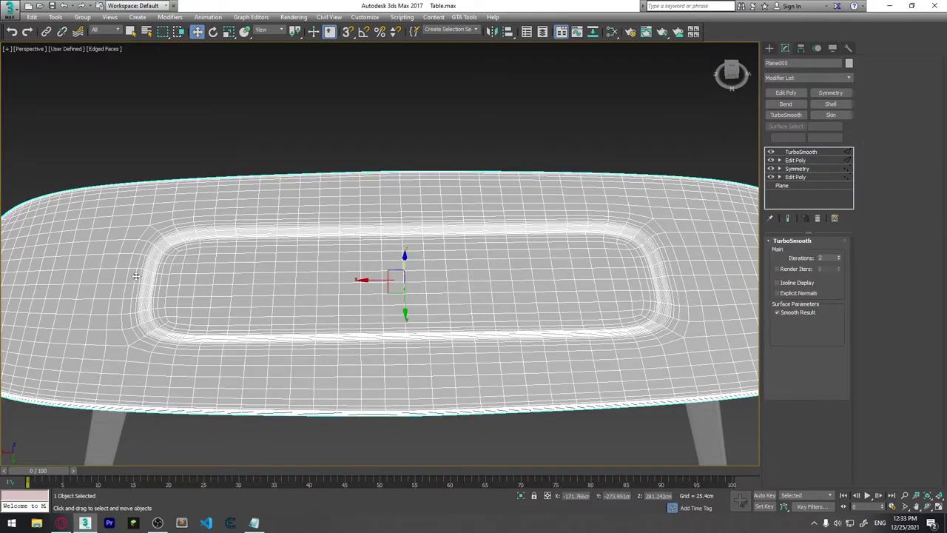
pyautogui.click(277, 99)
pyautogui.keyDown('alt'); pyautogui.moveTo(291, 273); pyautogui.dragTo(320, 235, button='middle'); pyautogui.keyUp('alt')
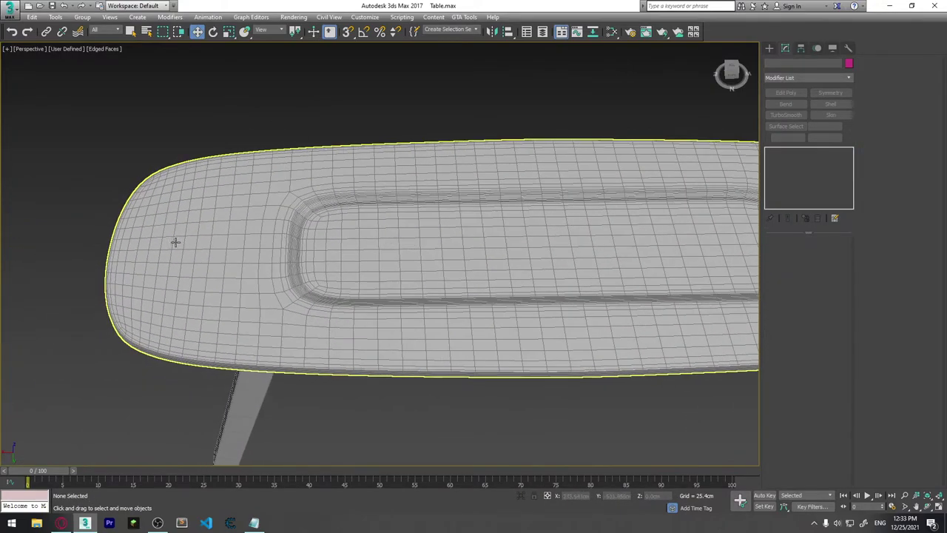
pyautogui.moveTo(570, 363)
pyautogui.mouseDown(button='middle')
pyautogui.moveTo(435, 357)
pyautogui.moveTo(632, 338)
pyautogui.mouseUp(button='middle')
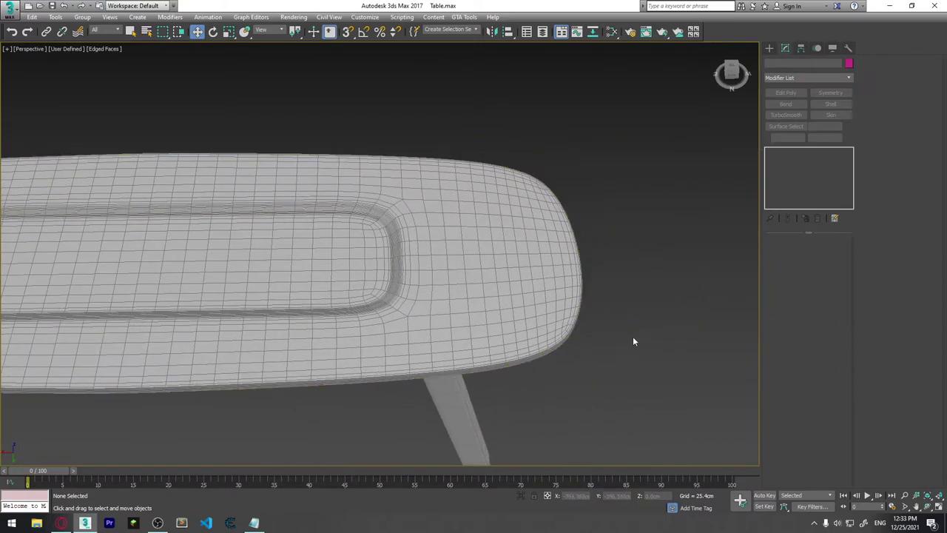
pyautogui.press('F4')
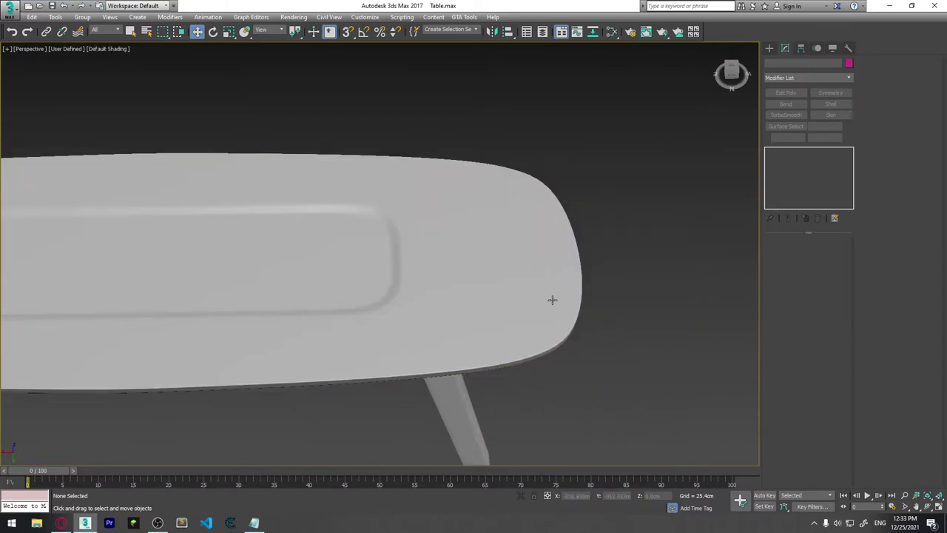
pyautogui.moveTo(552, 298)
pyautogui.keyDown('alt'); pyautogui.mouseDown(button='middle')
pyautogui.moveTo(525, 309)
pyautogui.moveTo(390, 304)
pyautogui.moveTo(466, 260)
pyautogui.moveTo(515, 264)
pyautogui.moveTo(499, 274)
pyautogui.mouseUp(button='middle'); pyautogui.keyUp('alt')
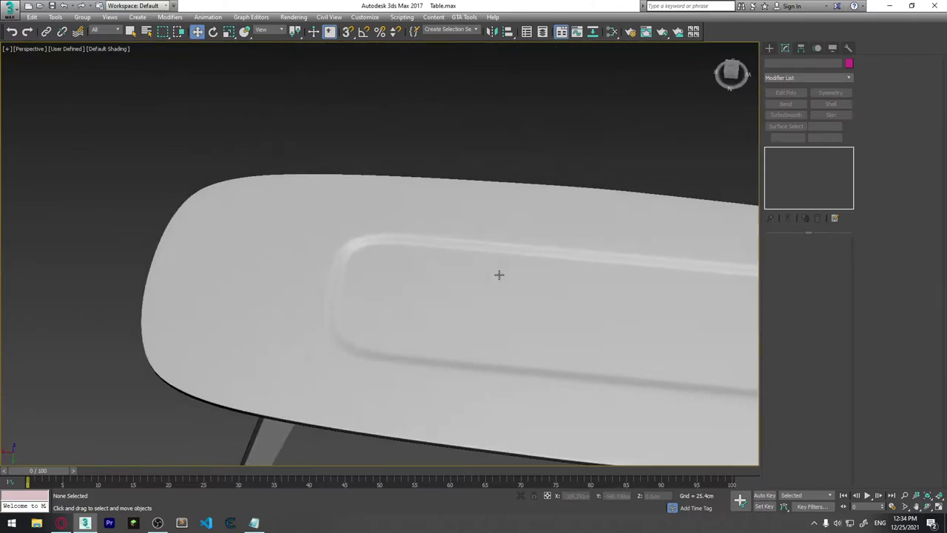
# Reselect the tabletop and return to the upper Edit Poly's unsmoothed edges.
pyautogui.click(393, 250)
pyautogui.moveTo(621, 305); pyautogui.dragTo(479, 270, button='middle')
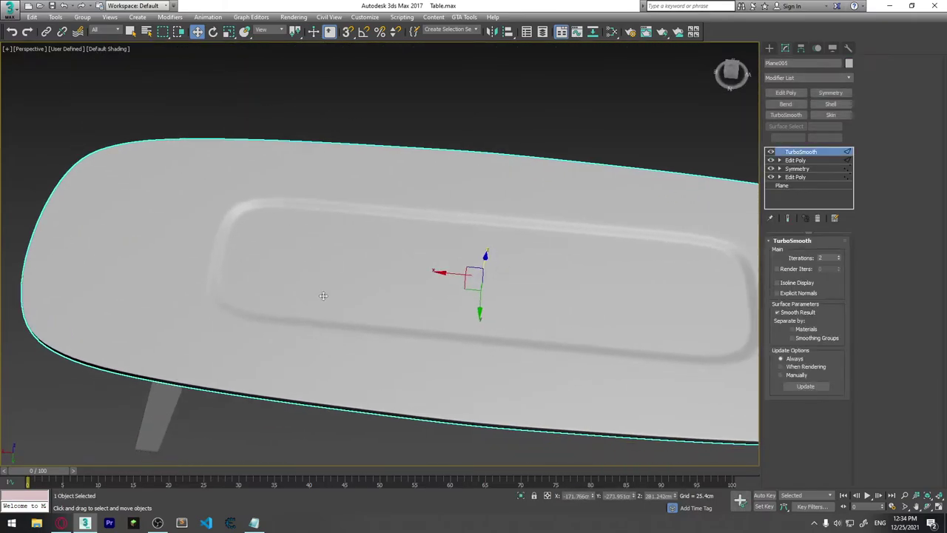
pyautogui.moveTo(326, 215)
pyautogui.keyDown('alt'); pyautogui.mouseDown(button='middle')
pyautogui.moveTo(442, 313)
pyautogui.moveTo(526, 319)
pyautogui.mouseUp(button='middle'); pyautogui.keyUp('alt')
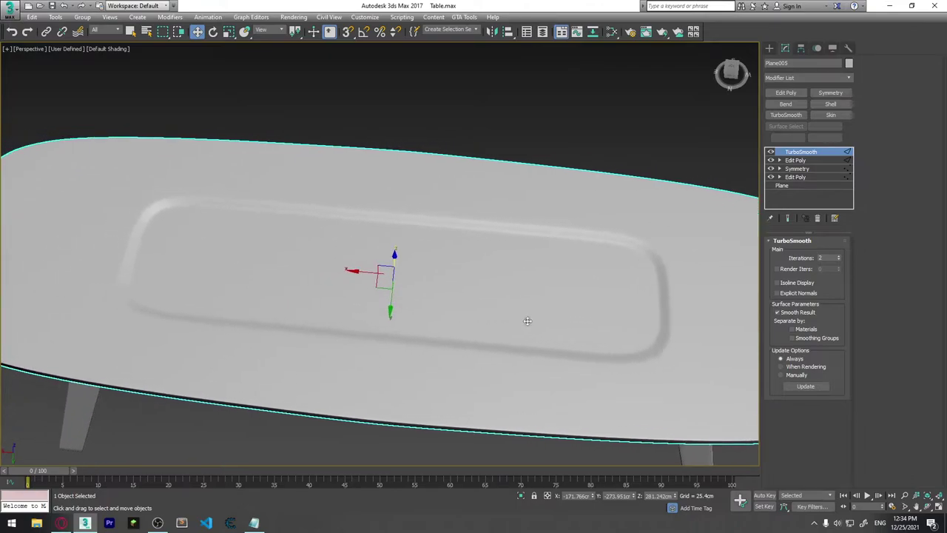
pyautogui.click(797, 160)
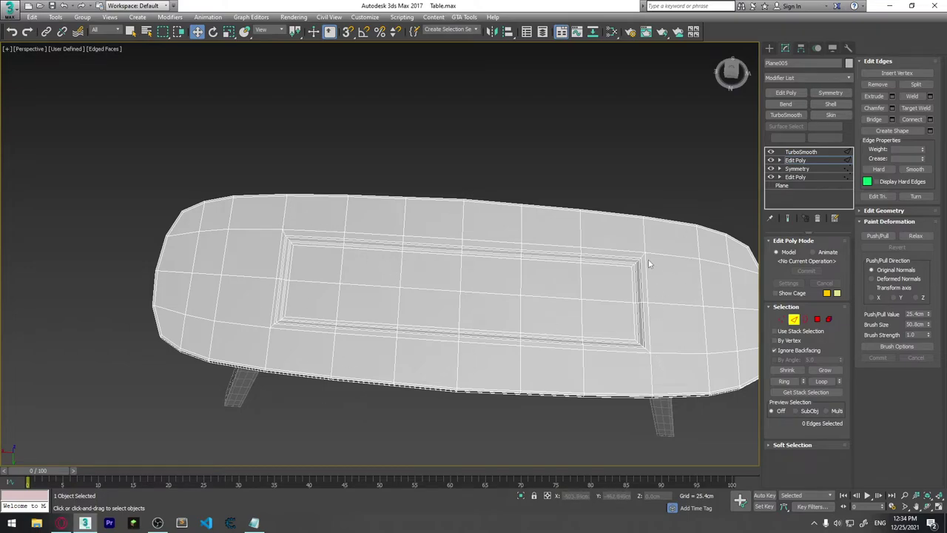
pyautogui.scroll(3, 648, 264)
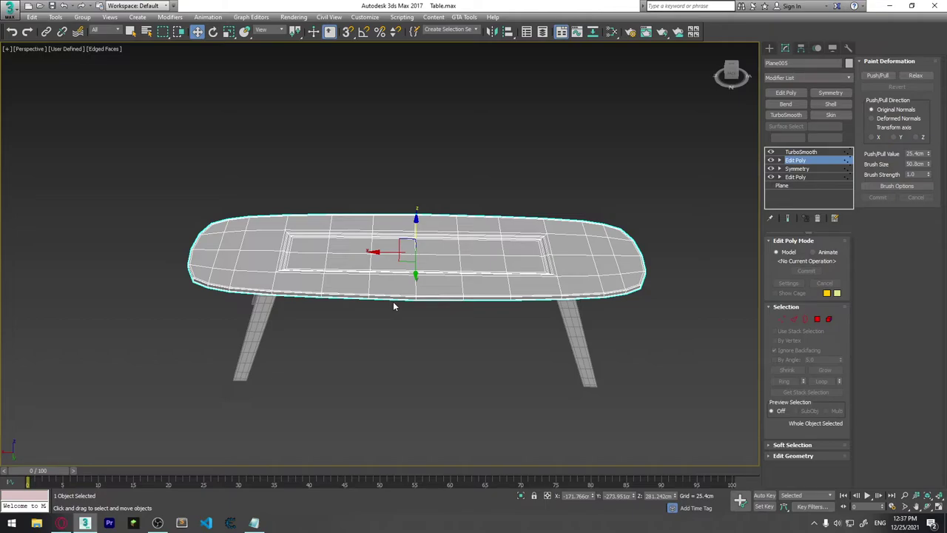
pyautogui.keyDown('alt'); pyautogui.moveTo(393, 301); pyautogui.dragTo(328, 287, button='middle'); pyautogui.keyUp('alt')
pyautogui.scroll(4, 328, 287)
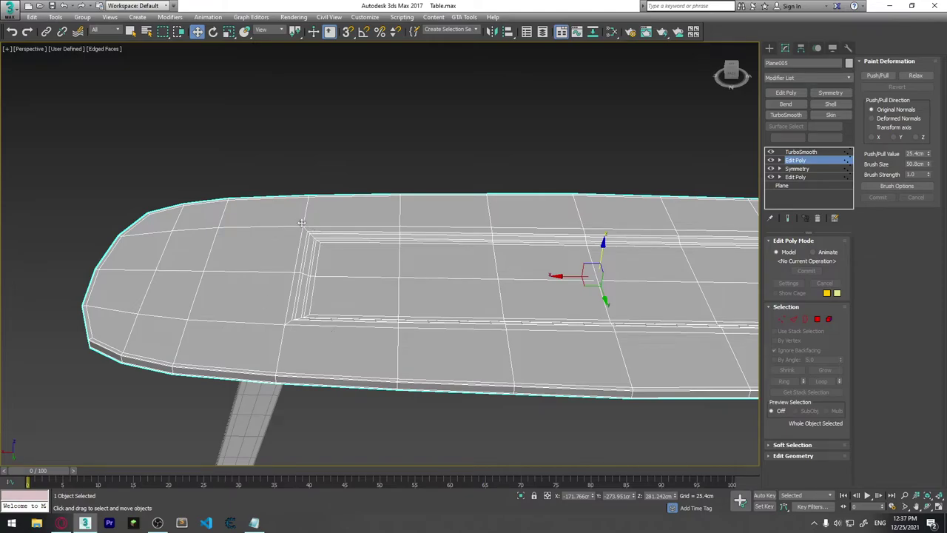
pyautogui.keyDown('alt'); pyautogui.moveTo(591, 256); pyautogui.dragTo(665, 227, button='middle'); pyautogui.keyUp('alt')
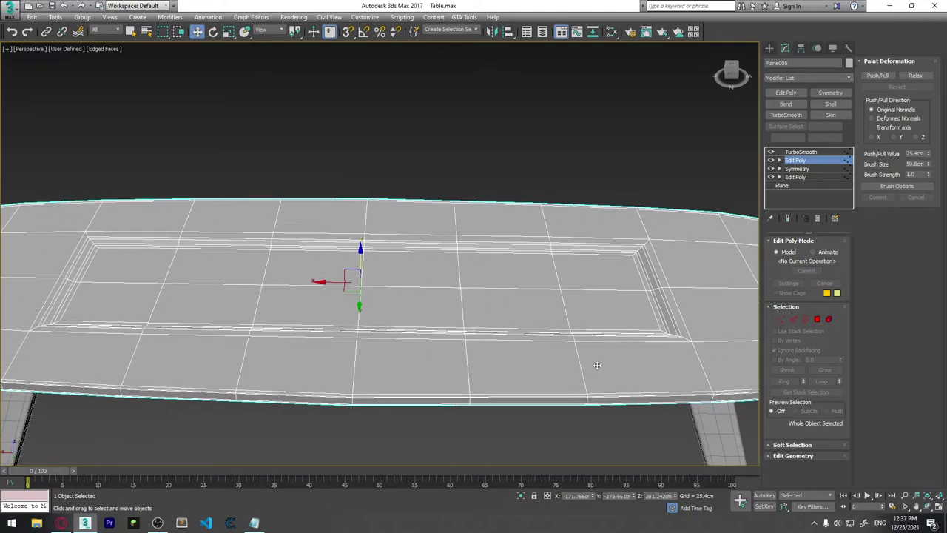
pyautogui.keyDown('alt'); pyautogui.moveTo(91, 168); pyautogui.dragTo(205, 209, button='middle'); pyautogui.keyUp('alt')
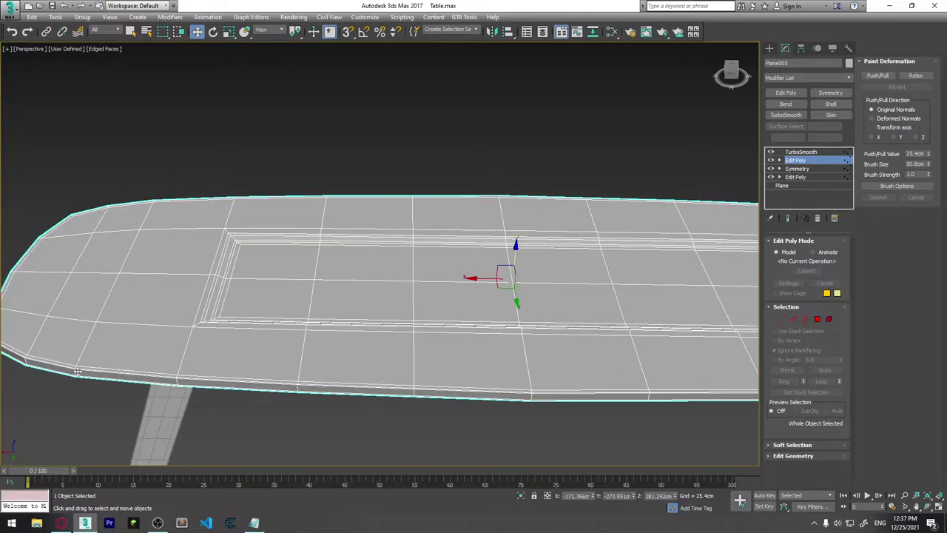
pyautogui.click(794, 320)
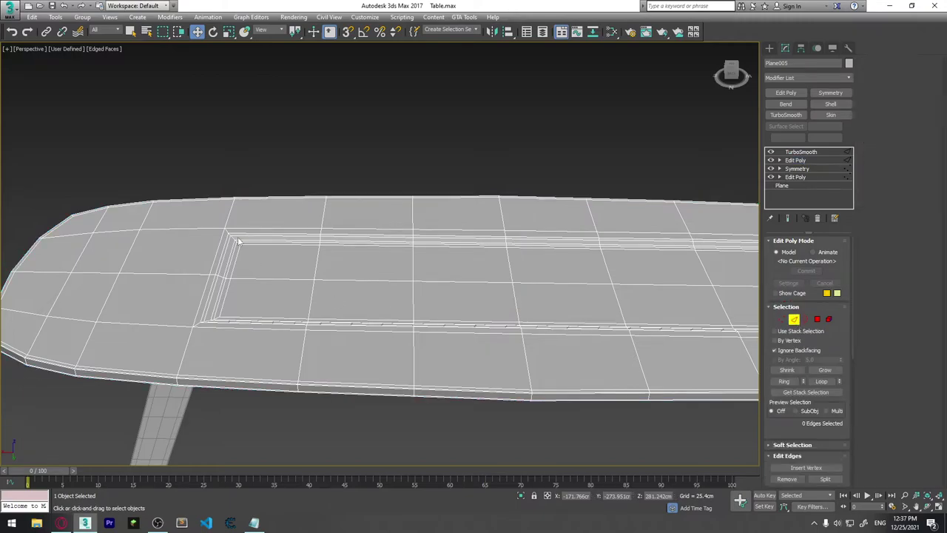
# Connect the left-end edge ring with 1 segment, pinch 0 and slide 84 beside the inset panel.
pyautogui.click(173, 225)
pyautogui.keyDown('shift'); pyautogui.click(125, 370); pyautogui.keyUp('shift')
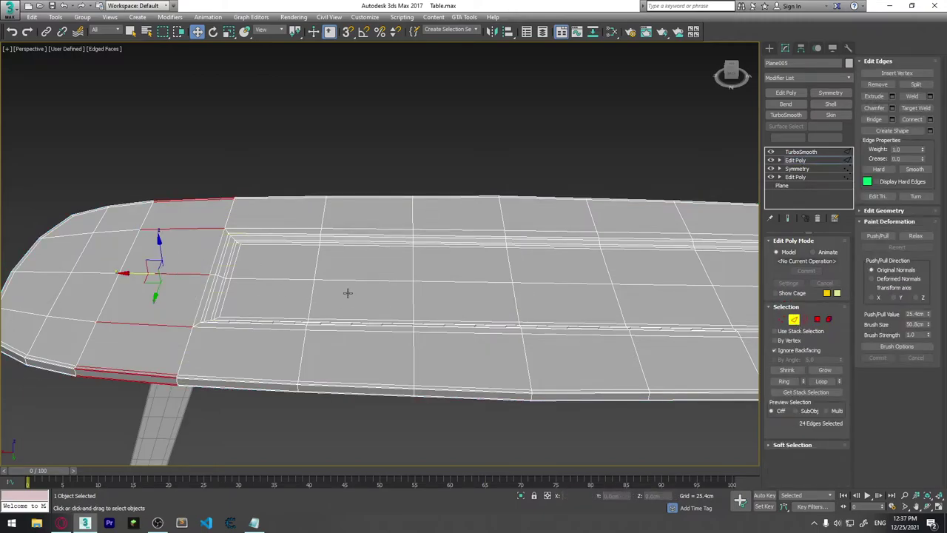
pyautogui.click(930, 120)
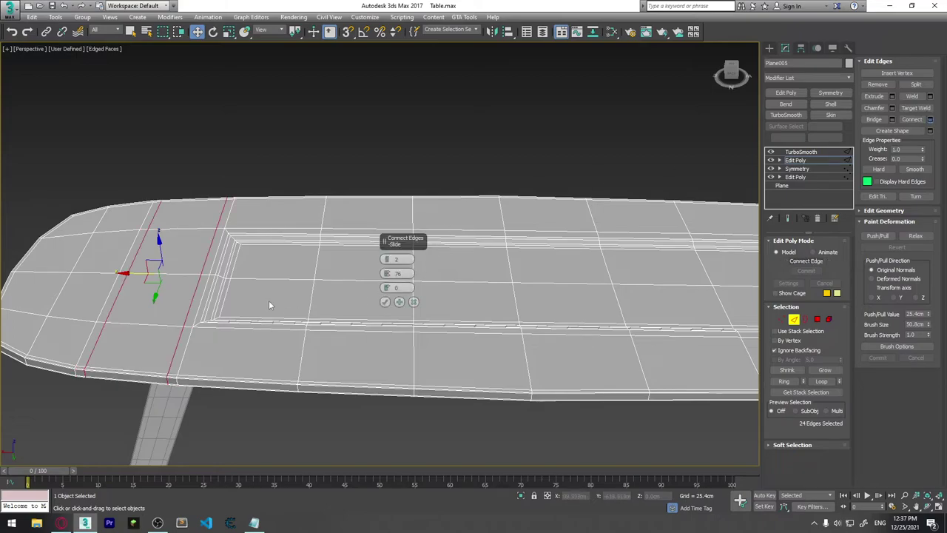
pyautogui.rightClick(385, 274)
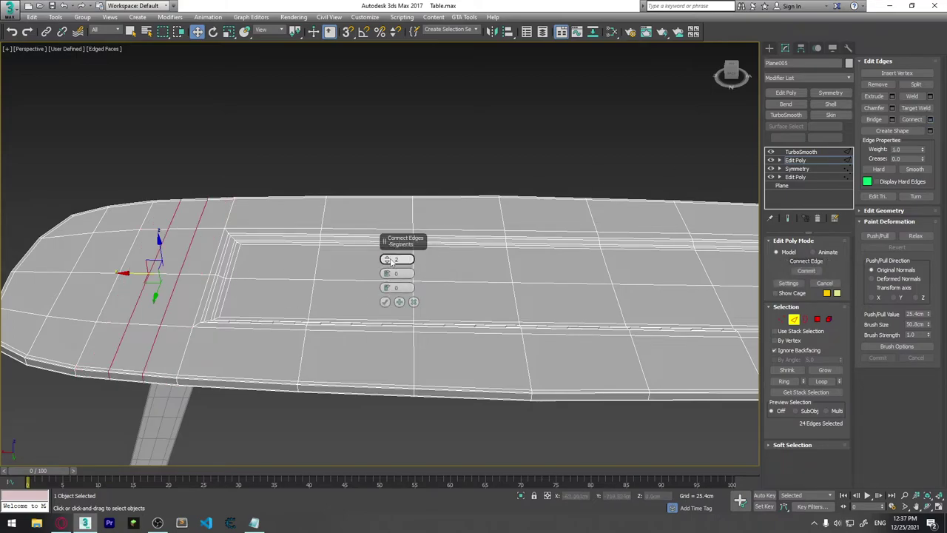
pyautogui.rightClick(386, 259)
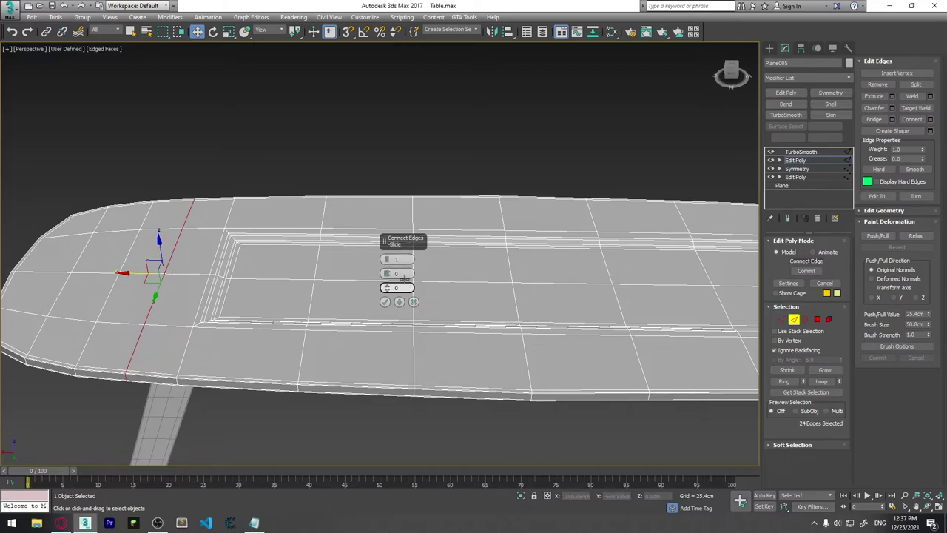
pyautogui.moveTo(386, 288); pyautogui.dragTo(419, 119)
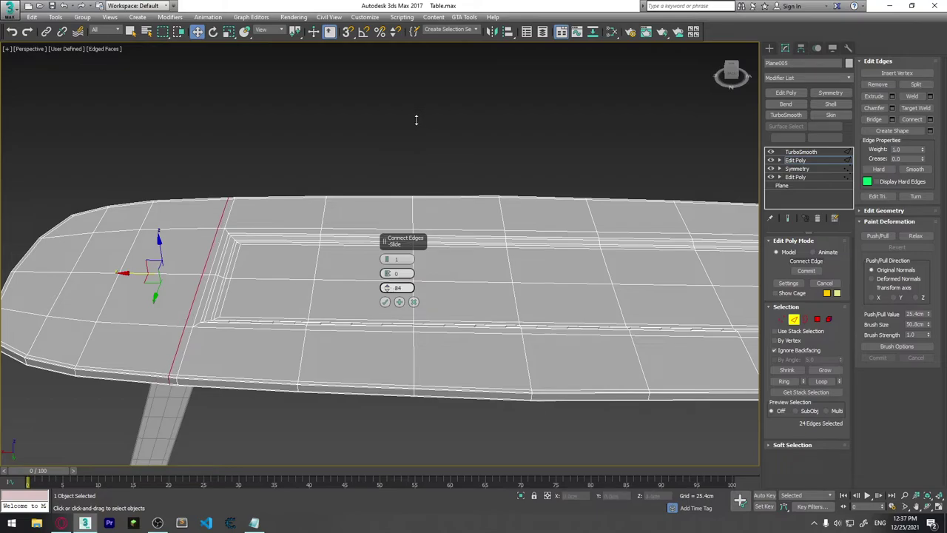
pyautogui.click(387, 304)
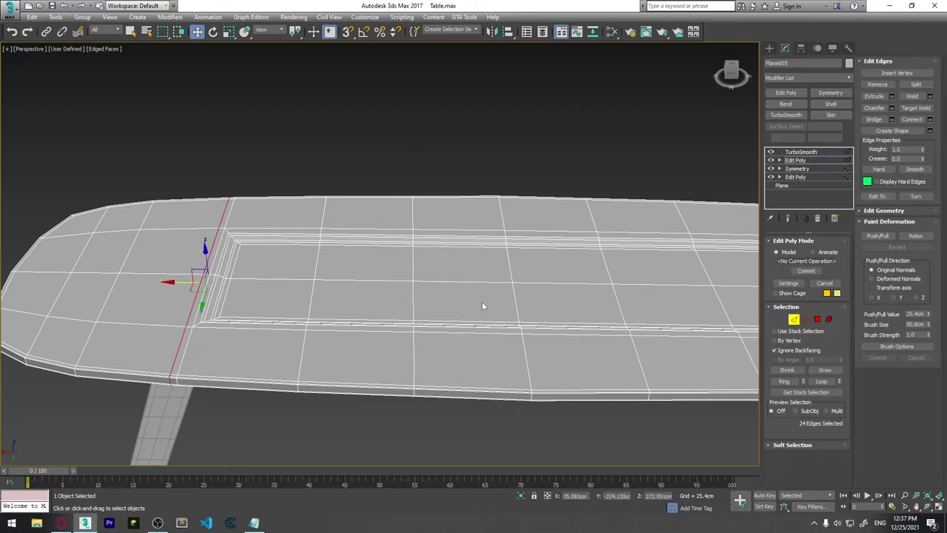
pyautogui.moveTo(482, 301); pyautogui.dragTo(580, 298, button='middle')
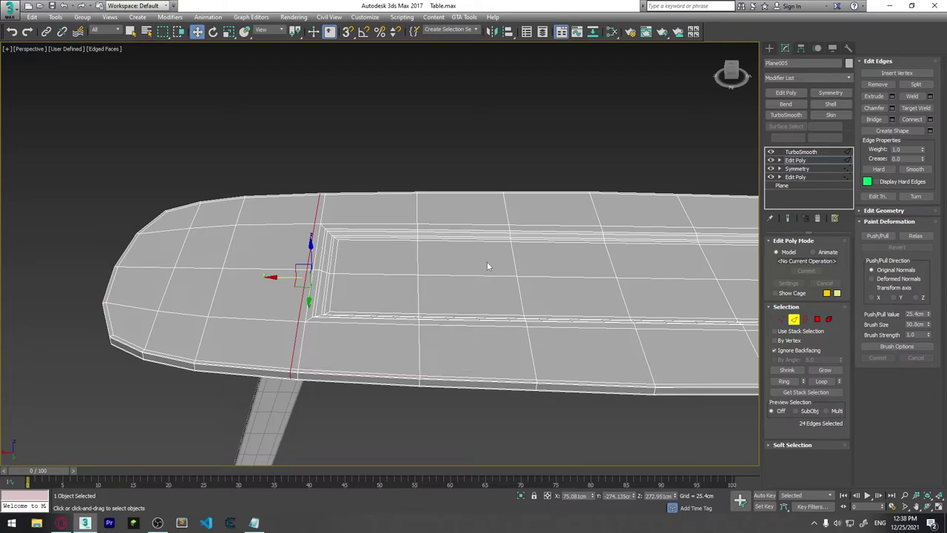
# In Top view, enter Vertex mode with See-Through on and set the move constraint to Edge.
pyautogui.press('t')
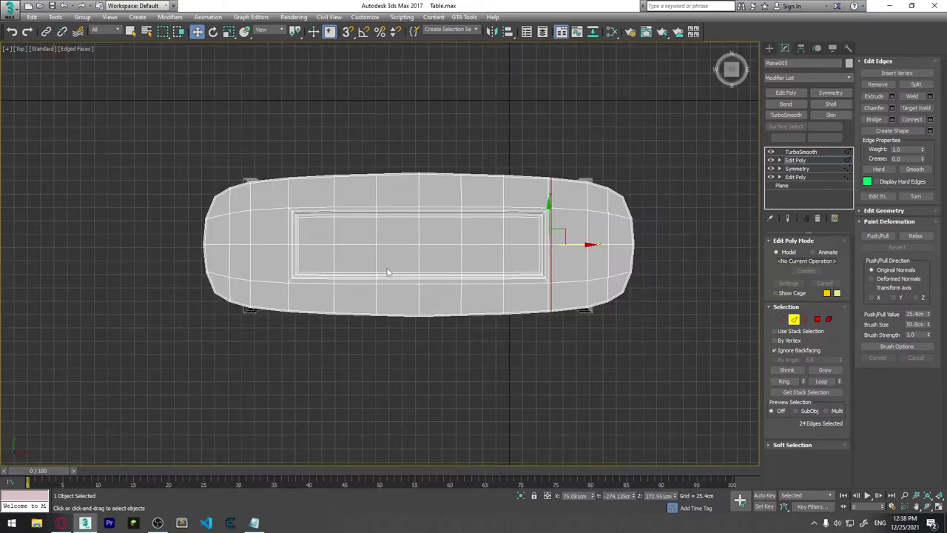
pyautogui.scroll(4, 596, 245)
pyautogui.scroll(1, 511, 208)
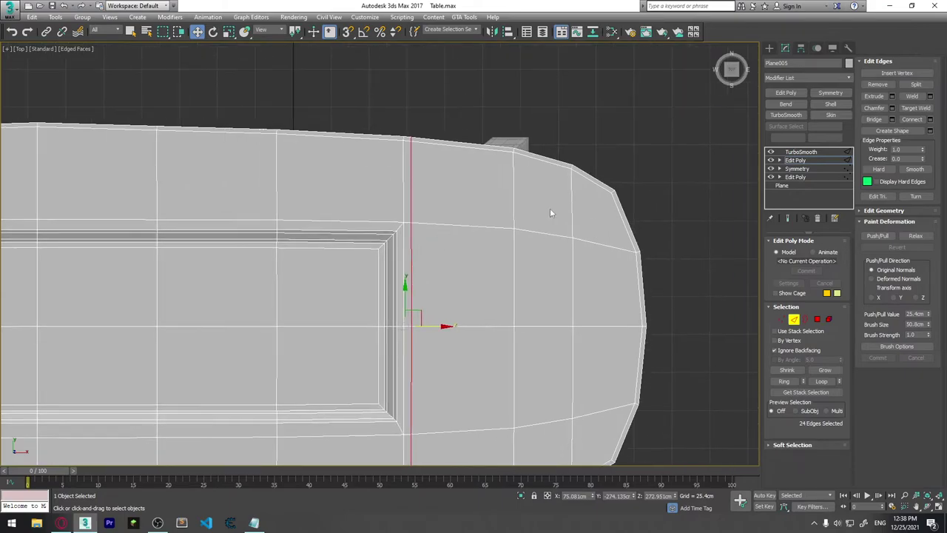
pyautogui.click(782, 318)
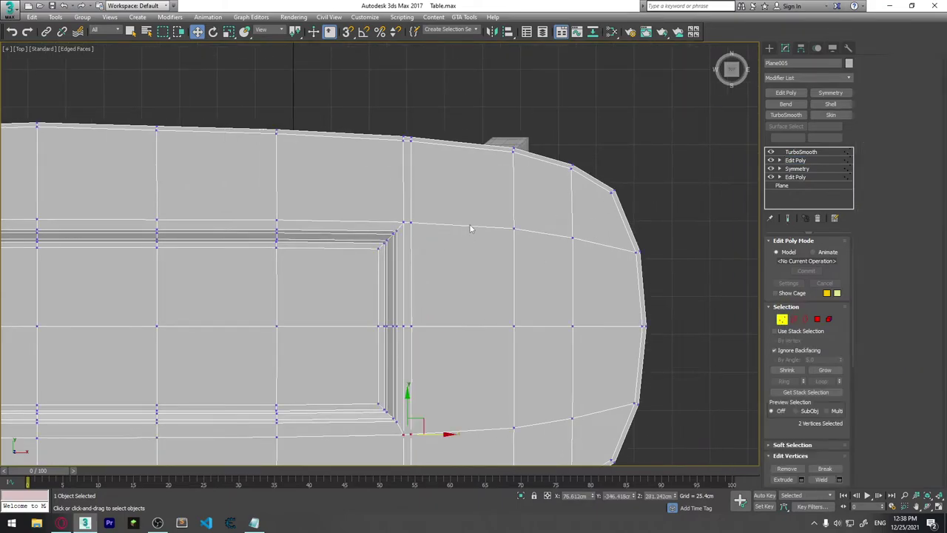
pyautogui.hotkey('alt', 'x')
pyautogui.moveTo(449, 165); pyautogui.dragTo(431, 176, button='middle')
pyautogui.scroll(2, 415, 161)
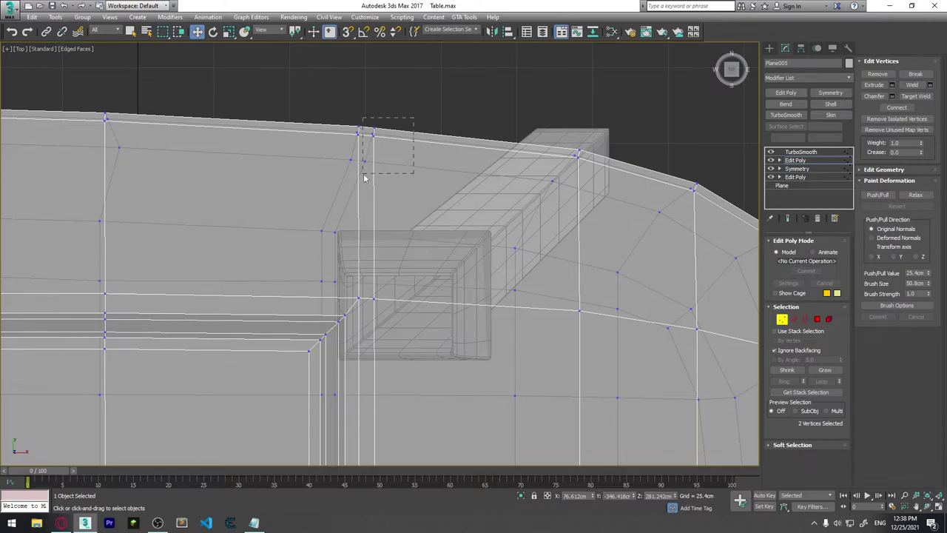
pyautogui.moveTo(374, 171); pyautogui.dragTo(363, 176)
pyautogui.moveTo(400, 130); pyautogui.dragTo(417, 143)
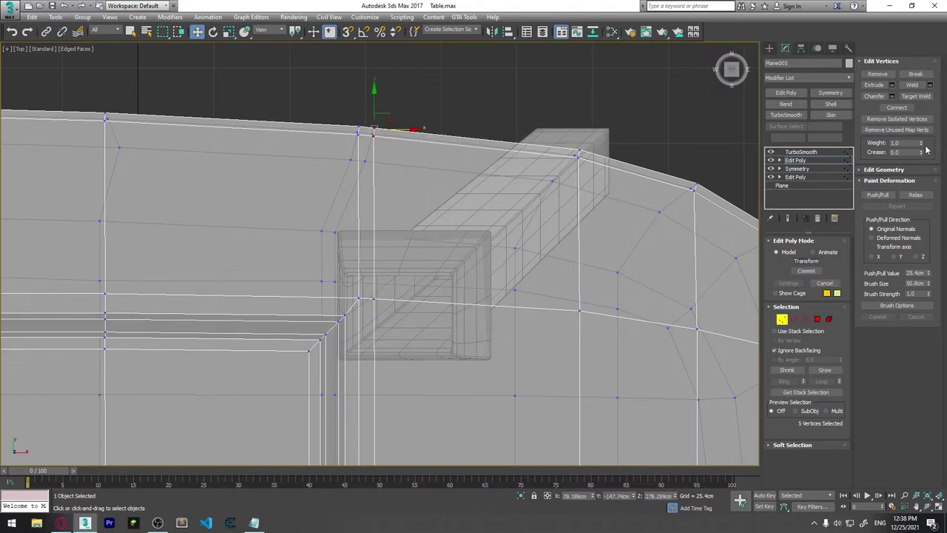
pyautogui.click(865, 170)
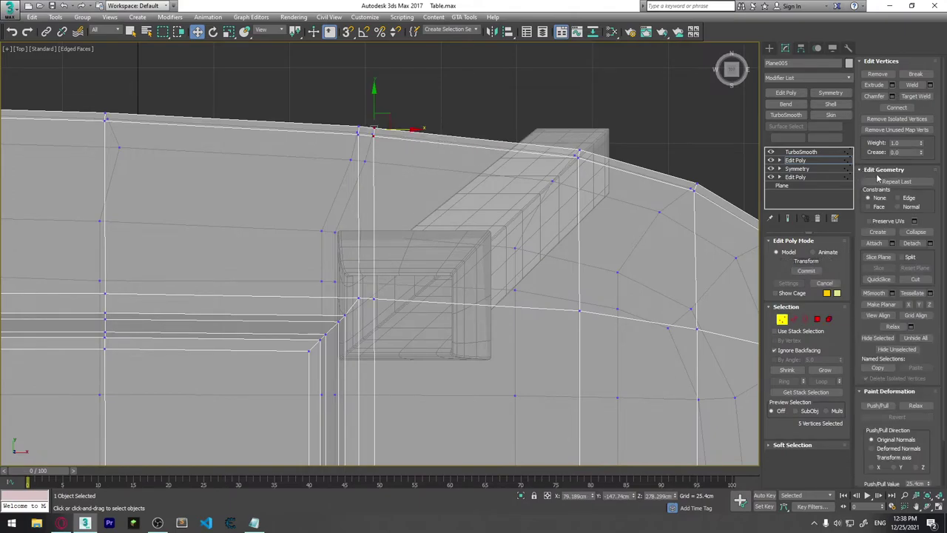
pyautogui.click(897, 198)
# Select the new loop's vertices from its top end down to the bottom corner vertex.
pyautogui.moveTo(397, 174); pyautogui.dragTo(364, 133)
pyautogui.scroll(-3, 444, 196)
pyautogui.scroll(3, 407, 173)
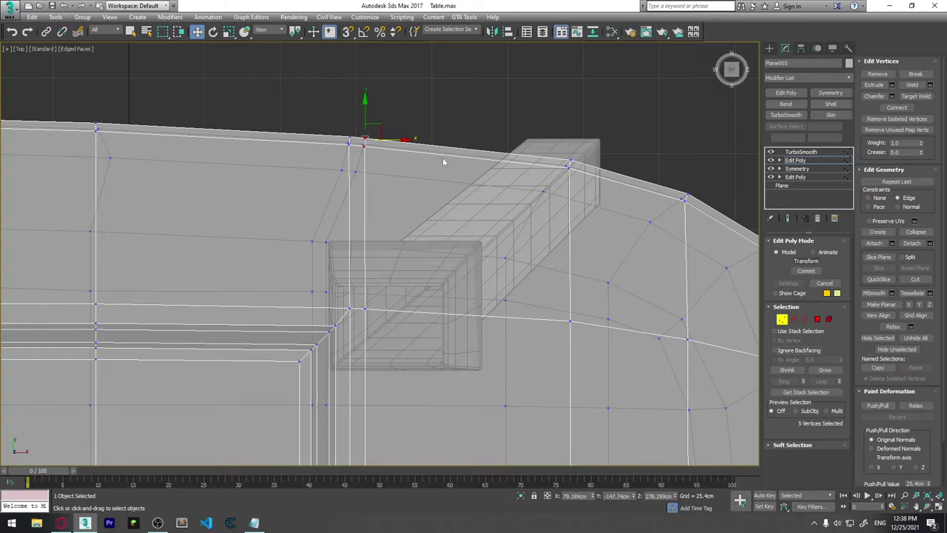
pyautogui.keyDown('ctrl'); pyautogui.click(356, 171); pyautogui.keyUp('ctrl')
pyautogui.keyDown('ctrl'); pyautogui.click(326, 243); pyautogui.keyUp('ctrl')
pyautogui.keyDown('ctrl'); pyautogui.click(326, 292); pyautogui.keyUp('ctrl')
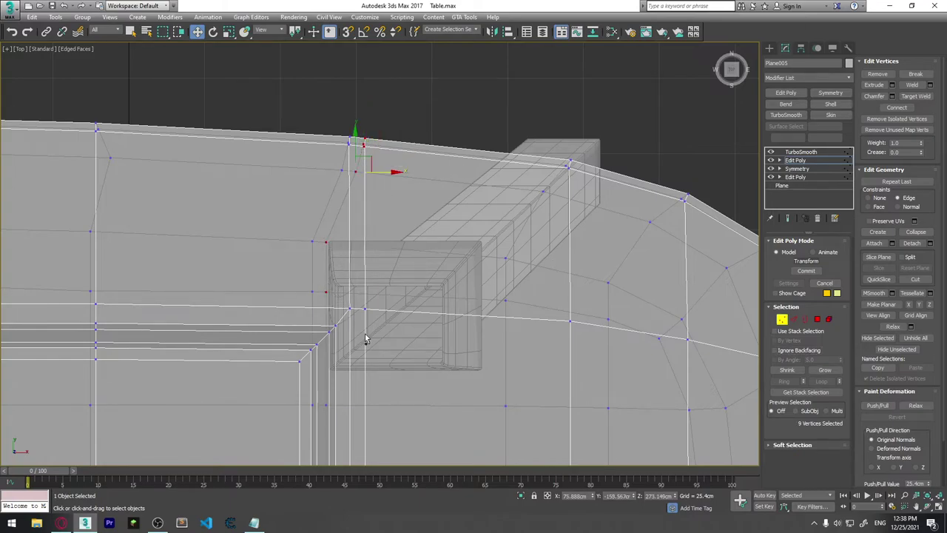
pyautogui.moveTo(365, 339); pyautogui.dragTo(338, 197, button='middle')
pyautogui.keyDown('ctrl'); pyautogui.click(318, 264); pyautogui.keyUp('ctrl')
pyautogui.moveTo(317, 264); pyautogui.dragTo(344, 226, button='middle')
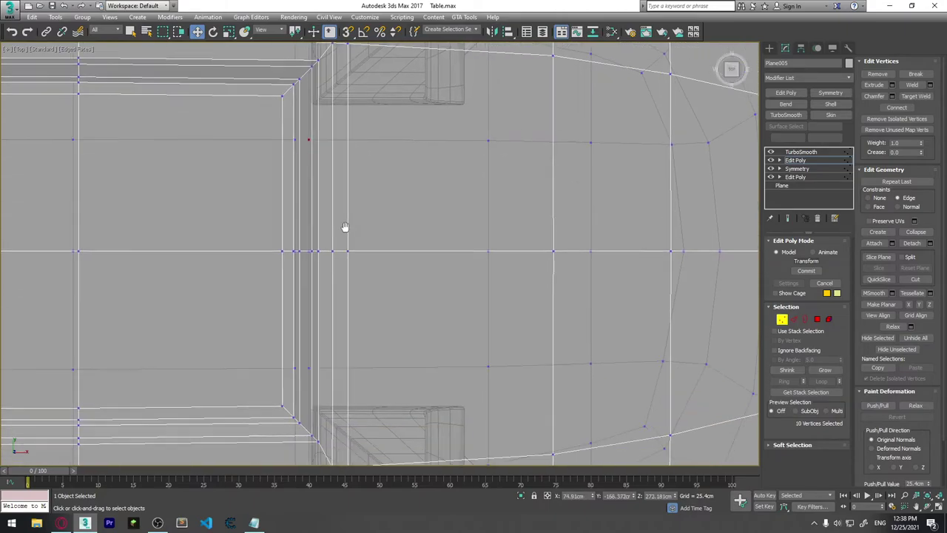
pyautogui.keyDown('ctrl'); pyautogui.moveTo(322, 228); pyautogui.dragTo(312, 213); pyautogui.keyUp('ctrl')
pyautogui.keyDown('alt'); pyautogui.moveTo(359, 278); pyautogui.dragTo(362, 197, button='middle'); pyautogui.keyUp('alt')
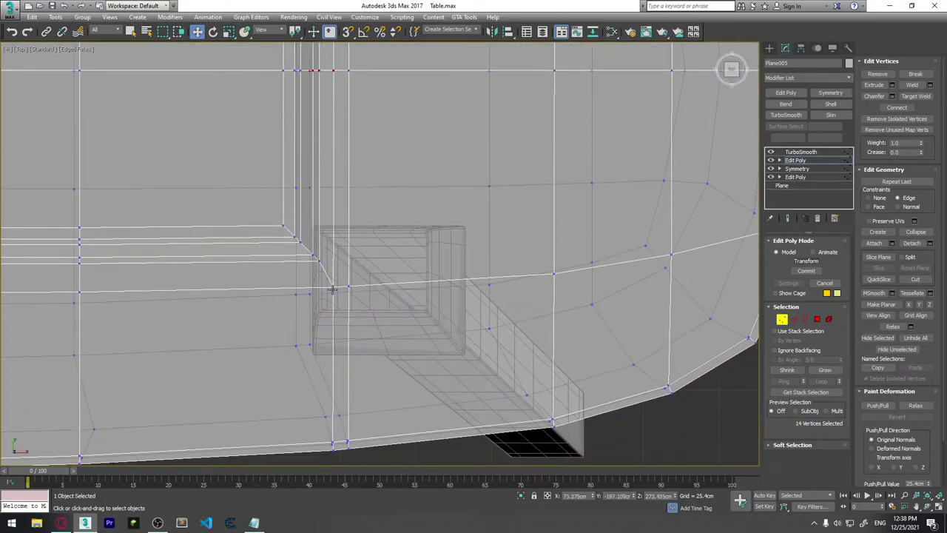
pyautogui.keyDown('ctrl'); pyautogui.moveTo(357, 336); pyautogui.dragTo(312, 179); pyautogui.keyUp('ctrl')
pyautogui.keyDown('ctrl'); pyautogui.moveTo(337, 405); pyautogui.dragTo(370, 459); pyautogui.keyUp('ctrl')
pyautogui.moveTo(358, 280)
pyautogui.keyDown('alt'); pyautogui.mouseDown(button='middle')
pyautogui.moveTo(473, 237)
pyautogui.moveTo(316, 87)
pyautogui.mouseUp(button='middle'); pyautogui.keyUp('alt')
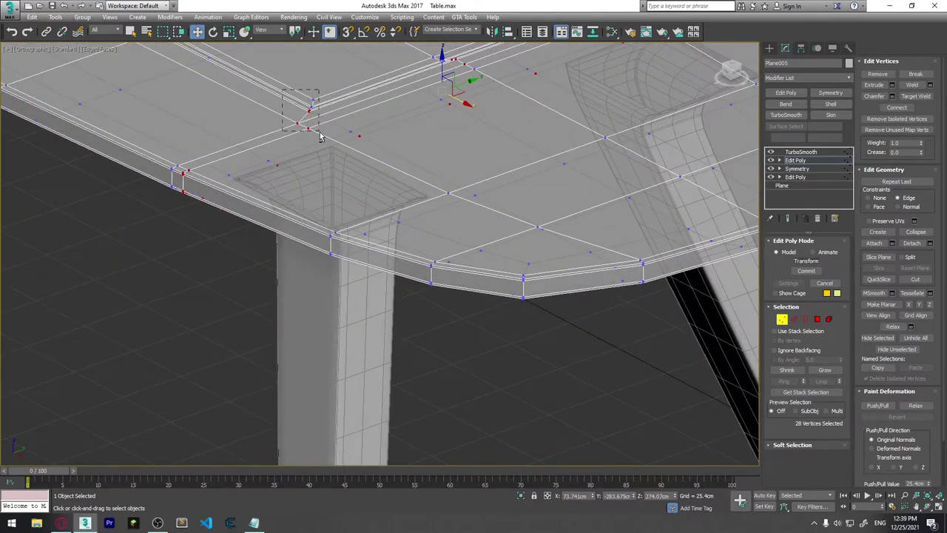
# Drop unwanted vertices from the selection and slide the loop outward along its edges.
pyautogui.keyDown('alt'); pyautogui.moveTo(290, 102); pyautogui.dragTo(324, 139); pyautogui.keyUp('alt')
pyautogui.scroll(5, 334, 138)
pyautogui.scroll(2, 484, 131)
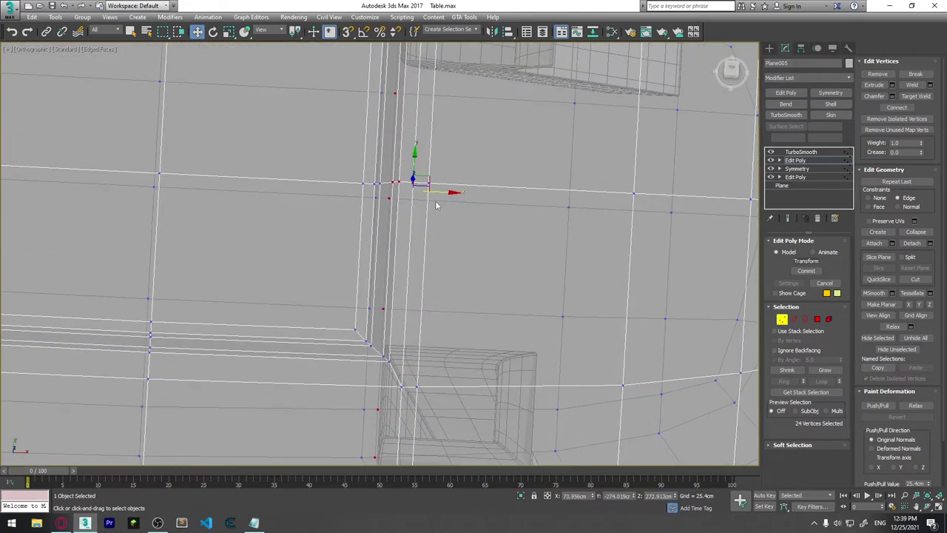
pyautogui.keyDown('alt'); pyautogui.moveTo(438, 203); pyautogui.dragTo(406, 304, button='middle'); pyautogui.keyUp('alt')
pyautogui.scroll(-3, 429, 231)
pyautogui.scroll(-3, 442, 294)
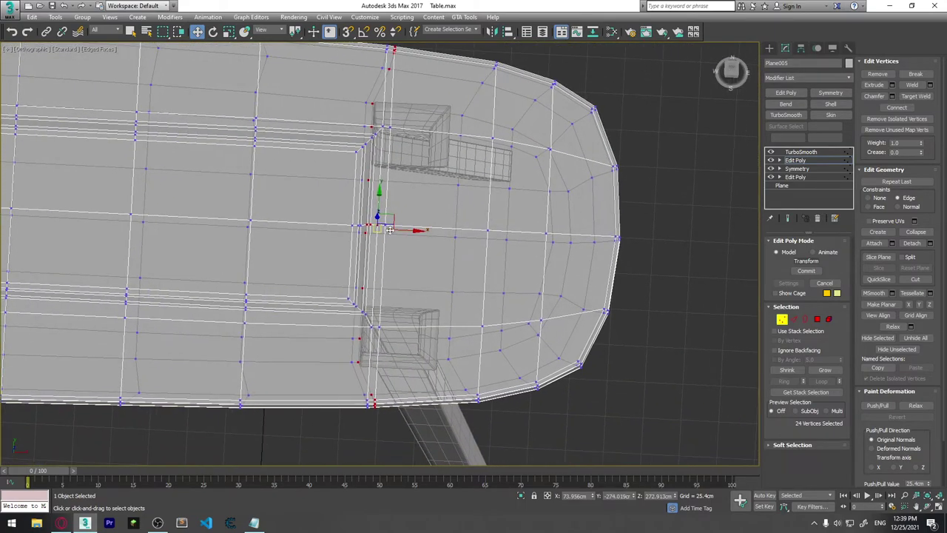
pyautogui.moveTo(416, 230); pyautogui.dragTo(461, 230)
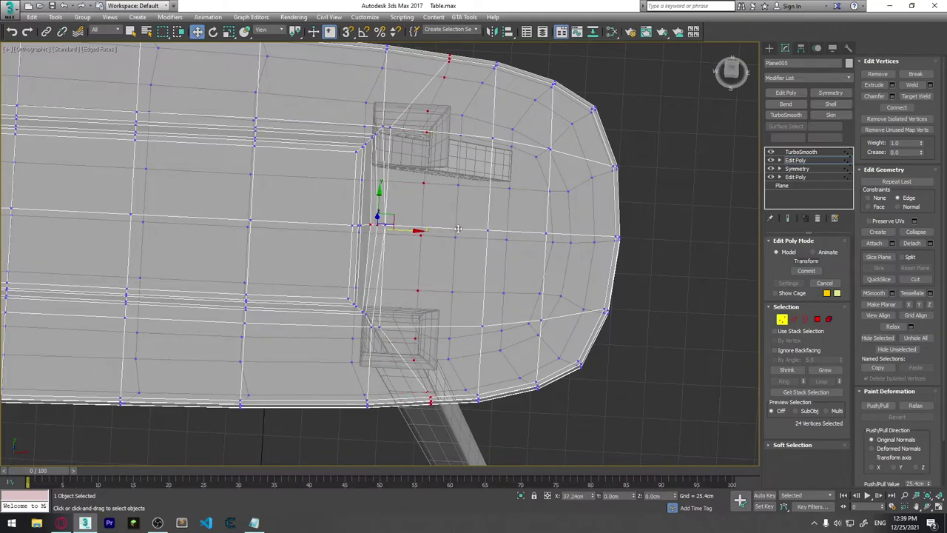
pyautogui.moveTo(461, 229); pyautogui.dragTo(460, 230)
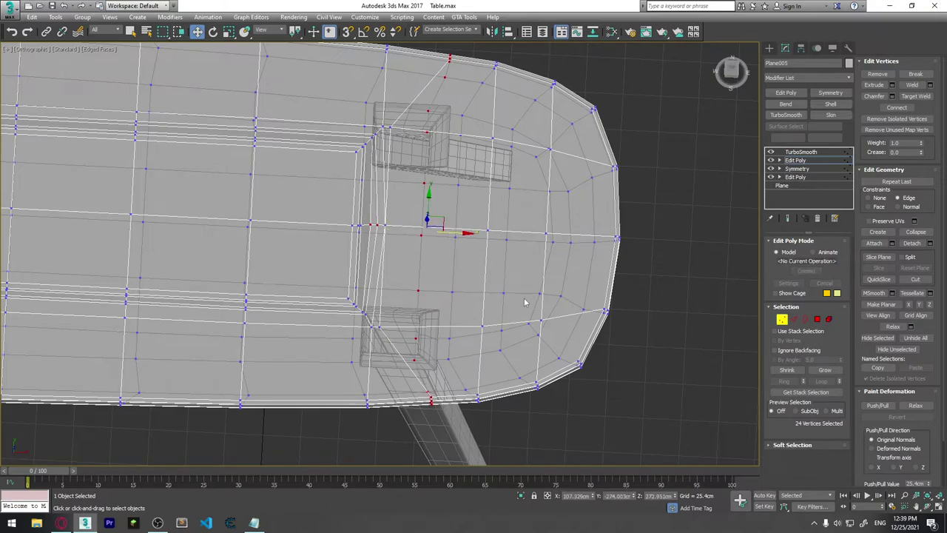
pyautogui.moveTo(524, 302); pyautogui.dragTo(502, 305, button='middle')
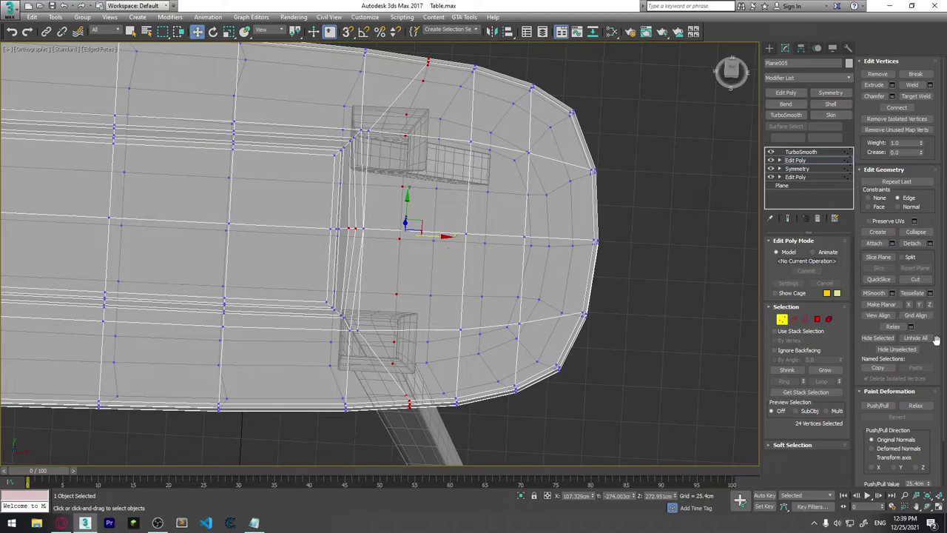
# Try Make Planar X and undo it, then fine-tune the loop's position along X.
pyautogui.click(909, 304)
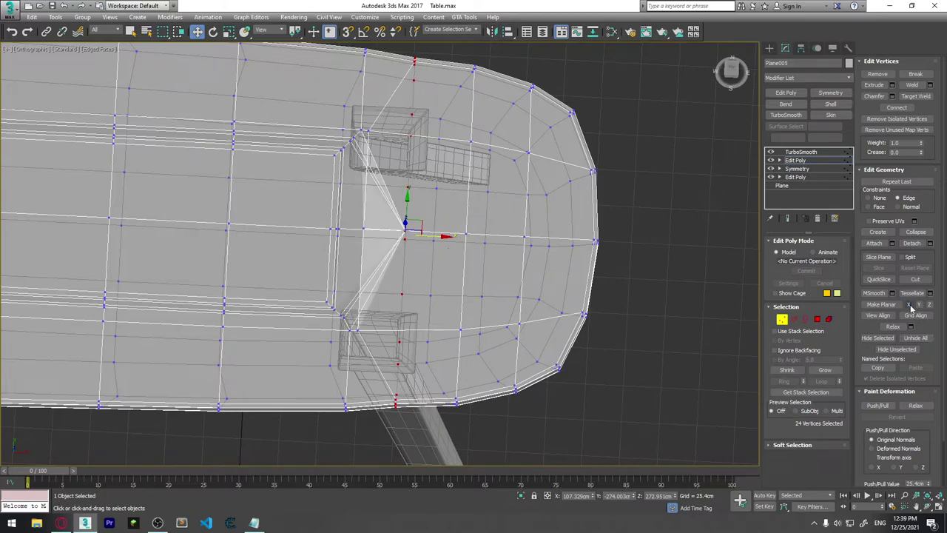
pyautogui.hotkey('ctrl', 'z')
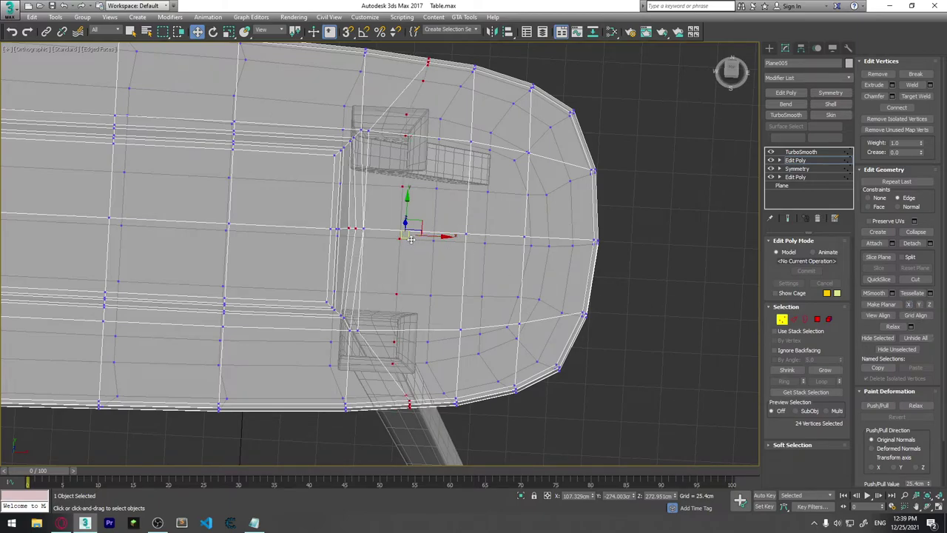
pyautogui.moveTo(410, 239); pyautogui.dragTo(360, 237)
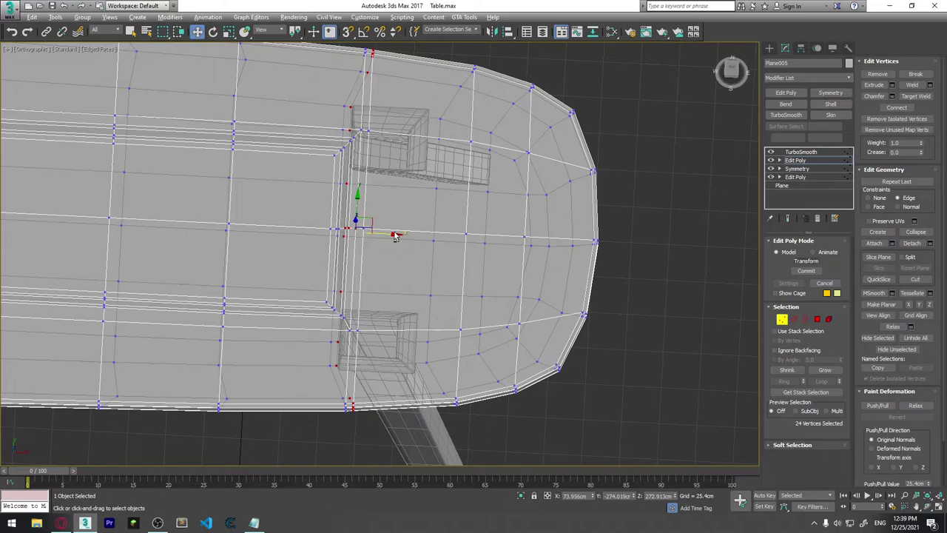
pyautogui.moveTo(396, 235)
pyautogui.keyDown('alt'); pyautogui.mouseDown(button='middle')
pyautogui.moveTo(363, 226)
pyautogui.moveTo(387, 294)
pyautogui.moveTo(411, 317)
pyautogui.moveTo(437, 312)
pyautogui.mouseUp(button='middle'); pyautogui.keyUp('alt')
pyautogui.moveTo(416, 228); pyautogui.dragTo(467, 222)
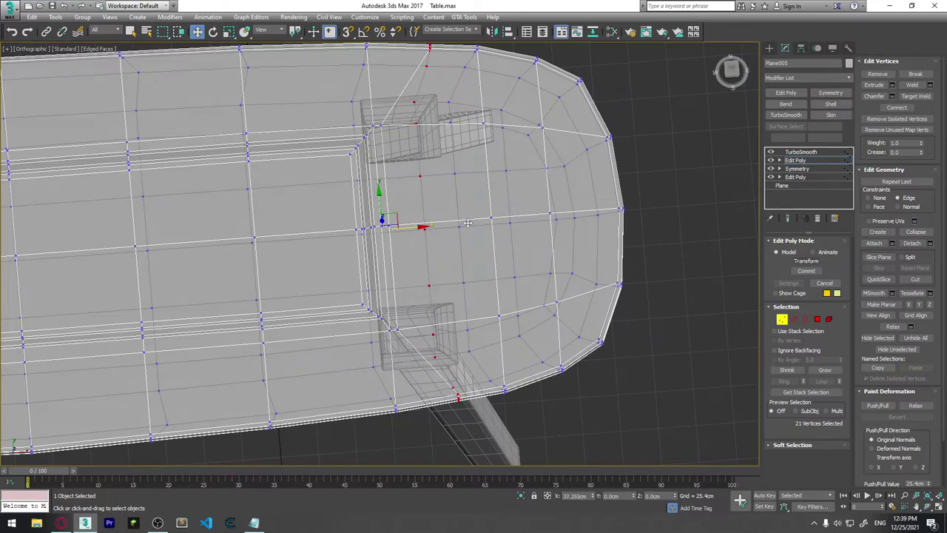
pyautogui.moveTo(468, 222); pyautogui.dragTo(467, 222)
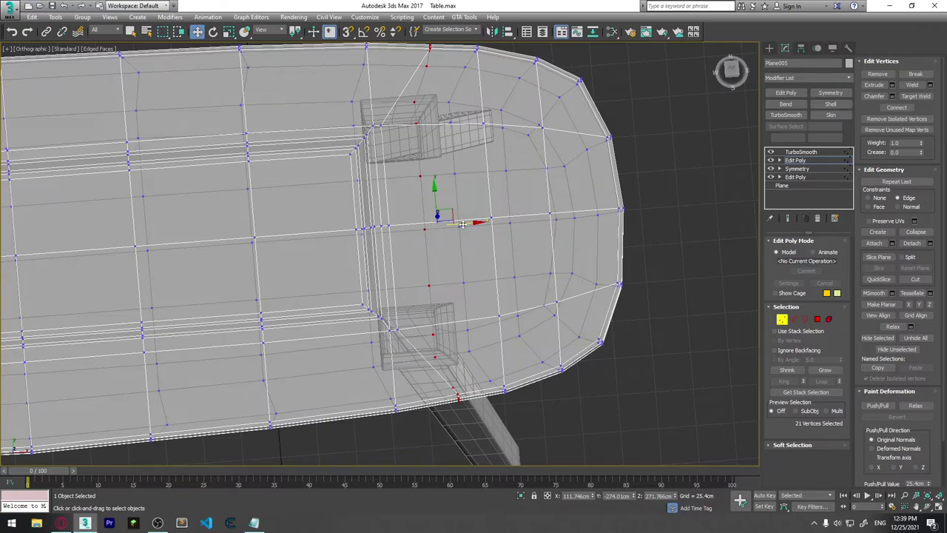
pyautogui.moveTo(462, 223); pyautogui.dragTo(462, 224)
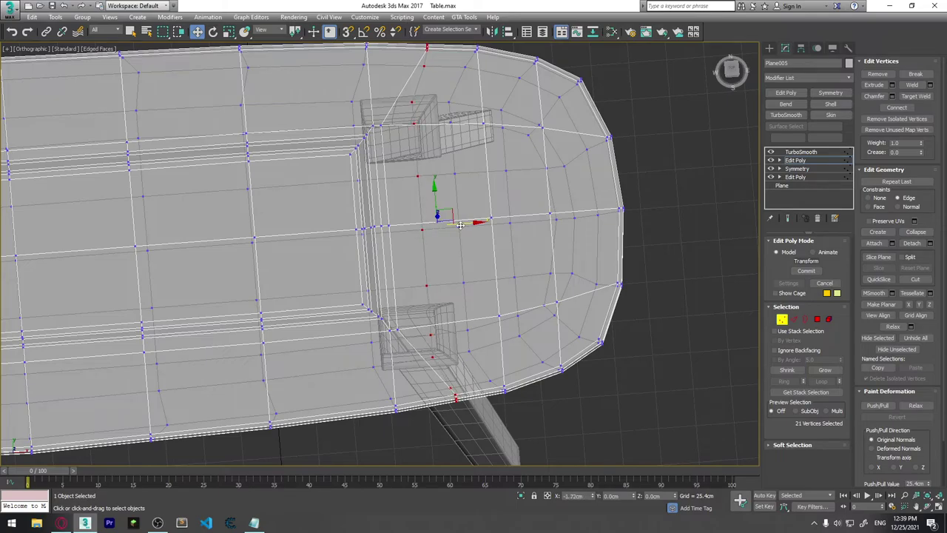
pyautogui.moveTo(463, 224); pyautogui.dragTo(462, 224)
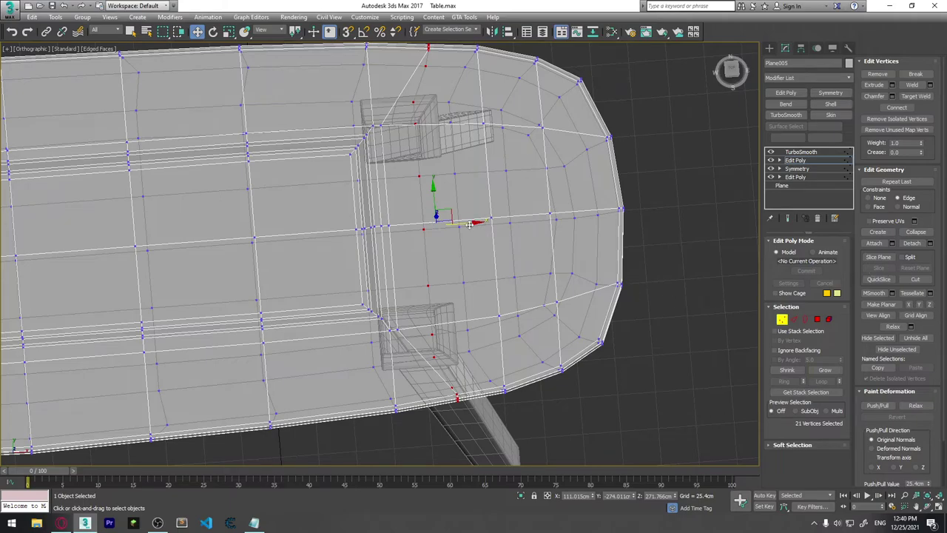
# Flatten the loop with Make Planar X and scale its vertices slightly outward across the table width.
pyautogui.click(908, 306)
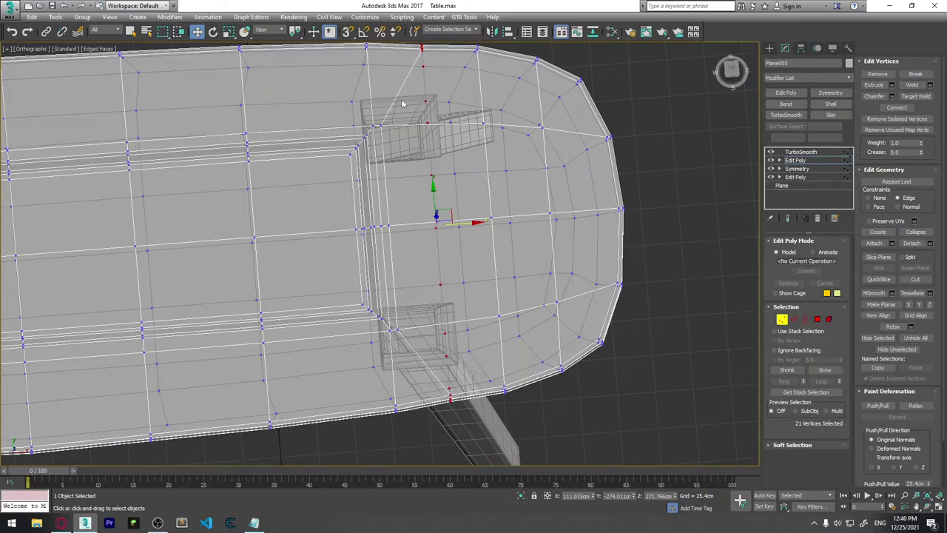
pyautogui.moveTo(542, 304); pyautogui.dragTo(533, 346, button='middle')
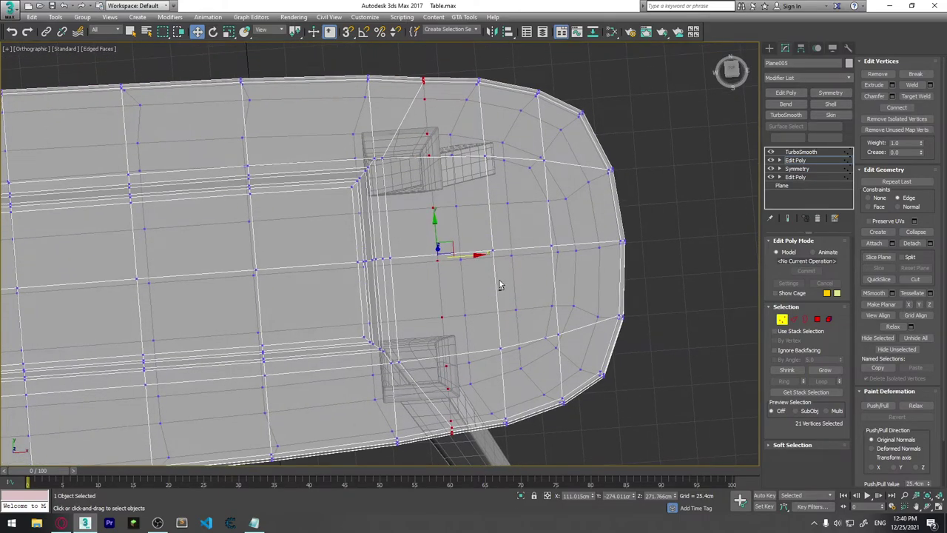
pyautogui.moveTo(499, 285)
pyautogui.keyDown('alt'); pyautogui.mouseDown(button='middle')
pyautogui.moveTo(575, 274)
pyautogui.moveTo(635, 232)
pyautogui.mouseUp(button='middle'); pyautogui.keyUp('alt')
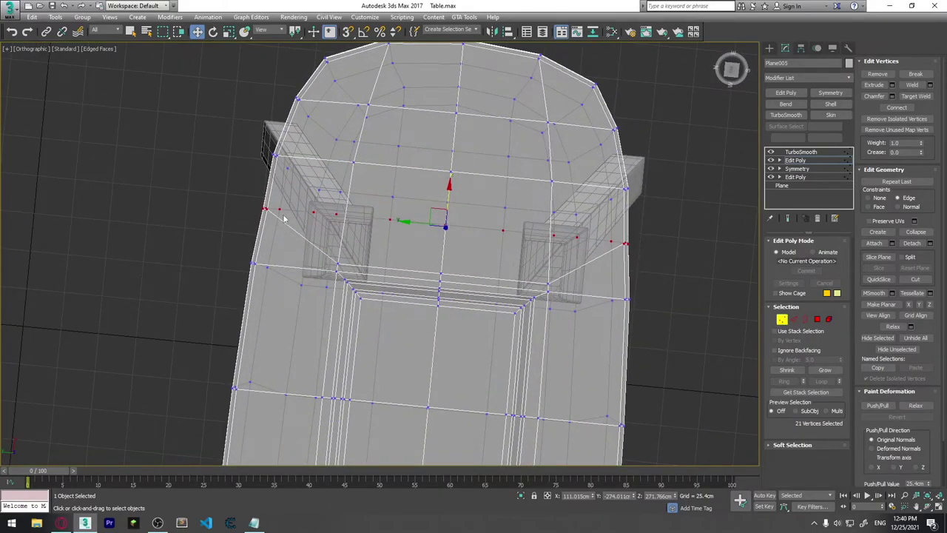
pyautogui.press('r')
pyautogui.moveTo(402, 222); pyautogui.dragTo(409, 222)
pyautogui.keyDown('alt'); pyautogui.moveTo(408, 222); pyautogui.dragTo(395, 250, button='middle'); pyautogui.keyUp('alt')
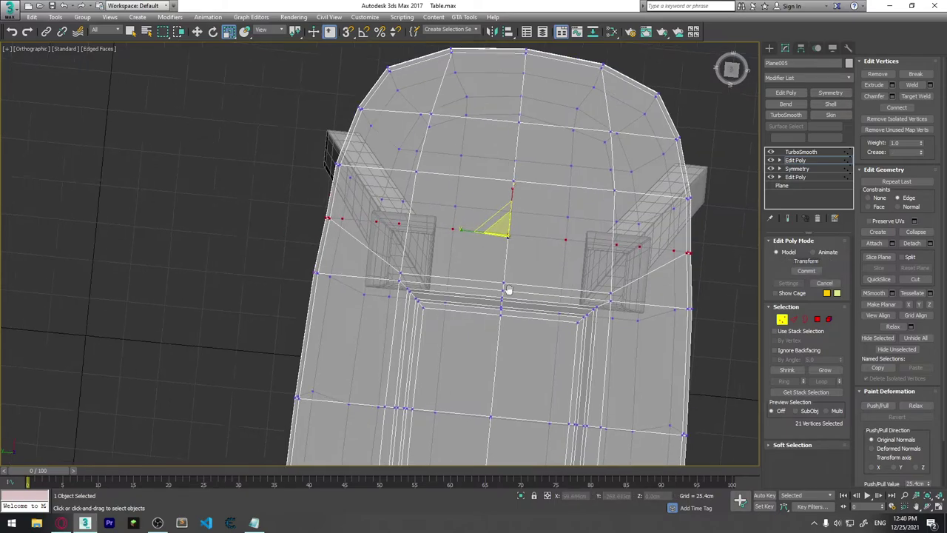
pyautogui.scroll(2, 396, 250)
pyautogui.scroll(2, 369, 236)
pyautogui.scroll(1, 371, 232)
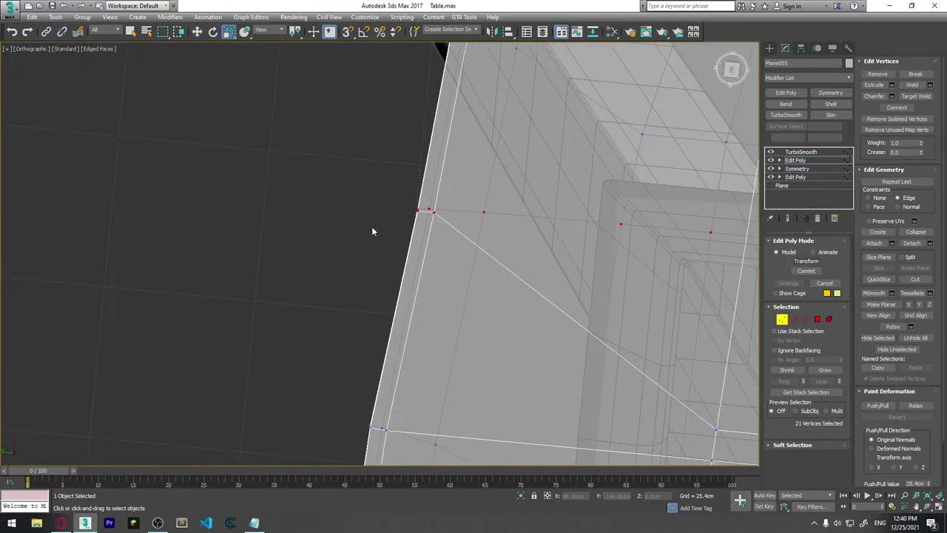
pyautogui.scroll(-1, 420, 243)
pyautogui.scroll(-1, 451, 249)
pyautogui.scroll(-1, 444, 245)
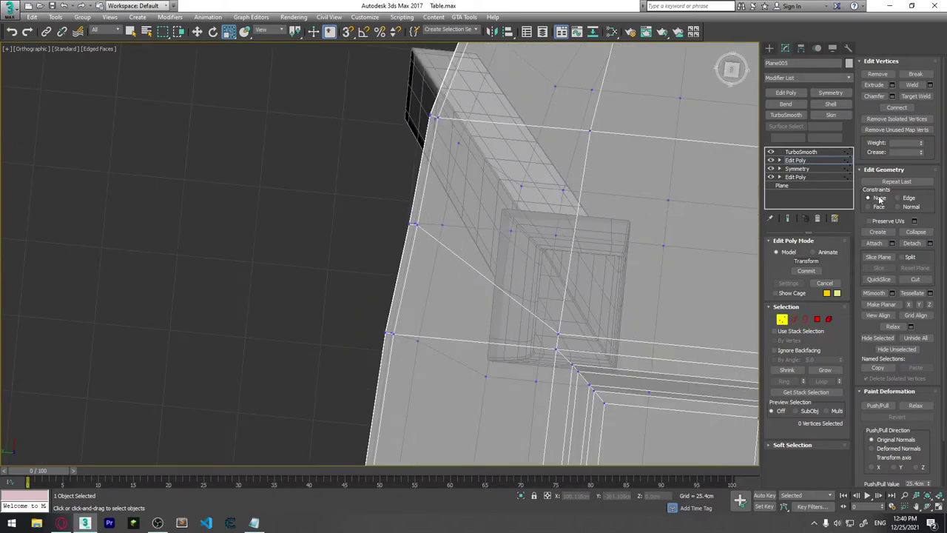
# Move five corner vertices on the tabletop edge, deselect all, and turn off See-Through.
pyautogui.moveTo(416, 237); pyautogui.dragTo(413, 229)
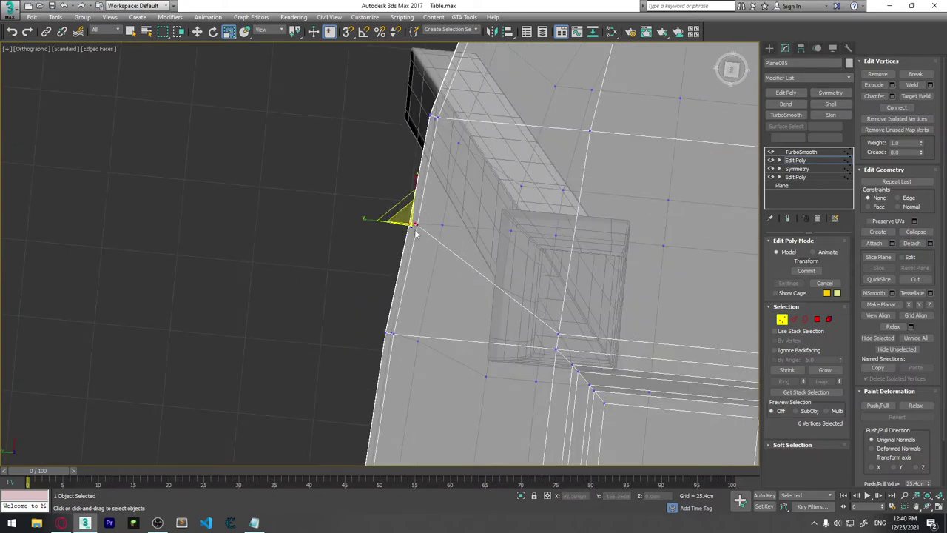
pyautogui.press('w')
pyautogui.moveTo(579, 282)
pyautogui.keyDown('alt'); pyautogui.mouseDown(button='middle')
pyautogui.moveTo(507, 300)
pyautogui.moveTo(528, 264)
pyautogui.mouseUp(button='middle'); pyautogui.keyUp('alt')
pyautogui.moveTo(528, 264); pyautogui.dragTo(487, 272)
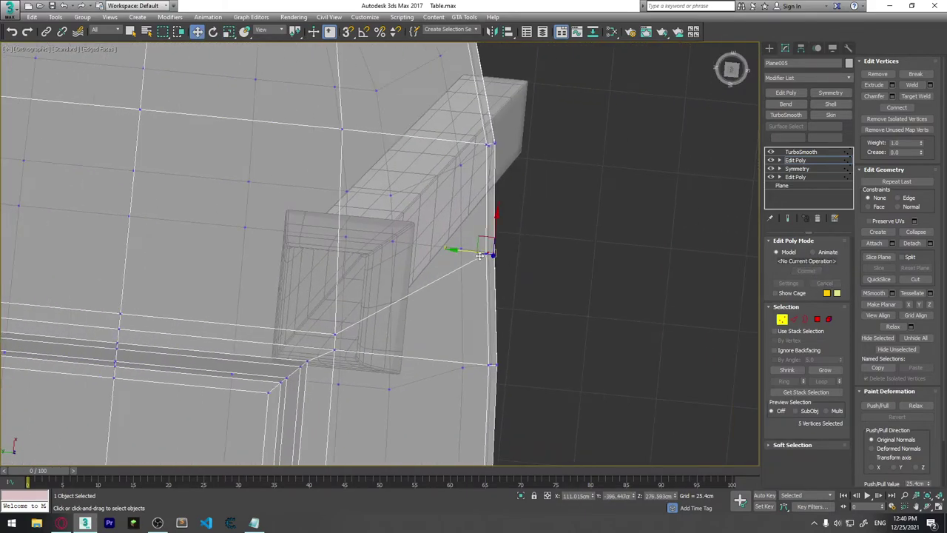
pyautogui.click(496, 256)
pyautogui.moveTo(496, 255)
pyautogui.keyDown('alt'); pyautogui.mouseDown(button='middle')
pyautogui.moveTo(493, 318)
pyautogui.moveTo(619, 298)
pyautogui.moveTo(594, 225)
pyautogui.moveTo(619, 346)
pyautogui.moveTo(585, 374)
pyautogui.moveTo(566, 367)
pyautogui.mouseUp(button='middle'); pyautogui.keyUp('alt')
pyautogui.hotkey('alt', 'x')
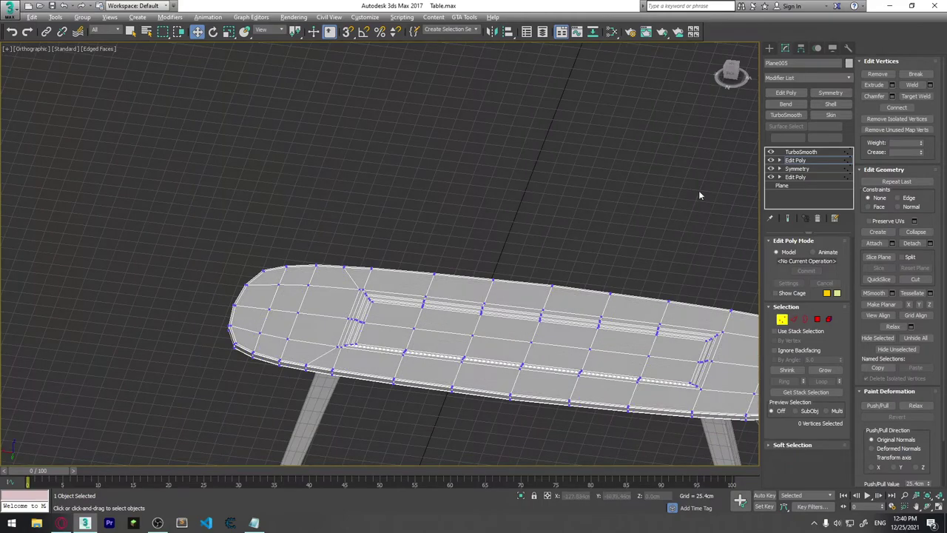
# Return to Perspective view and show the smoothed end result of the tabletop.
pyautogui.press('p')
pyautogui.scroll(-3, 437, 265)
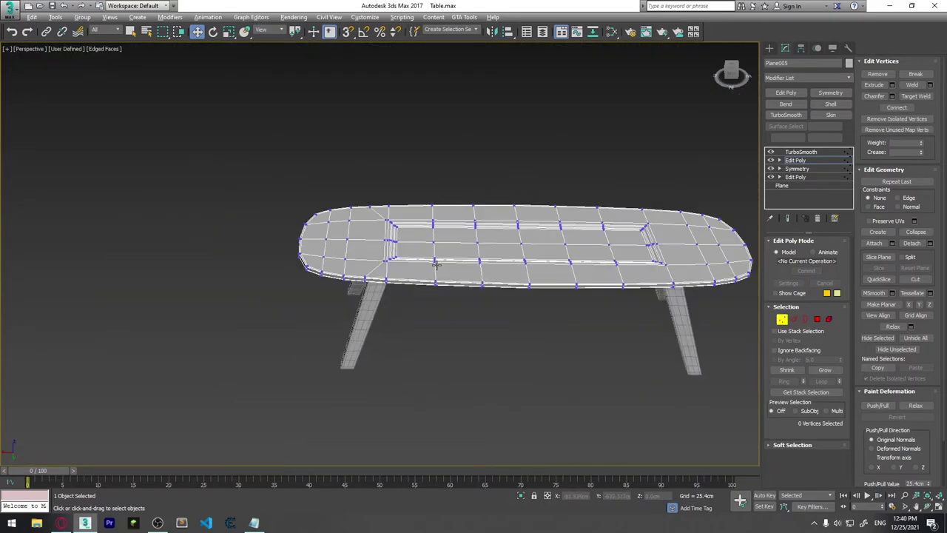
pyautogui.keyDown('alt'); pyautogui.moveTo(436, 264); pyautogui.dragTo(406, 277, button='middle'); pyautogui.keyUp('alt')
pyautogui.scroll(3, 406, 277)
pyautogui.scroll(2, 401, 296)
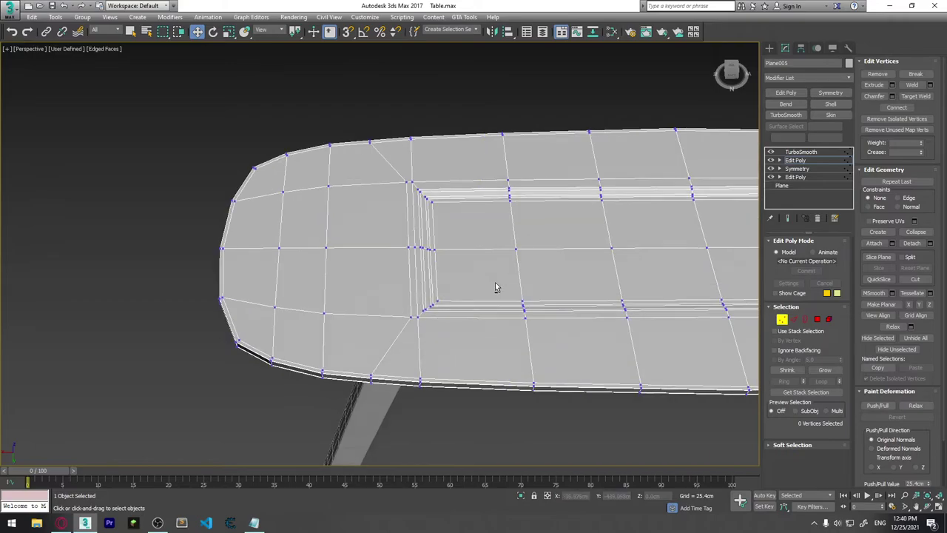
pyautogui.scroll(-2, 495, 287)
pyautogui.hotkey('ctrl', 'e')
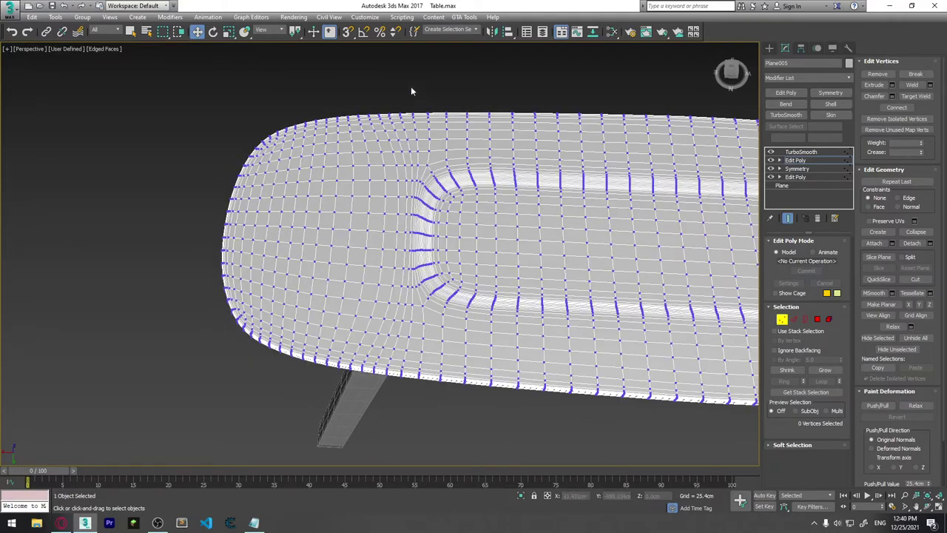
# Leave vertex editing, reselect the tabletop and go to the Edit Poly below TurboSmooth.
pyautogui.click(784, 319)
pyautogui.click(445, 103)
pyautogui.keyDown('alt'); pyautogui.moveTo(451, 226); pyautogui.dragTo(426, 271, button='middle'); pyautogui.keyUp('alt')
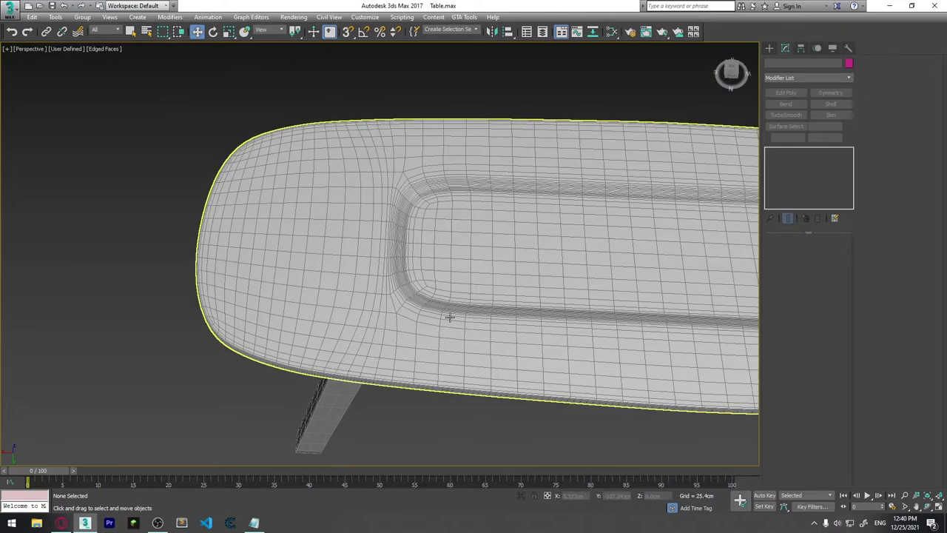
pyautogui.click(389, 274)
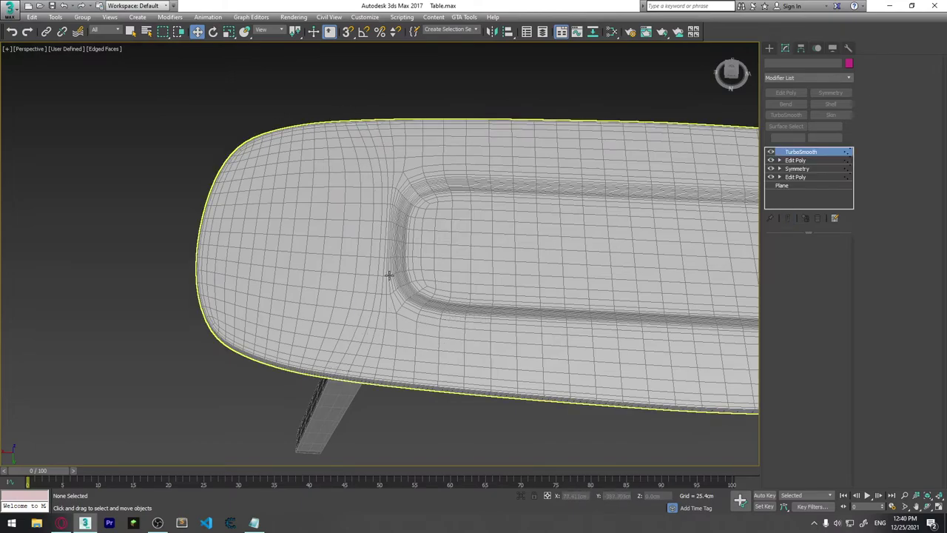
pyautogui.click(389, 275)
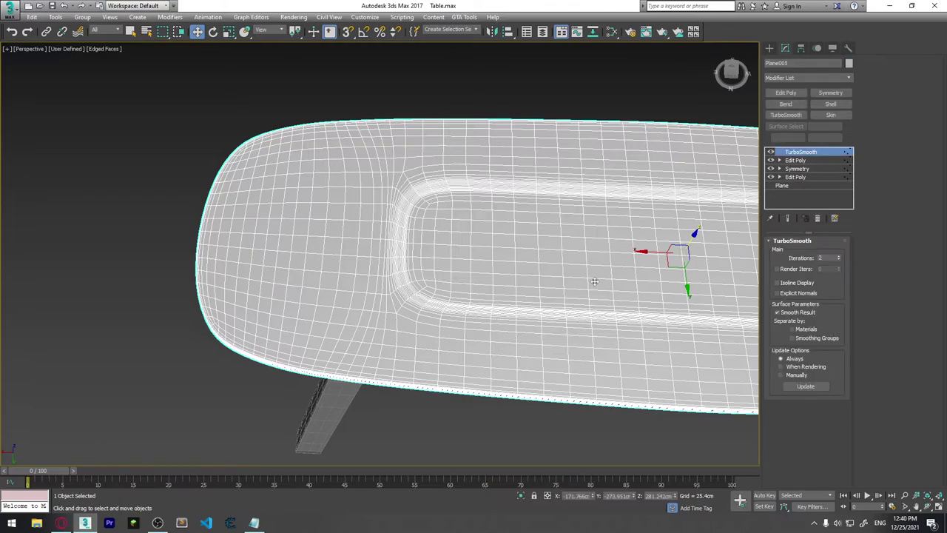
pyautogui.click(803, 160)
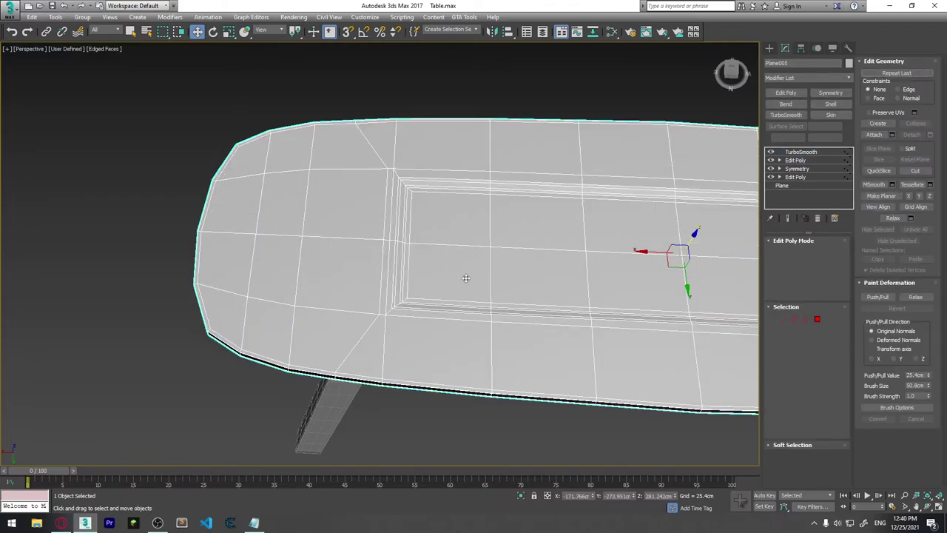
# Toggle Show End Result repeatedly, orbiting to compare the low-poly cage with the smoothed tabletop.
pyautogui.moveTo(465, 276); pyautogui.dragTo(445, 258, button='middle')
pyautogui.hotkey('ctrl', 'e')
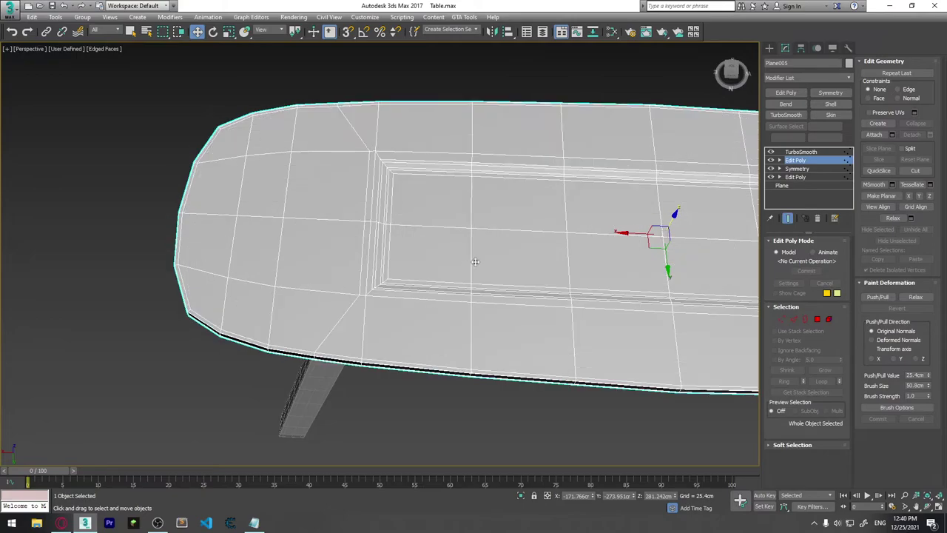
pyautogui.scroll(-3, 555, 270)
pyautogui.moveTo(602, 276); pyautogui.dragTo(471, 286, button='middle')
pyautogui.hotkey('ctrl', 'e')
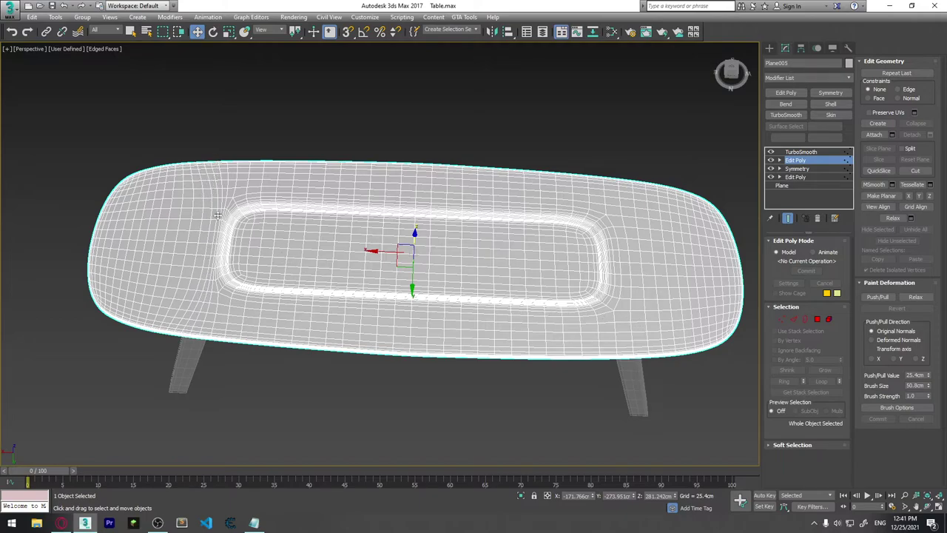
pyautogui.hotkey('ctrl', 'e')
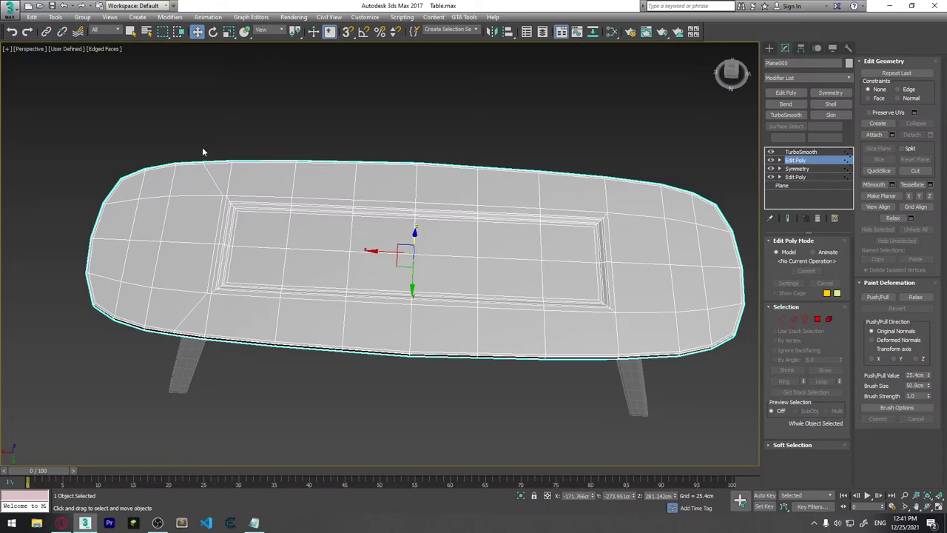
pyautogui.keyDown('alt'); pyautogui.moveTo(202, 151); pyautogui.dragTo(234, 213, button='middle'); pyautogui.keyUp('alt')
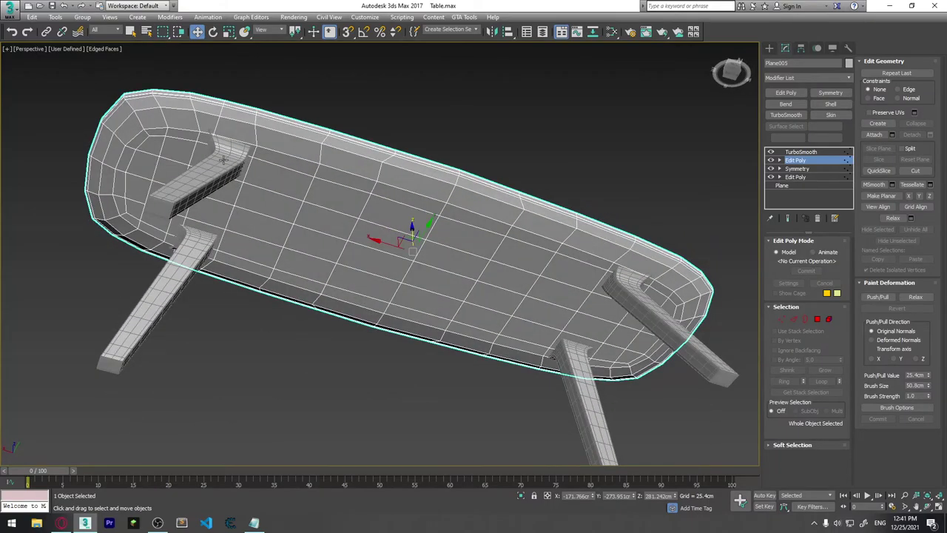
pyautogui.keyDown('alt'); pyautogui.moveTo(222, 159); pyautogui.dragTo(326, 170, button='middle'); pyautogui.keyUp('alt')
pyautogui.hotkey('ctrl', 'e')
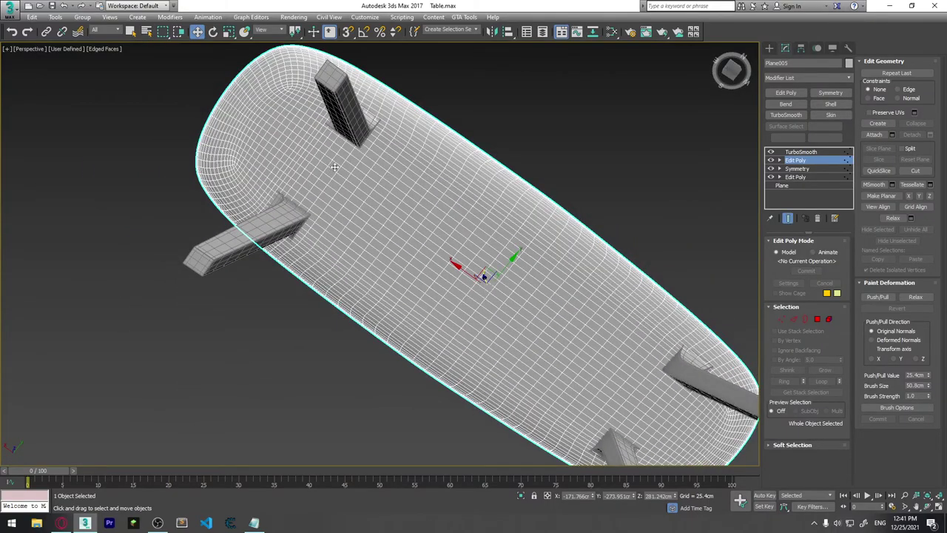
pyautogui.hotkey('ctrl', 'e')
pyautogui.moveTo(335, 166)
pyautogui.keyDown('alt'); pyautogui.mouseDown(button='middle')
pyautogui.moveTo(393, 239)
pyautogui.moveTo(393, 286)
pyautogui.mouseUp(button='middle'); pyautogui.keyUp('alt')
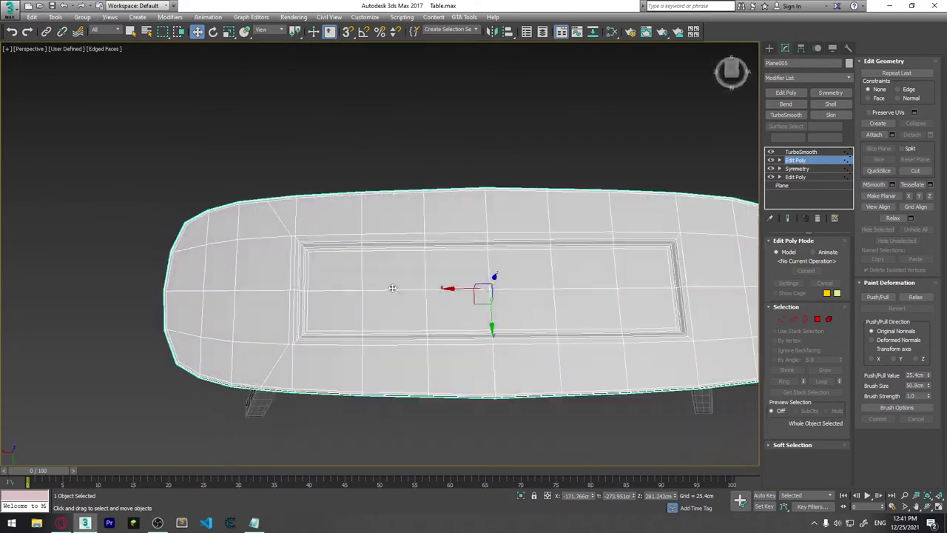
pyautogui.moveTo(498, 303); pyautogui.dragTo(457, 263, button='middle')
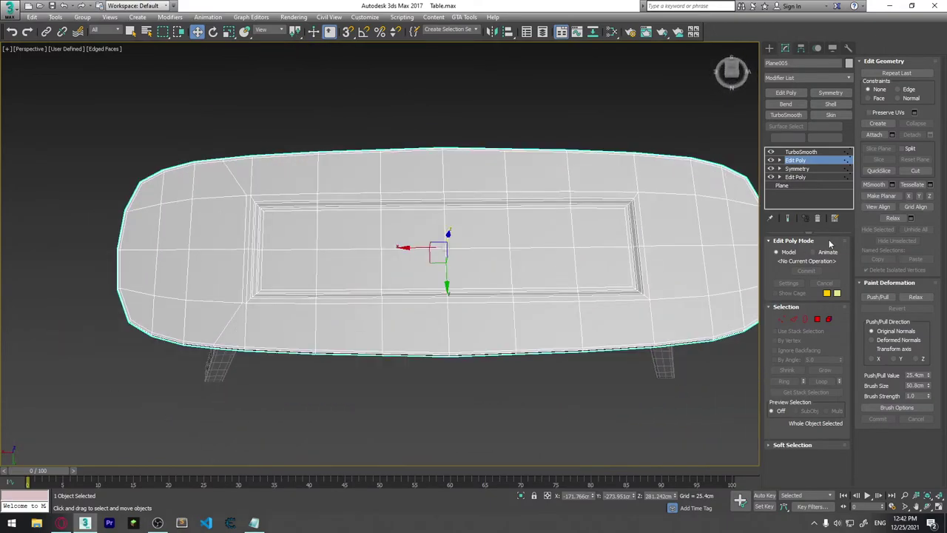
pyautogui.keyDown('alt'); pyautogui.moveTo(590, 289); pyautogui.dragTo(518, 264, button='middle'); pyautogui.keyUp('alt')
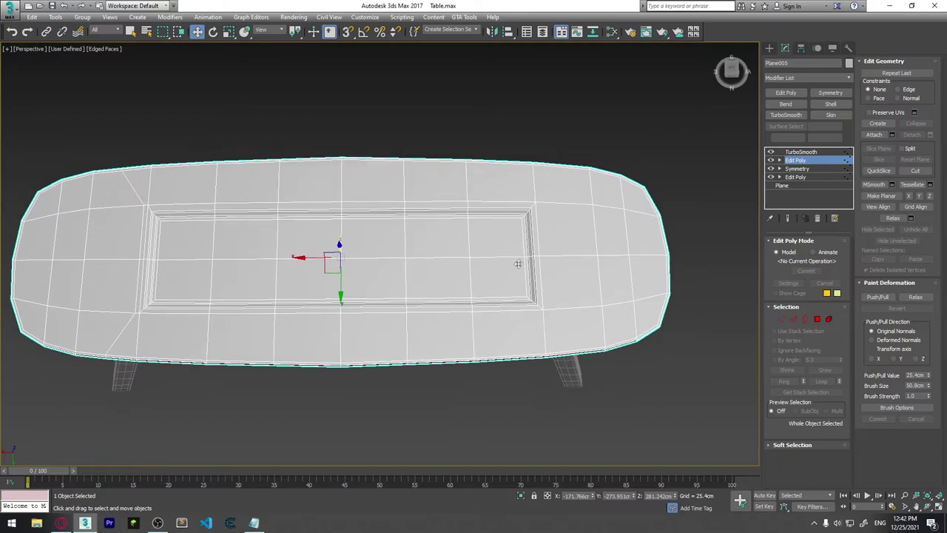
pyautogui.moveTo(591, 336)
pyautogui.keyDown('alt'); pyautogui.mouseDown(button='middle')
pyautogui.moveTo(449, 338)
pyautogui.moveTo(463, 260)
pyautogui.moveTo(493, 245)
pyautogui.moveTo(429, 239)
pyautogui.mouseUp(button='middle'); pyautogui.keyUp('alt')
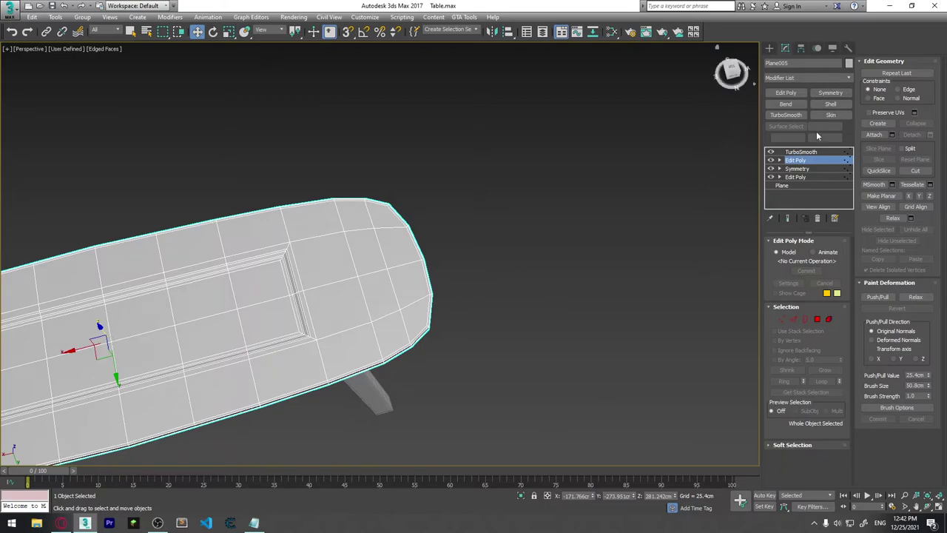
# Switch to Edge mode and select the 24-edge loop across the tabletop's rounded end.
pyautogui.hotkey('alt', 'c')
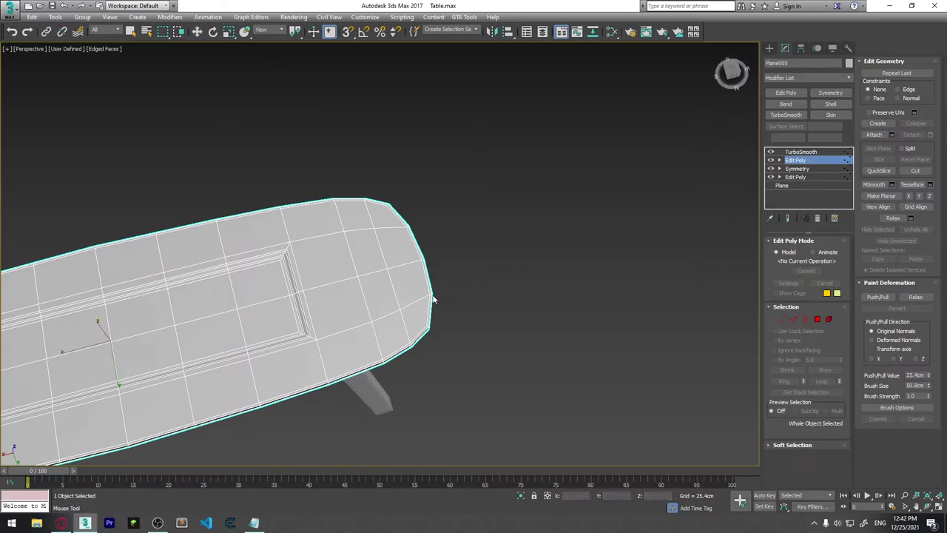
pyautogui.press('2')
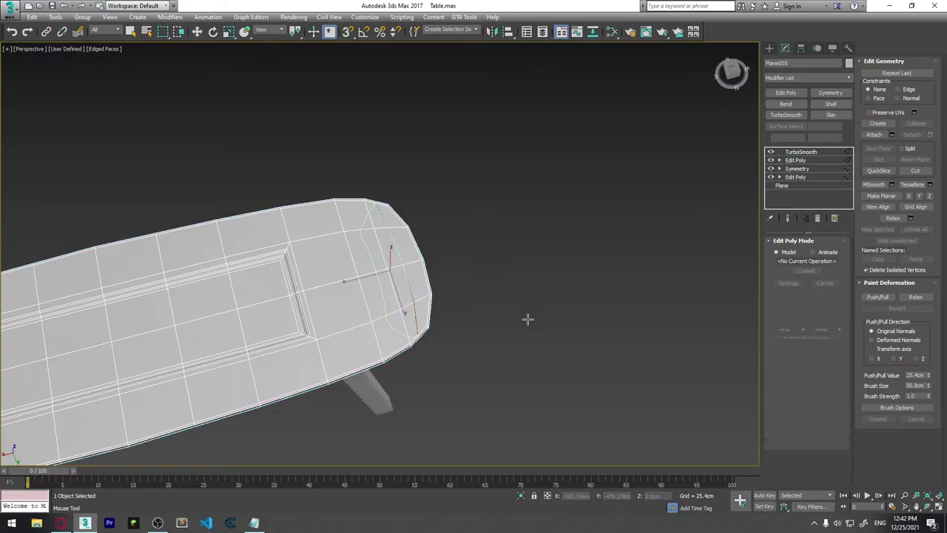
pyautogui.doubleClick(399, 288)
pyautogui.moveTo(399, 288)
pyautogui.keyDown('alt'); pyautogui.mouseDown(button='middle')
pyautogui.moveTo(408, 220)
pyautogui.moveTo(434, 171)
pyautogui.mouseUp(button='middle'); pyautogui.keyUp('alt')
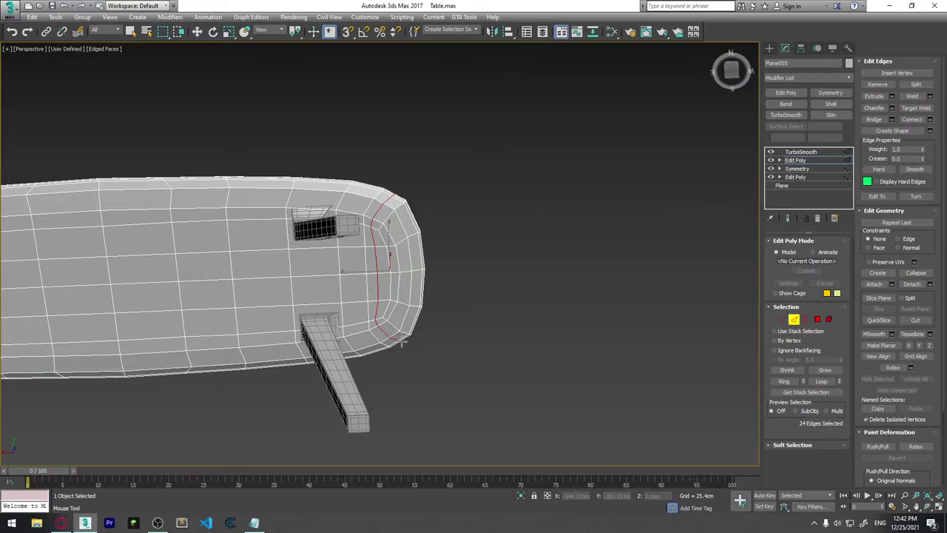
# Flatten the selected curved edge loop into a straight line with Make Planar X.
pyautogui.press('w')
pyautogui.moveTo(416, 298)
pyautogui.keyDown('alt'); pyautogui.mouseDown(button='middle')
pyautogui.moveTo(423, 321)
pyautogui.moveTo(412, 323)
pyautogui.moveTo(432, 274)
pyautogui.mouseUp(button='middle'); pyautogui.keyUp('alt')
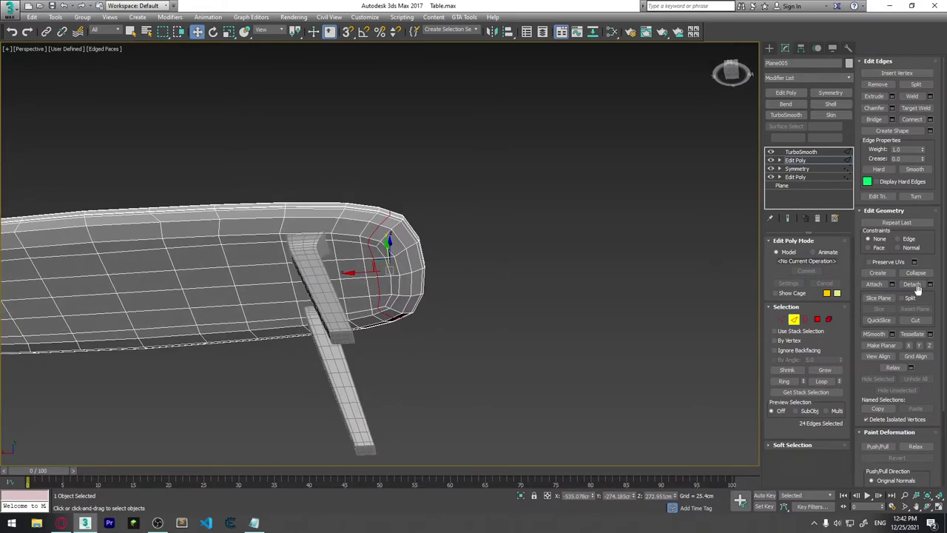
pyautogui.click(911, 350)
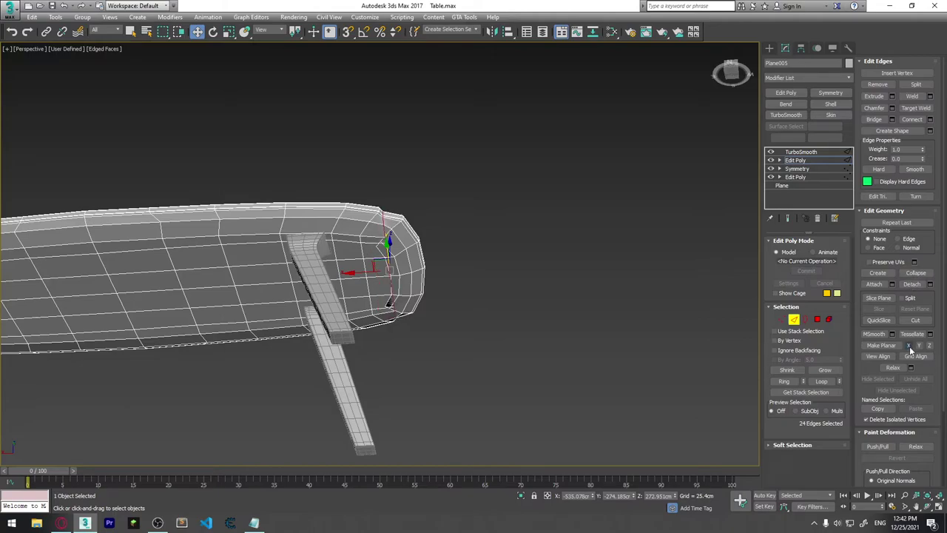
pyautogui.keyDown('alt'); pyautogui.moveTo(495, 244); pyautogui.dragTo(467, 338, button='middle'); pyautogui.keyUp('alt')
# Slide the straightened loop along X toward the table end, undoing the extra move.
pyautogui.scroll(2, 405, 268)
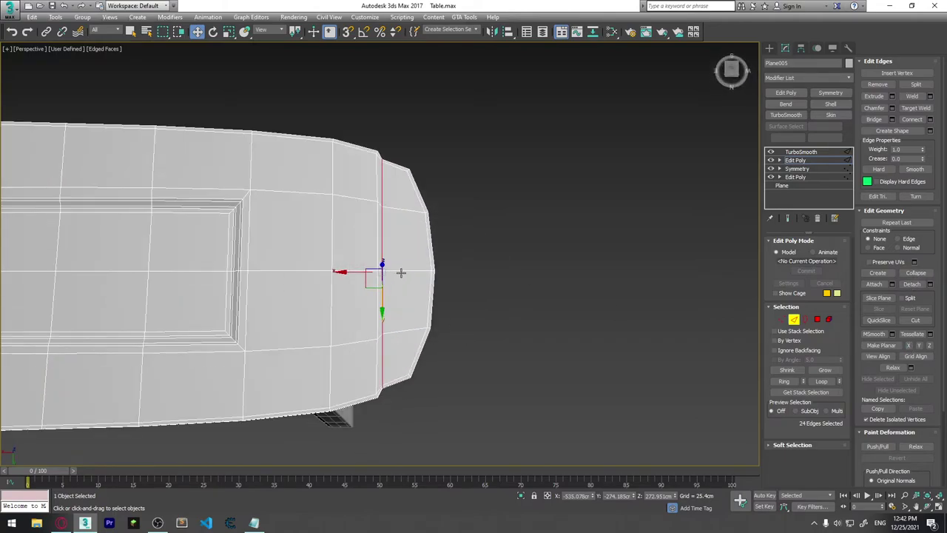
pyautogui.moveTo(357, 271); pyautogui.dragTo(375, 267)
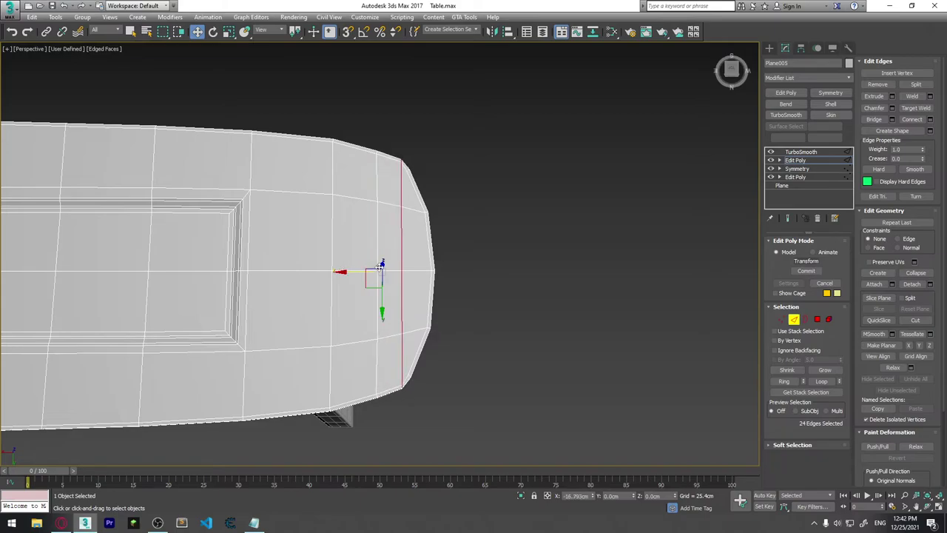
pyautogui.moveTo(375, 267)
pyautogui.keyDown('alt'); pyautogui.mouseDown(button='middle')
pyautogui.moveTo(417, 183)
pyautogui.moveTo(433, 172)
pyautogui.moveTo(417, 165)
pyautogui.mouseUp(button='middle'); pyautogui.keyUp('alt')
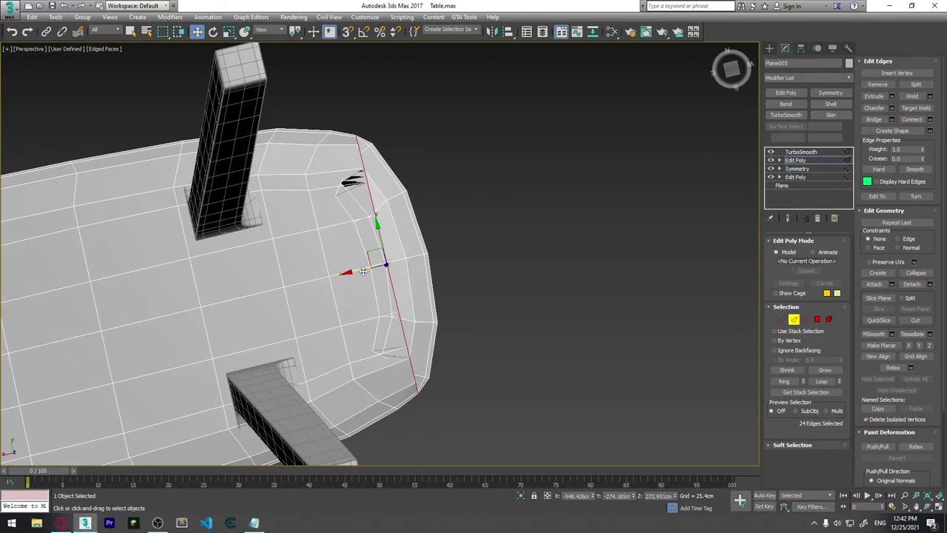
pyautogui.moveTo(356, 270); pyautogui.dragTo(320, 271)
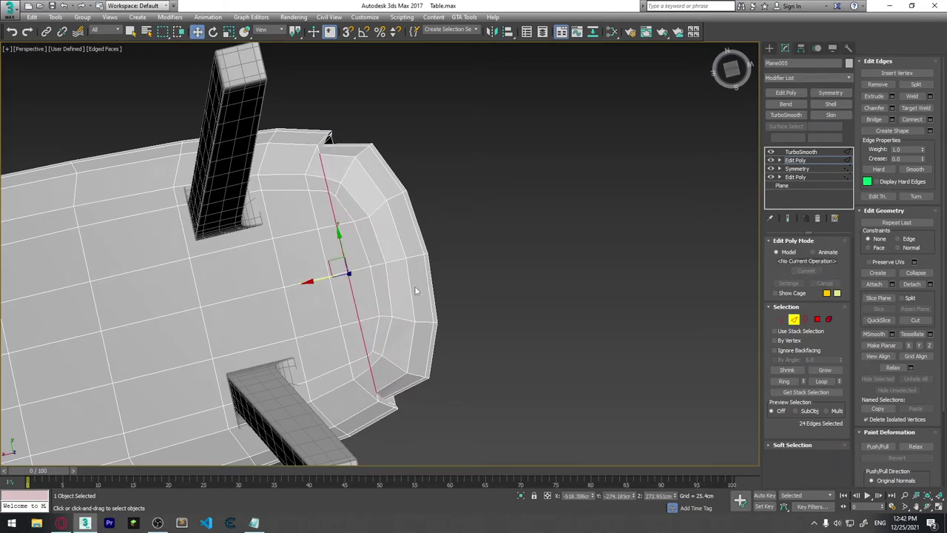
pyautogui.hotkey('ctrl', 'z')
pyautogui.hotkey('ctrl', 'z')
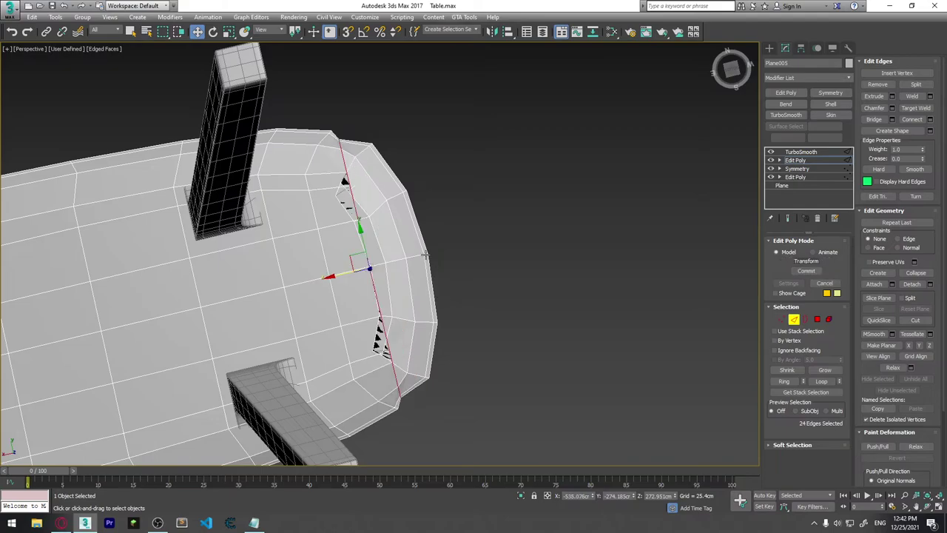
pyautogui.moveTo(419, 266)
pyautogui.keyDown('alt'); pyautogui.mouseDown(button='middle')
pyautogui.moveTo(409, 343)
pyautogui.moveTo(426, 317)
pyautogui.mouseUp(button='middle'); pyautogui.keyUp('alt')
pyautogui.scroll(-5, 263, 346)
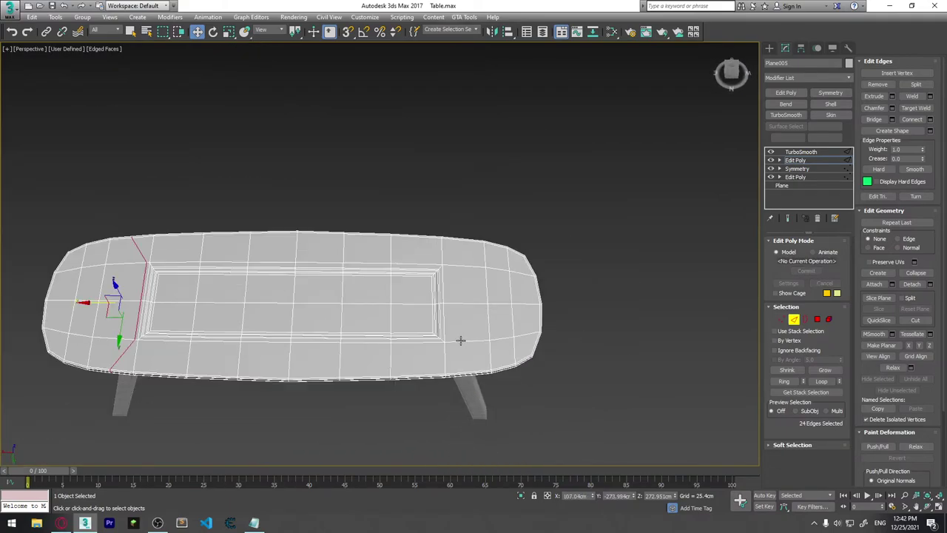
pyautogui.scroll(2, 320, 322)
# Select the lengthwise edge loop across the tabletop, remove it, then undo the removal.
pyautogui.click(320, 323)
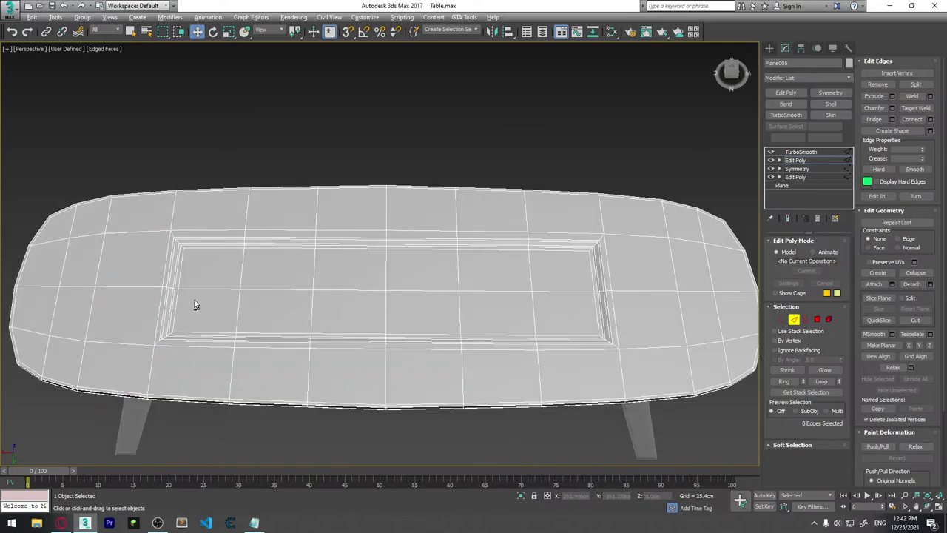
pyautogui.moveTo(195, 306)
pyautogui.keyDown('alt'); pyautogui.mouseDown(button='middle')
pyautogui.moveTo(200, 222)
pyautogui.moveTo(235, 180)
pyautogui.moveTo(160, 232)
pyautogui.moveTo(205, 281)
pyautogui.moveTo(330, 278)
pyautogui.moveTo(431, 292)
pyautogui.moveTo(413, 295)
pyautogui.mouseUp(button='middle'); pyautogui.keyUp('alt')
pyautogui.scroll(-3, 236, 186)
pyautogui.scroll(2, 197, 309)
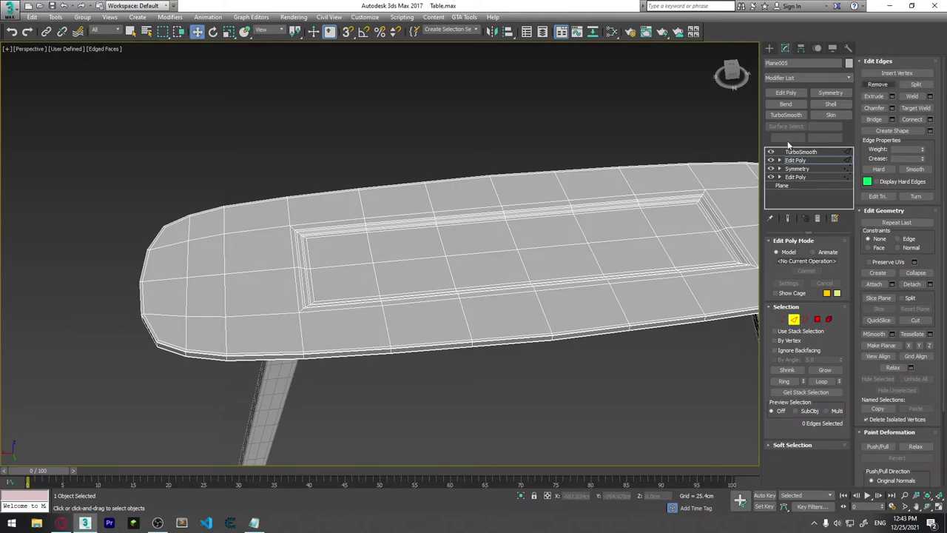
pyautogui.doubleClick(260, 271)
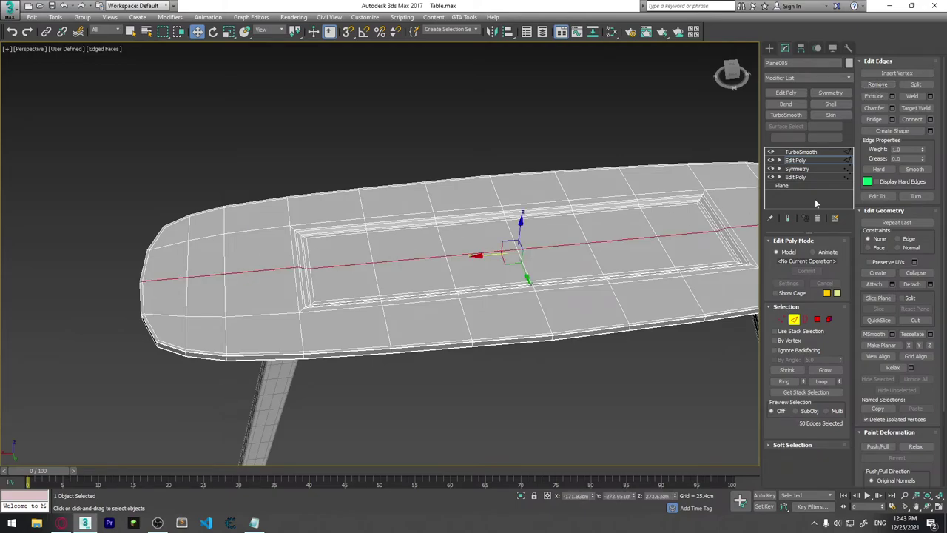
pyautogui.click(878, 86)
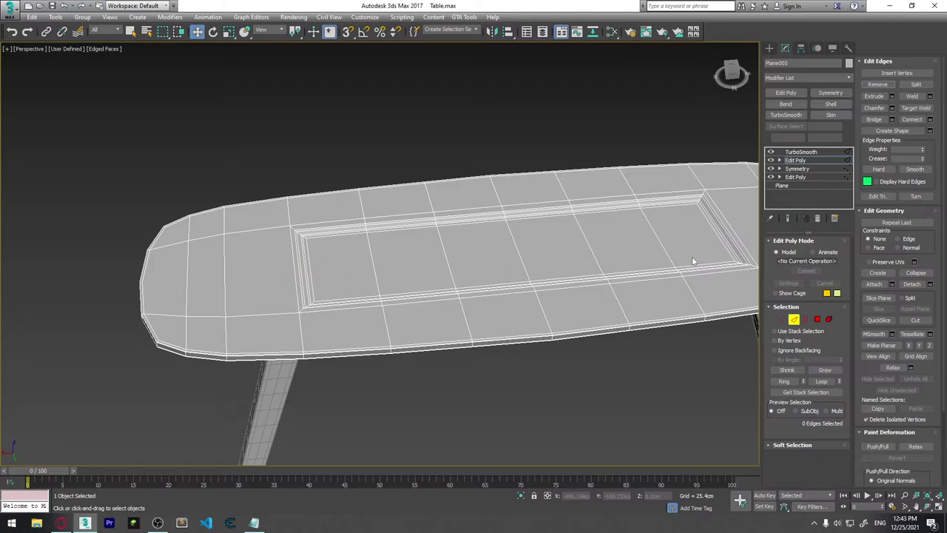
pyautogui.click(782, 319)
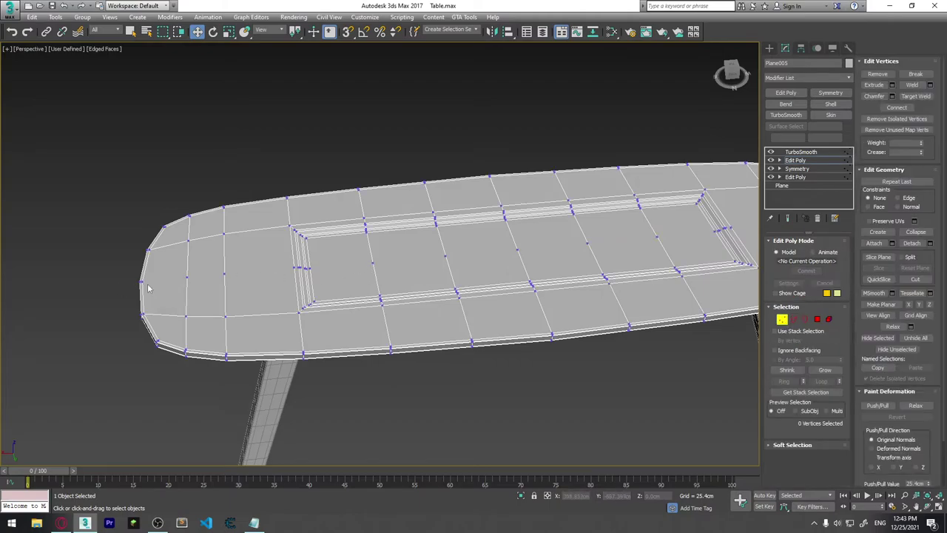
pyautogui.hotkey('ctrl', 'z')
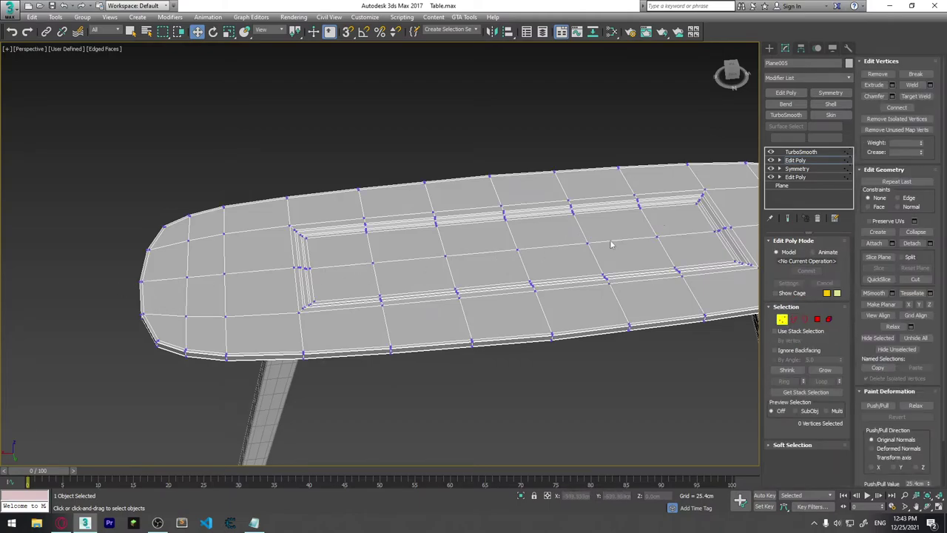
# Reselect the full lengthwise loop, try removing it again, undo, and clear the selection.
pyautogui.click(793, 319)
pyautogui.click(222, 275)
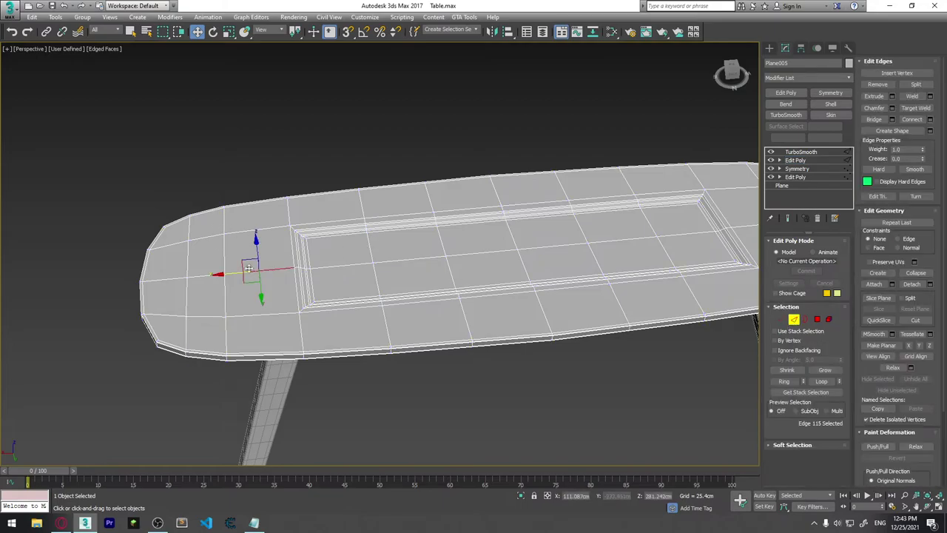
pyautogui.doubleClick(250, 271)
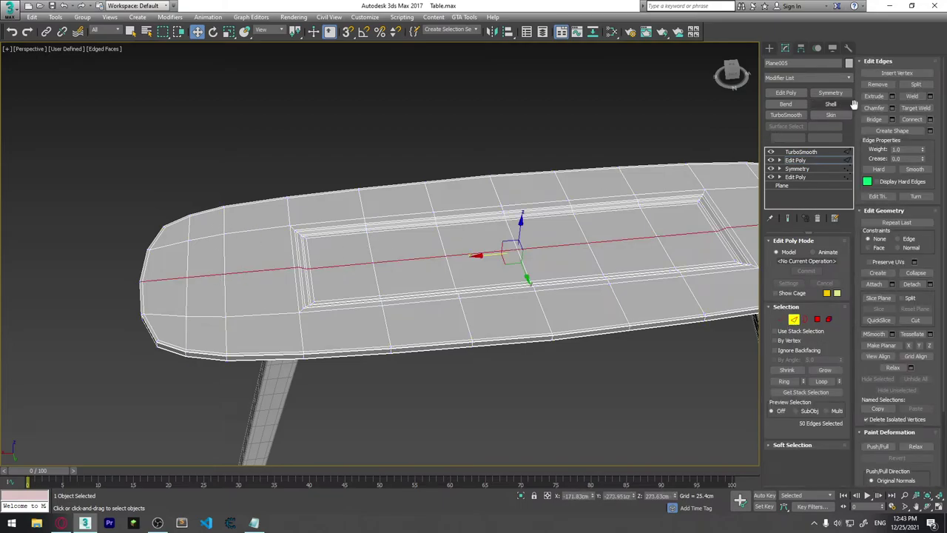
pyautogui.click(879, 87)
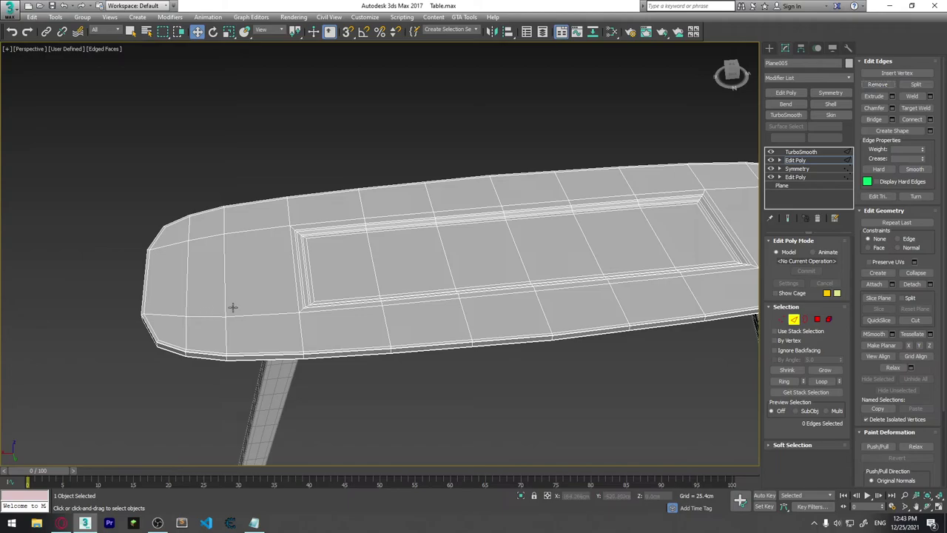
pyautogui.hotkey('ctrl', 'z')
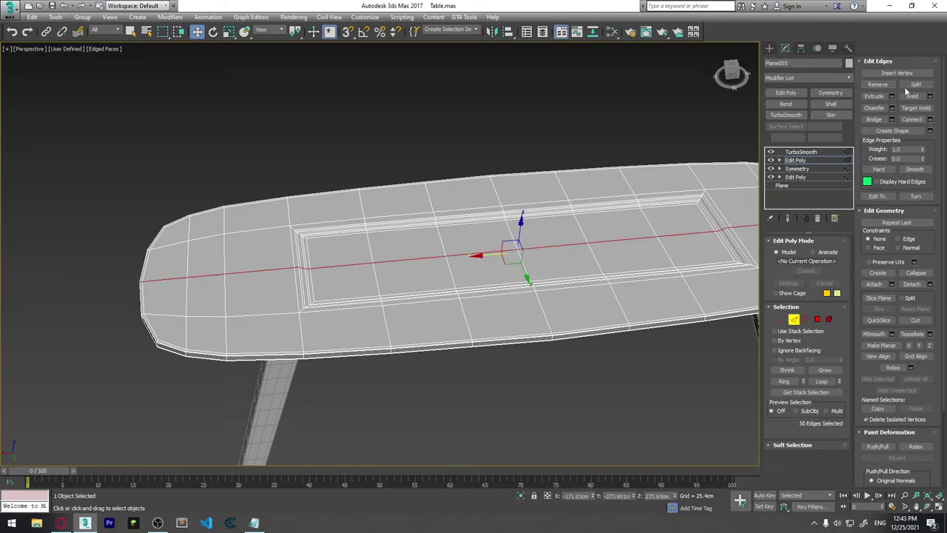
pyautogui.click(731, 183)
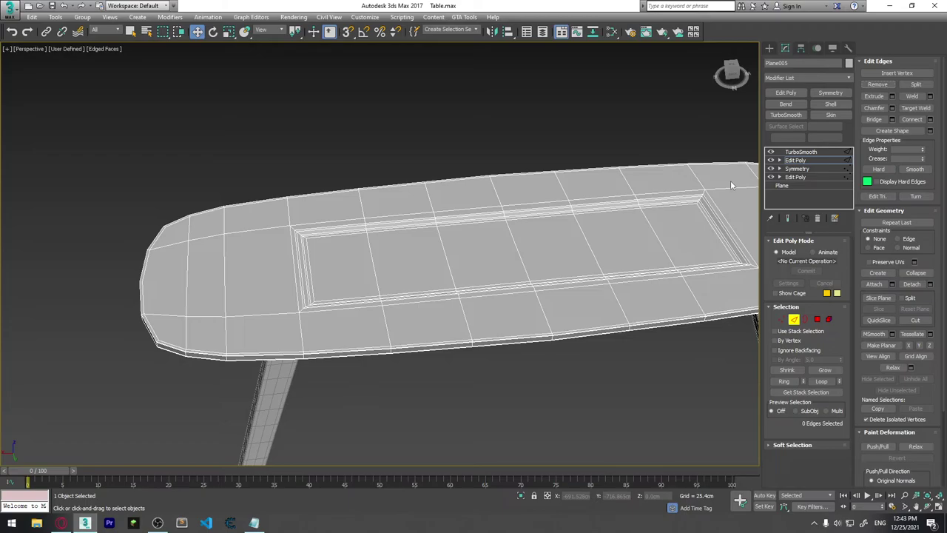
# Toggle between vertex and edge levels, then return to whole-object level with the table framed.
pyautogui.click(782, 320)
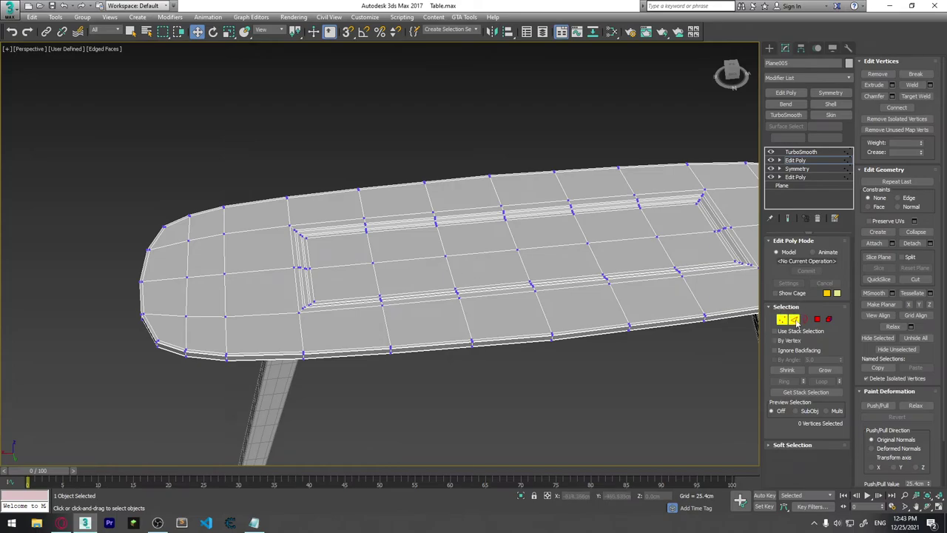
pyautogui.click(794, 319)
pyautogui.click(675, 316)
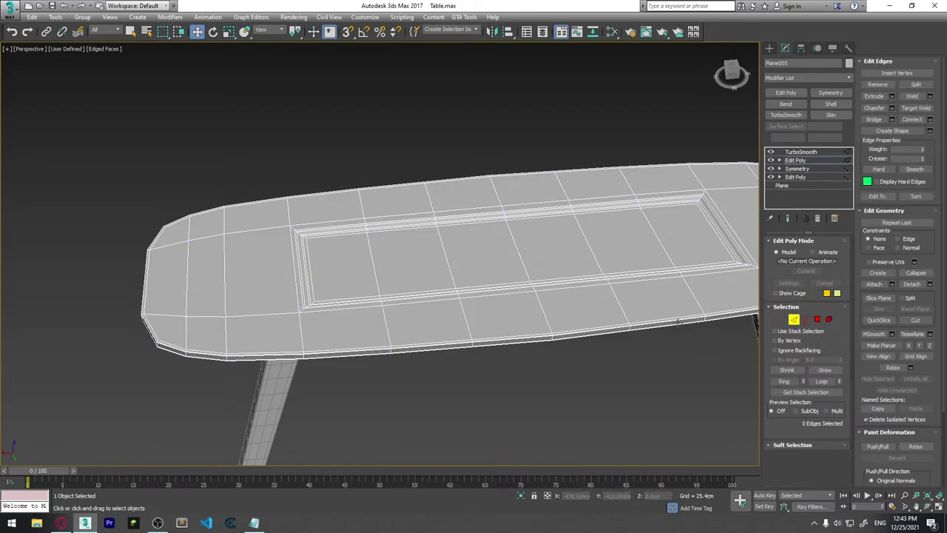
pyautogui.click(783, 319)
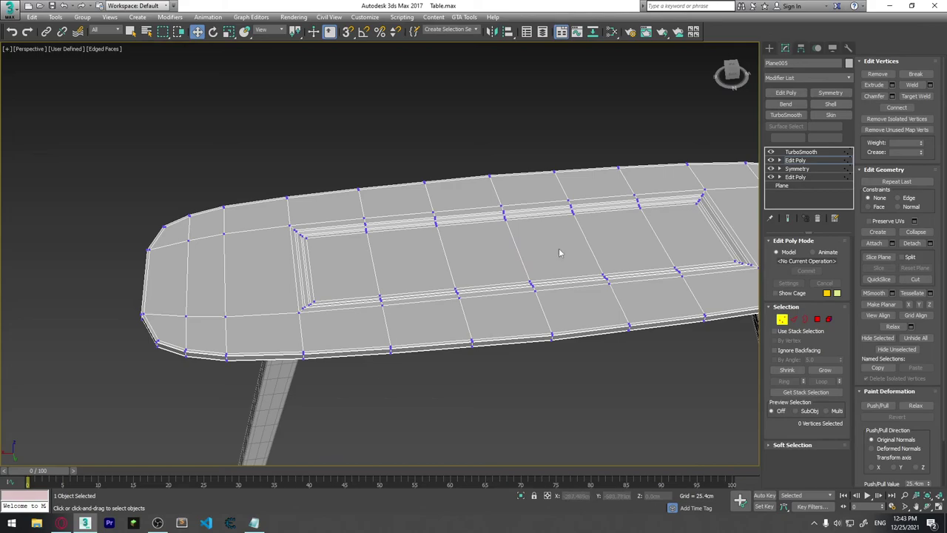
pyautogui.moveTo(603, 247); pyautogui.dragTo(565, 260, button='middle')
pyautogui.moveTo(539, 243)
pyautogui.keyDown('alt'); pyautogui.mouseDown(button='middle')
pyautogui.moveTo(491, 284)
pyautogui.moveTo(628, 312)
pyautogui.mouseUp(button='middle'); pyautogui.keyUp('alt')
pyautogui.press('1')
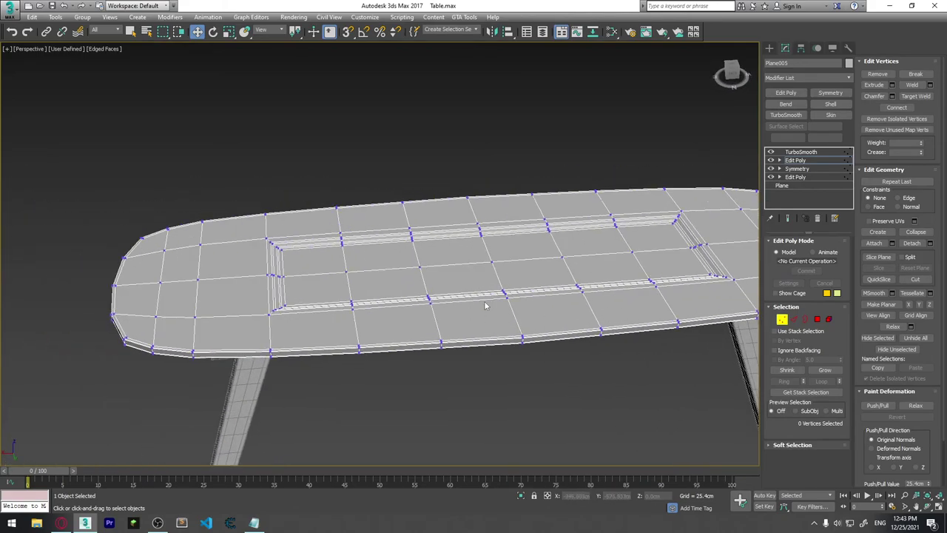
pyautogui.press('z')
pyautogui.scroll(3, 282, 316)
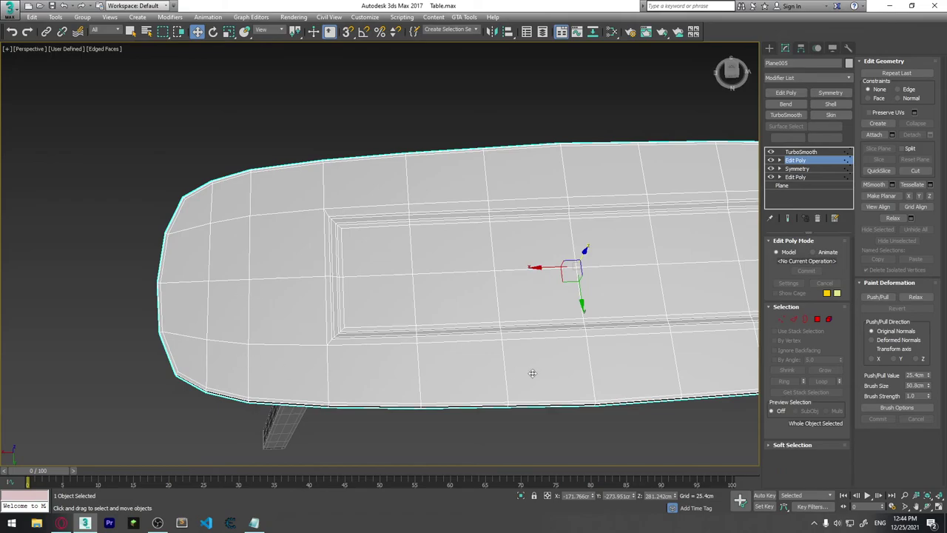
# Pan to the table's right end and select its vertical edge loop at Edge level.
pyautogui.moveTo(533, 374); pyautogui.dragTo(311, 374, button='middle')
pyautogui.moveTo(699, 352); pyautogui.dragTo(516, 378, button='middle')
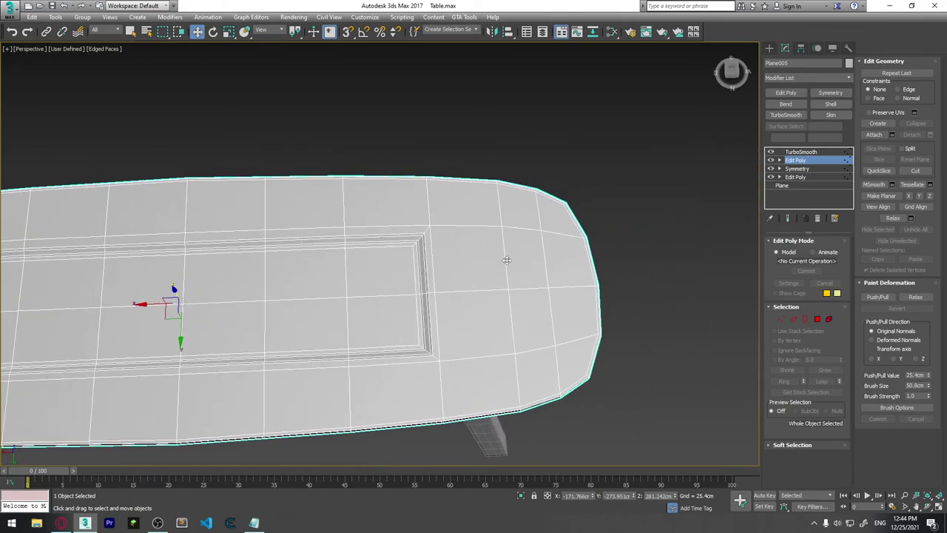
pyautogui.click(798, 321)
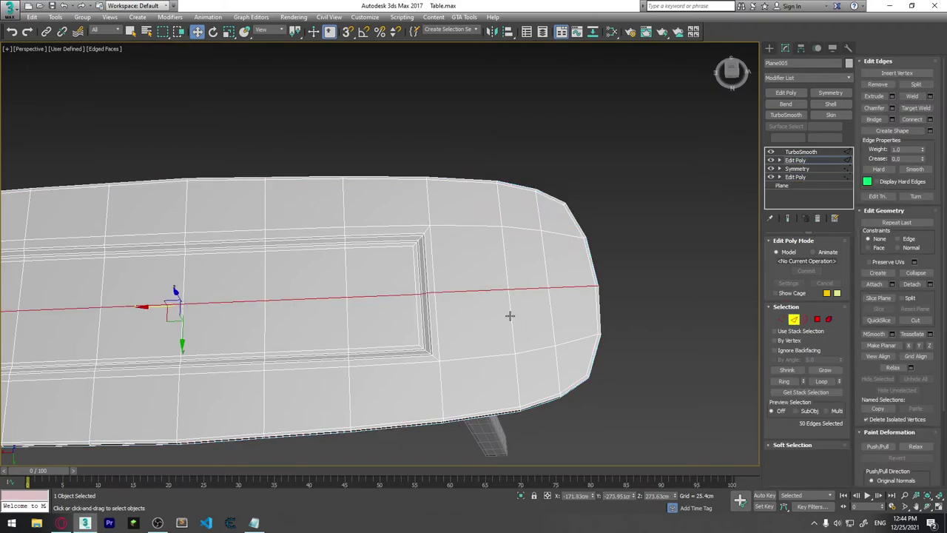
pyautogui.doubleClick(507, 317)
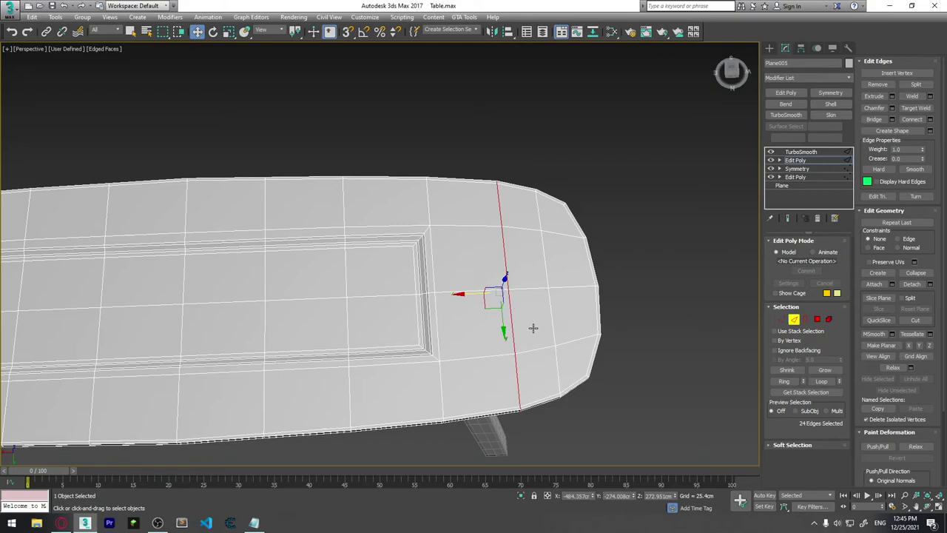
# Assign Ctrl+F as the Set Flow hotkey in Customize User Interface's Keyboard settings.
pyautogui.click(366, 17)
pyautogui.click(399, 17)
pyautogui.click(366, 17)
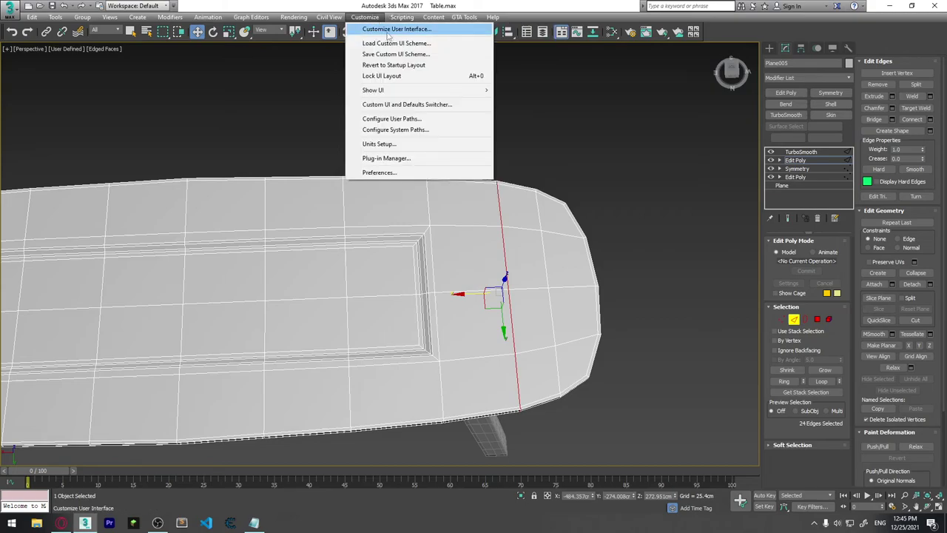
pyautogui.press('Escape')
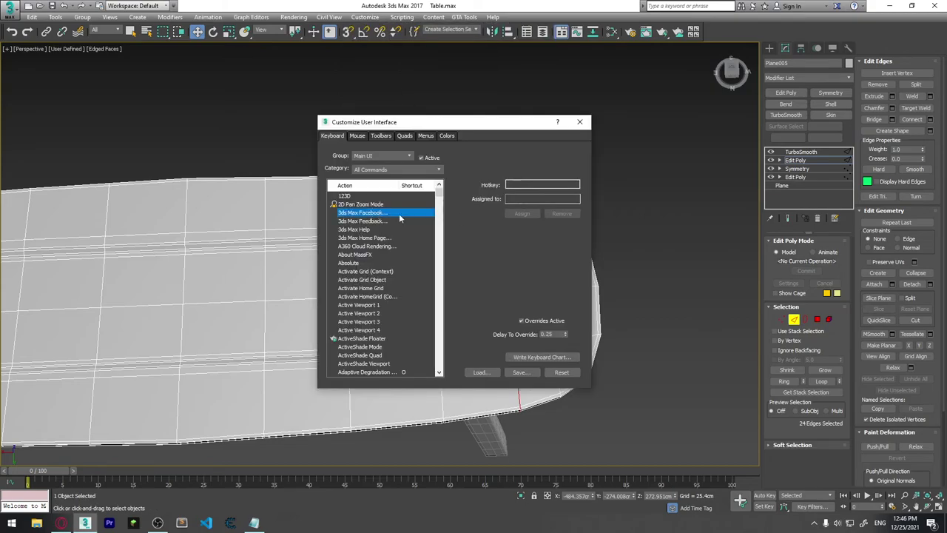
pyautogui.write('t')
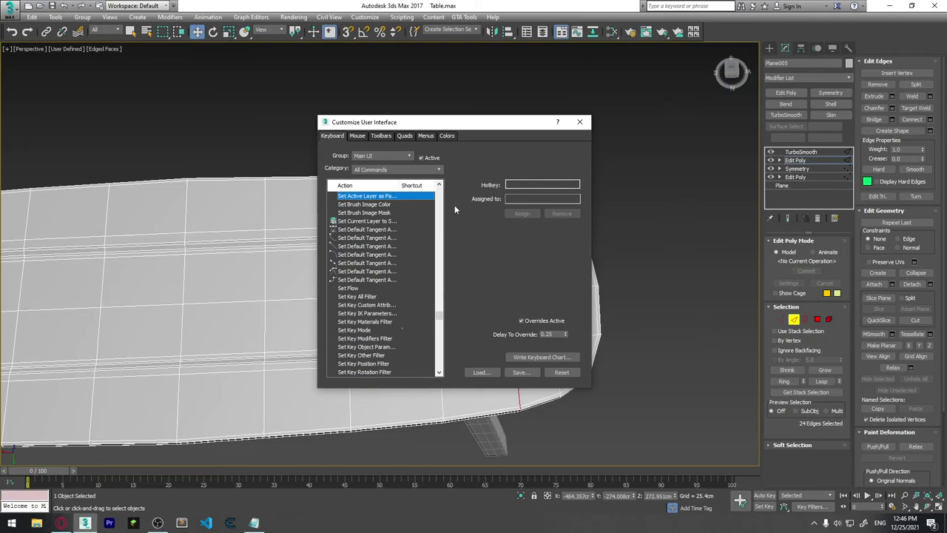
pyautogui.scroll(-1, 415, 241)
pyautogui.click(353, 263)
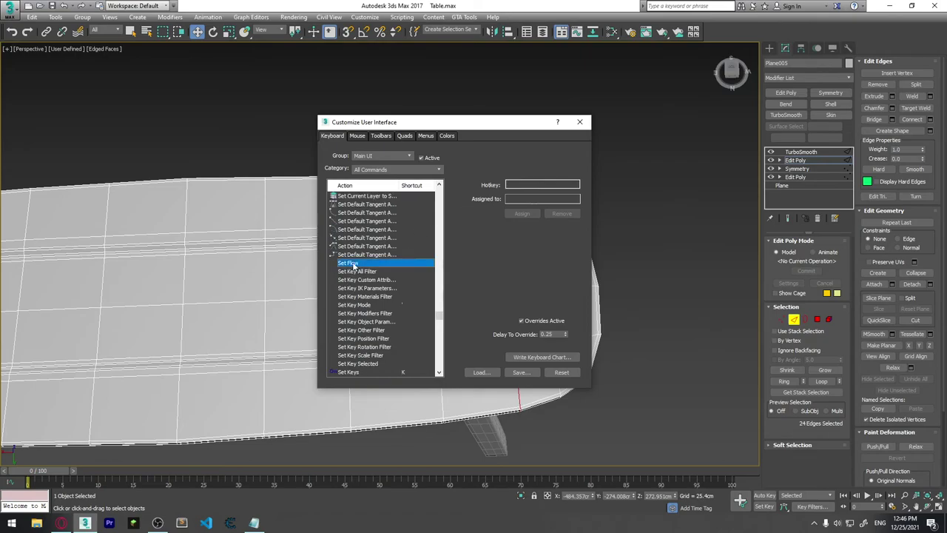
pyautogui.click(538, 185)
pyautogui.hotkey('ctrl', 'f')
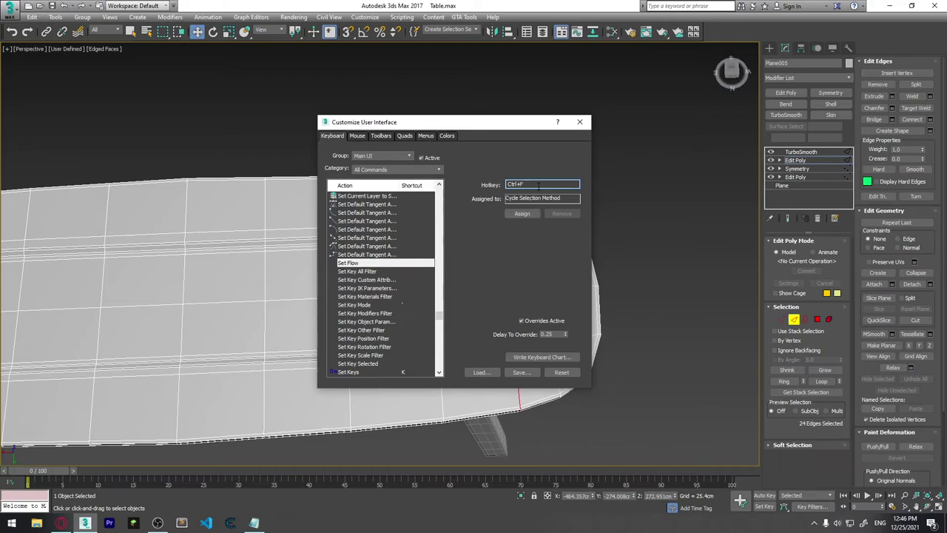
pyautogui.click(523, 213)
pyautogui.click(579, 122)
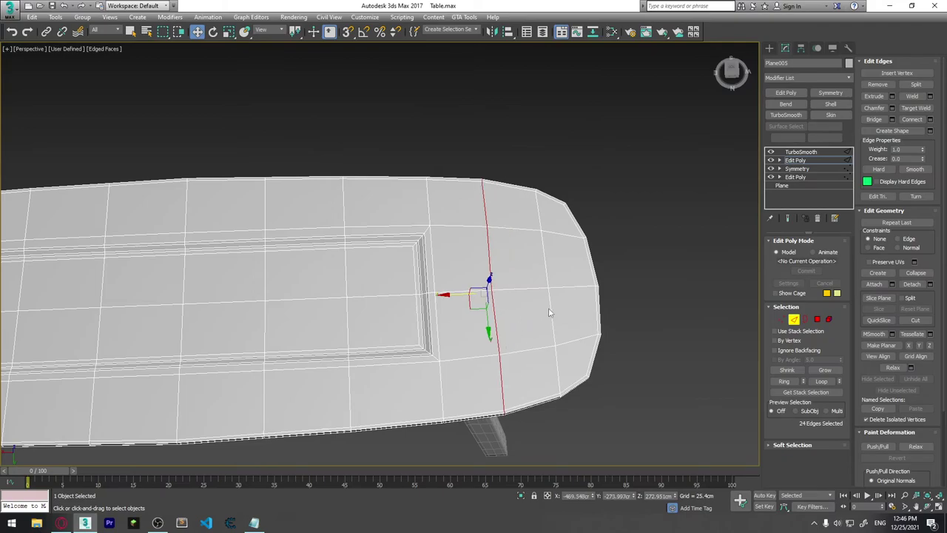
# Select the left-end vertical edge loop, then view the tabletop at TurboSmooth with 2 iterations.
pyautogui.moveTo(550, 313); pyautogui.dragTo(504, 296, button='middle')
pyautogui.press('z')
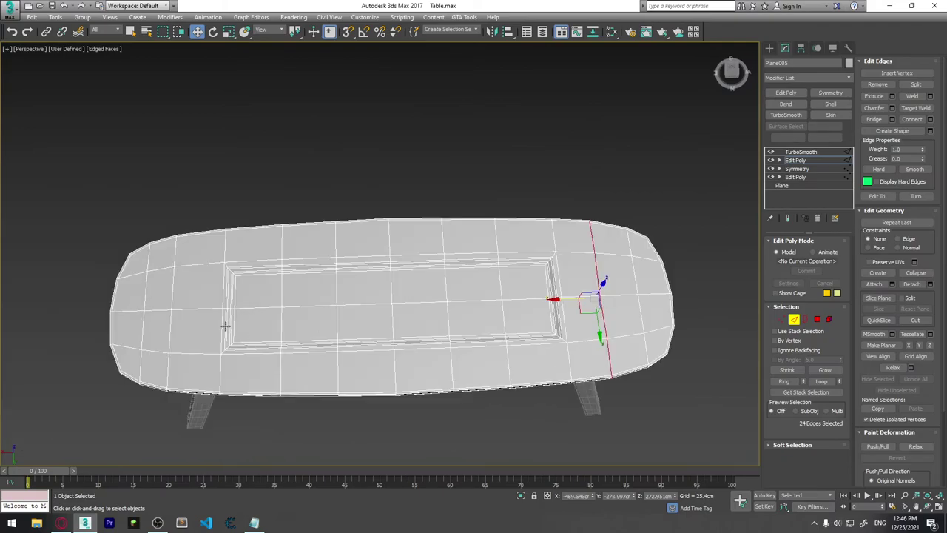
pyautogui.doubleClick(168, 328)
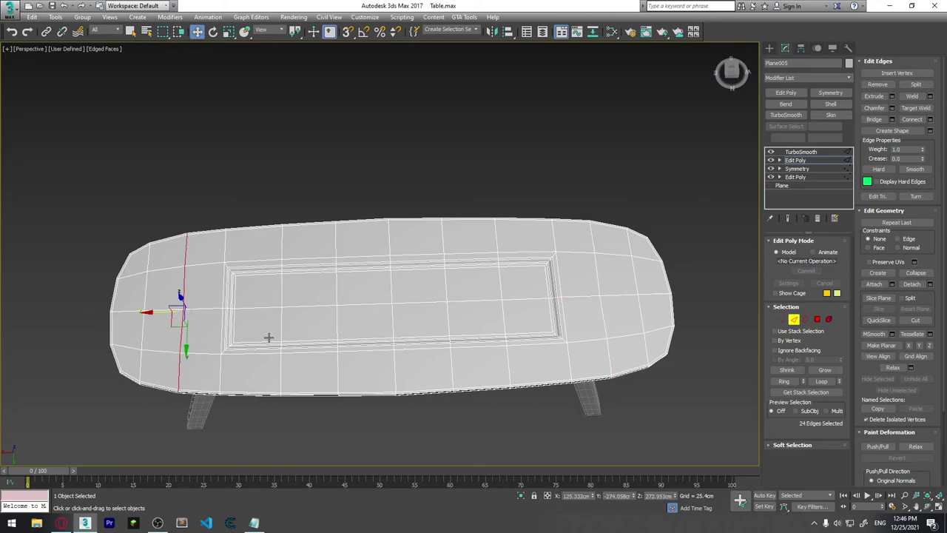
pyautogui.click(134, 241)
pyautogui.moveTo(239, 184)
pyautogui.keyDown('alt'); pyautogui.mouseDown(button='middle')
pyautogui.moveTo(330, 342)
pyautogui.moveTo(274, 313)
pyautogui.moveTo(282, 318)
pyautogui.mouseUp(button='middle'); pyautogui.keyUp('alt')
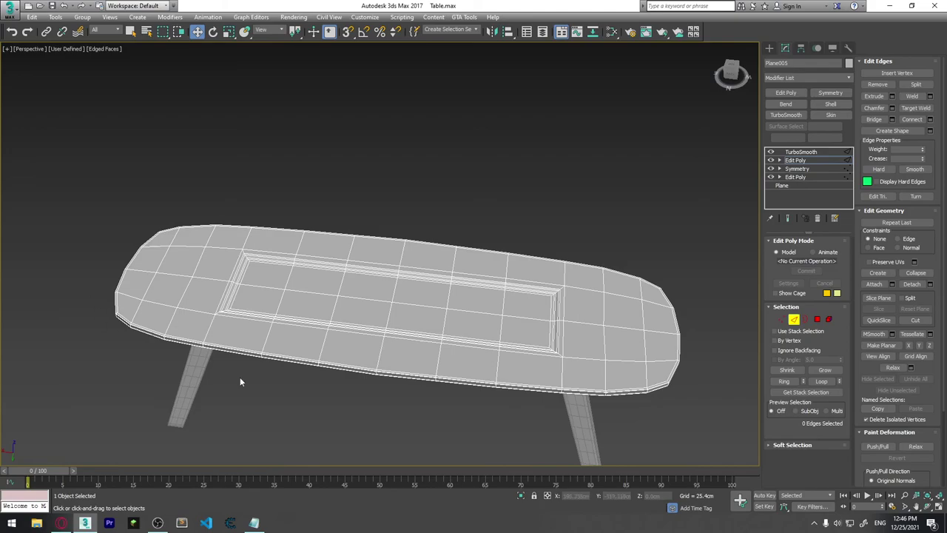
pyautogui.moveTo(209, 369)
pyautogui.keyDown('alt'); pyautogui.mouseDown(button='middle')
pyautogui.moveTo(317, 345)
pyautogui.moveTo(313, 373)
pyautogui.moveTo(296, 380)
pyautogui.mouseUp(button='middle'); pyautogui.keyUp('alt')
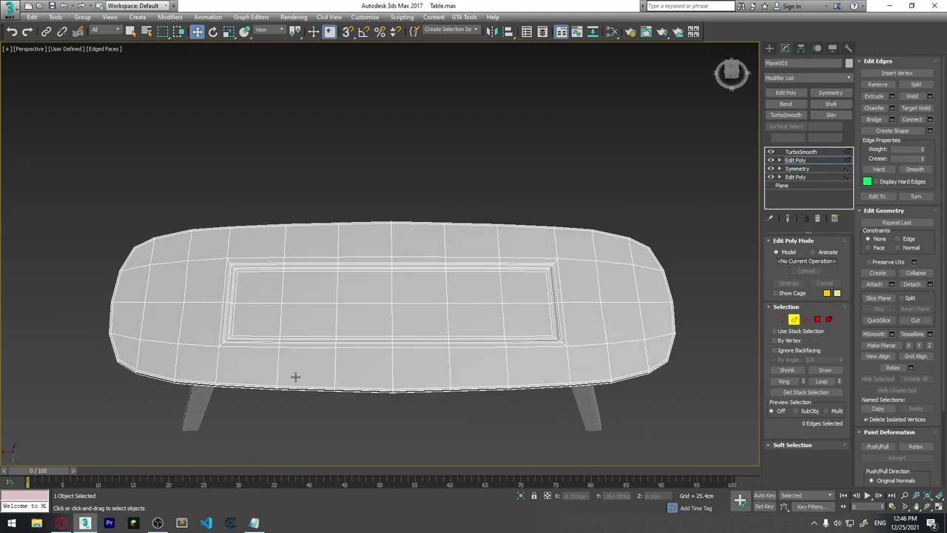
pyautogui.doubleClick(191, 329)
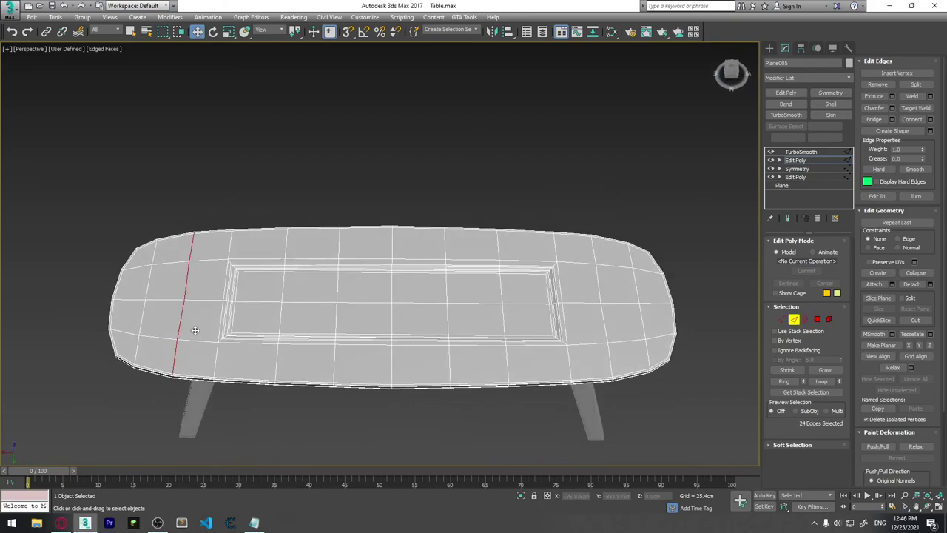
pyautogui.click(801, 151)
pyautogui.keyDown('alt'); pyautogui.moveTo(628, 268); pyautogui.dragTo(611, 313, button='middle'); pyautogui.keyUp('alt')
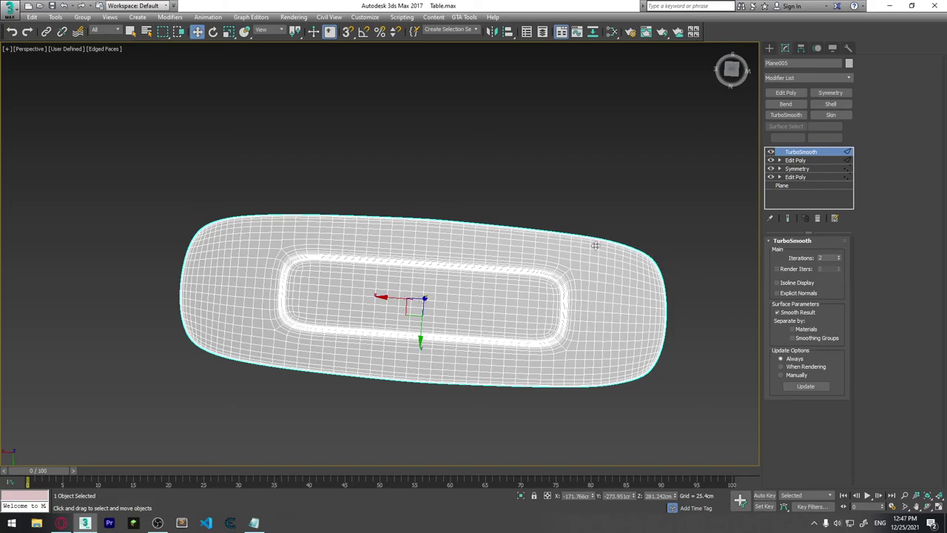
# Return to Edit Poly, preview with Show End Result, then turn it off to see the cage.
pyautogui.click(796, 161)
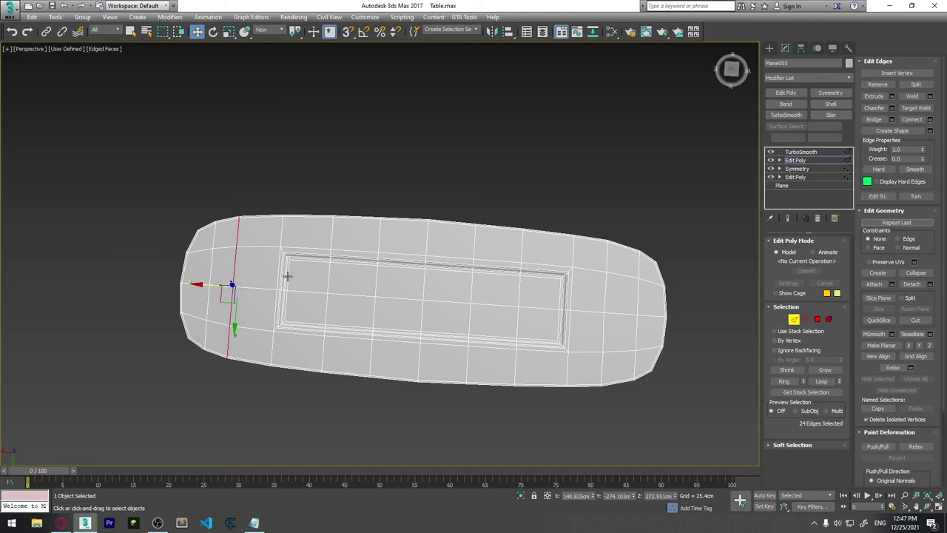
pyautogui.hotkey('ctrl', 'e')
pyautogui.moveTo(258, 284); pyautogui.dragTo(290, 294, button='middle')
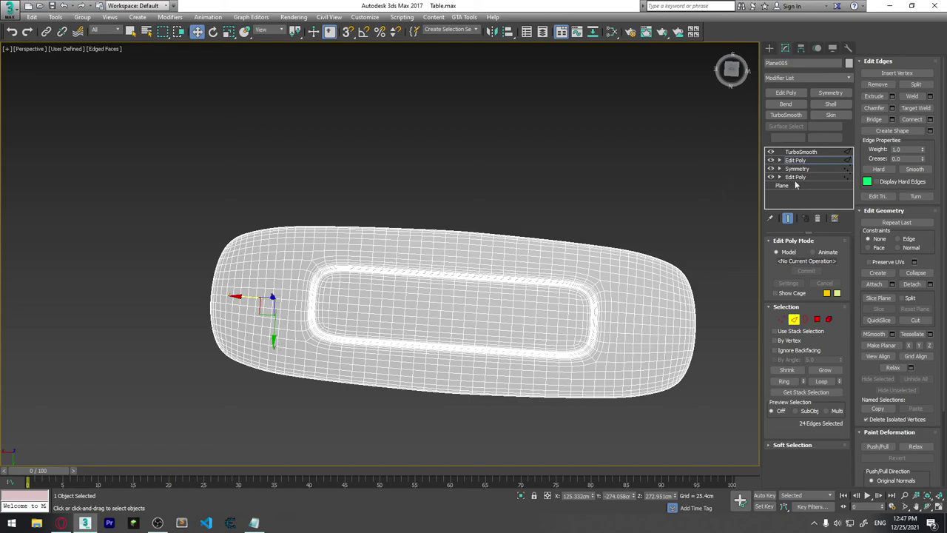
pyautogui.click(787, 217)
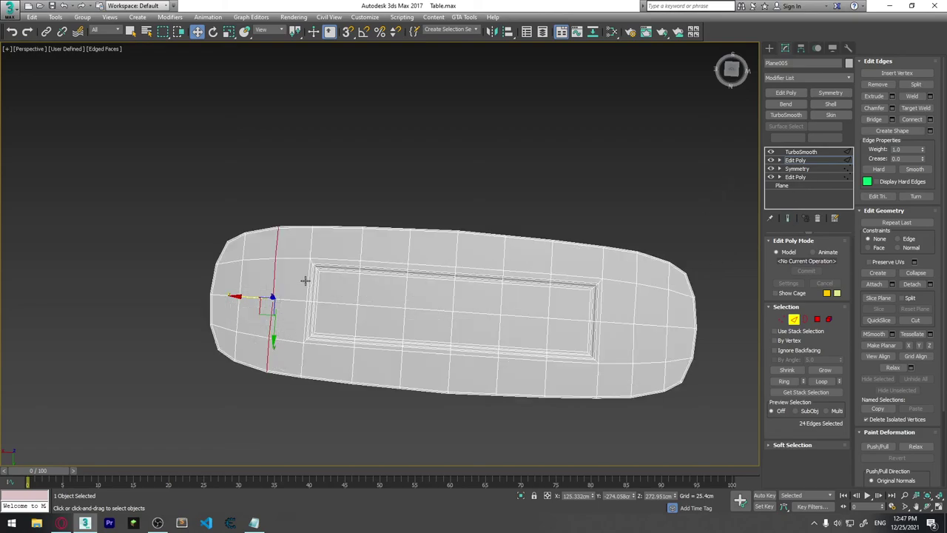